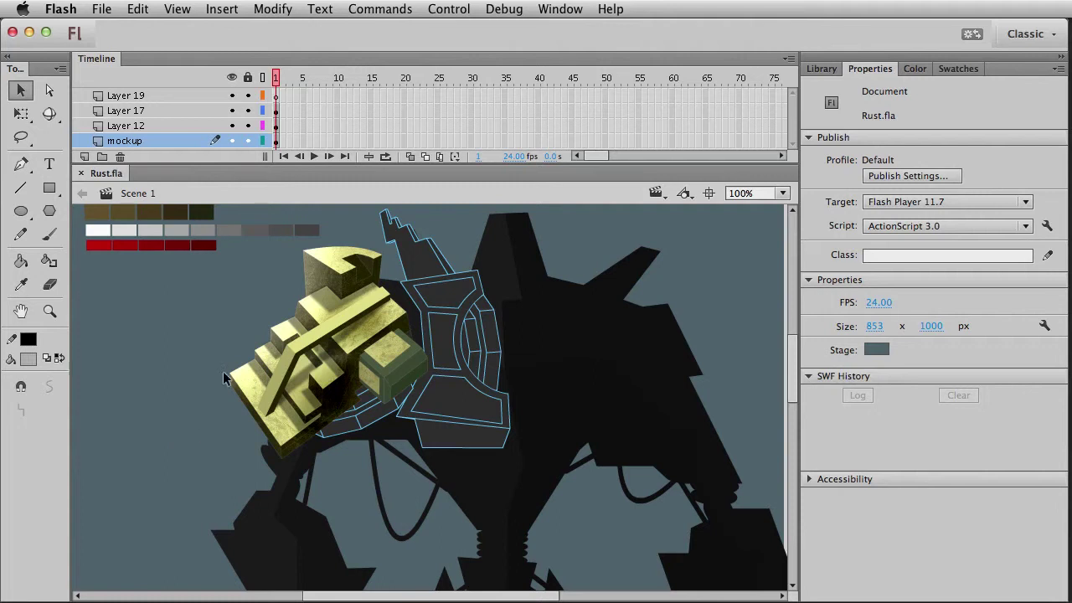
Make frame 1 of Layer 19 active and set the Pen tool's stroke colour to light blue
{"action": "left_click", "coordinate": [358, 353]}
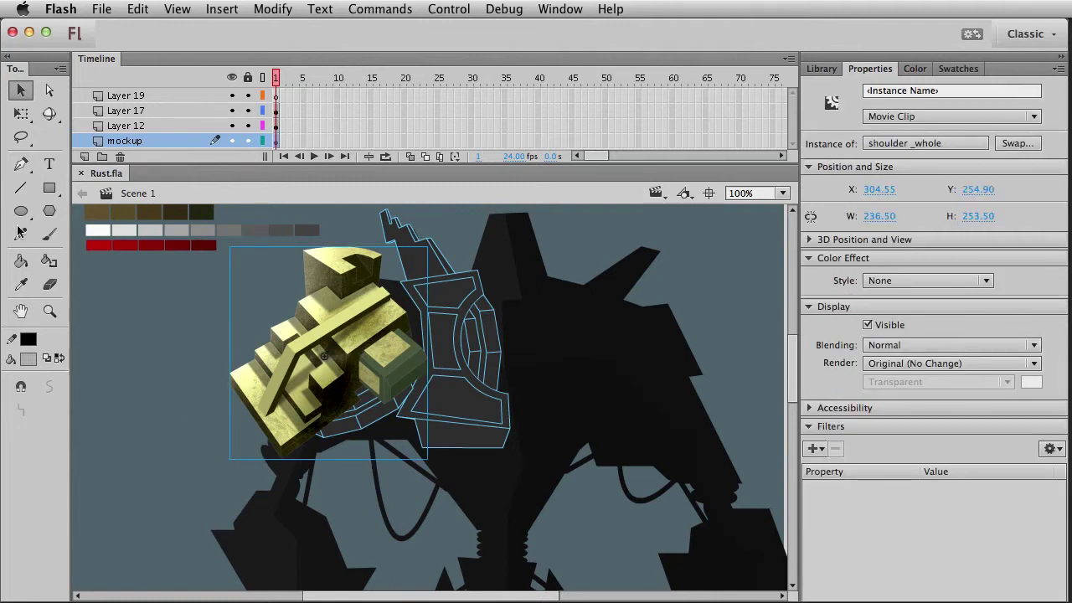
{"action": "left_click", "coordinate": [277, 96]}
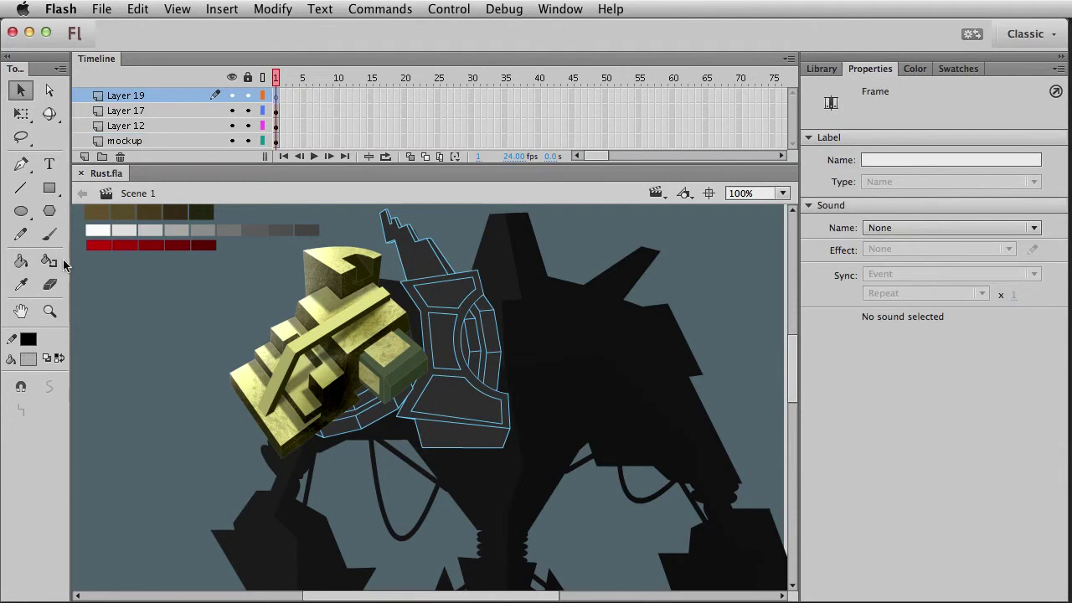
{"action": "left_click", "coordinate": [50, 311]}
{"action": "left_click_drag", "start_coordinate": [210, 225], "coordinate": [463, 474]}
{"action": "key", "text": "v"}
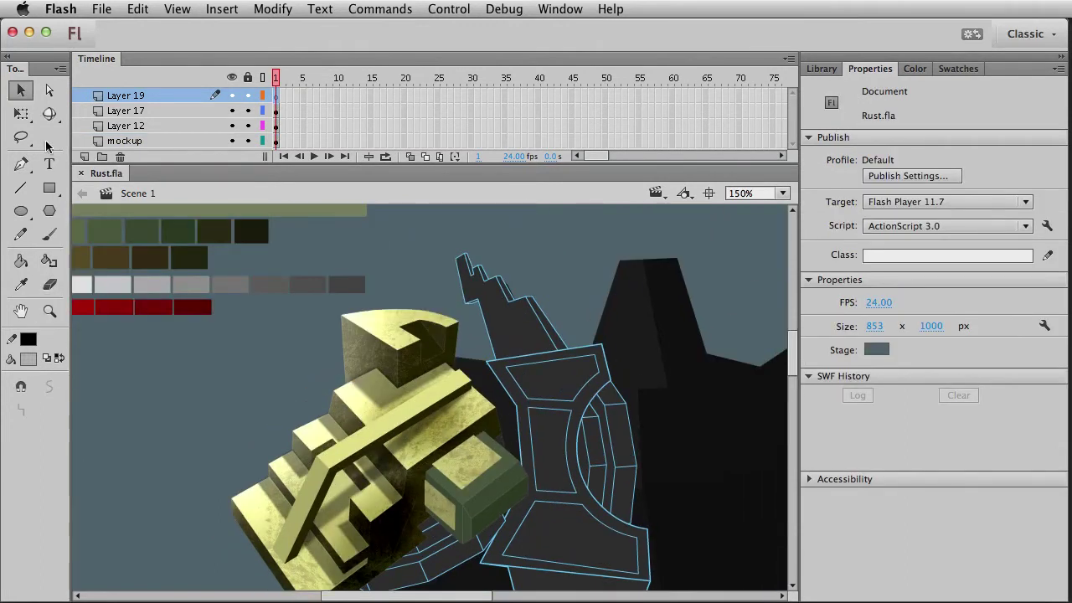
{"action": "left_click", "coordinate": [21, 164]}
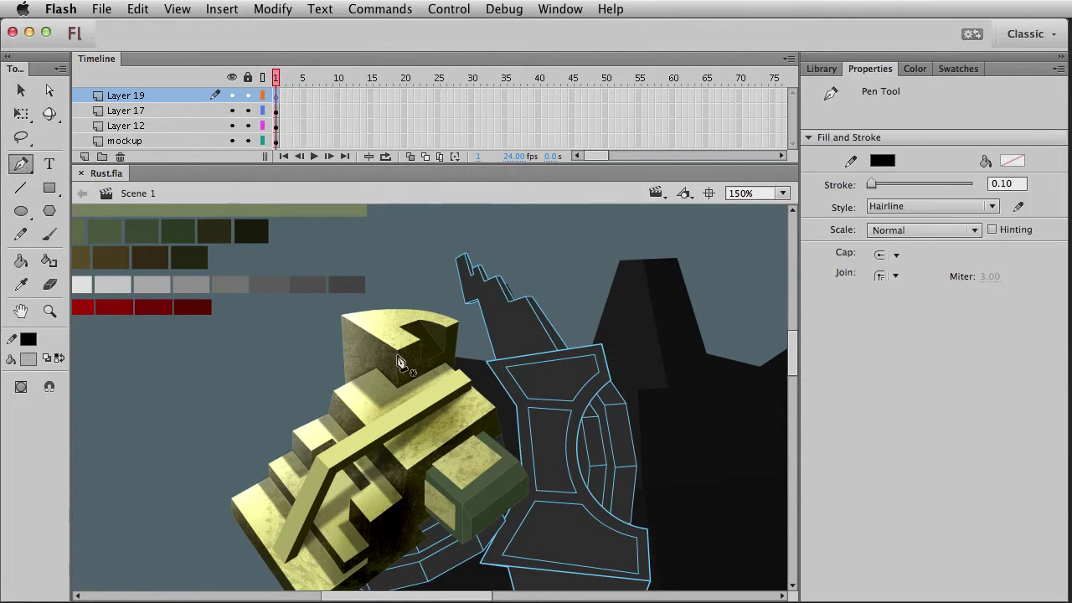
{"action": "left_click", "coordinate": [30, 343]}
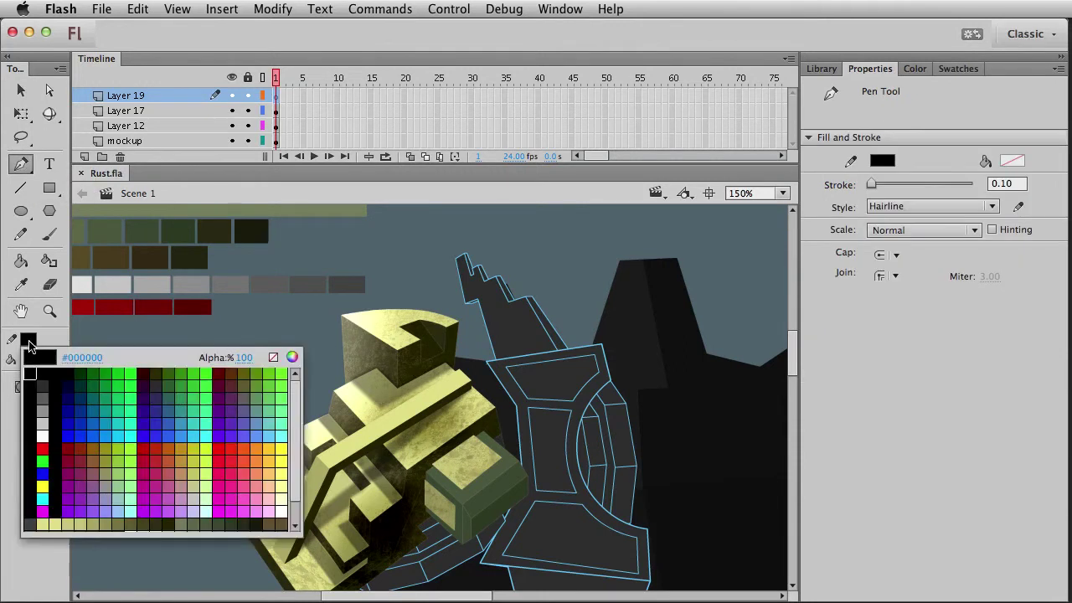
{"action": "left_click", "coordinate": [276, 440]}
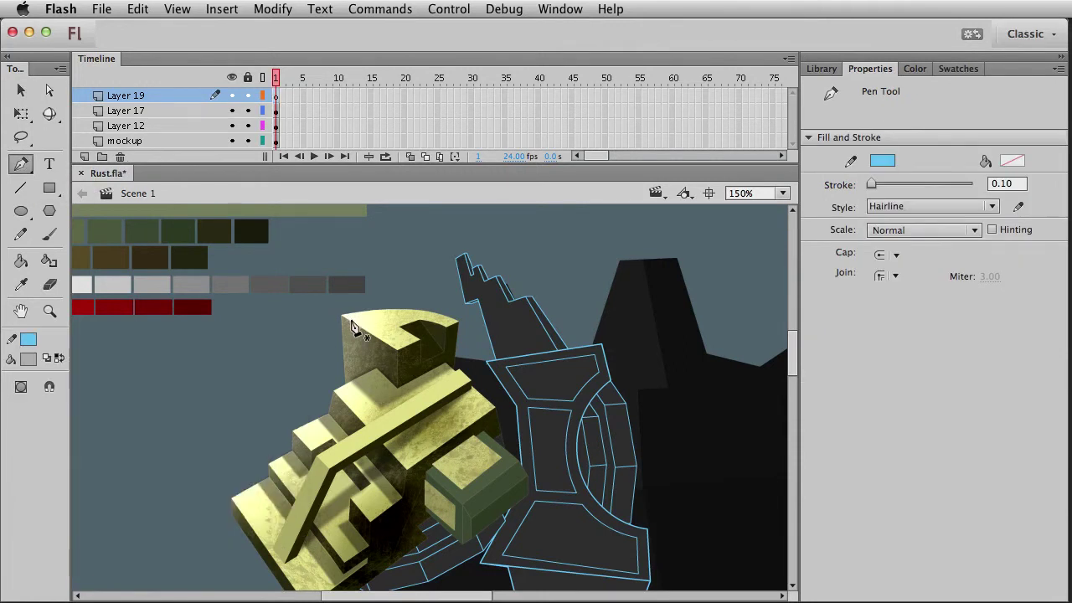
Draw a closed, irregular rust-patch outline about 39 × 44 px over the upper-left edge of the top yellow shoulder block
{"action": "key", "text": "z"}
{"action": "left_click_drag", "start_coordinate": [263, 268], "coordinate": [639, 513]}
{"action": "key", "text": "v"}
{"action": "left_click", "coordinate": [21, 164]}
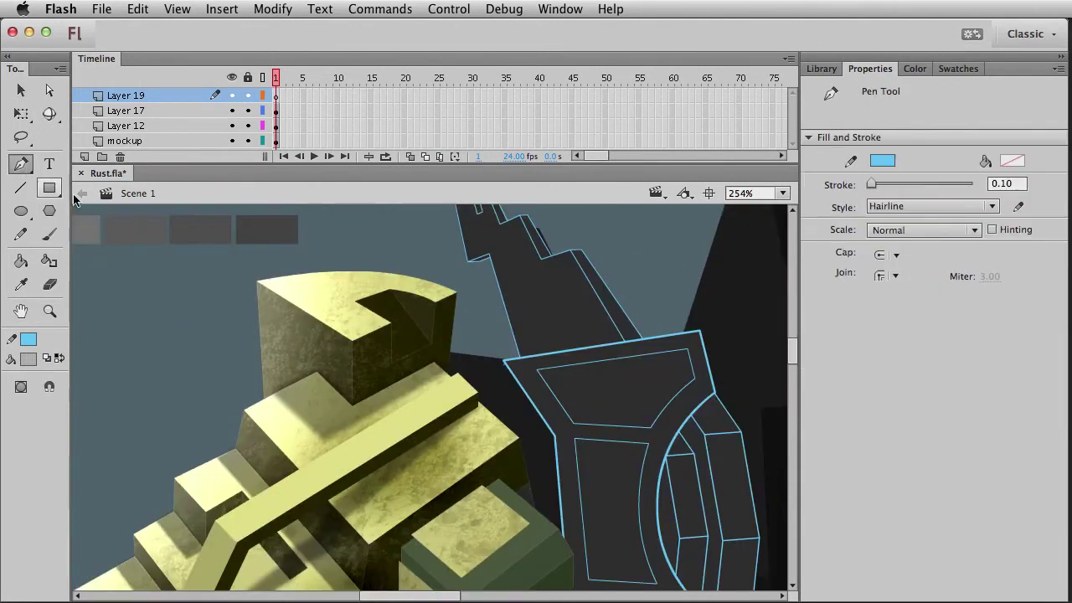
{"action": "left_click", "coordinate": [267, 287]}
{"action": "left_click_drag", "start_coordinate": [290, 280], "coordinate": [297, 271]}
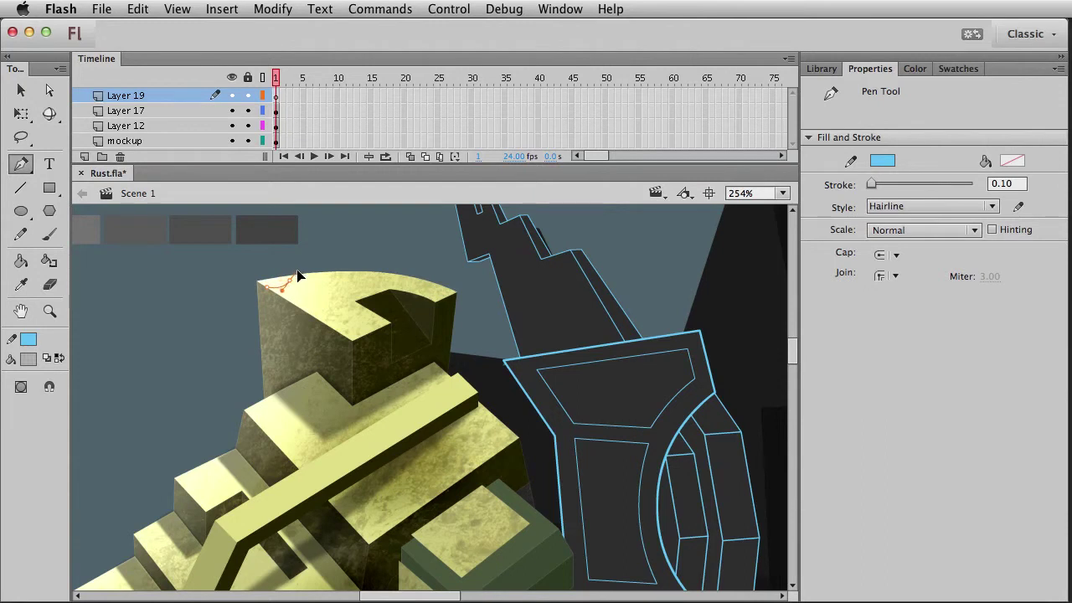
{"action": "left_click", "coordinate": [294, 269]}
{"action": "left_click", "coordinate": [312, 278]}
{"action": "left_click_drag", "start_coordinate": [313, 287], "coordinate": [342, 323]}
{"action": "left_click_drag", "start_coordinate": [324, 350], "coordinate": [272, 307]}
{"action": "left_click", "coordinate": [267, 288]}
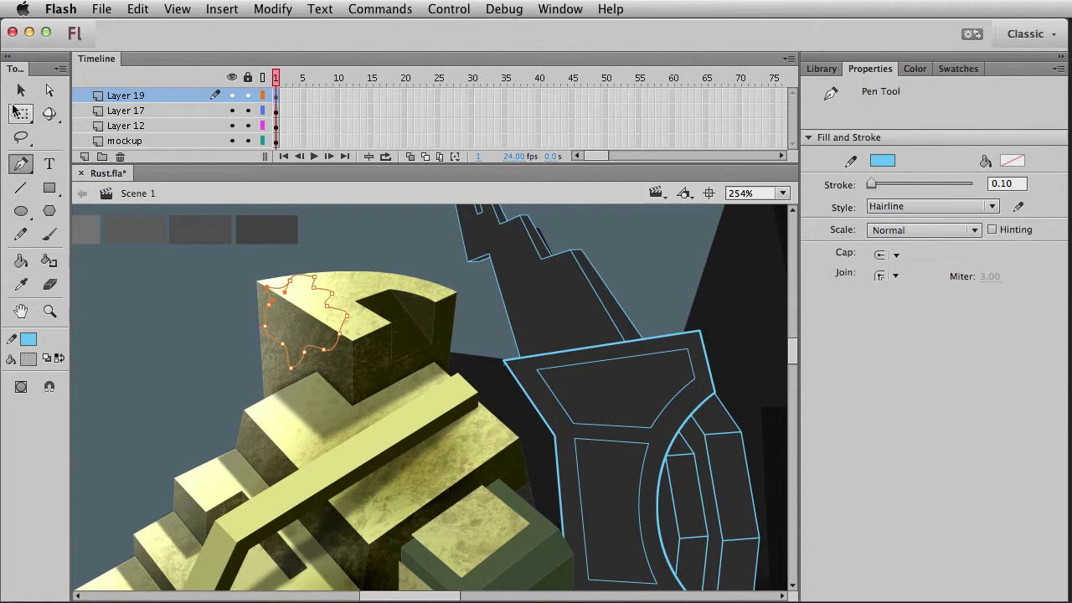
Fill the rust-patch outline with the semi-transparent brown #6D5A31
{"action": "left_click", "coordinate": [21, 90]}
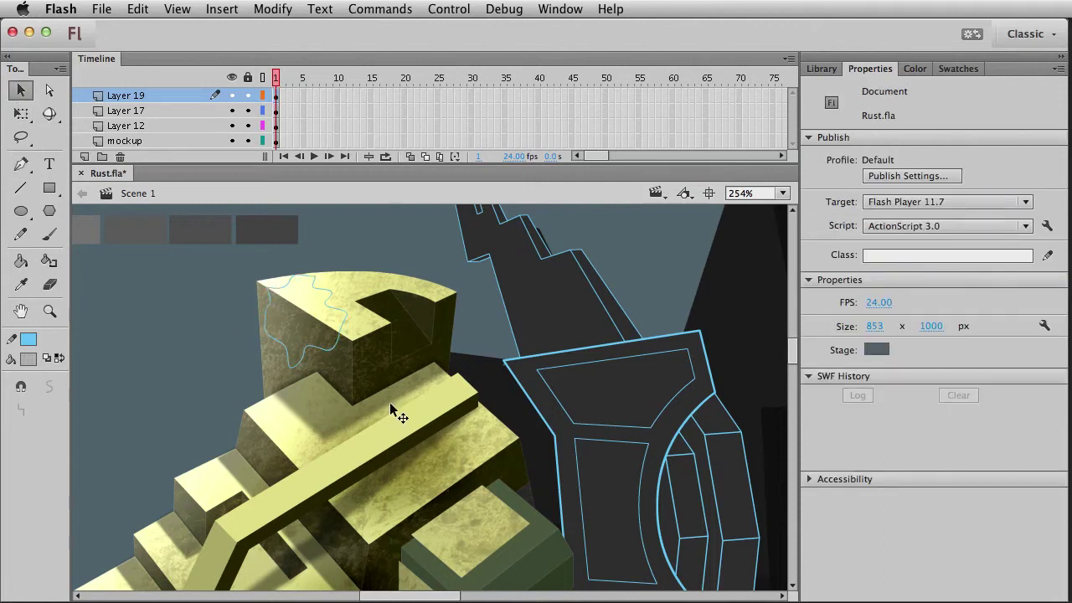
{"action": "double_click", "coordinate": [294, 357]}
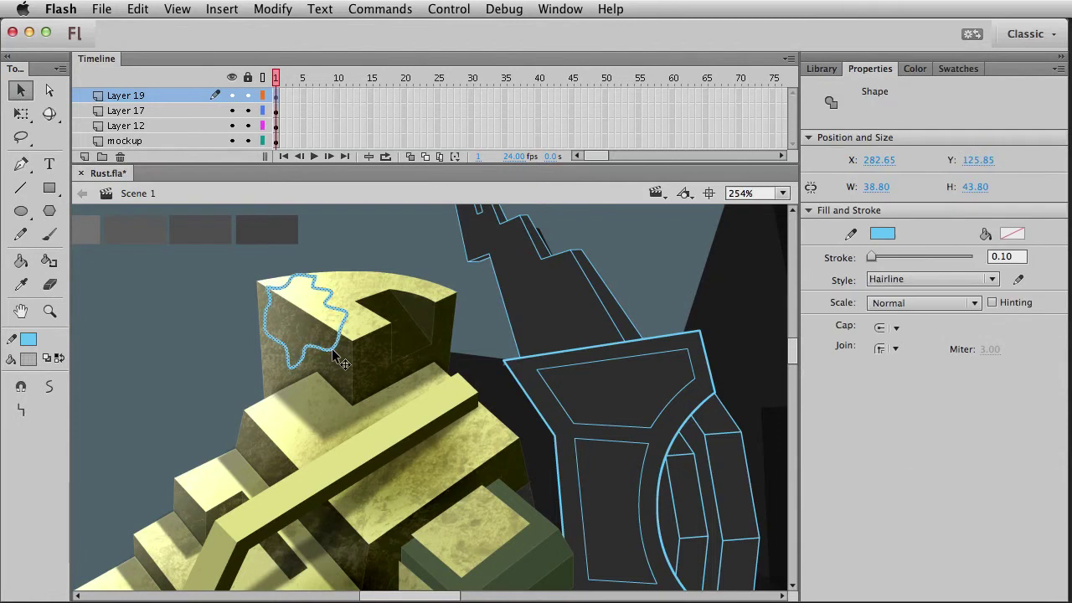
{"action": "left_click", "coordinate": [28, 362]}
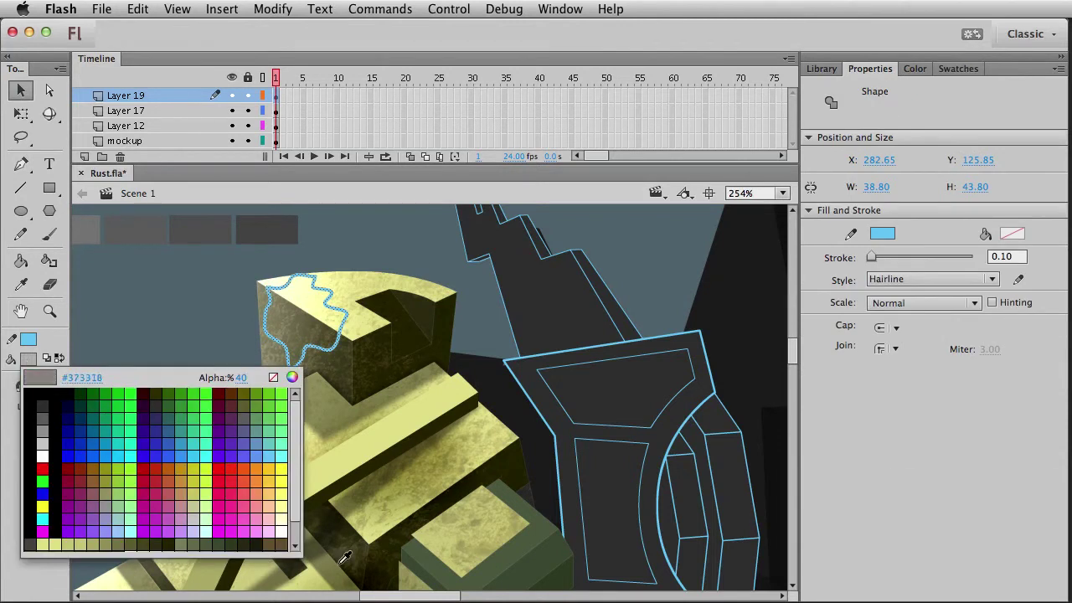
{"action": "left_click", "coordinate": [282, 427]}
{"action": "left_click", "coordinate": [28, 361]}
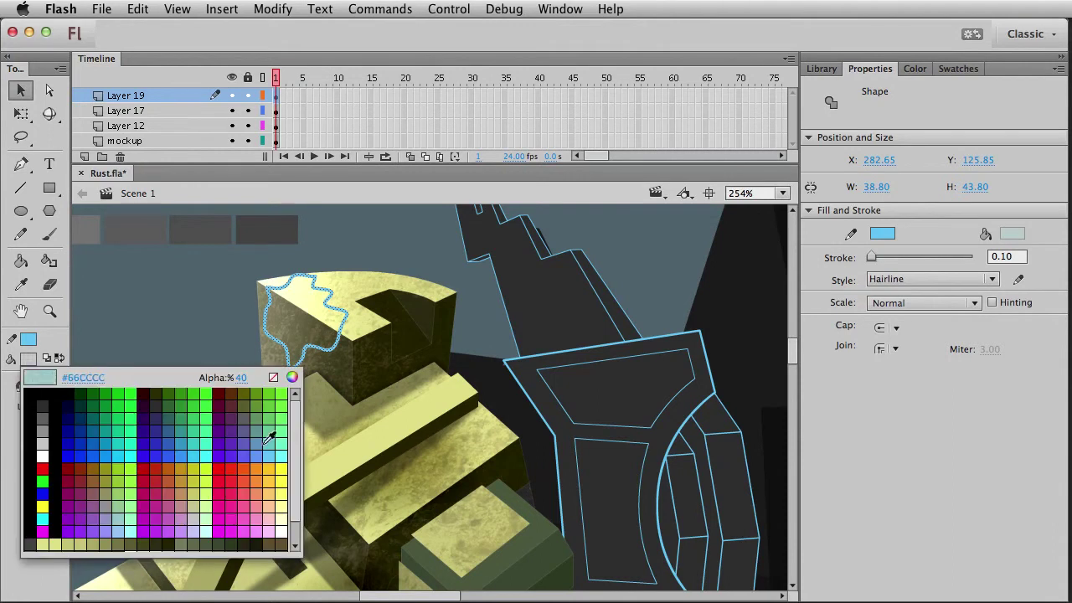
{"action": "left_click", "coordinate": [293, 515]}
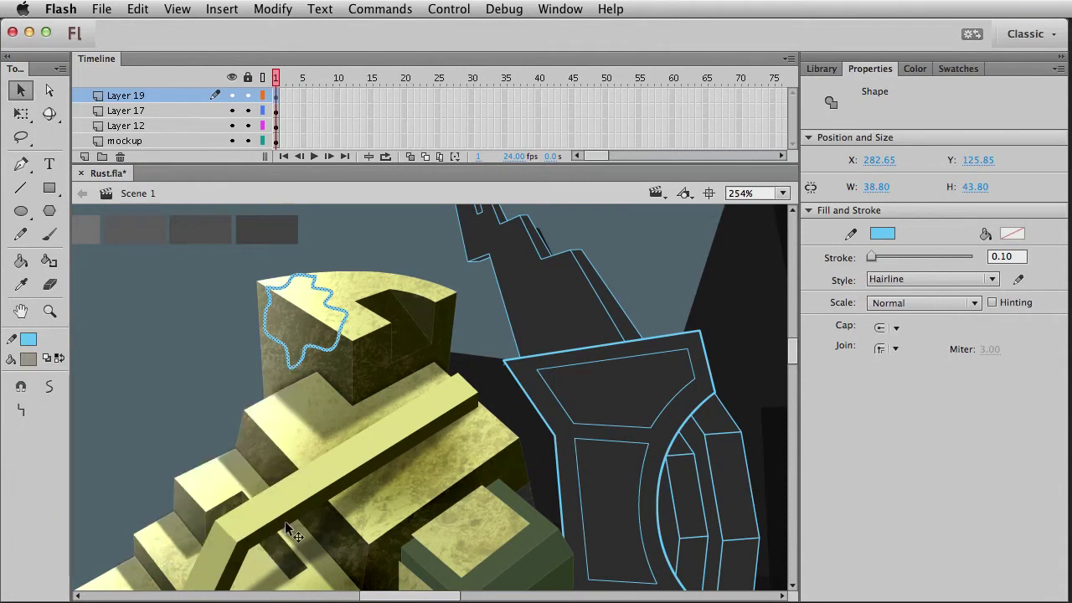
{"action": "left_click", "coordinate": [25, 263]}
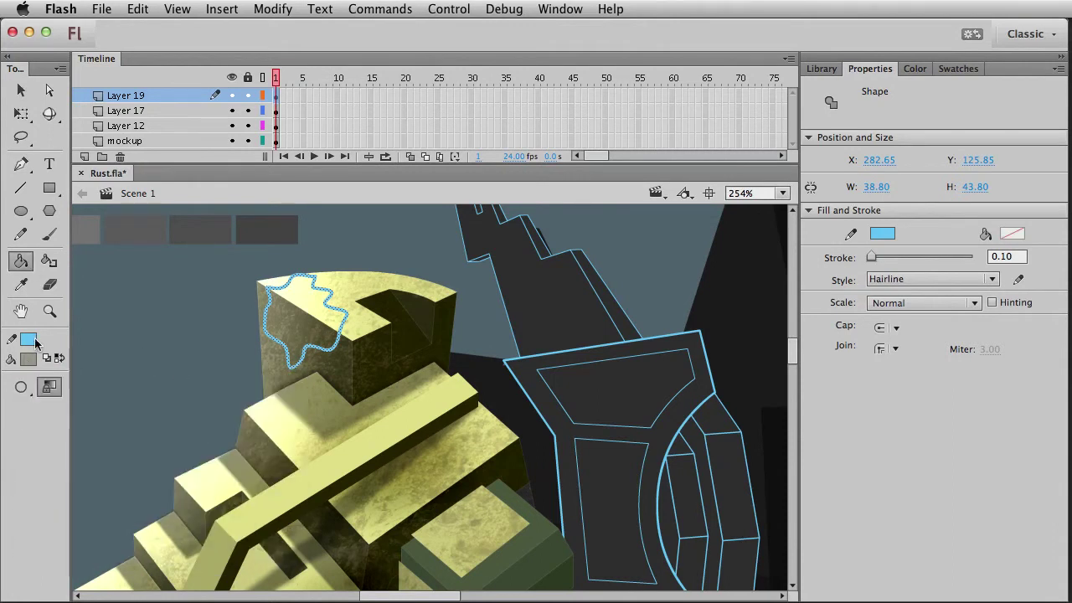
{"action": "left_click", "coordinate": [304, 330]}
{"action": "key", "text": "v"}
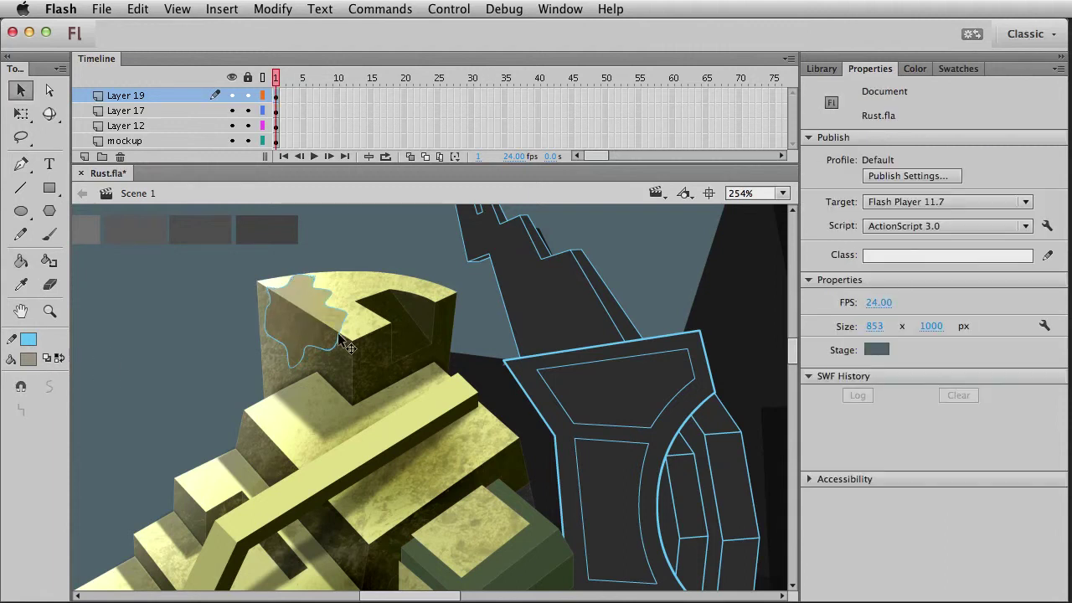
Remove the blue outline around the rust patch and raise its brown fill's alpha to about 63%
{"action": "left_click", "coordinate": [304, 339]}
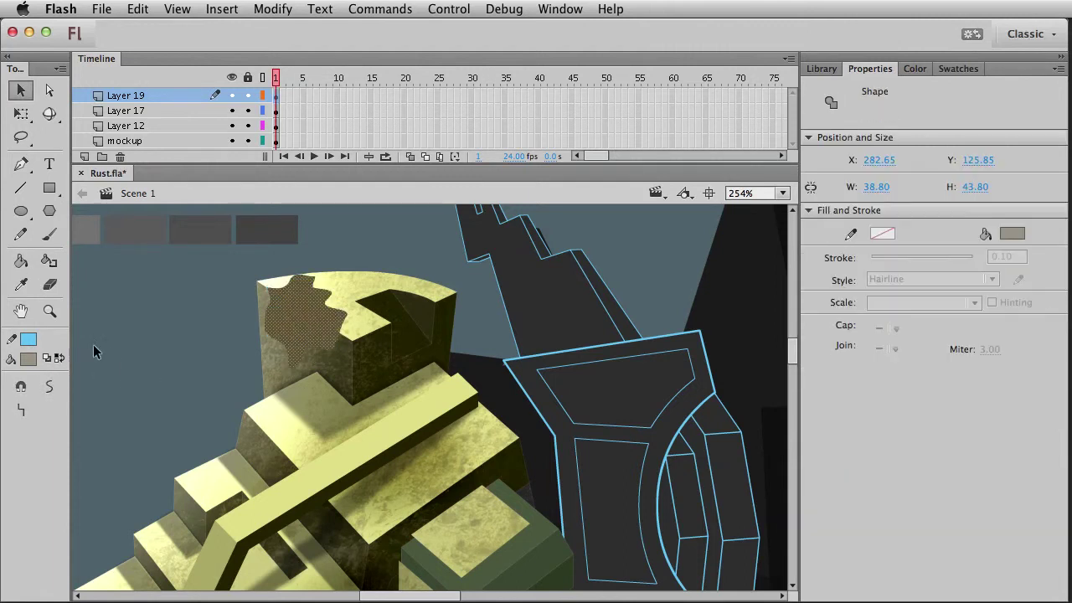
{"action": "left_click", "coordinate": [26, 360]}
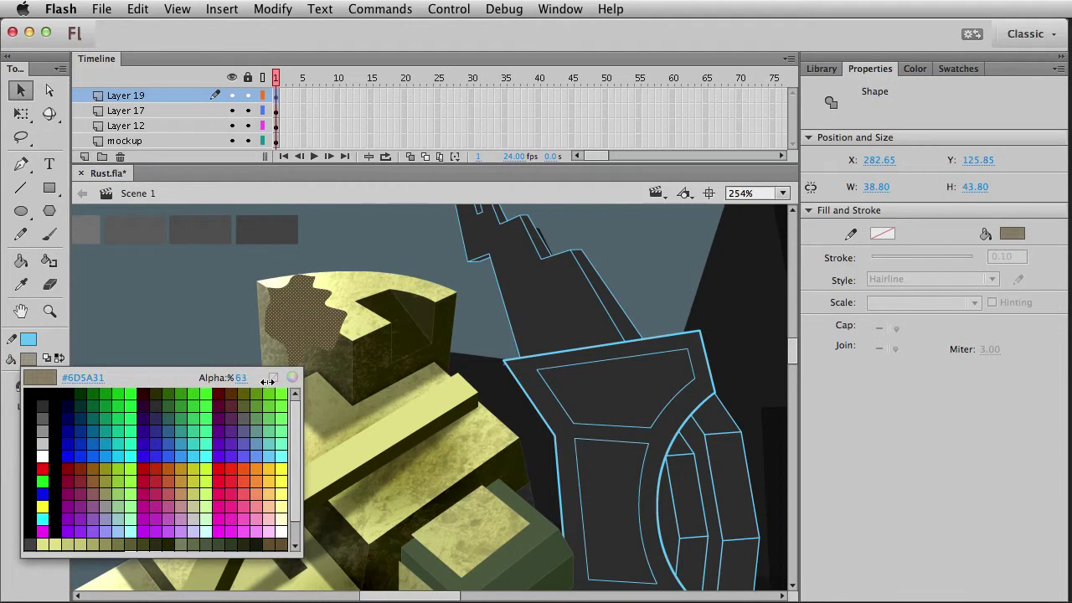
{"action": "left_click", "coordinate": [209, 363]}
{"action": "left_click", "coordinate": [205, 384]}
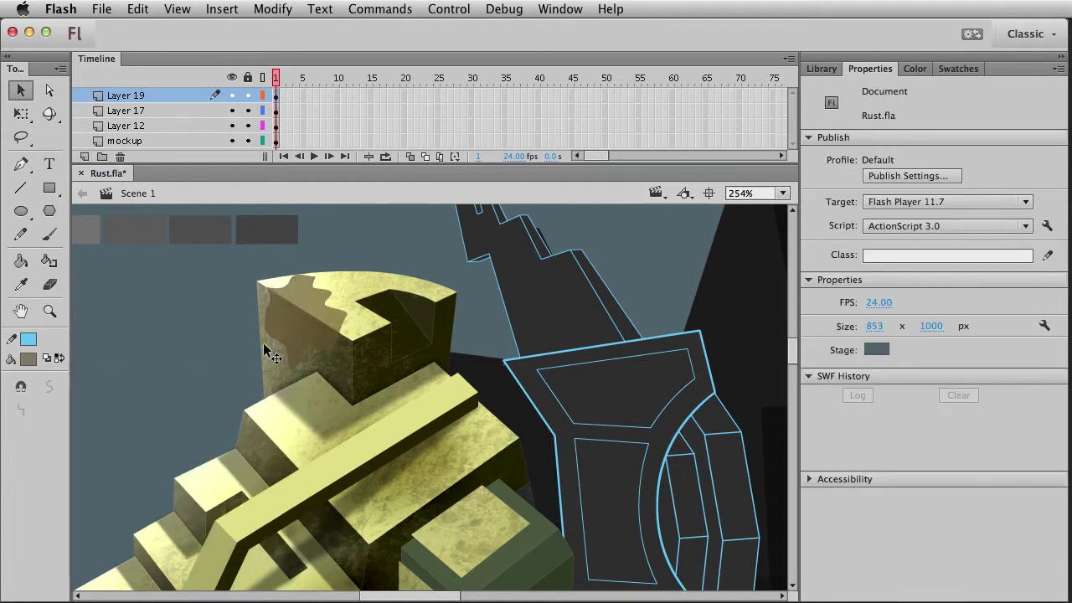
Split the rust patch with a line along the block's upper front edge and make the fill below it more opaque
{"action": "left_click", "coordinate": [21, 187]}
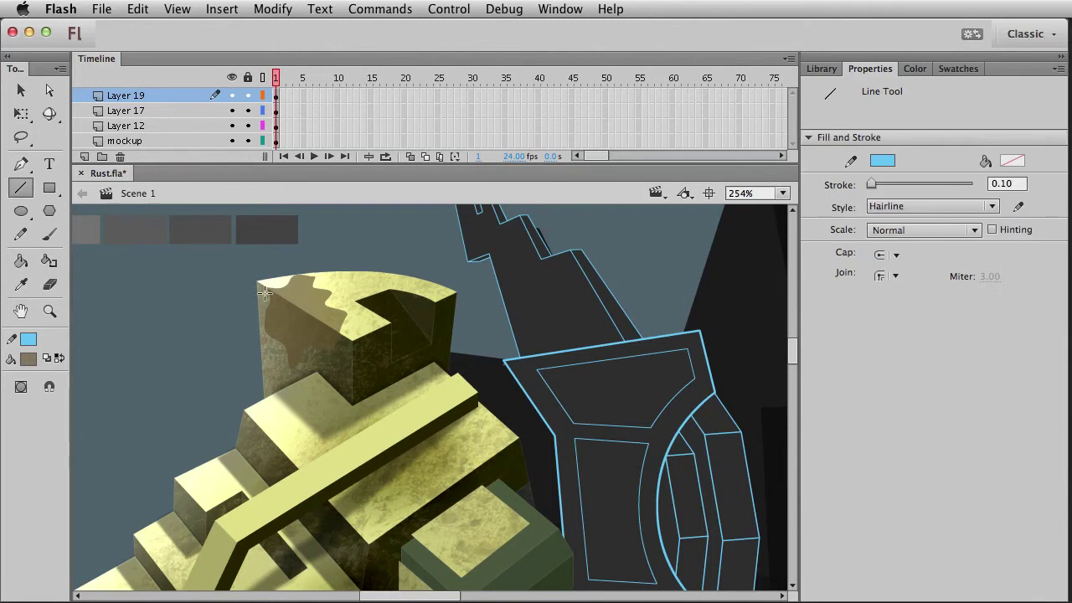
{"action": "left_click_drag", "start_coordinate": [264, 288], "coordinate": [362, 345]}
{"action": "key", "text": "v"}
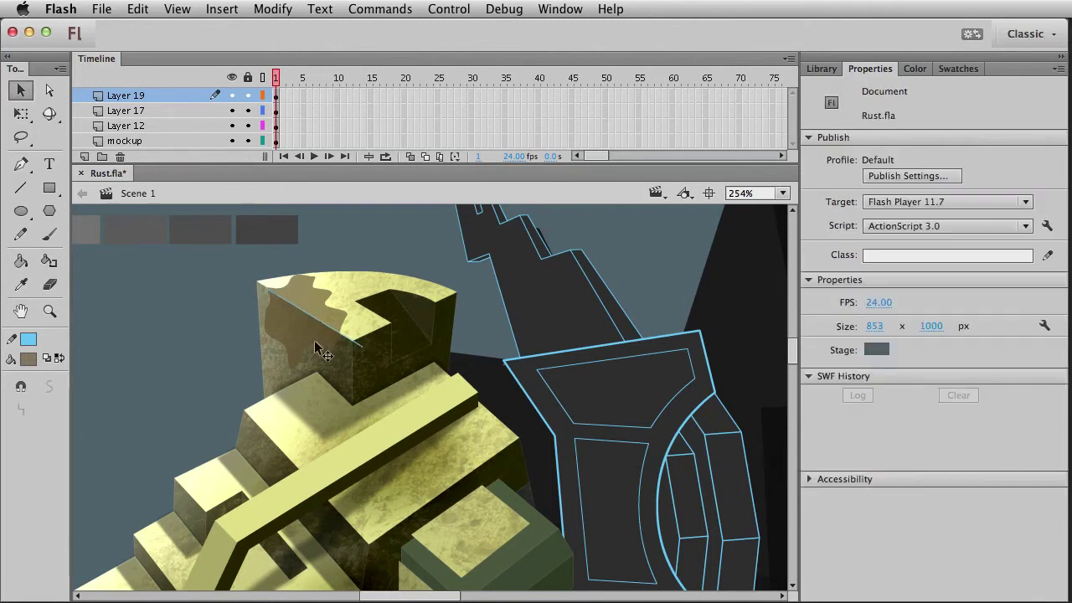
{"action": "left_click", "coordinate": [311, 340]}
{"action": "left_click", "coordinate": [30, 360]}
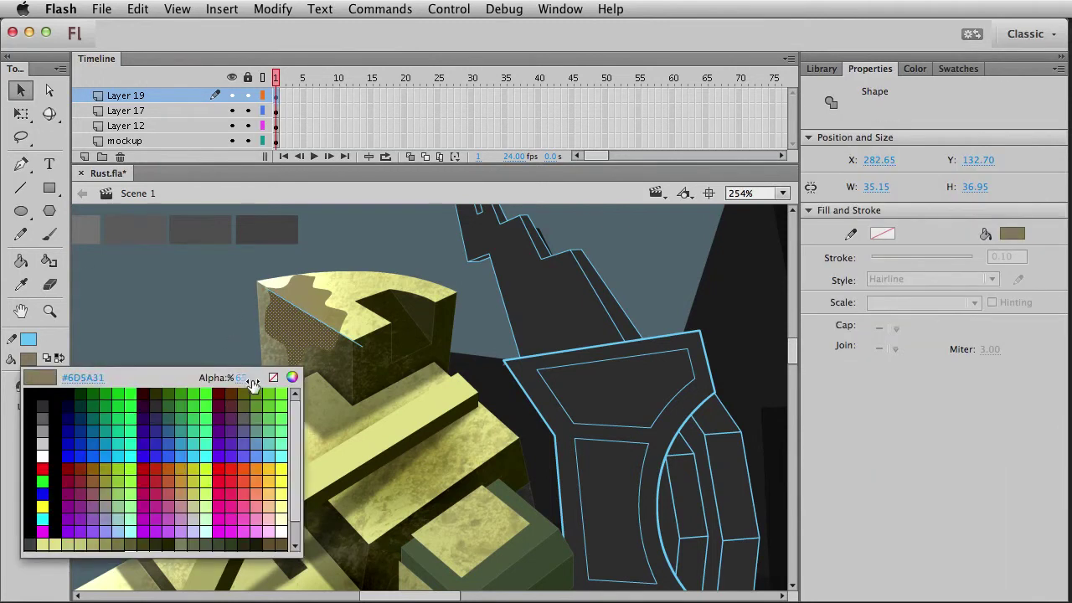
{"action": "left_click", "coordinate": [222, 325]}
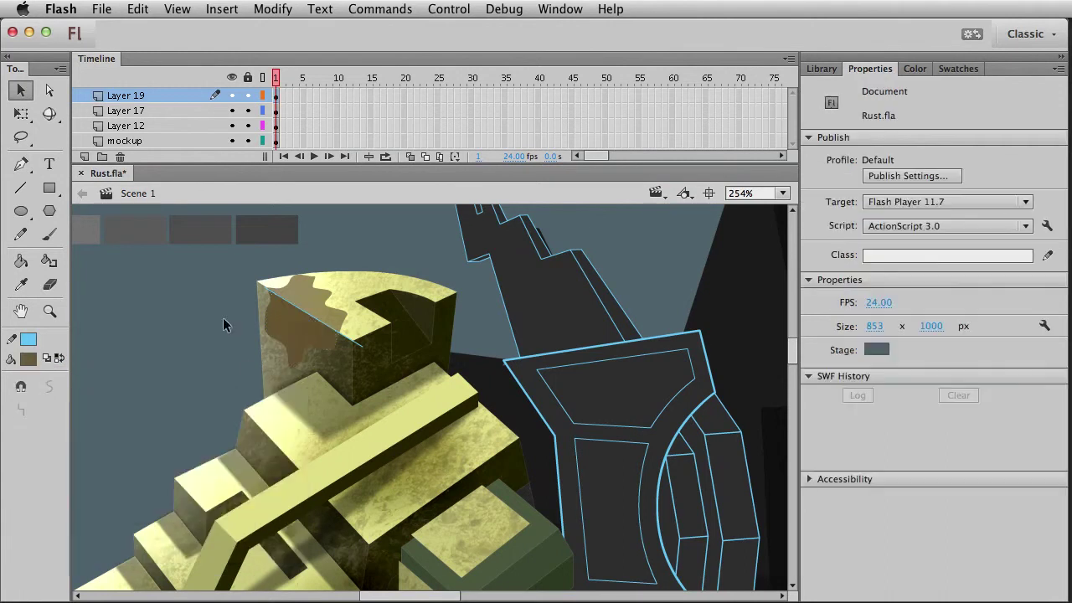
Delete all segments of the blue dividing line, keeping both parts of the rust patch fill
{"action": "left_click", "coordinate": [317, 319]}
{"action": "key", "text": "Delete"}
{"action": "left_click", "coordinate": [352, 343]}
{"action": "key", "text": "Delete"}
{"action": "left_click", "coordinate": [289, 294]}
{"action": "key", "text": "Delete"}
{"action": "key", "text": "ctrl+z"}
{"action": "left_click", "coordinate": [209, 316]}
{"action": "left_click", "coordinate": [268, 287]}
{"action": "left_click", "coordinate": [265, 288]}
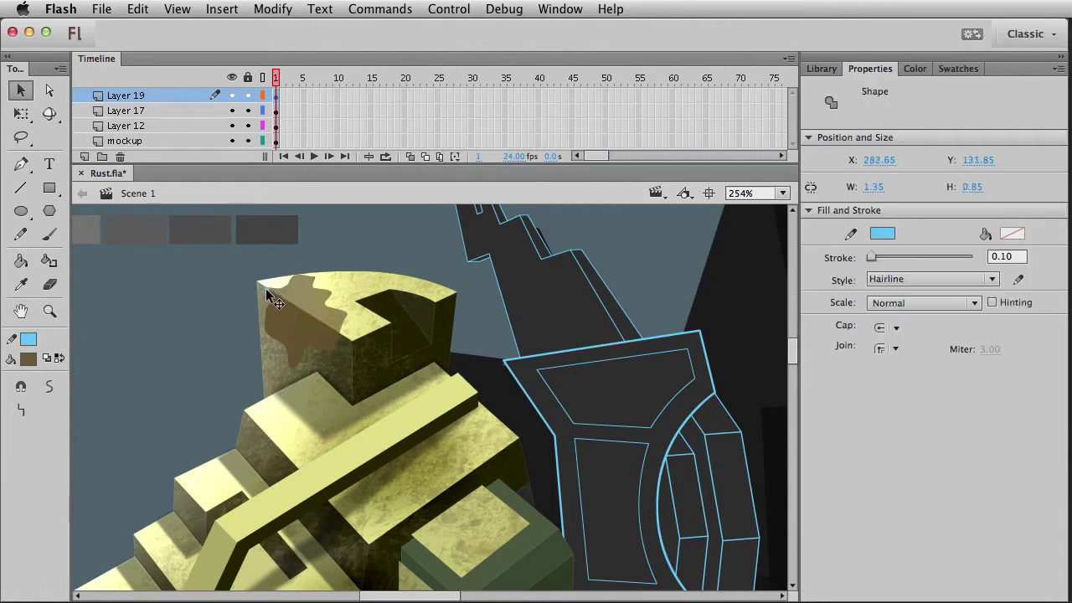
{"action": "key", "text": "Delete"}
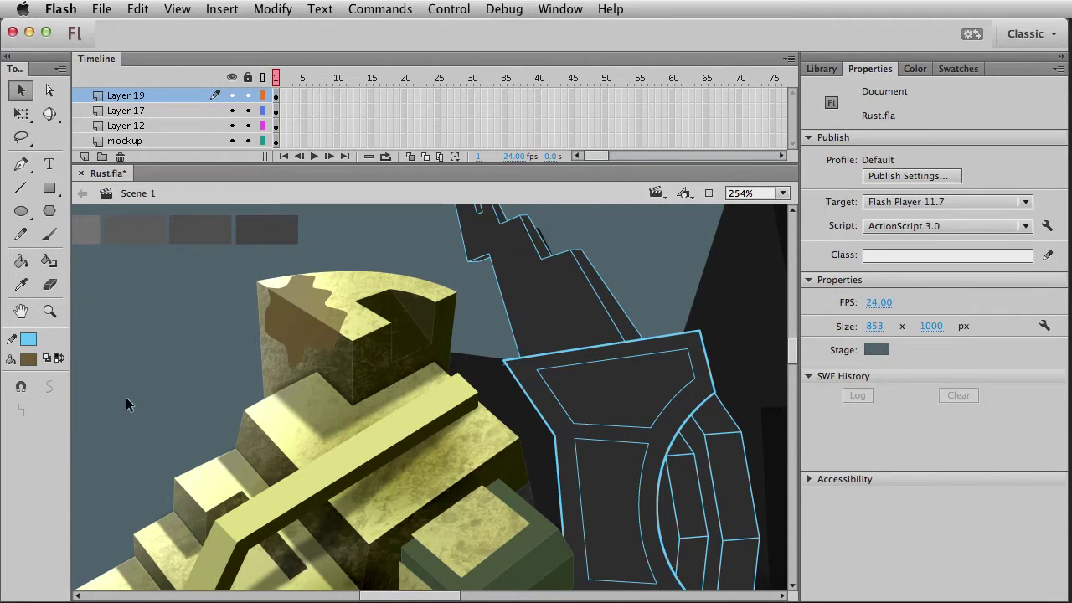
Shift both parts of the rust patch slightly so their dividing edge aligns with the block's upper front edge
{"action": "left_click", "coordinate": [309, 343]}
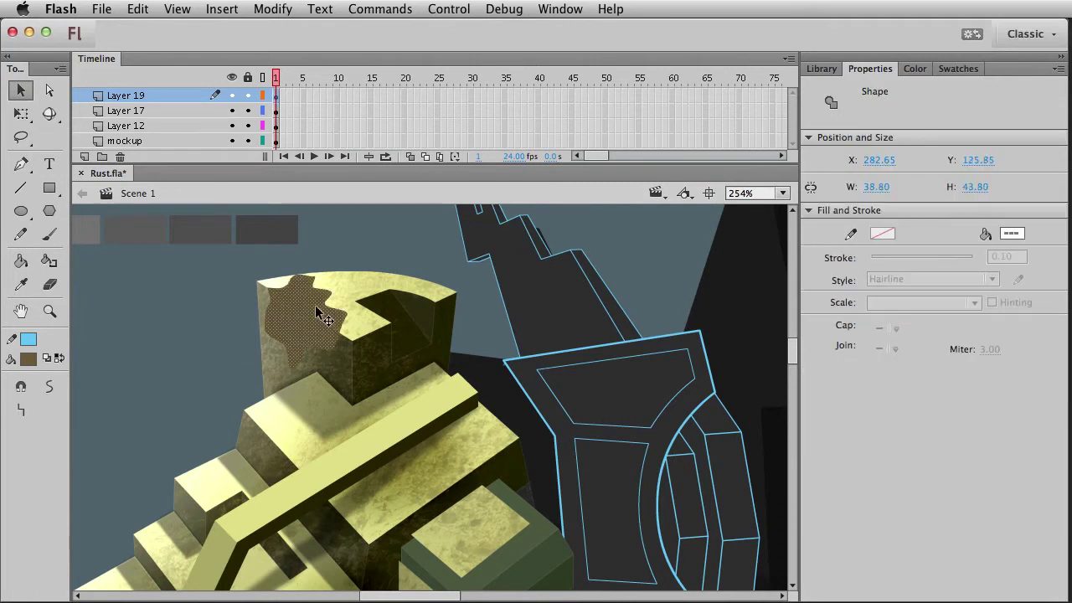
{"action": "left_click_drag", "start_coordinate": [305, 358], "coordinate": [309, 360]}
{"action": "left_click", "coordinate": [212, 348]}
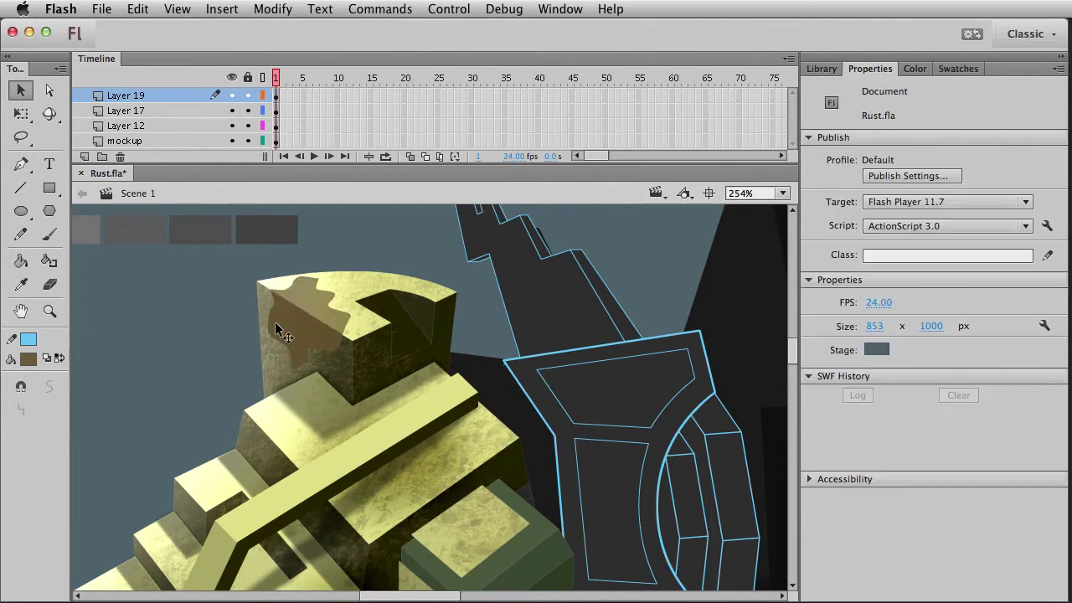
Convert both parts of the rust patch into a movie clip symbol named rust1
{"action": "key", "text": "super+1"}
{"action": "left_click_drag", "start_coordinate": [285, 421], "coordinate": [200, 368]}
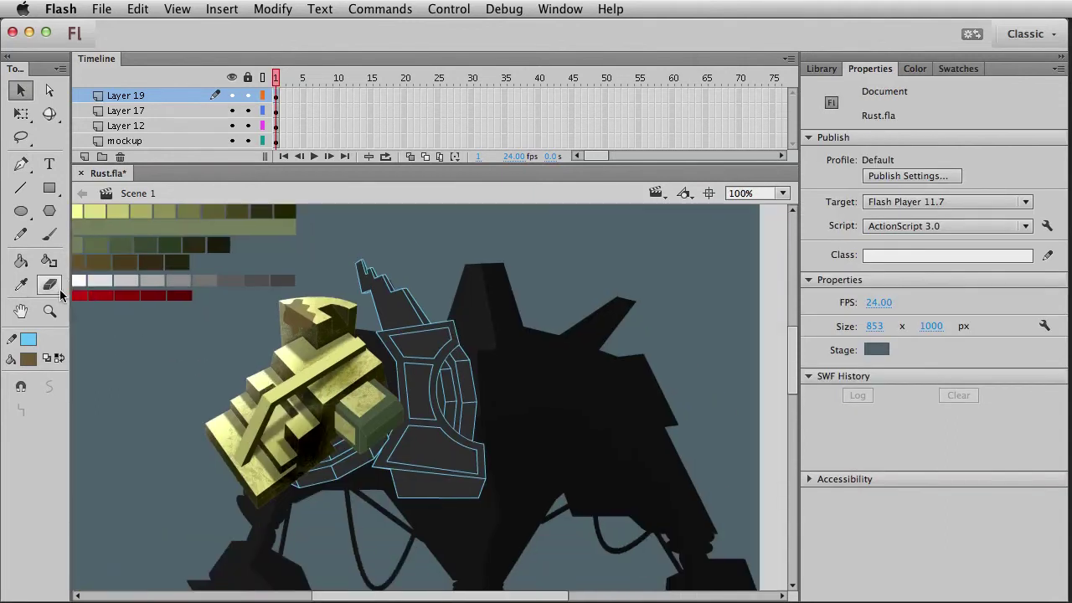
{"action": "left_click", "coordinate": [50, 310]}
{"action": "left_click_drag", "start_coordinate": [181, 263], "coordinate": [401, 381]}
{"action": "key", "text": "v"}
{"action": "left_click", "coordinate": [473, 369]}
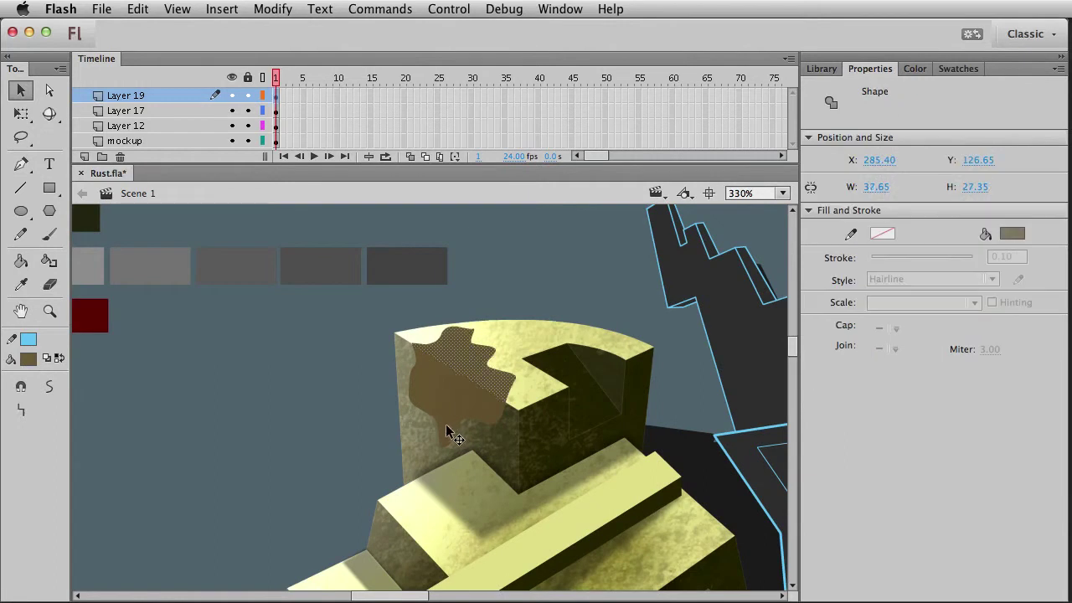
{"action": "key", "text": "F8"}
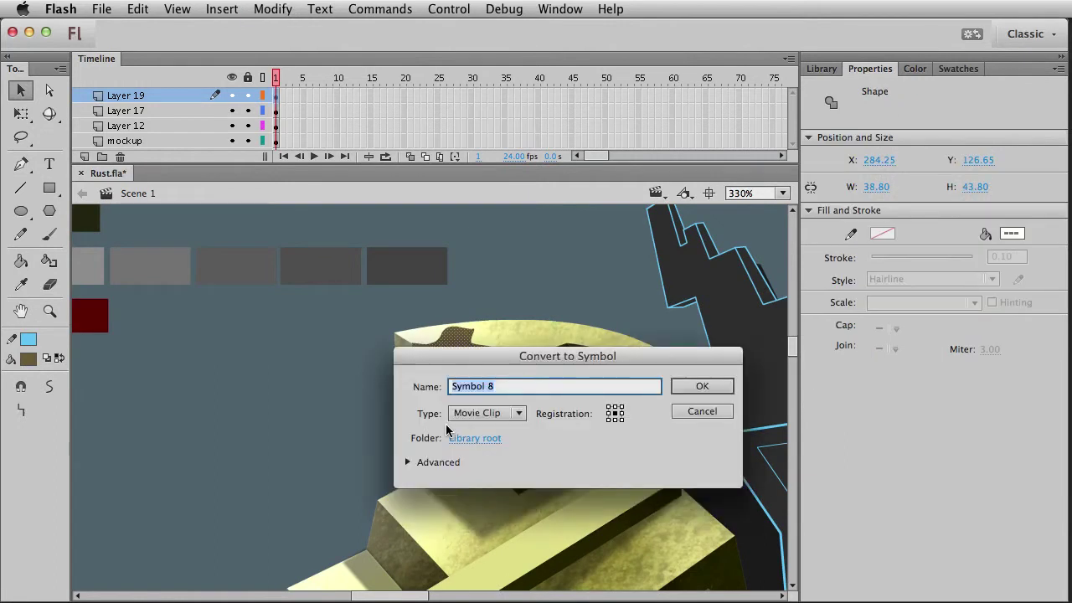
{"action": "type", "text": "rust1"}
{"action": "key", "text": "Return"}
Add a Glow filter to the rust1 movie clip, set its colour to black and enable Inner glow
{"action": "scroll", "coordinate": [354, 402], "scroll_direction": "right", "scroll_amount": 3}
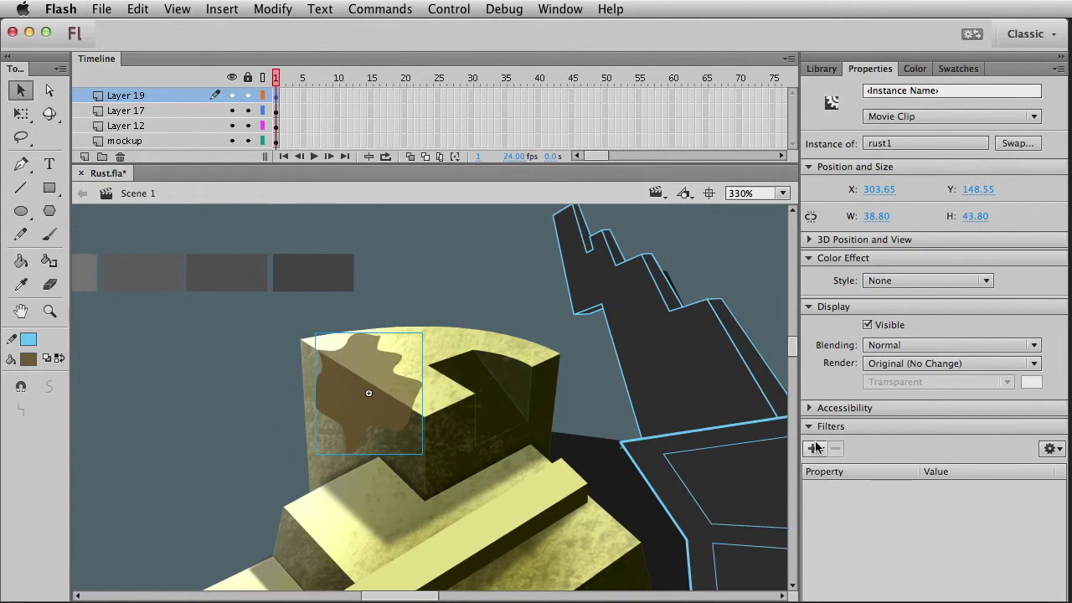
{"action": "left_click", "coordinate": [816, 449]}
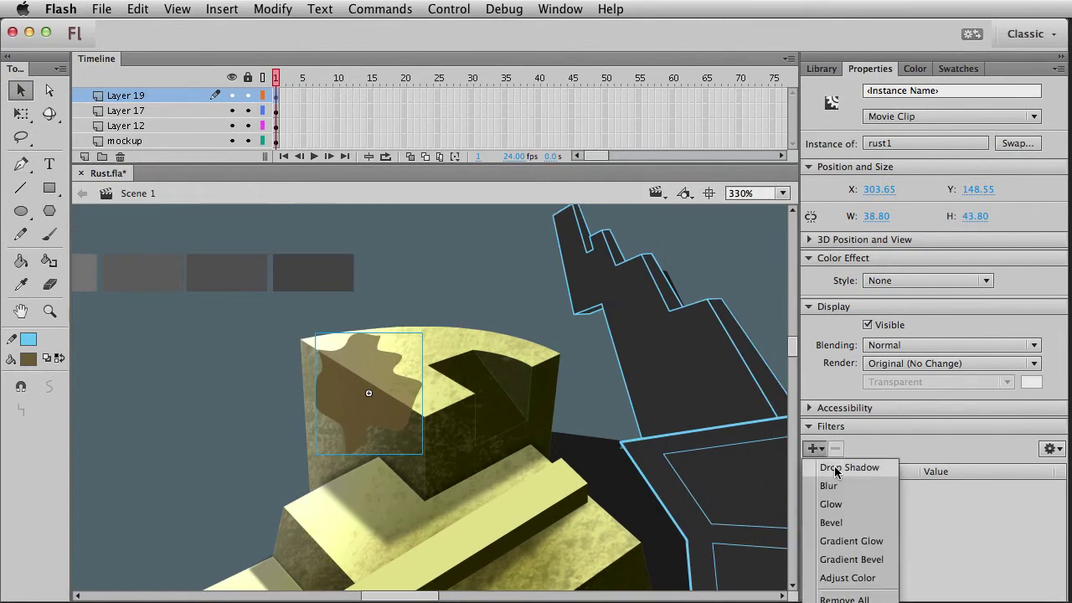
{"action": "left_click", "coordinate": [835, 505]}
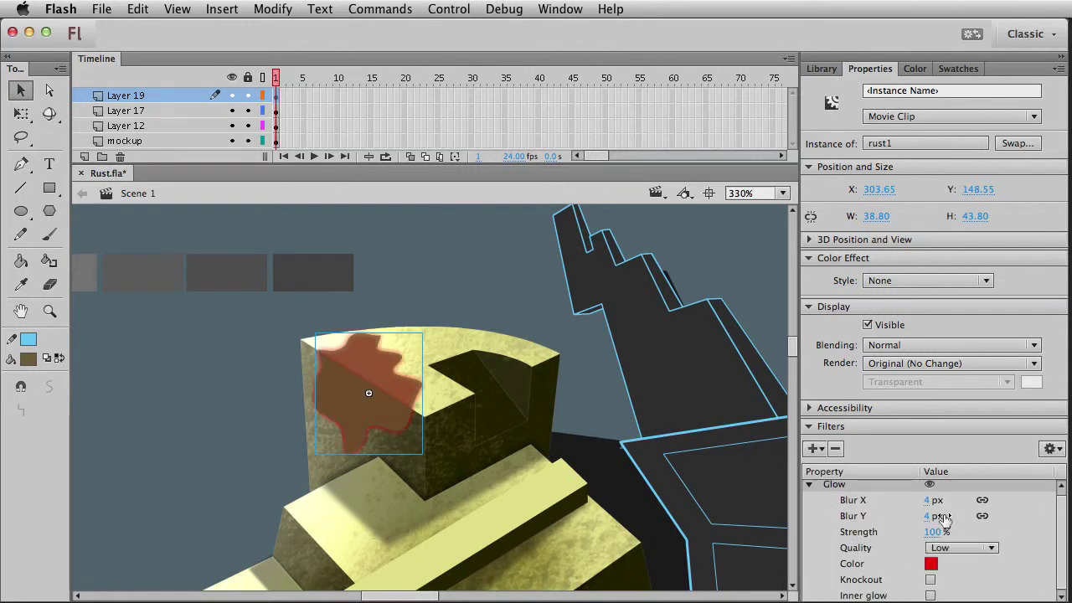
{"action": "left_click", "coordinate": [930, 564]}
{"action": "left_click", "coordinate": [942, 596]}
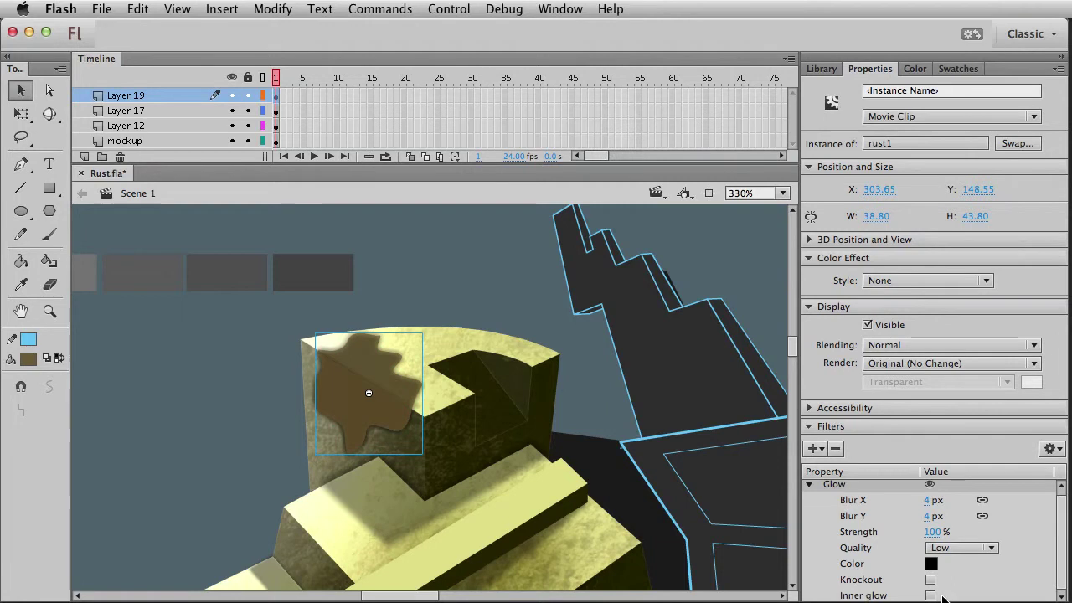
{"action": "scroll", "coordinate": [1061, 524], "scroll_direction": "down", "scroll_amount": 1}
{"action": "left_click", "coordinate": [930, 595]}
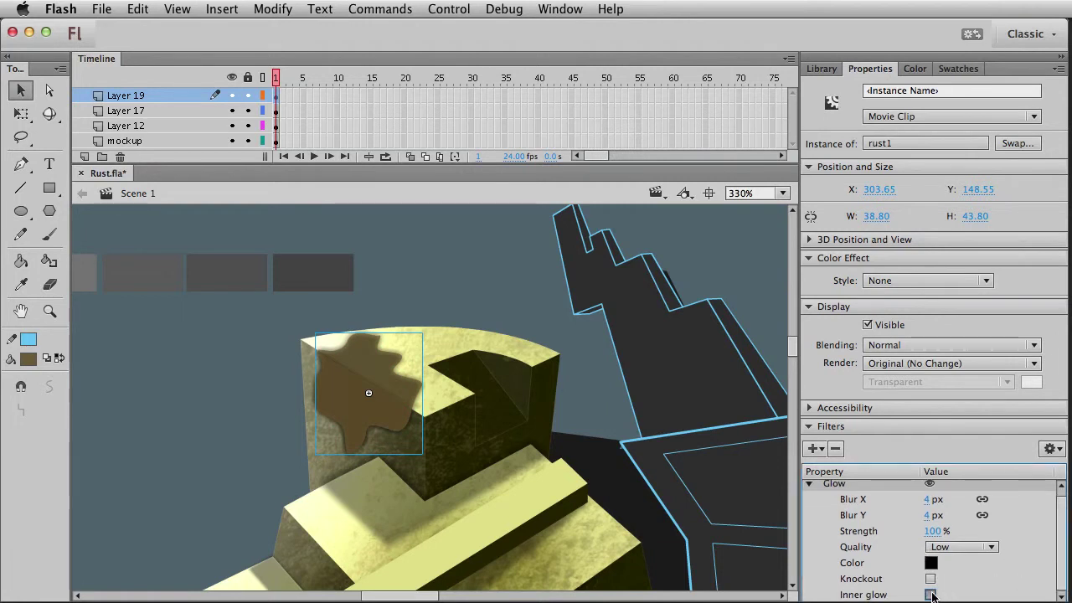
Set the rust1 inner glow's horizontal and vertical blur to 8 px and its strength to 115%
{"action": "left_click", "coordinate": [809, 306]}
{"action": "left_click", "coordinate": [807, 261]}
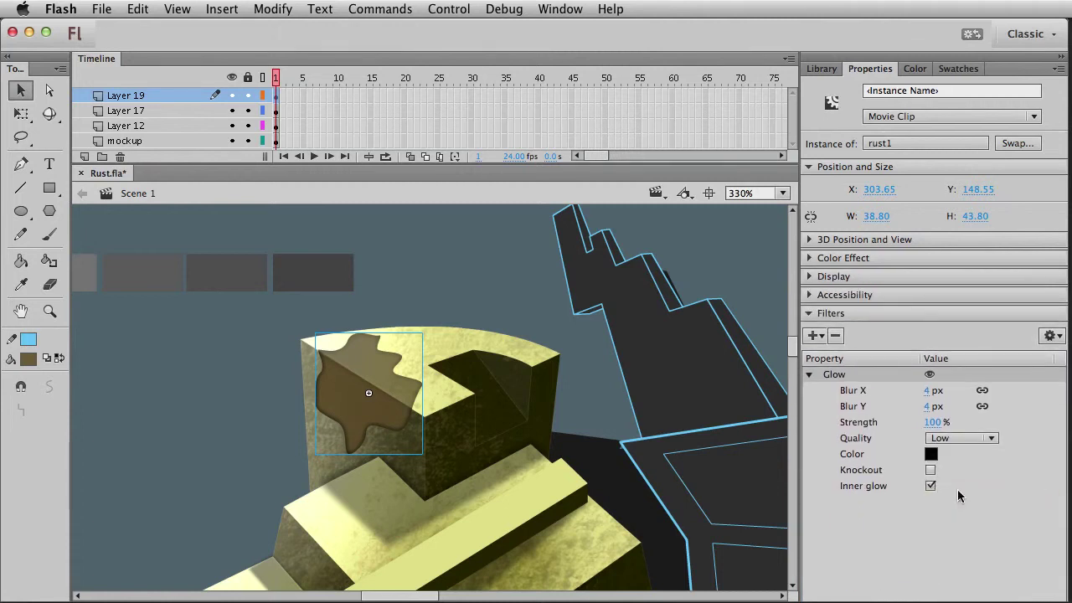
{"action": "left_click", "coordinate": [927, 391]}
{"action": "type", "text": "8"}
{"action": "key", "text": "Return"}
{"action": "left_click", "coordinate": [933, 421]}
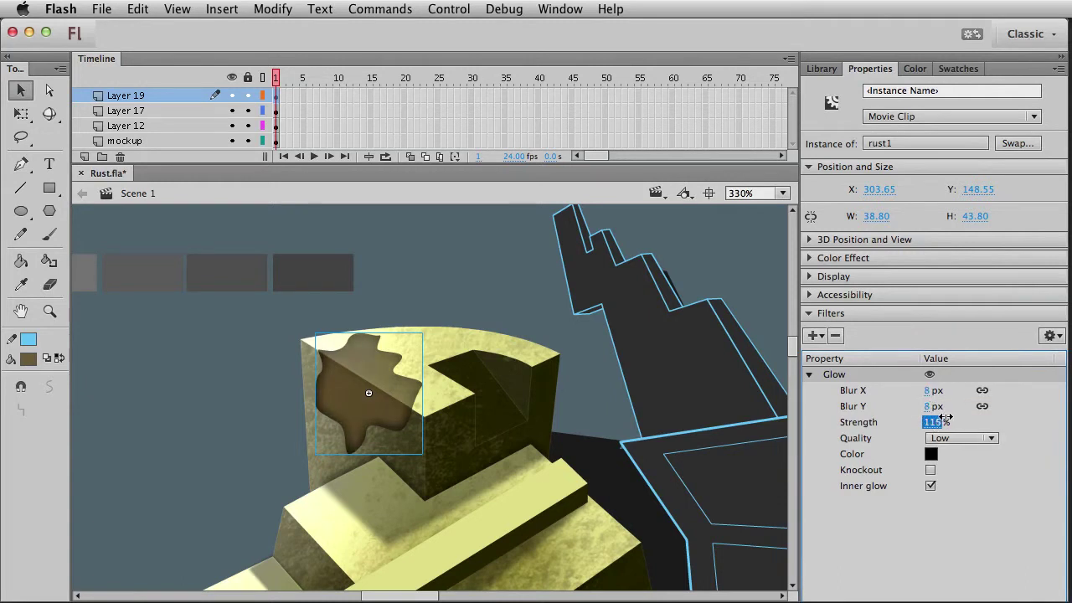
Set the inner glow's blur to 9 px in both directions and its quality to High
{"action": "left_click", "coordinate": [930, 391]}
{"action": "type", "text": "13"}
{"action": "key", "text": "Return"}
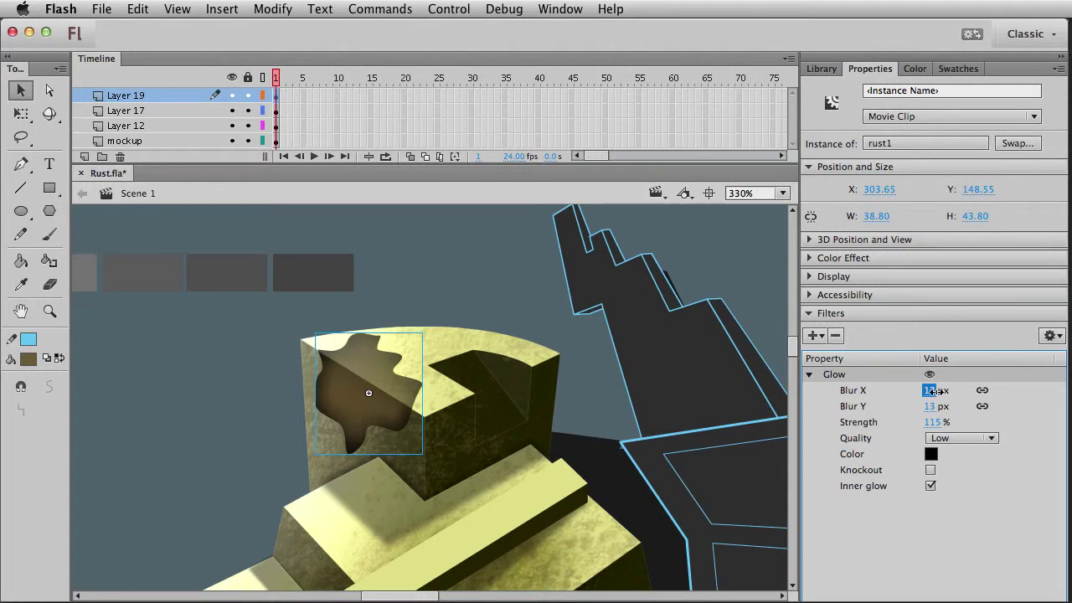
{"action": "left_click", "coordinate": [957, 440]}
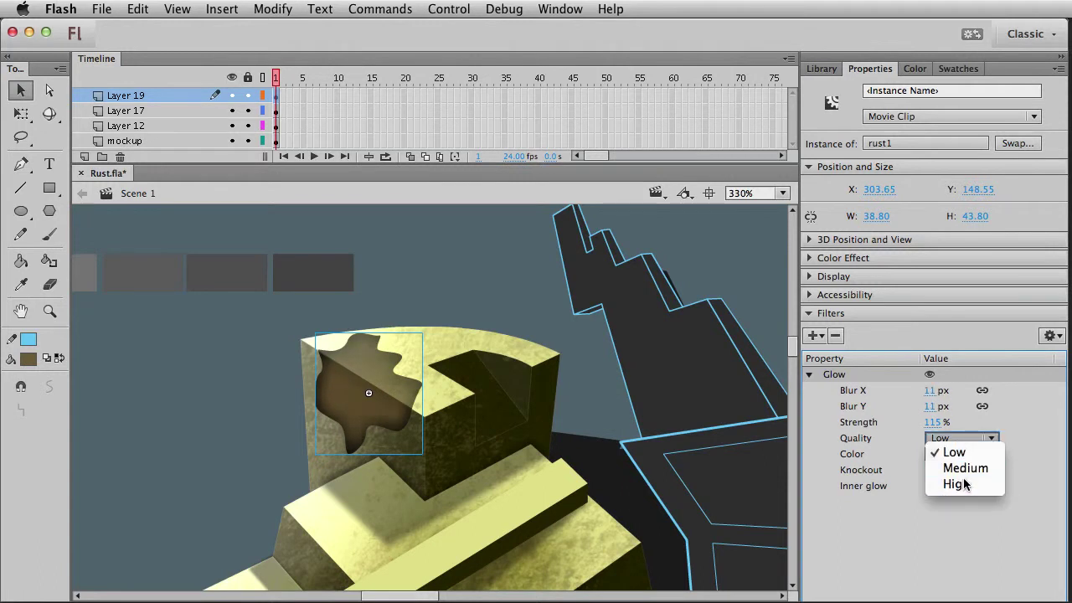
{"action": "left_click", "coordinate": [963, 482]}
{"action": "left_click_drag", "start_coordinate": [932, 391], "coordinate": [926, 390]}
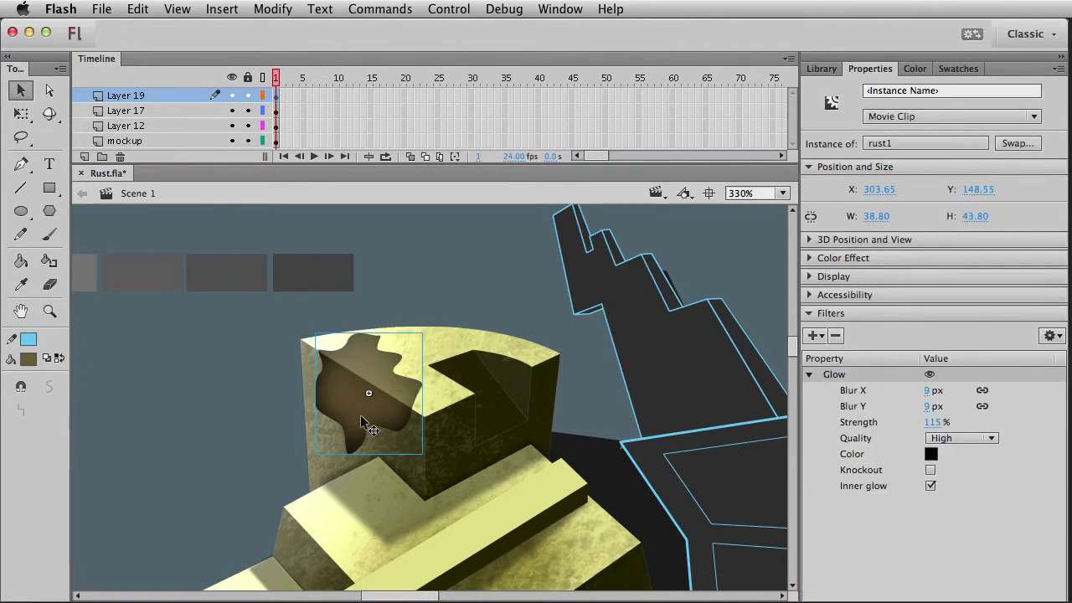
{"action": "left_click", "coordinate": [281, 436]}
Add a second Glow filter to the rust patch and set its colour to black
{"action": "left_click", "coordinate": [359, 413]}
{"action": "left_click", "coordinate": [813, 335]}
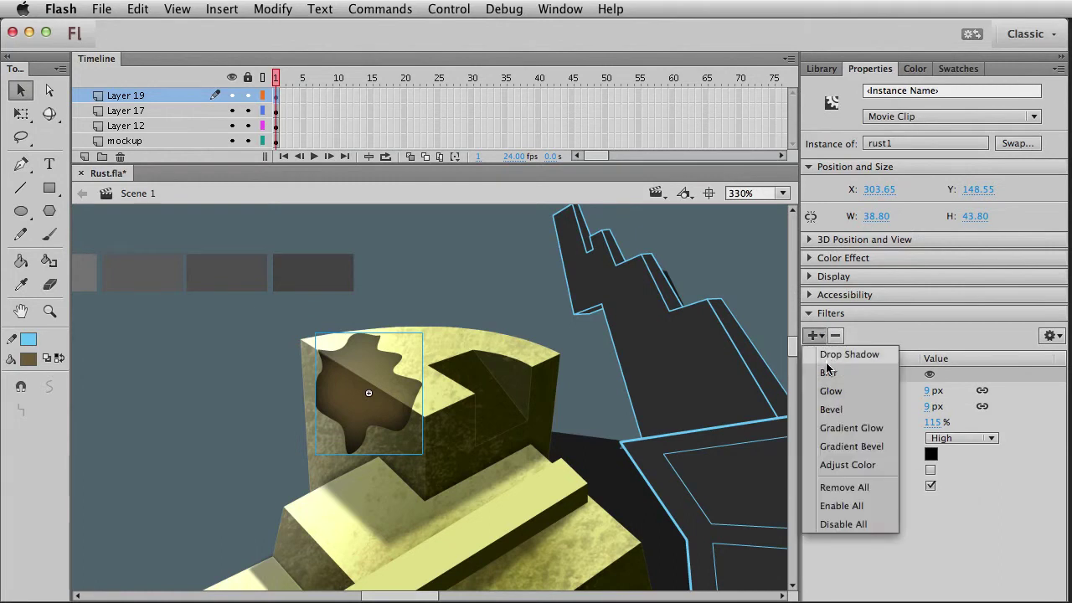
{"action": "left_click", "coordinate": [831, 391]}
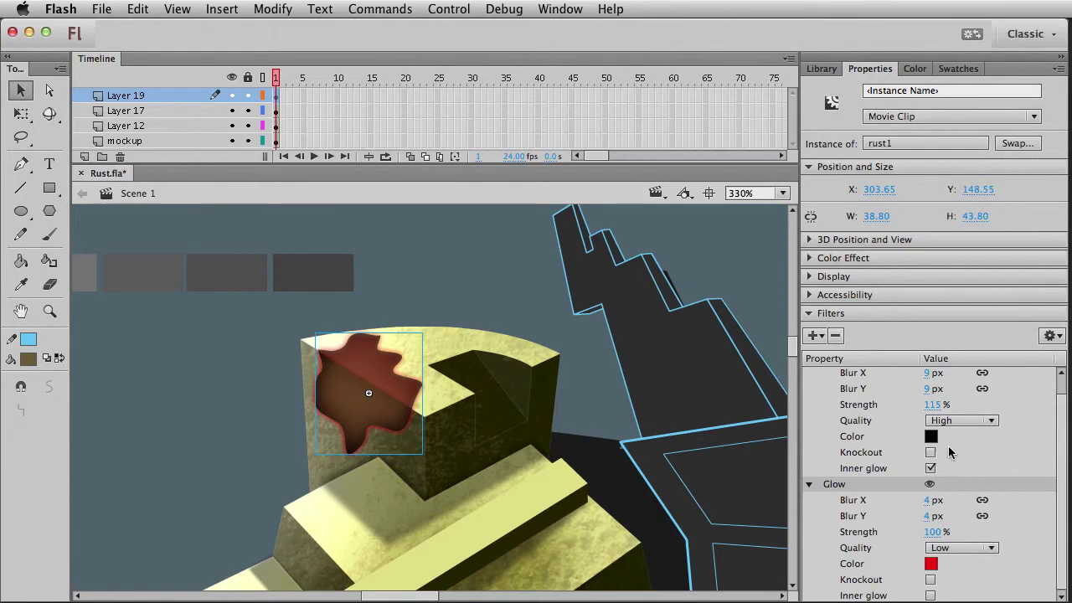
{"action": "left_click", "coordinate": [931, 565]}
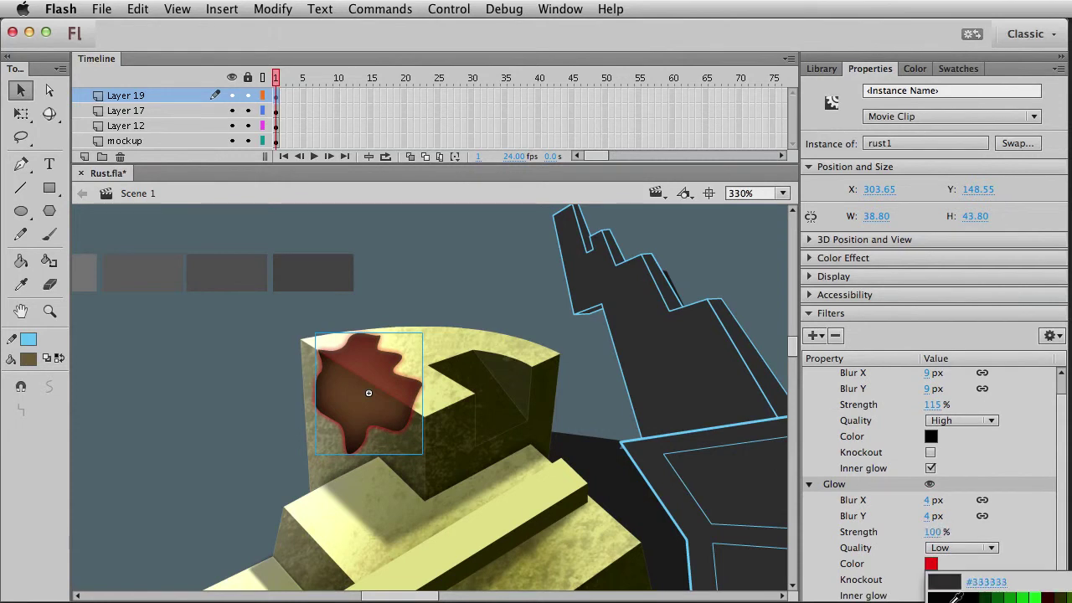
{"action": "left_click", "coordinate": [944, 599]}
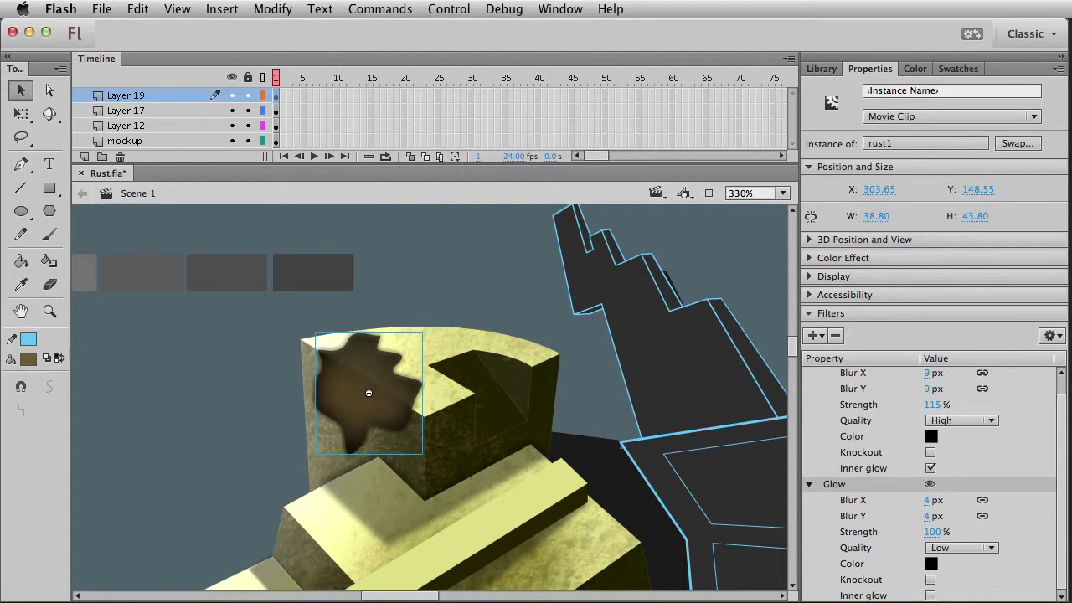
Set the second glow's quality to High, its blur to 5 px in both directions and its strength to 167%
{"action": "left_click_drag", "start_coordinate": [1060, 494], "coordinate": [1060, 511]}
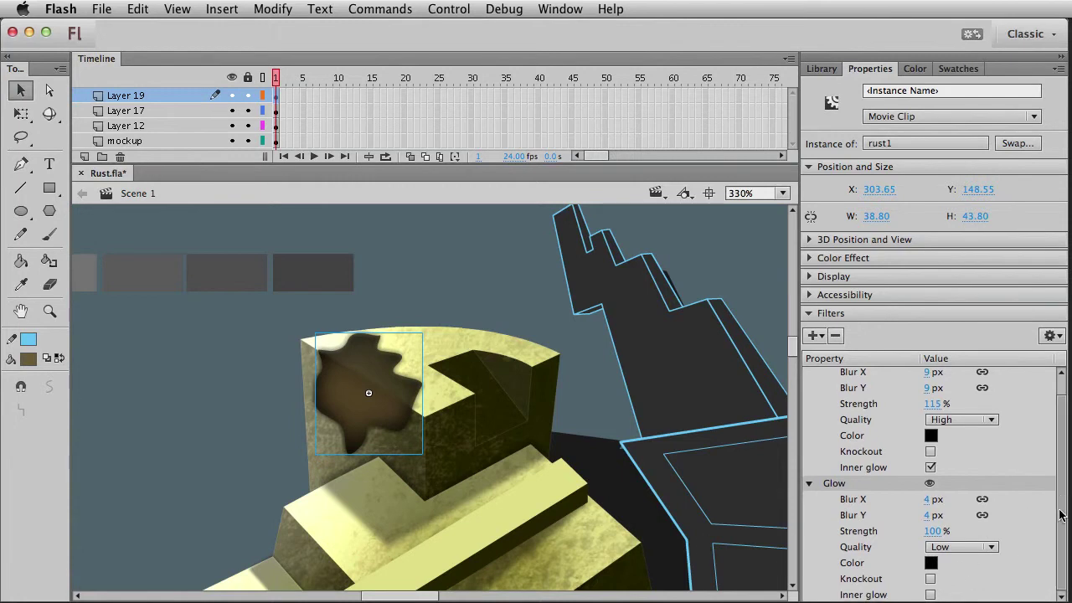
{"action": "left_click", "coordinate": [939, 546]}
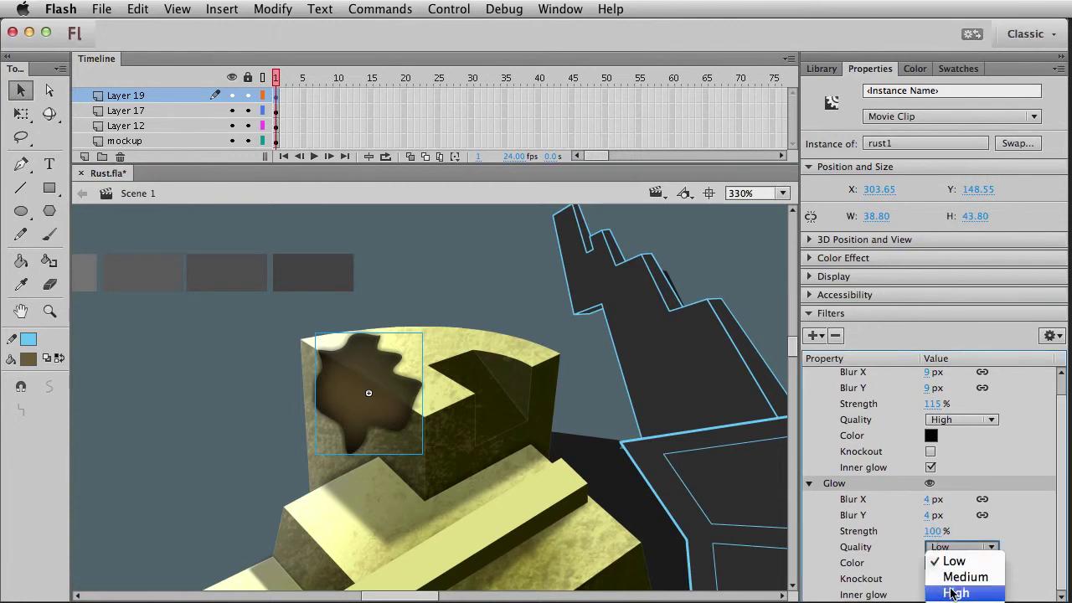
{"action": "left_click", "coordinate": [951, 594]}
{"action": "mouse_move", "coordinate": [926, 500]}
{"action": "left_mouse_down"}
{"action": "mouse_move", "coordinate": [939, 500]}
{"action": "mouse_move", "coordinate": [926, 499]}
{"action": "left_mouse_up"}
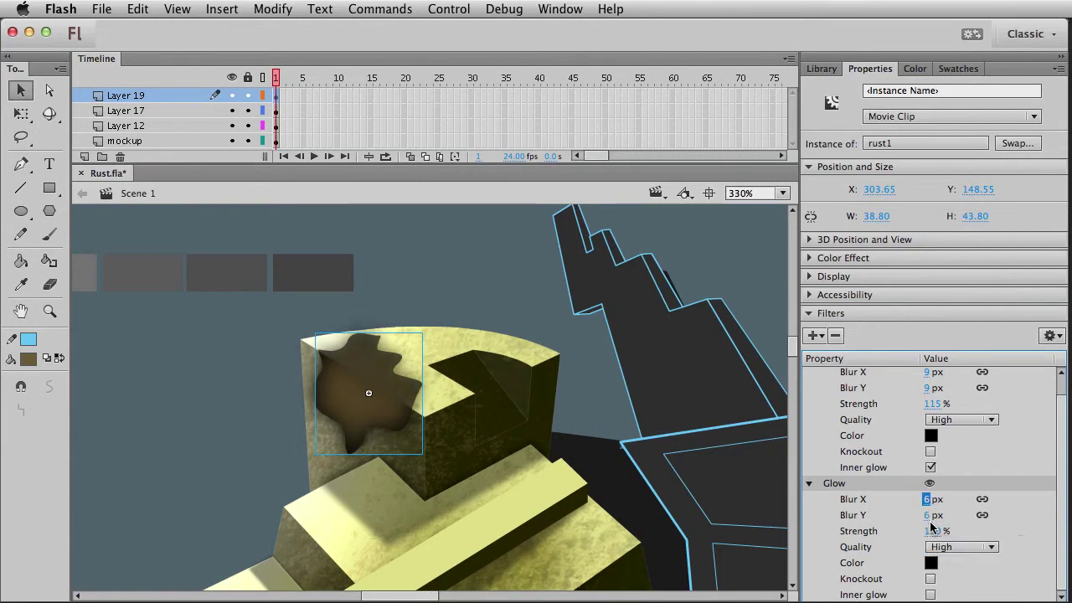
{"action": "left_click_drag", "start_coordinate": [932, 531], "coordinate": [977, 527]}
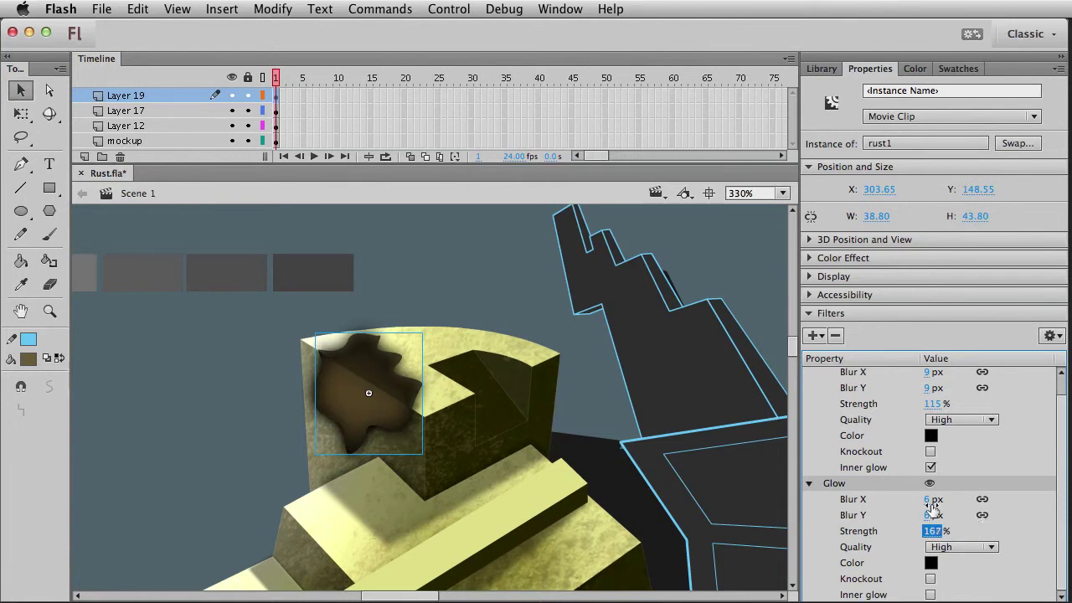
{"action": "left_click_drag", "start_coordinate": [928, 499], "coordinate": [926, 499]}
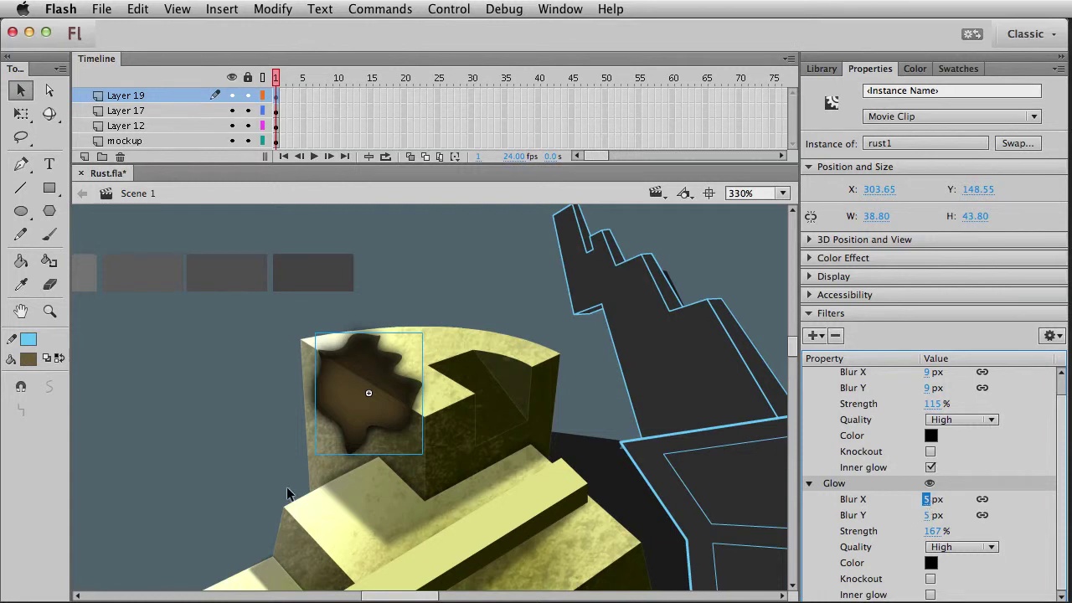
{"action": "left_click", "coordinate": [203, 517]}
{"action": "scroll", "coordinate": [347, 473], "scroll_direction": "down", "scroll_amount": 2}
{"action": "scroll", "coordinate": [338, 394], "scroll_direction": "up", "scroll_amount": 2}
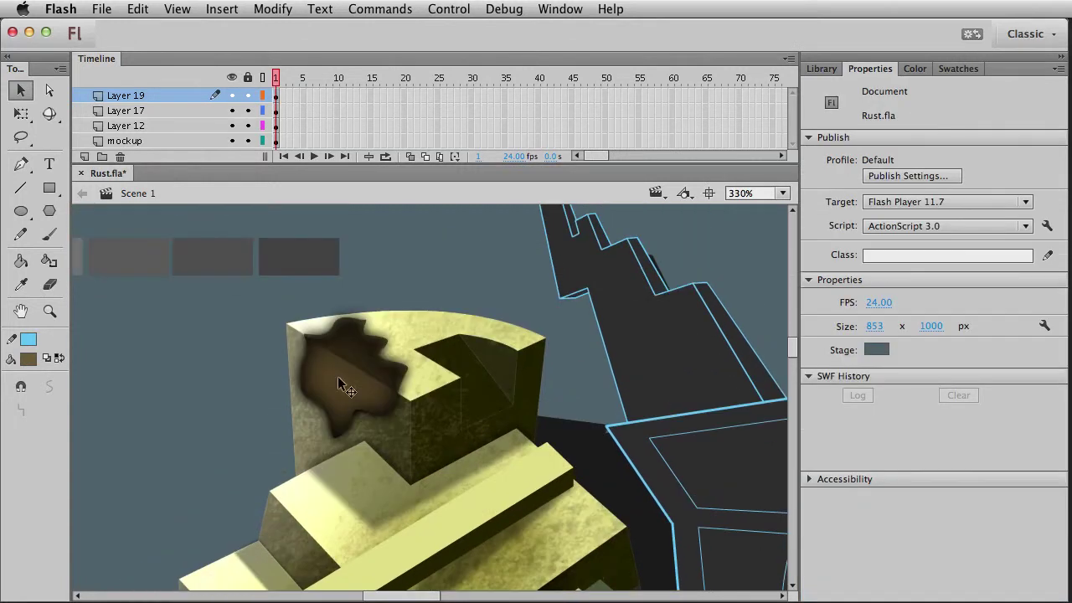
Apply an Alpha colour effect to the rust patch and set it to 67%
{"action": "left_click", "coordinate": [342, 379]}
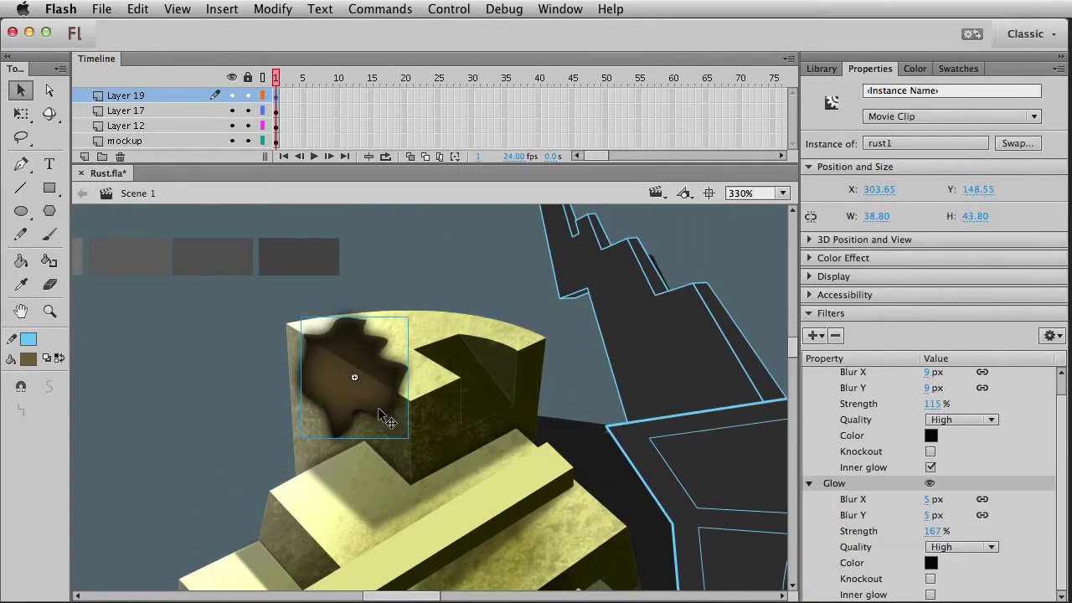
{"action": "left_click", "coordinate": [809, 279]}
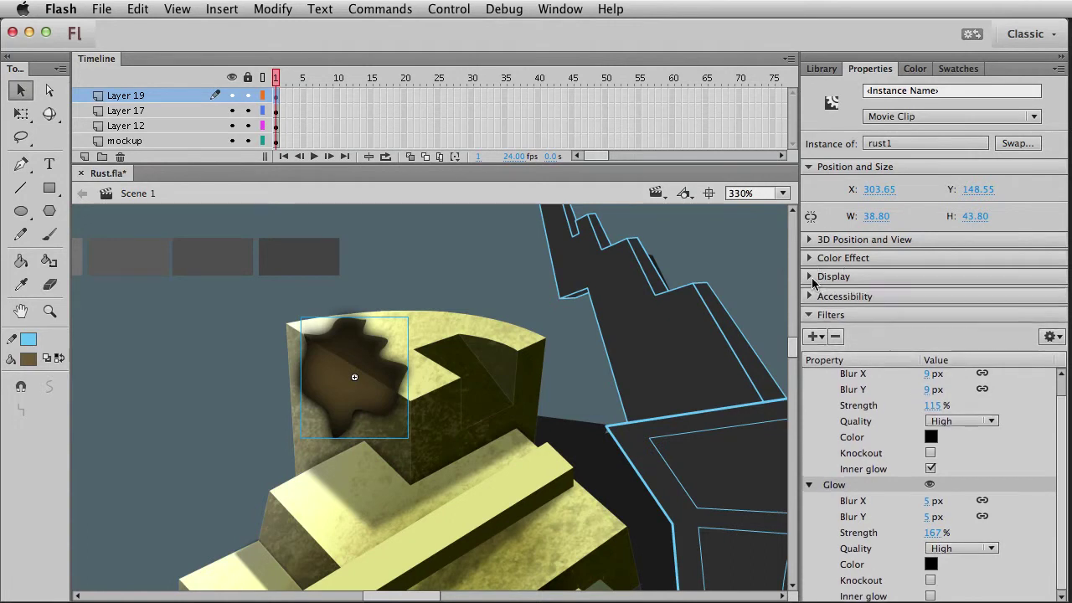
{"action": "left_click", "coordinate": [809, 258]}
{"action": "left_click", "coordinate": [928, 281]}
{"action": "left_click", "coordinate": [938, 371]}
{"action": "left_click_drag", "start_coordinate": [891, 307], "coordinate": [949, 294]}
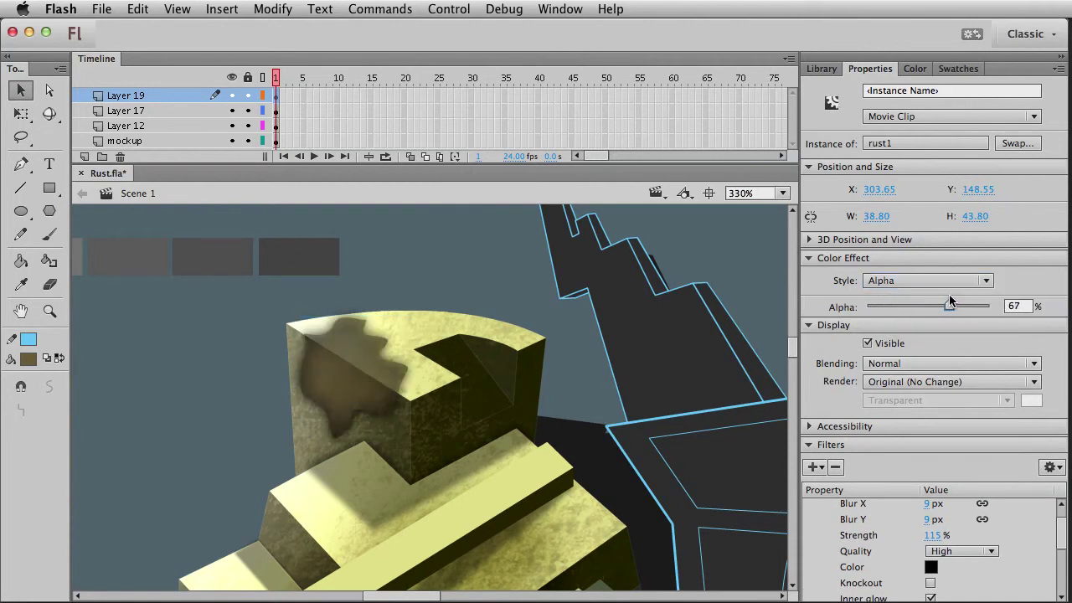
{"action": "left_click", "coordinate": [223, 417]}
Try different blending modes on the rust patch and settle on Multiply
{"action": "left_click", "coordinate": [316, 392]}
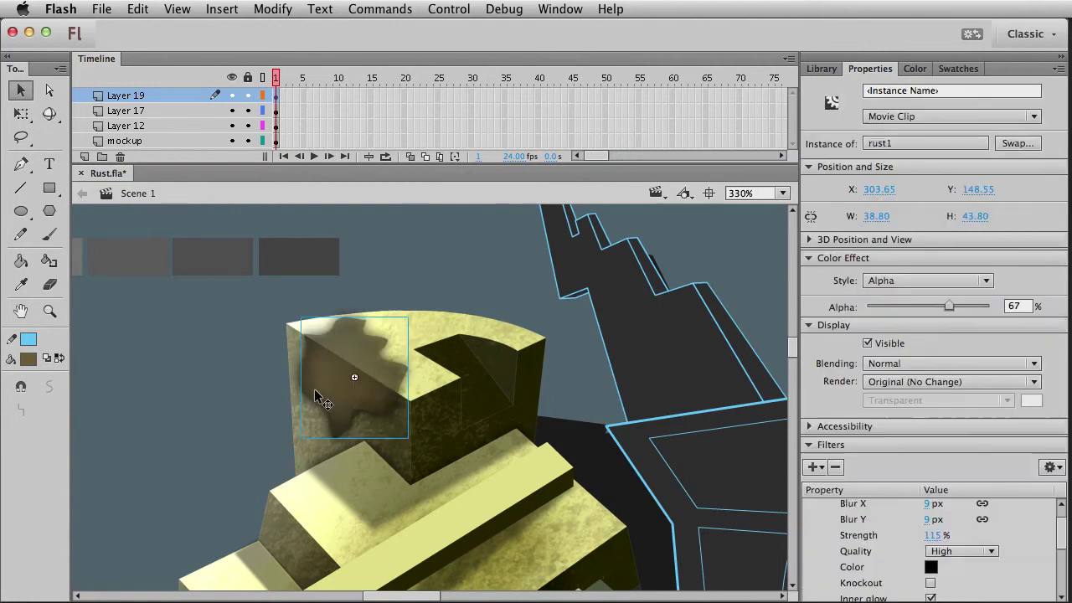
{"action": "left_click", "coordinate": [896, 363]}
{"action": "left_click", "coordinate": [898, 400]}
{"action": "key", "text": "Down"}
{"action": "key", "text": "Down"}
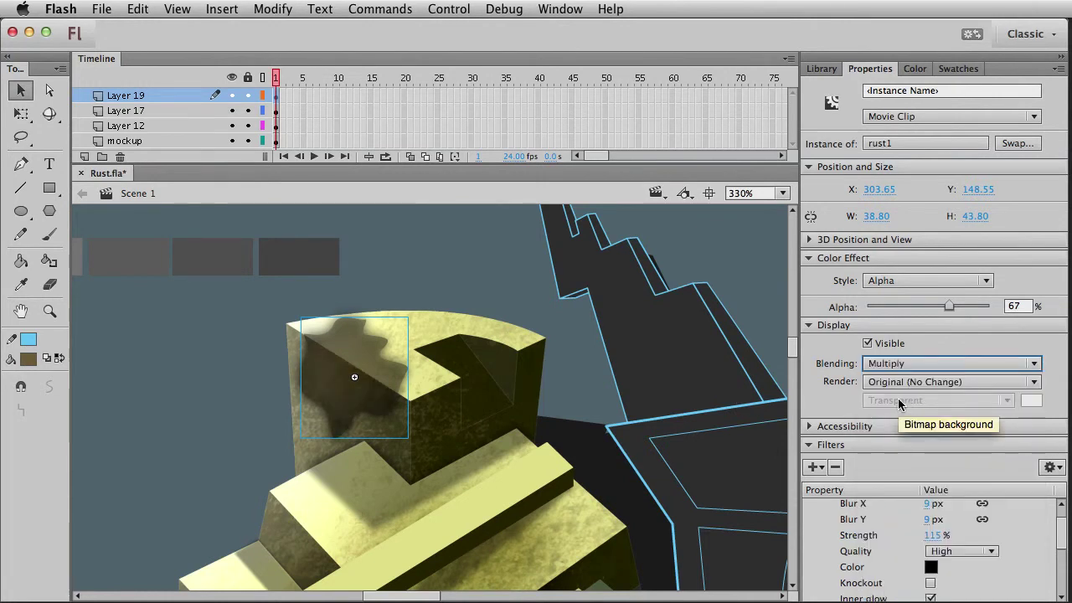
{"action": "key", "text": "Up"}
{"action": "key", "text": "Down"}
{"action": "key", "text": "Down"}
{"action": "key", "text": "Down"}
{"action": "key", "text": "Down"}
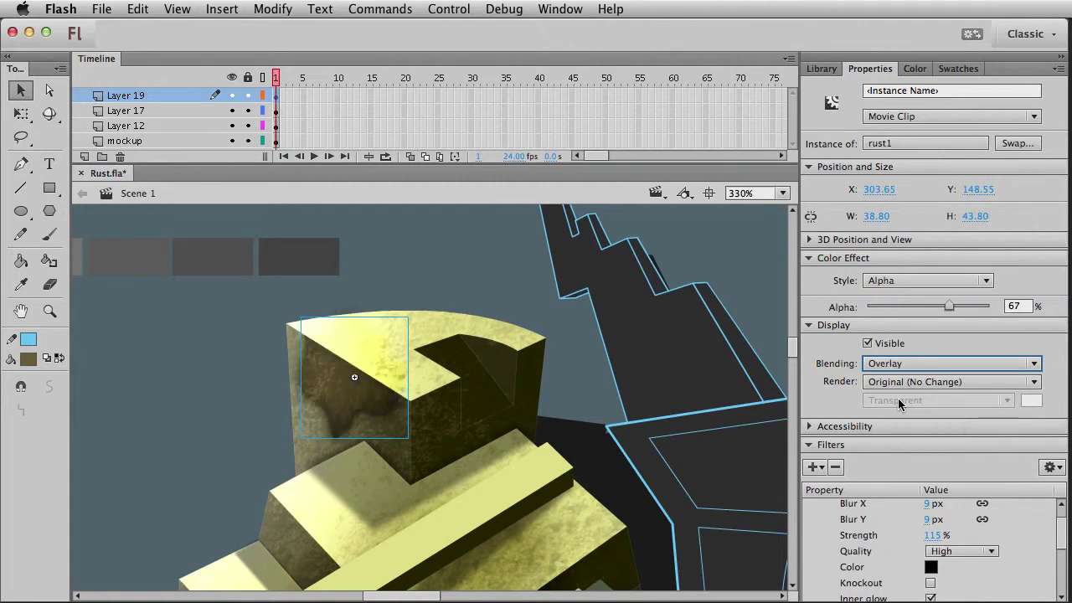
{"action": "key", "text": "Down"}
{"action": "key", "text": "Down"}
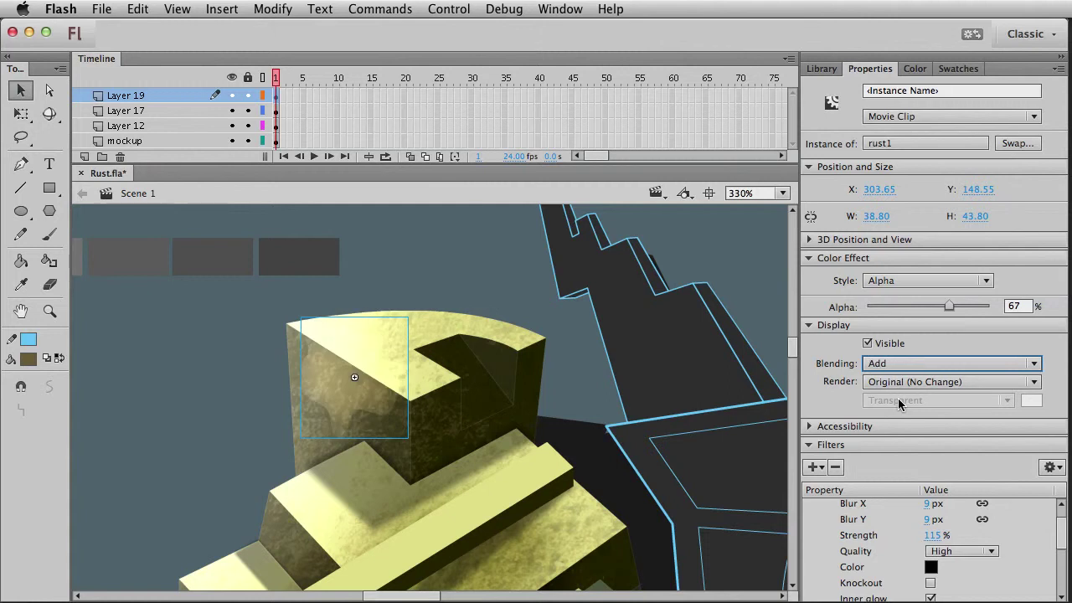
{"action": "key", "text": "Down"}
{"action": "key", "text": "Down"}
{"action": "key", "text": "Down"}
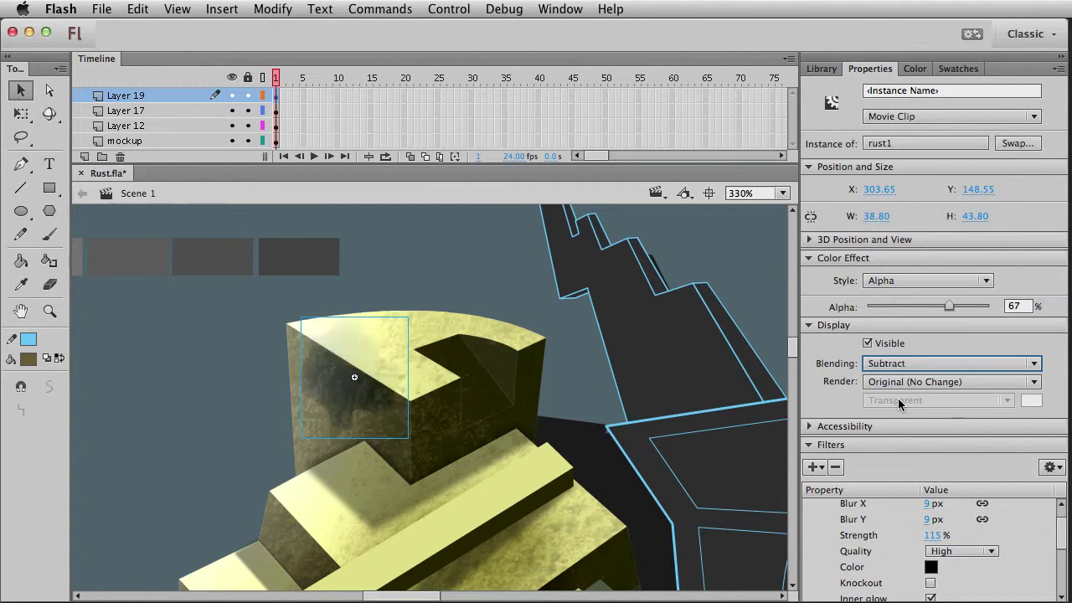
{"action": "key", "text": "Down"}
{"action": "key", "text": "Down"}
{"action": "key", "text": "Up"}
{"action": "key", "text": "Up"}
{"action": "key", "text": "Up"}
{"action": "key", "text": "Up"}
{"action": "key", "text": "Up"}
{"action": "key", "text": "Up"}
{"action": "key", "text": "Down"}
{"action": "key", "text": "Up"}
{"action": "key", "text": "Up"}
{"action": "key", "text": "Up"}
{"action": "key", "text": "Up"}
{"action": "key", "text": "Up"}
{"action": "key", "text": "Up"}
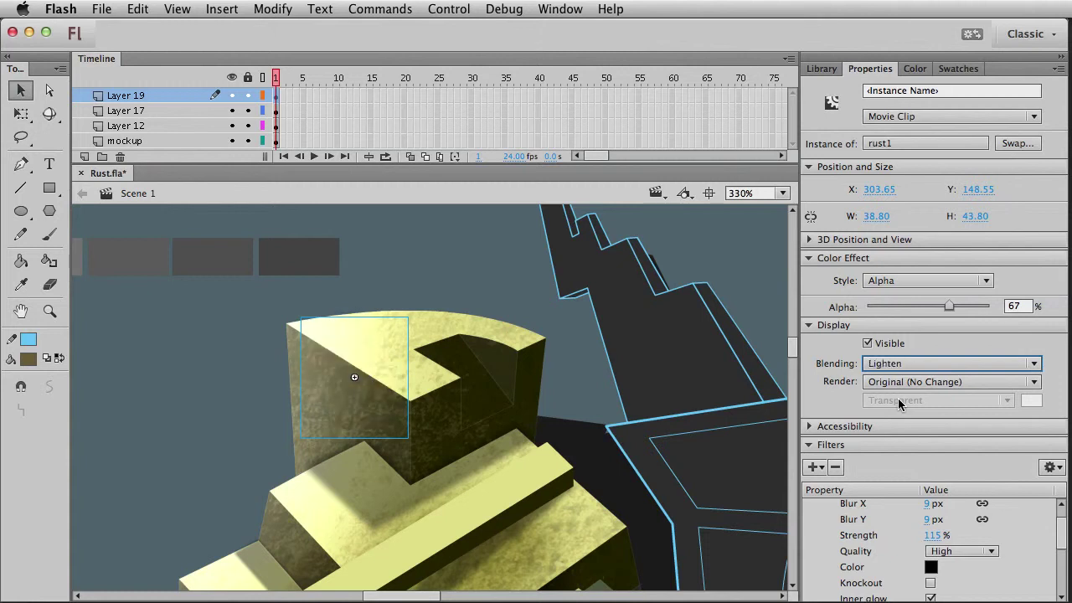
{"action": "key", "text": "Down"}
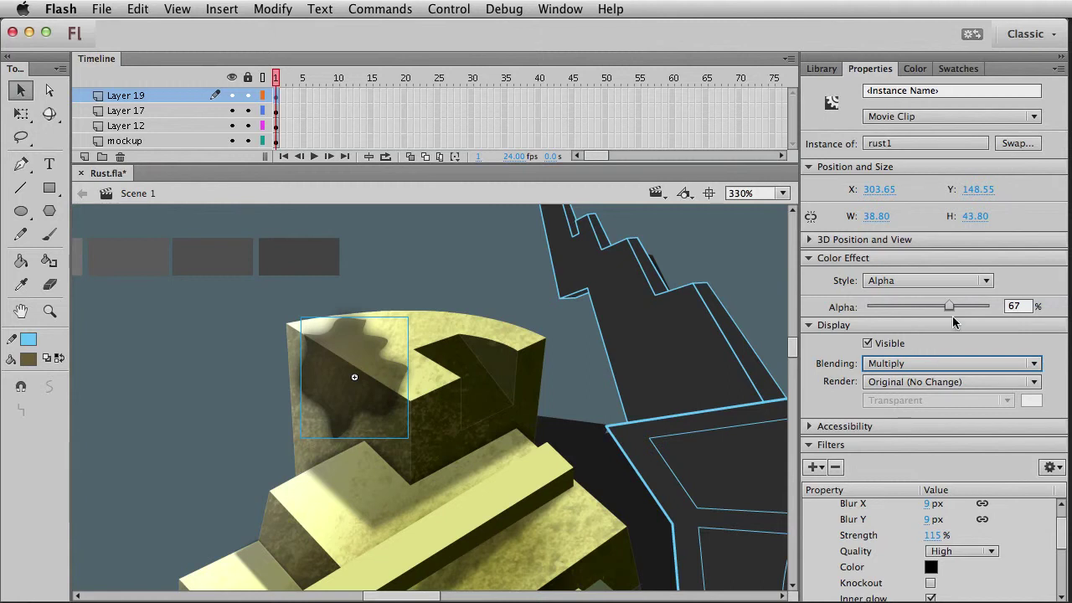
Lower the rust patch's alpha to 40%, judging it with the robot at 100% zoom
{"action": "left_click_drag", "start_coordinate": [951, 310], "coordinate": [930, 309]}
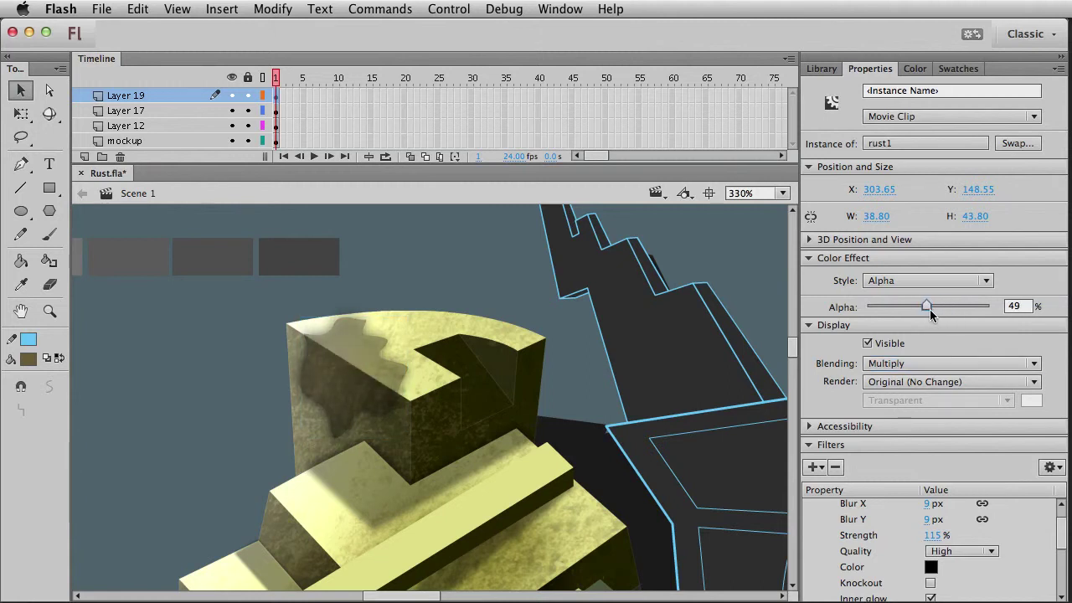
{"action": "left_click", "coordinate": [161, 460]}
{"action": "key", "text": "super+1"}
{"action": "left_click_drag", "start_coordinate": [280, 464], "coordinate": [228, 394]}
{"action": "left_click", "coordinate": [374, 312]}
{"action": "mouse_move", "coordinate": [925, 308]}
{"action": "left_mouse_down"}
{"action": "mouse_move", "coordinate": [887, 309]}
{"action": "mouse_move", "coordinate": [903, 312]}
{"action": "left_mouse_up"}
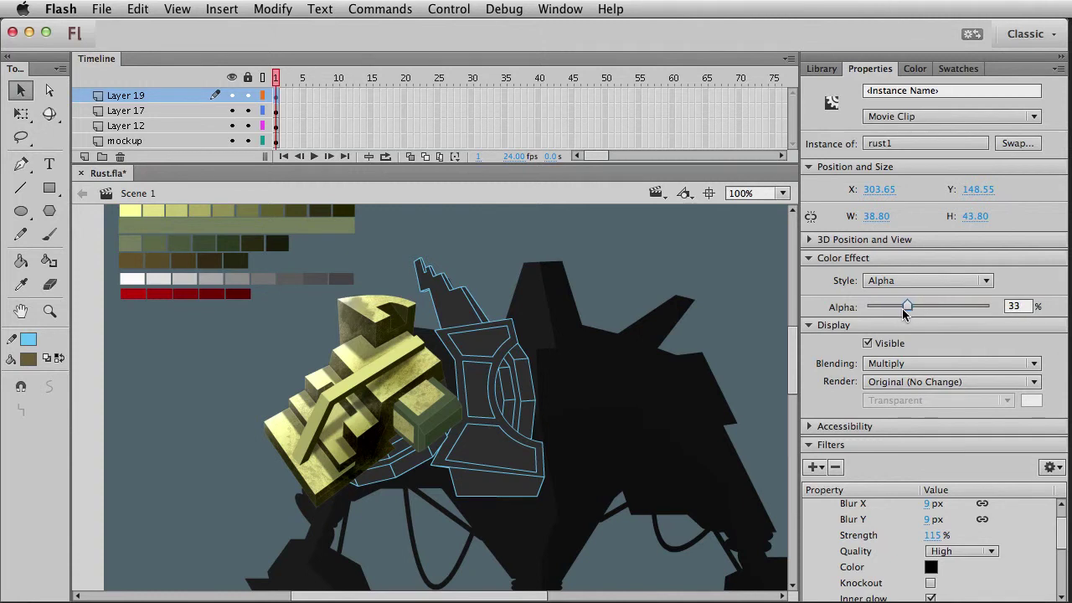
{"action": "left_click", "coordinate": [230, 413]}
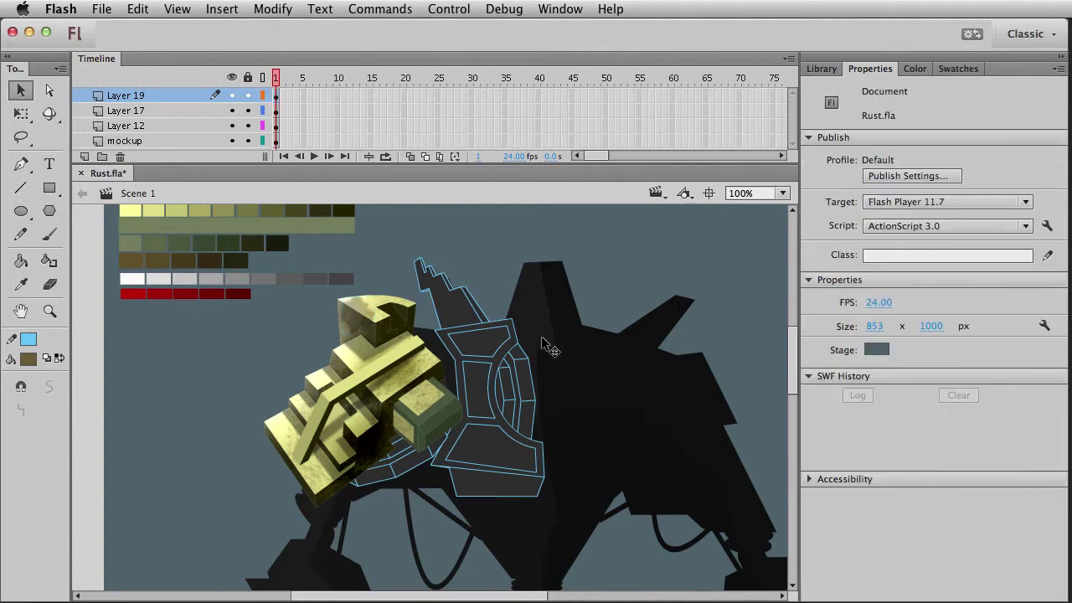
{"action": "left_click", "coordinate": [367, 322]}
{"action": "mouse_move", "coordinate": [918, 310]}
{"action": "left_mouse_down"}
{"action": "mouse_move", "coordinate": [990, 308]}
{"action": "mouse_move", "coordinate": [892, 299]}
{"action": "mouse_move", "coordinate": [912, 299]}
{"action": "left_mouse_up"}
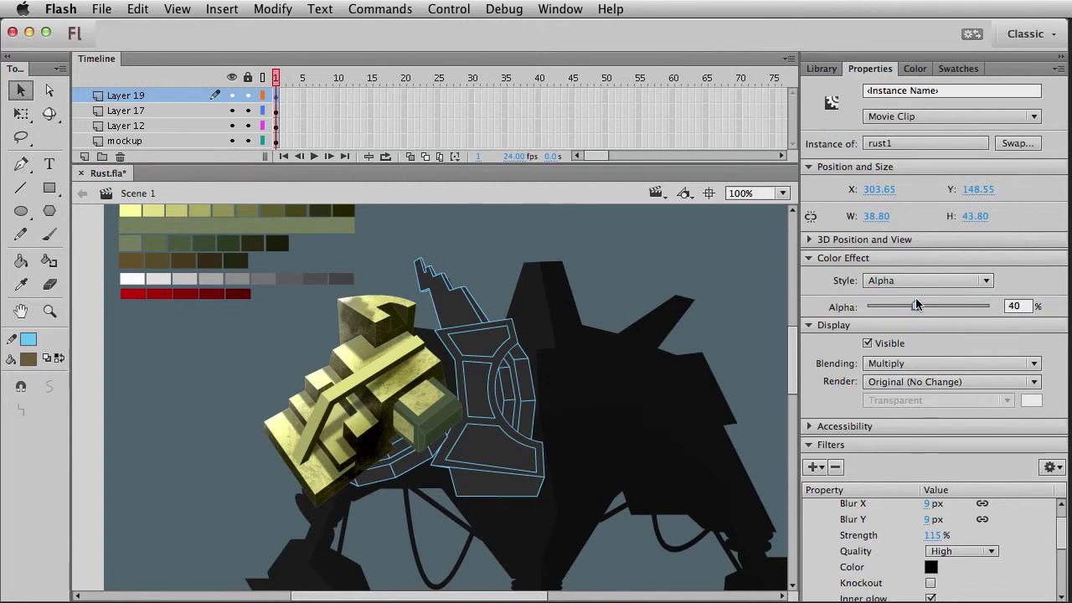
{"action": "left_click", "coordinate": [264, 357]}
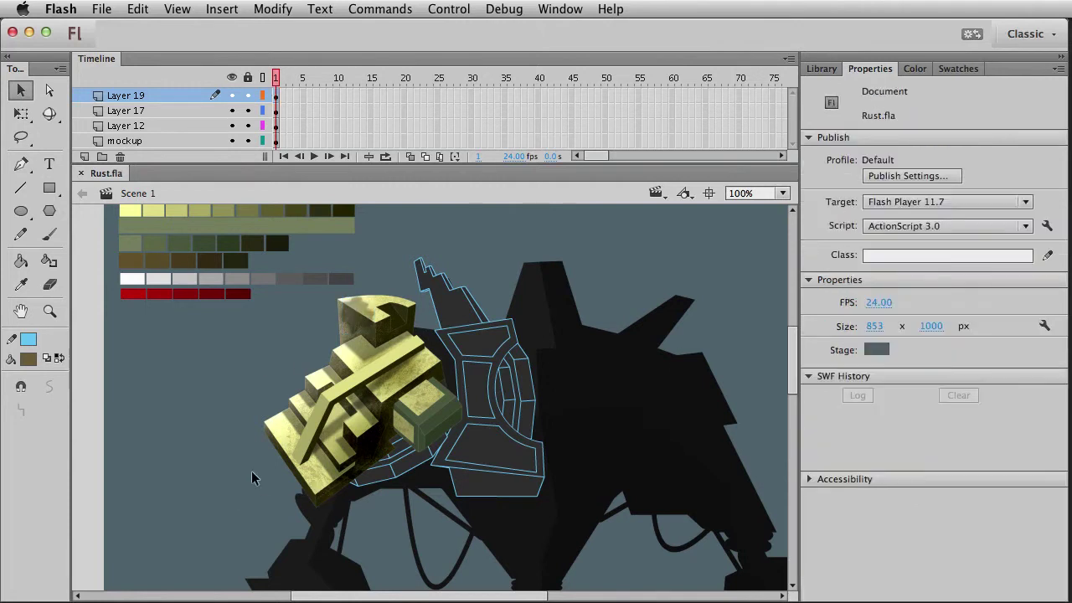
Copy all filters of the rust patch for reuse on other objects
{"action": "left_click", "coordinate": [357, 315]}
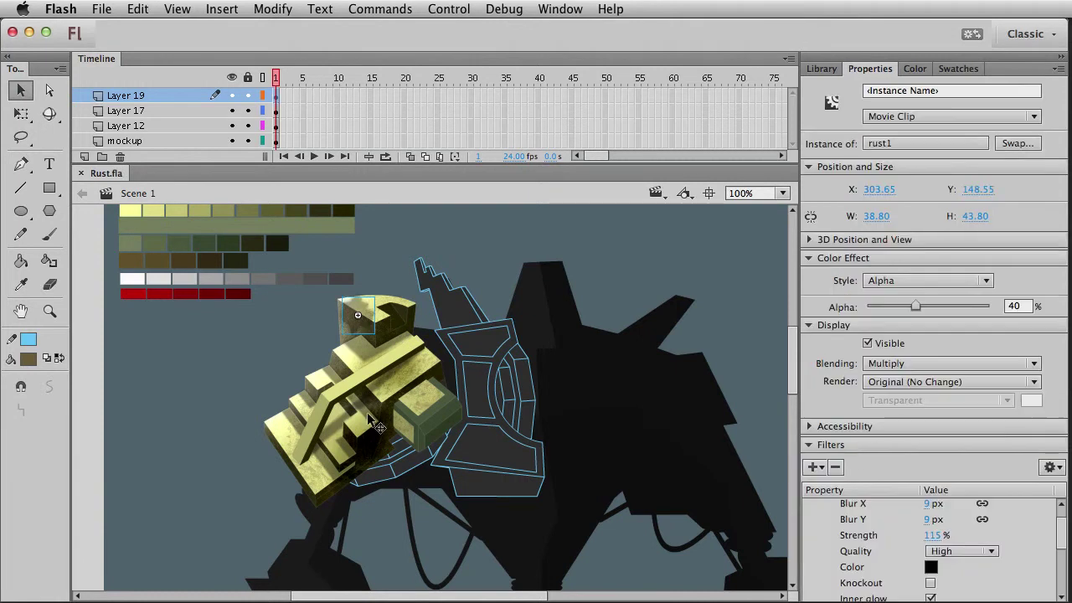
{"action": "left_click", "coordinate": [1050, 466]}
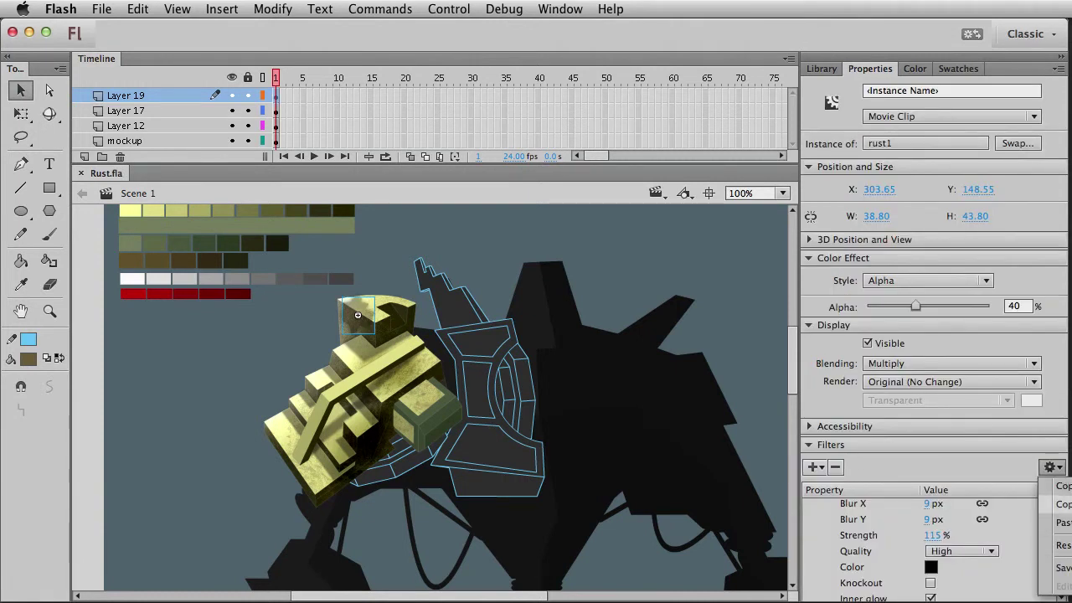
{"action": "left_click", "coordinate": [1061, 504]}
{"action": "left_click", "coordinate": [292, 350]}
Set the colour of the rust patch's inner glow to dark red
{"action": "left_click", "coordinate": [352, 320]}
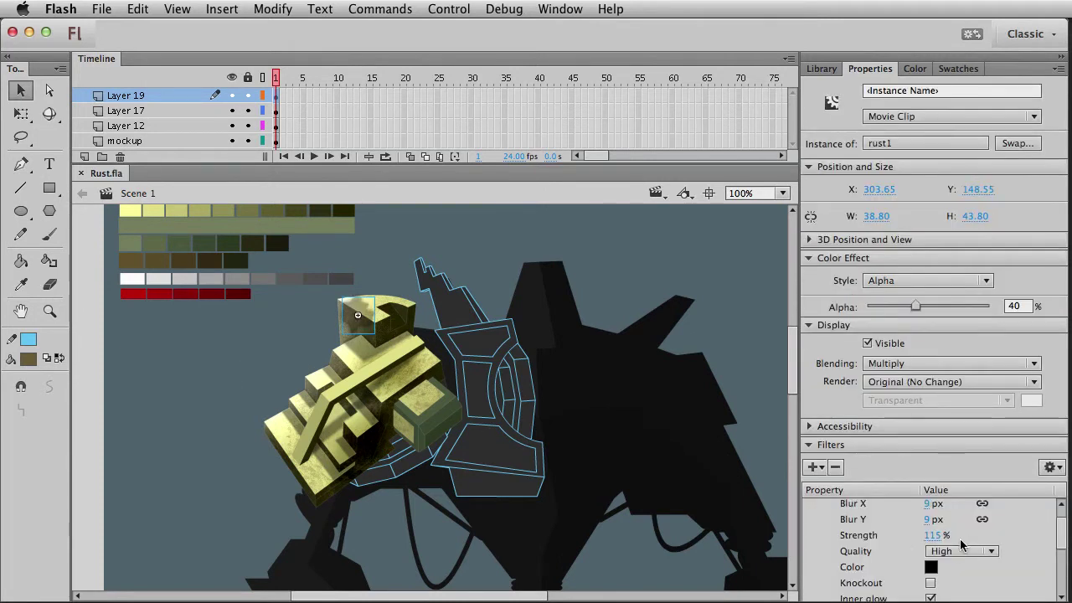
{"action": "left_click", "coordinate": [931, 567]}
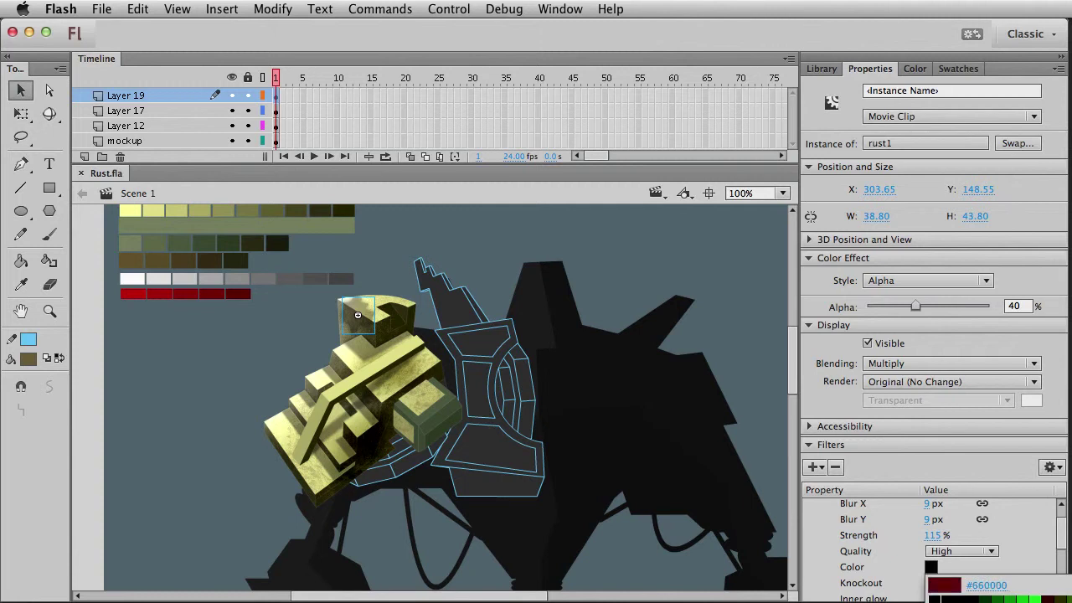
{"action": "left_click", "coordinate": [1045, 602]}
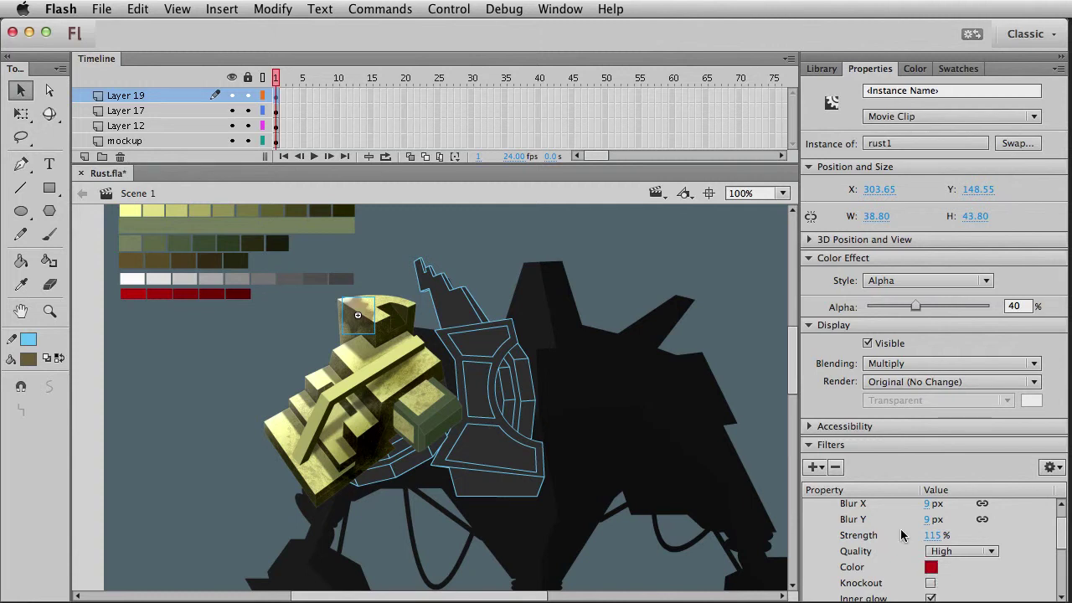
Change the colour of the rust patch's inner glow to orange-brown and raise the patch's alpha to 44%
{"action": "left_click", "coordinate": [932, 567]}
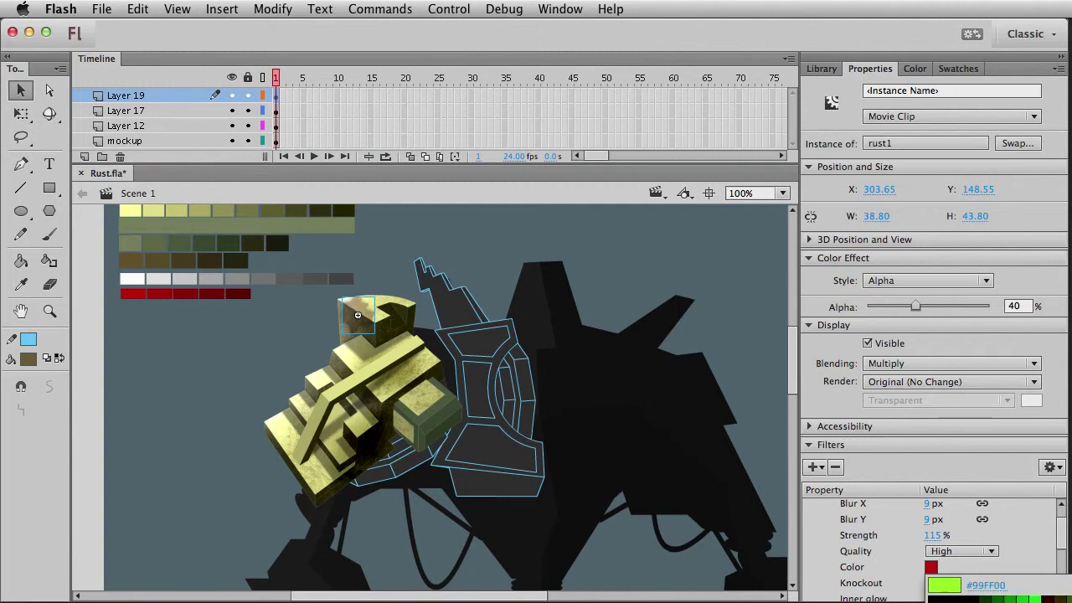
{"action": "left_click", "coordinate": [1003, 602]}
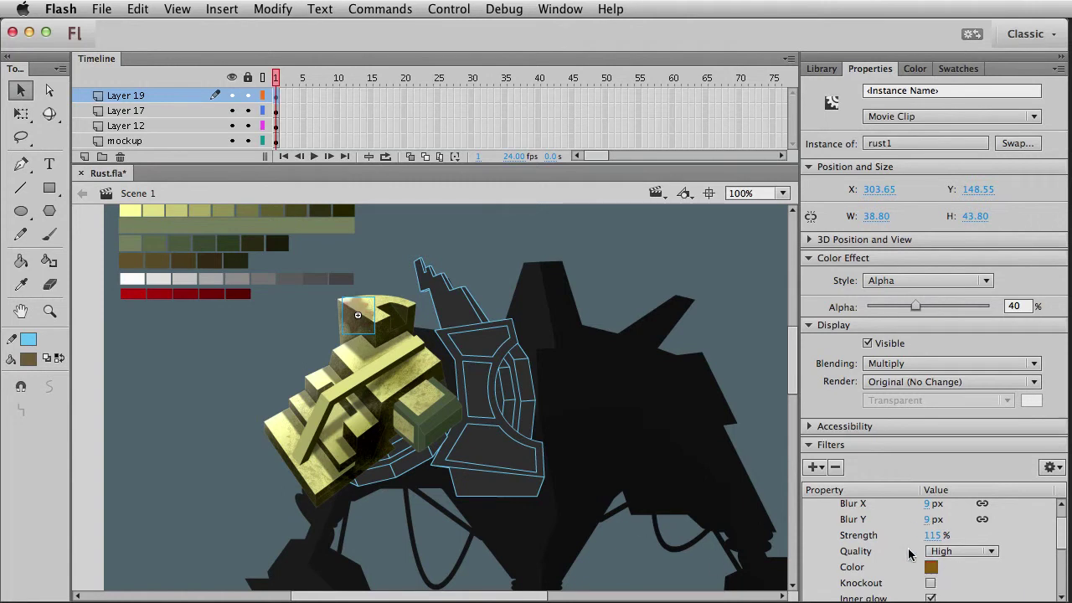
{"action": "mouse_move", "coordinate": [916, 306]}
{"action": "left_mouse_down"}
{"action": "mouse_move", "coordinate": [944, 306]}
{"action": "mouse_move", "coordinate": [915, 304]}
{"action": "left_mouse_up"}
Copy all filters of the adjusted rust patch and deselect it
{"action": "left_click", "coordinate": [1051, 466]}
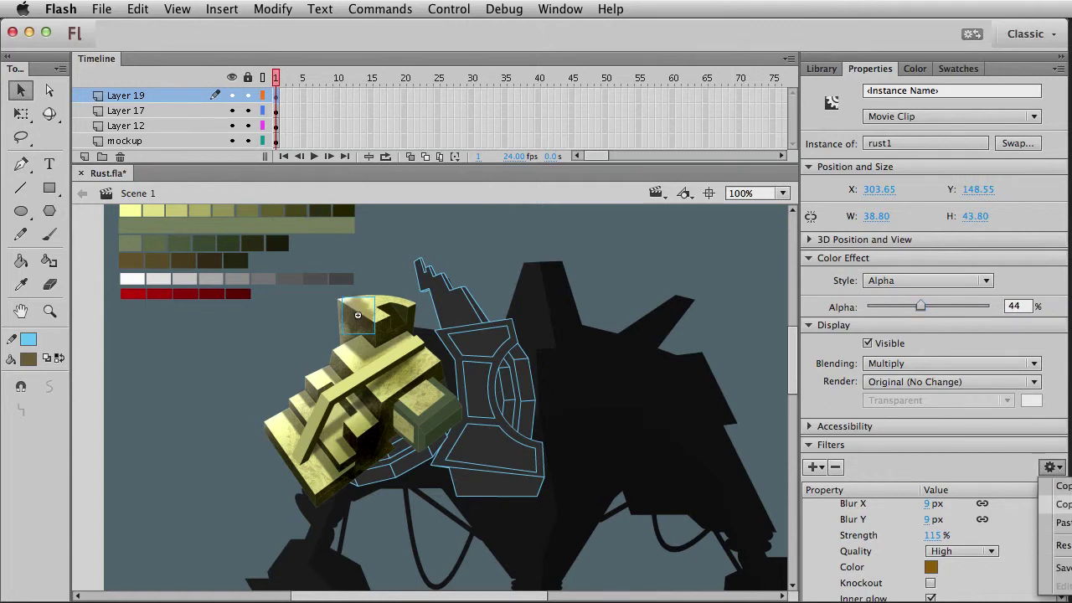
{"action": "left_click", "coordinate": [1063, 504]}
{"action": "left_click", "coordinate": [207, 437]}
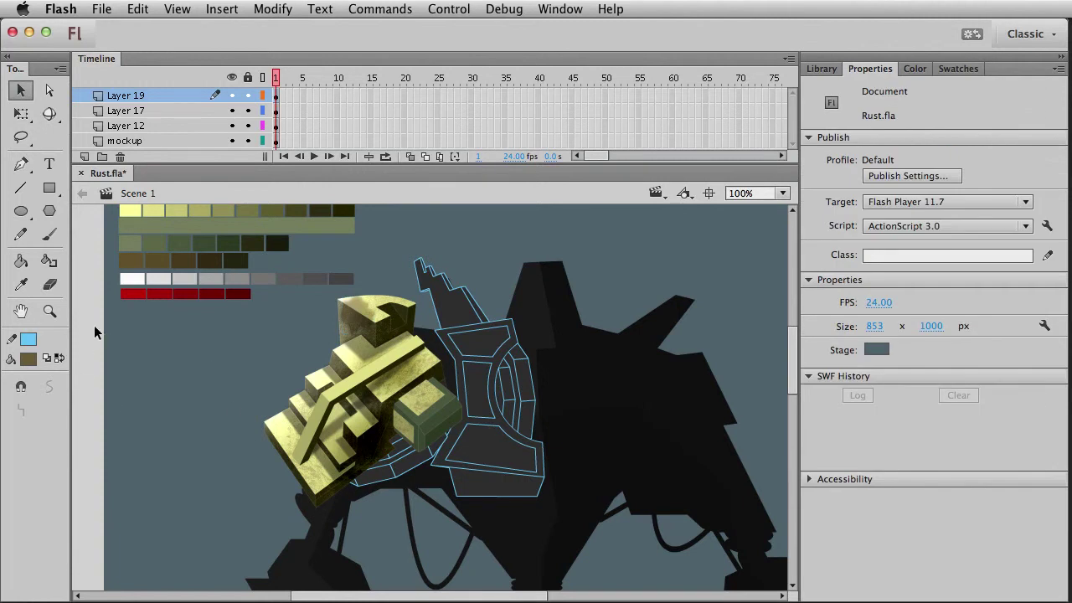
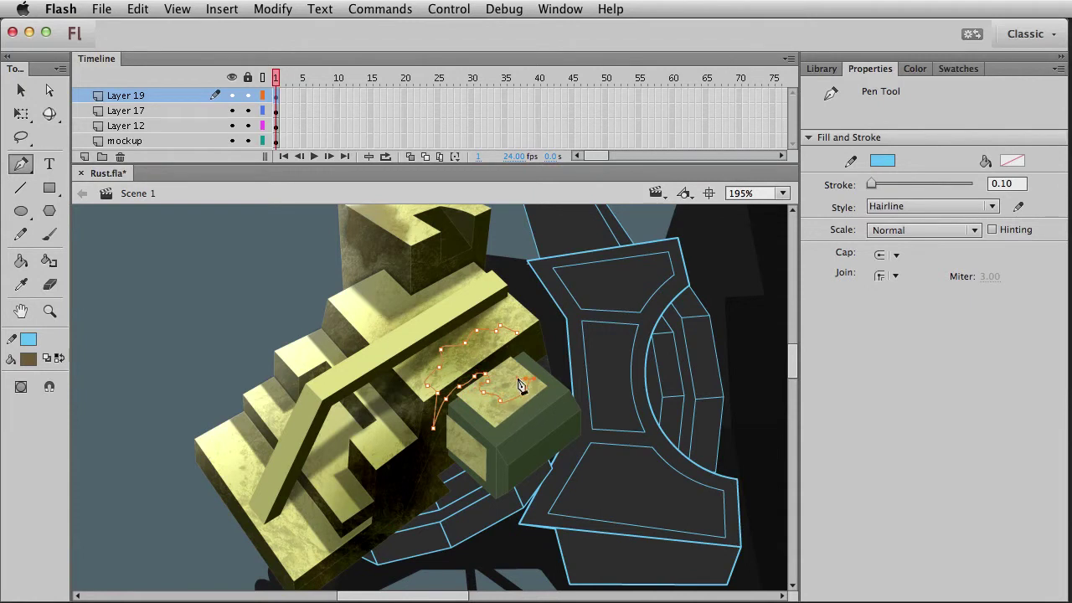
Close the irregular rust outline spanning the yellow block and the green box's top face, and fill it with brown
{"action": "left_click_drag", "start_coordinate": [520, 371], "coordinate": [535, 333]}
{"action": "left_click", "coordinate": [21, 90]}
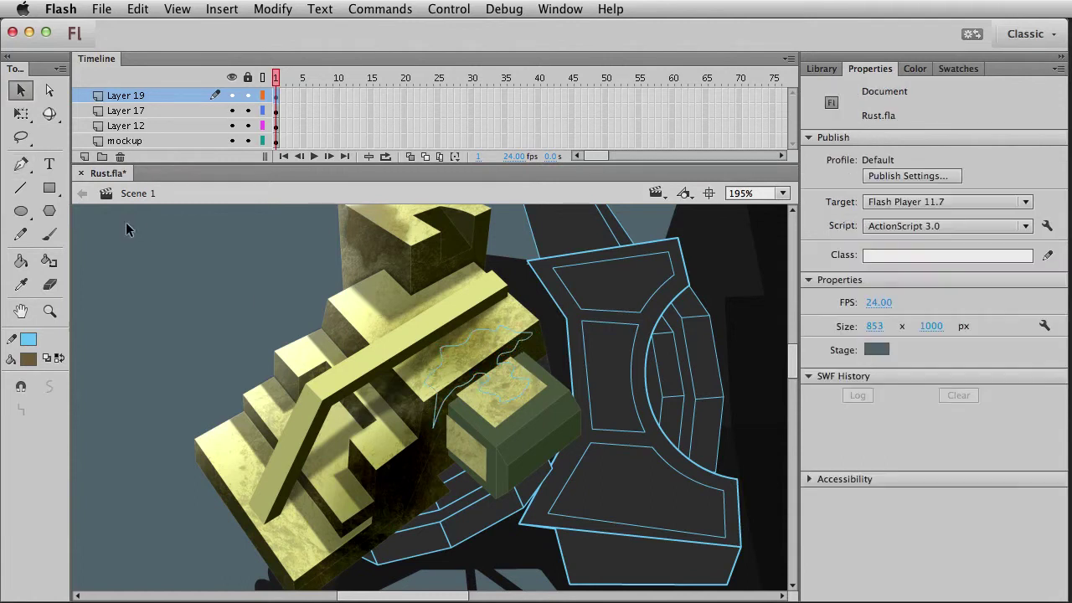
{"action": "left_click", "coordinate": [21, 260]}
{"action": "left_click", "coordinate": [492, 378]}
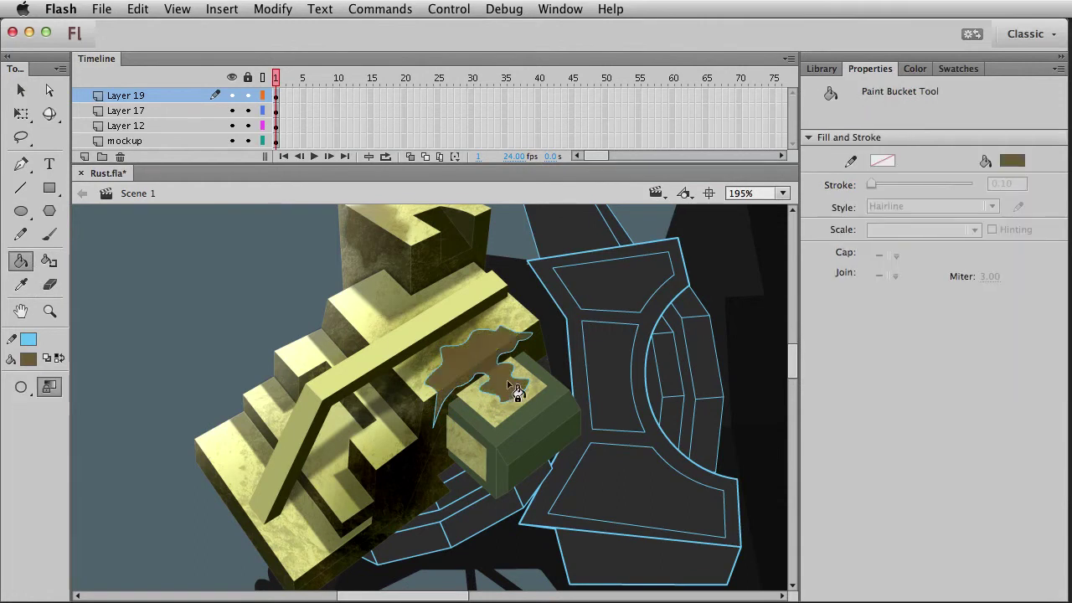
Delete the blue outline around the new brown rust shapes
{"action": "key", "text": "v"}
{"action": "double_click", "coordinate": [486, 375]}
{"action": "key", "text": "Delete"}
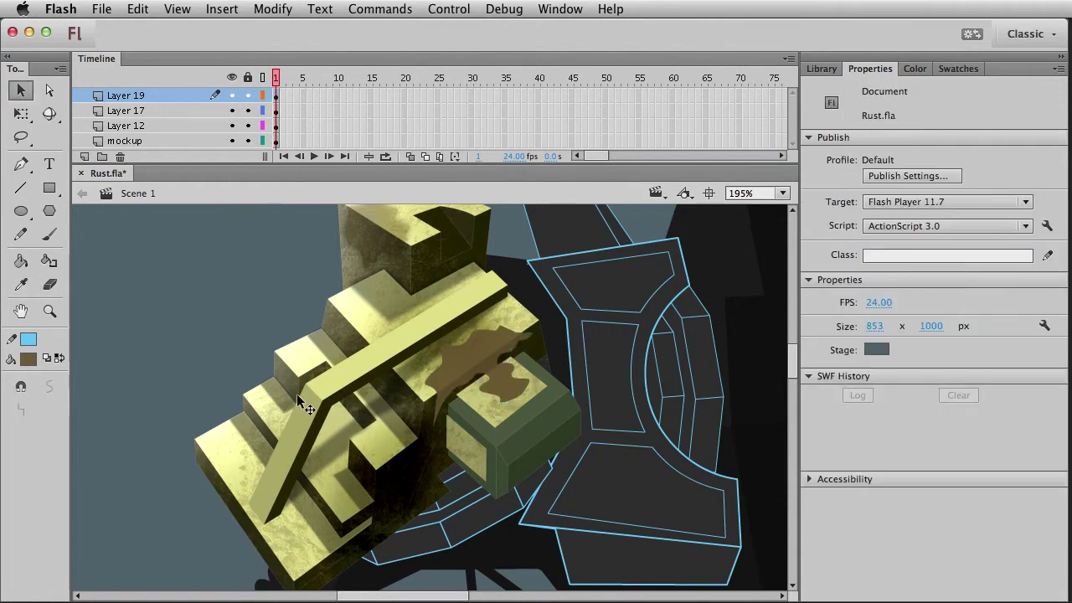
Draw straight lines across the rust shape along the yellow block's lower edge and the green box's top edge to split it by surface
{"action": "left_click", "coordinate": [21, 187]}
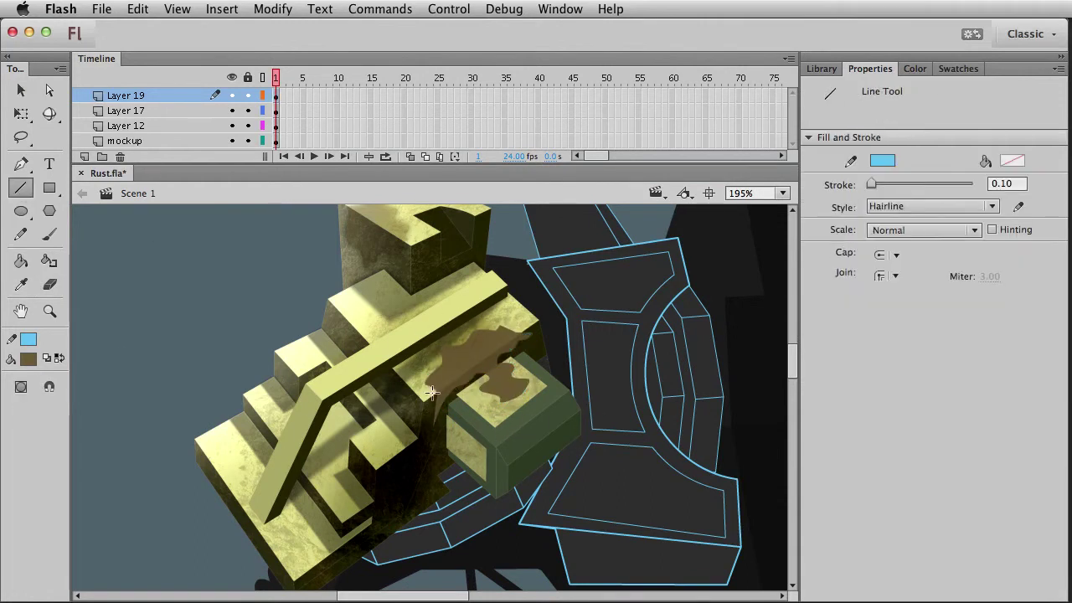
{"action": "left_click_drag", "start_coordinate": [429, 392], "coordinate": [530, 326]}
{"action": "key", "text": "v"}
{"action": "left_click", "coordinate": [475, 363]}
{"action": "left_click", "coordinate": [225, 351]}
{"action": "key", "text": "n"}
{"action": "key", "text": "v"}
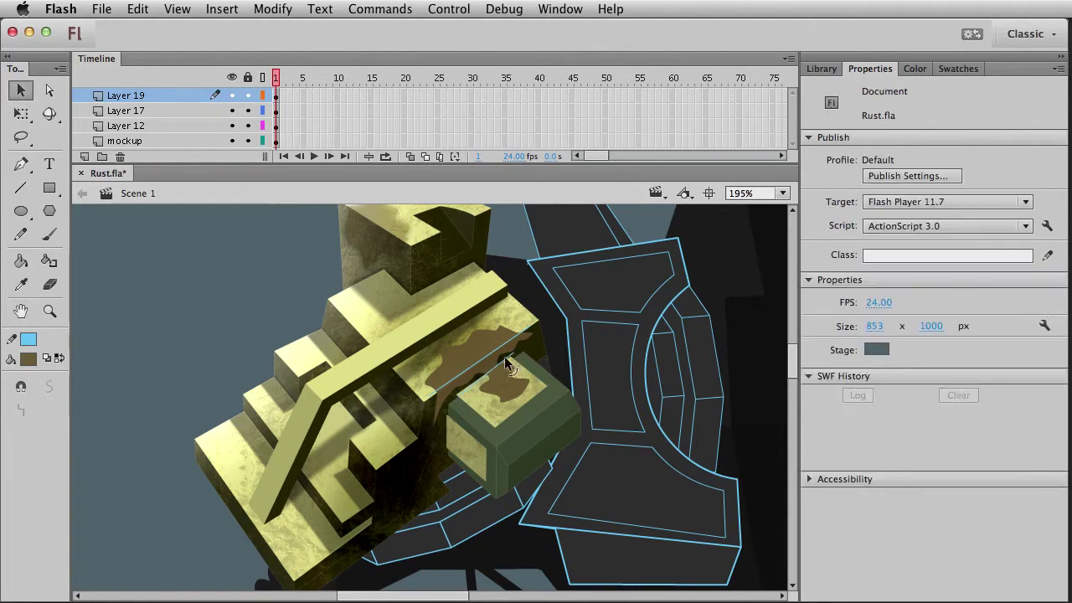
Fill the middle rust piece on the block's shaded side with black at 82% alpha
{"action": "left_click", "coordinate": [510, 362]}
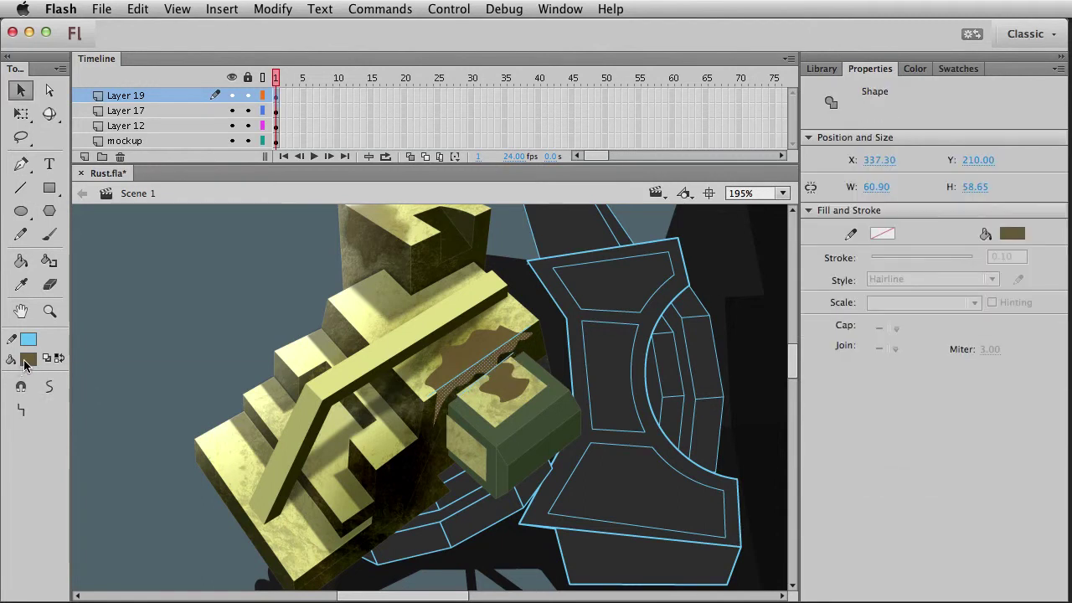
{"action": "left_click", "coordinate": [27, 359]}
{"action": "left_click", "coordinate": [40, 389]}
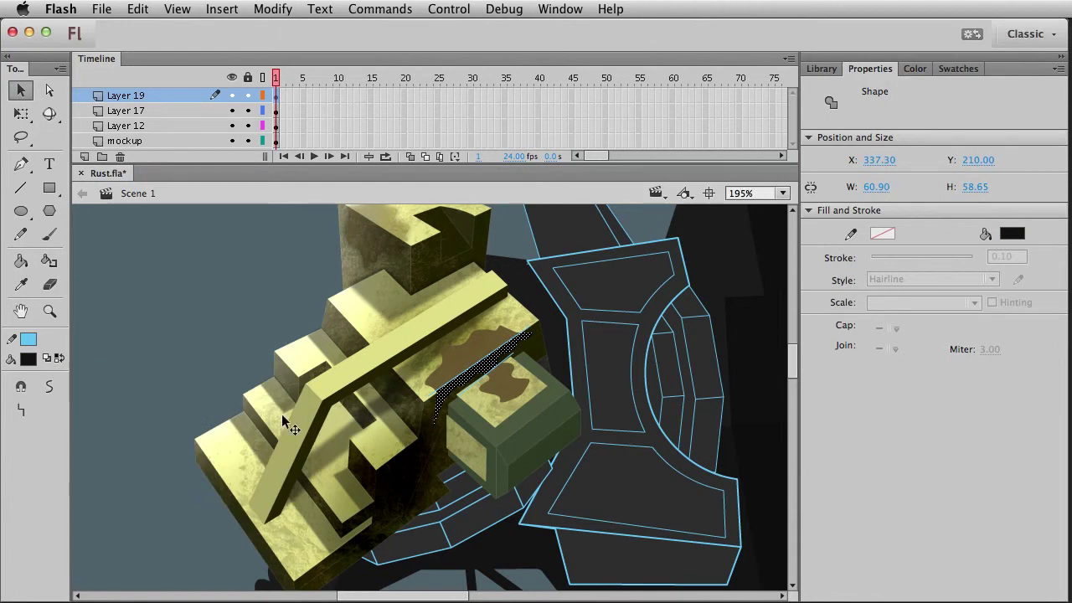
{"action": "left_click", "coordinate": [28, 360]}
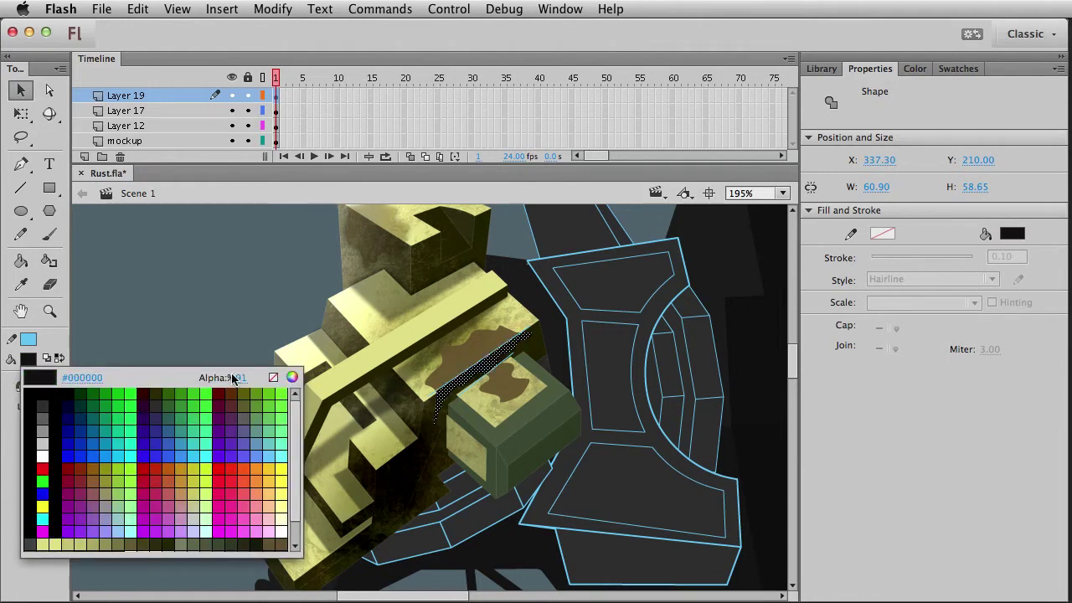
{"action": "left_click", "coordinate": [347, 426]}
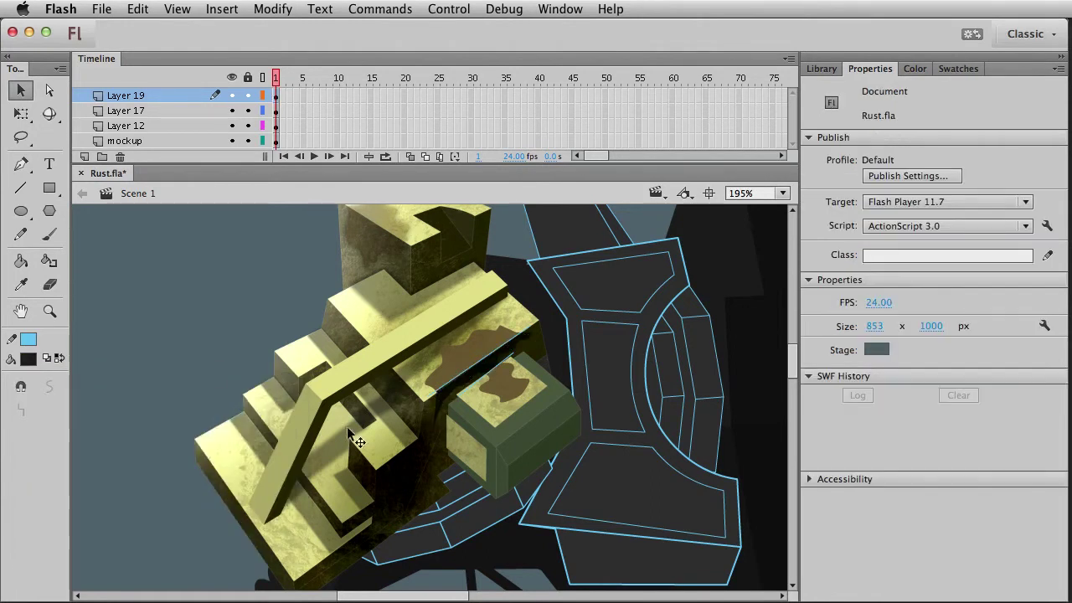
Delete the straight dividing lines between the rust pieces, undoing any accidental deletion
{"action": "left_click", "coordinate": [457, 376]}
{"action": "key", "text": "Delete"}
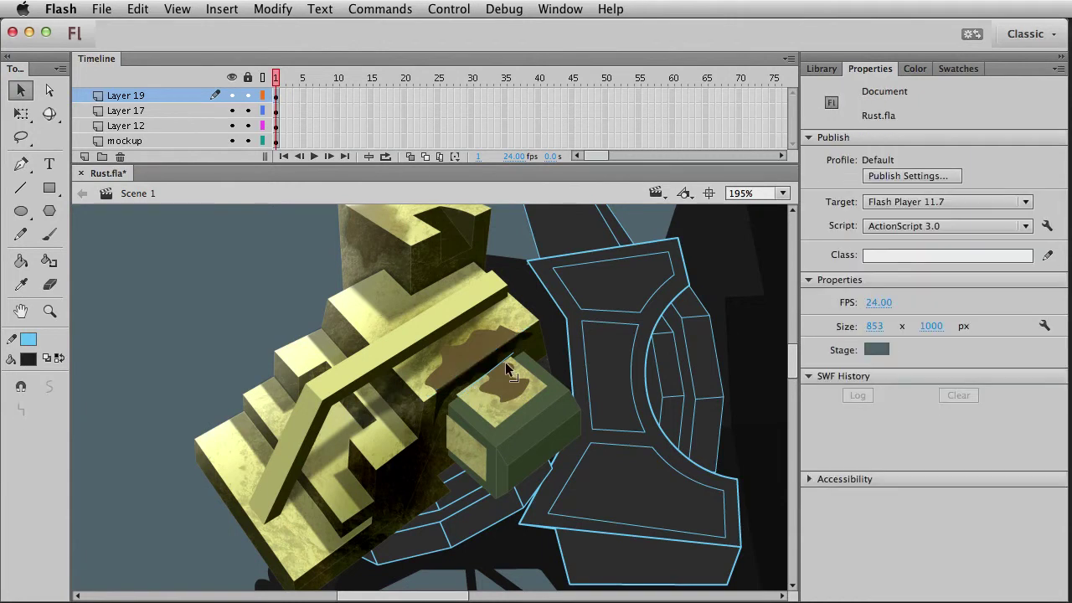
{"action": "left_click", "coordinate": [506, 367]}
{"action": "key", "text": "Delete"}
{"action": "left_click", "coordinate": [507, 395]}
{"action": "key", "text": "super+z"}
{"action": "key", "text": "super+z"}
{"action": "left_click", "coordinate": [509, 358]}
{"action": "key", "text": "Delete"}
{"action": "left_click", "coordinate": [492, 388]}
{"action": "left_click", "coordinate": [489, 361], "text": "shift"}
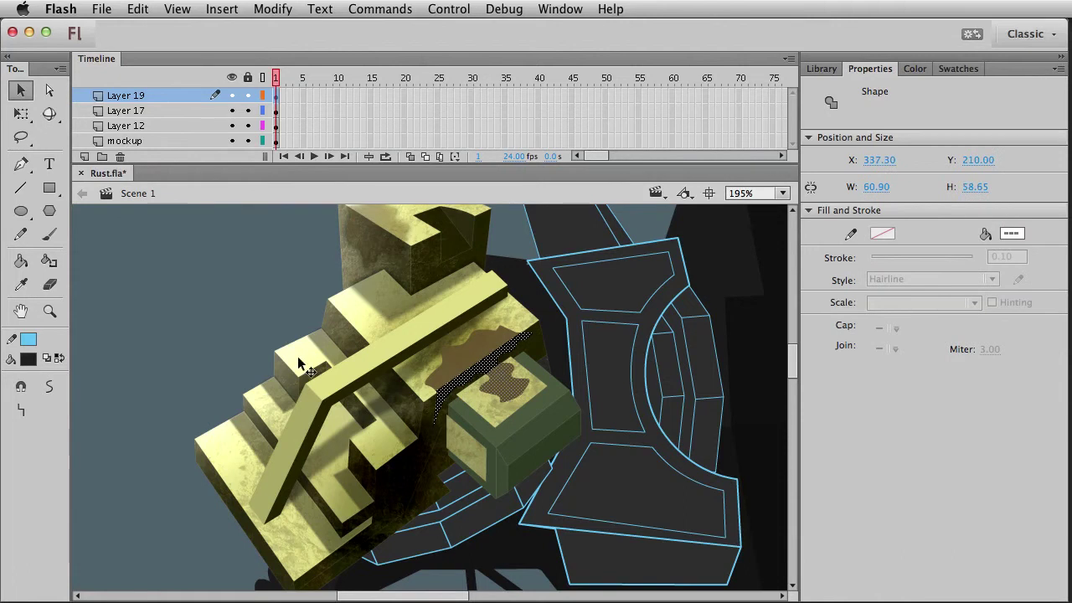
{"action": "left_click", "coordinate": [439, 348]}
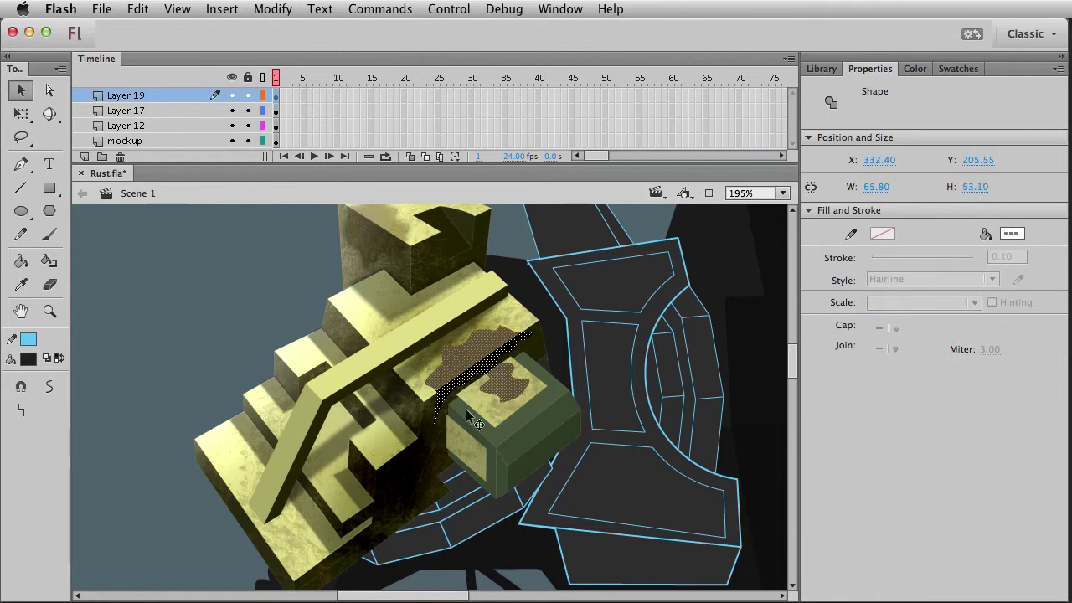
{"action": "left_click", "coordinate": [222, 352]}
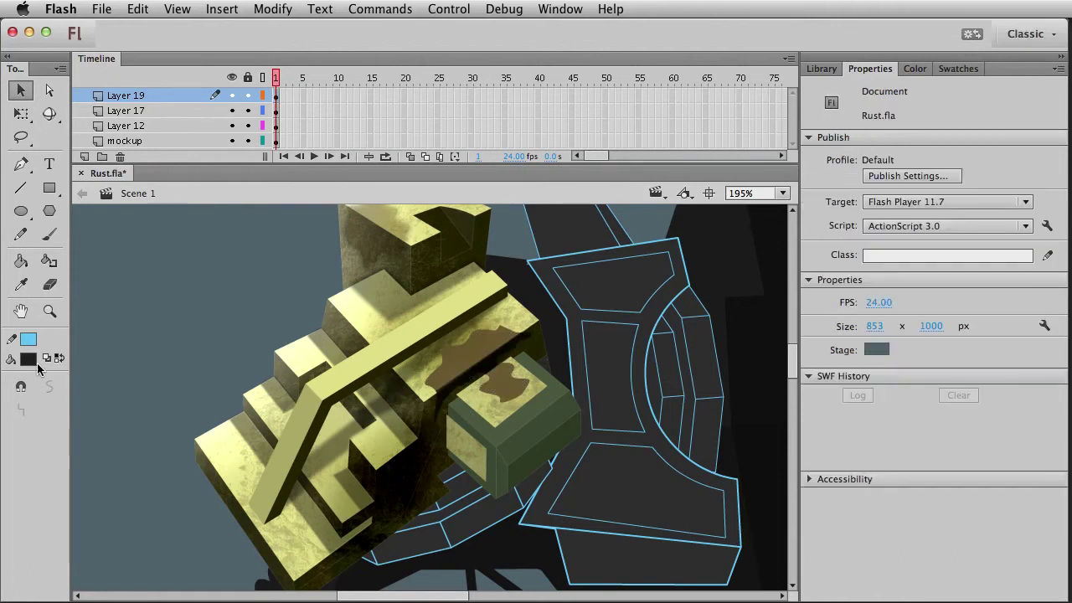
Recolour the rust piece on the block's shaded side with a dark olive-brown swatch
{"action": "left_click", "coordinate": [487, 372]}
{"action": "left_click", "coordinate": [32, 360]}
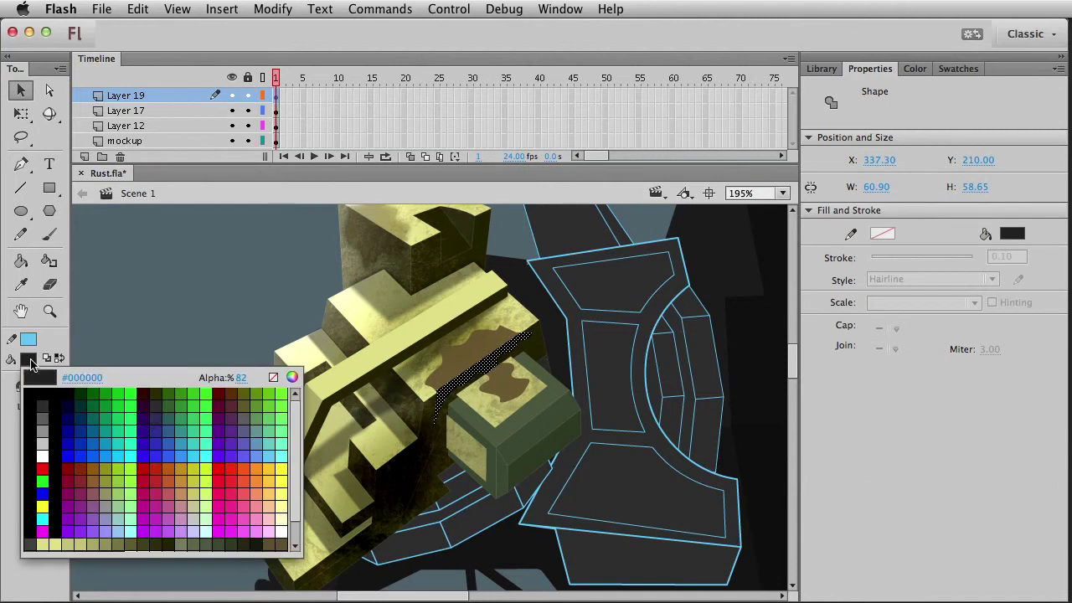
{"action": "left_click", "coordinate": [247, 541]}
{"action": "left_click", "coordinate": [236, 353]}
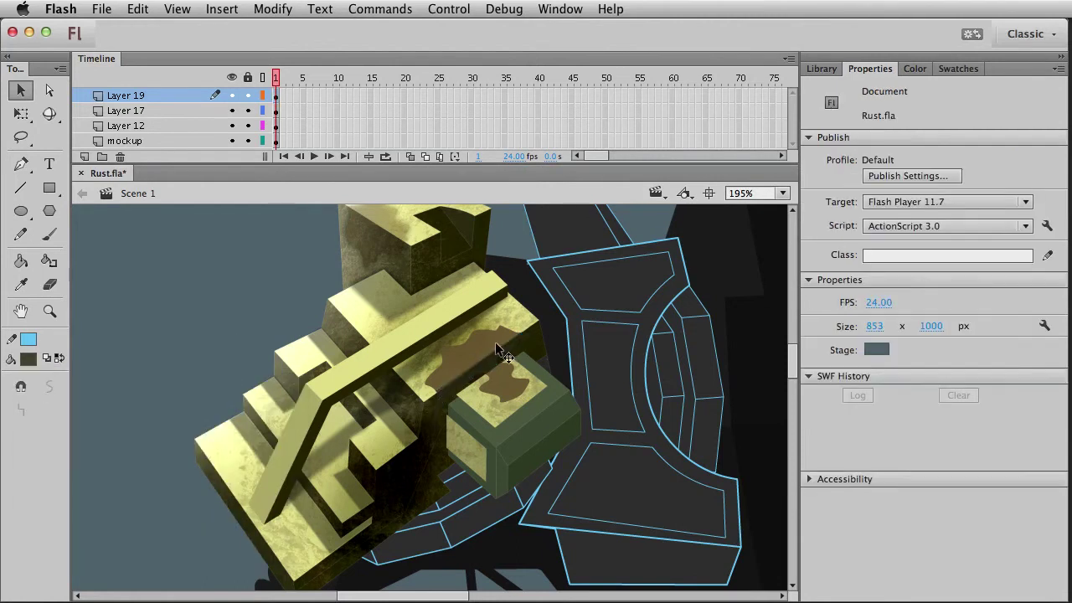
Convert all the new rust pieces into one movie clip and paste the copied glow filters onto it
{"action": "left_click", "coordinate": [499, 386]}
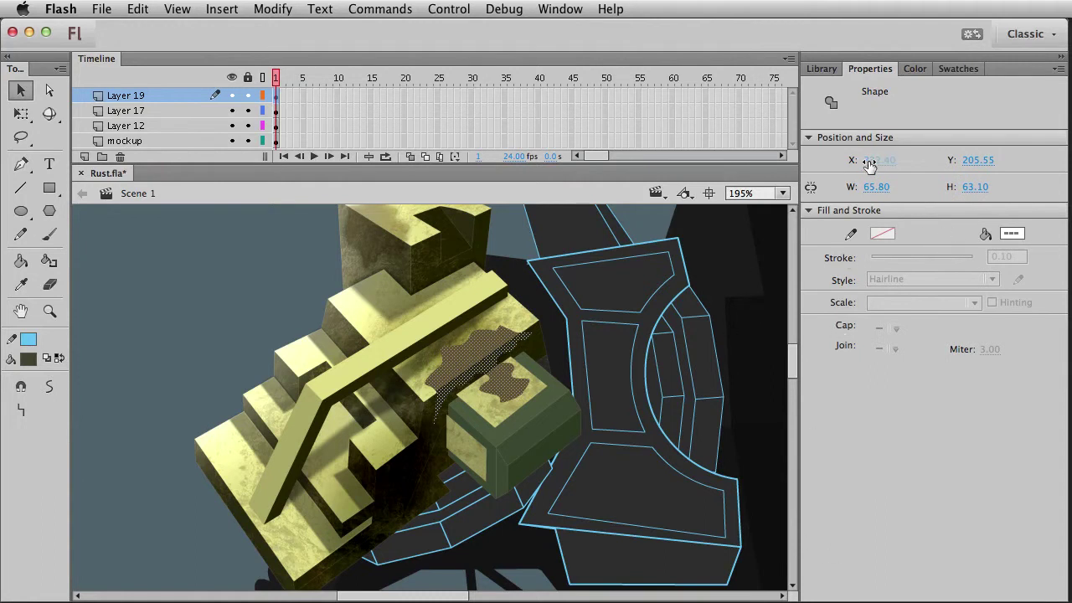
{"action": "key", "text": "F8"}
{"action": "key", "text": "Return"}
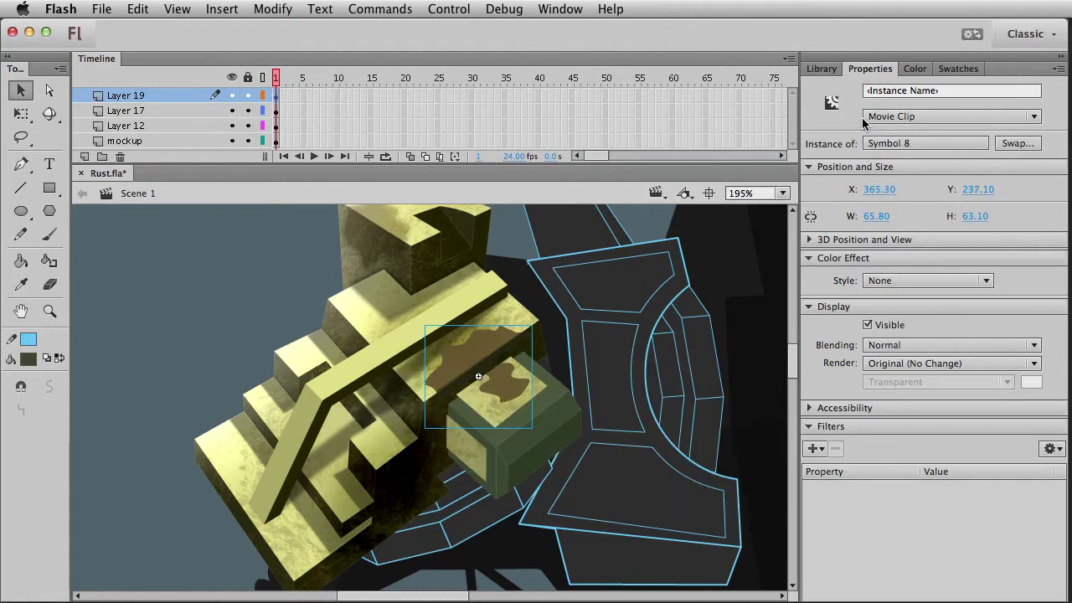
{"action": "left_click", "coordinate": [1052, 449]}
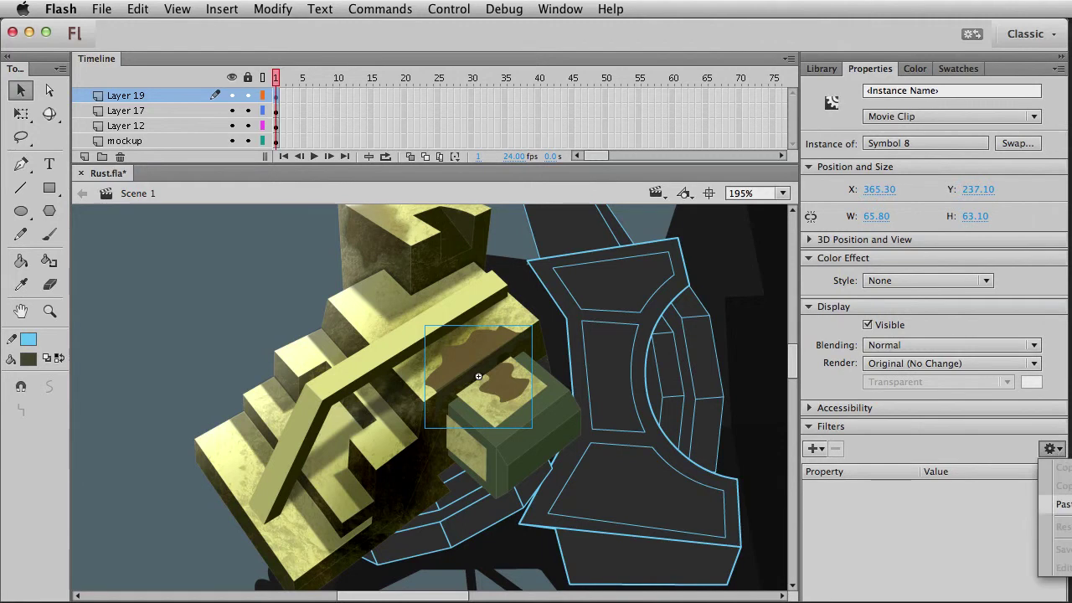
{"action": "left_click", "coordinate": [1054, 505]}
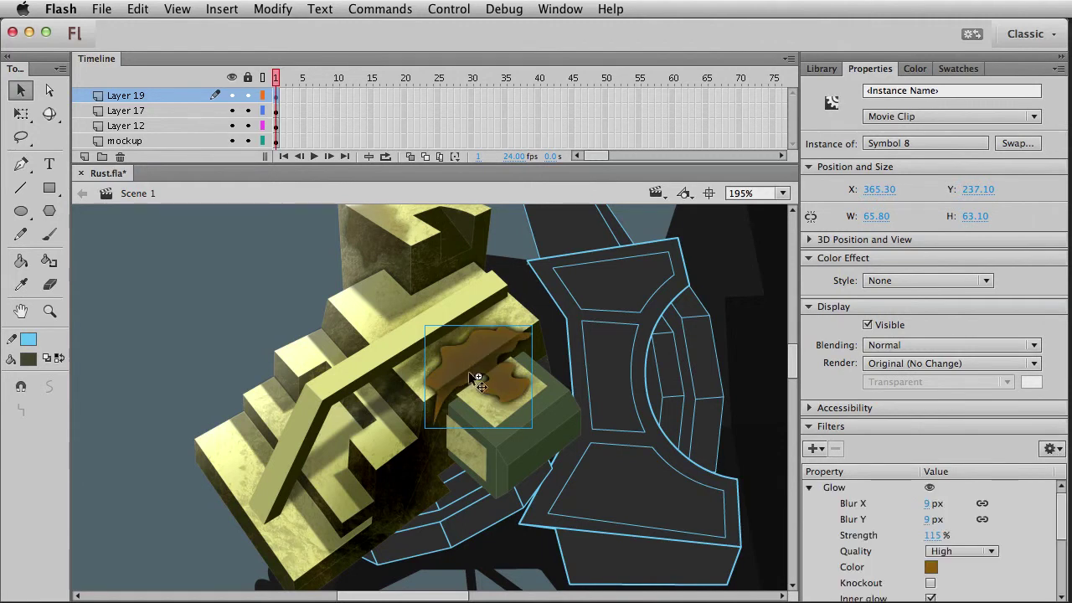
Give the new rust movie clip an Alpha colour effect of 48% and set its blending to Multiply
{"action": "left_click", "coordinate": [930, 281]}
{"action": "left_click", "coordinate": [910, 372]}
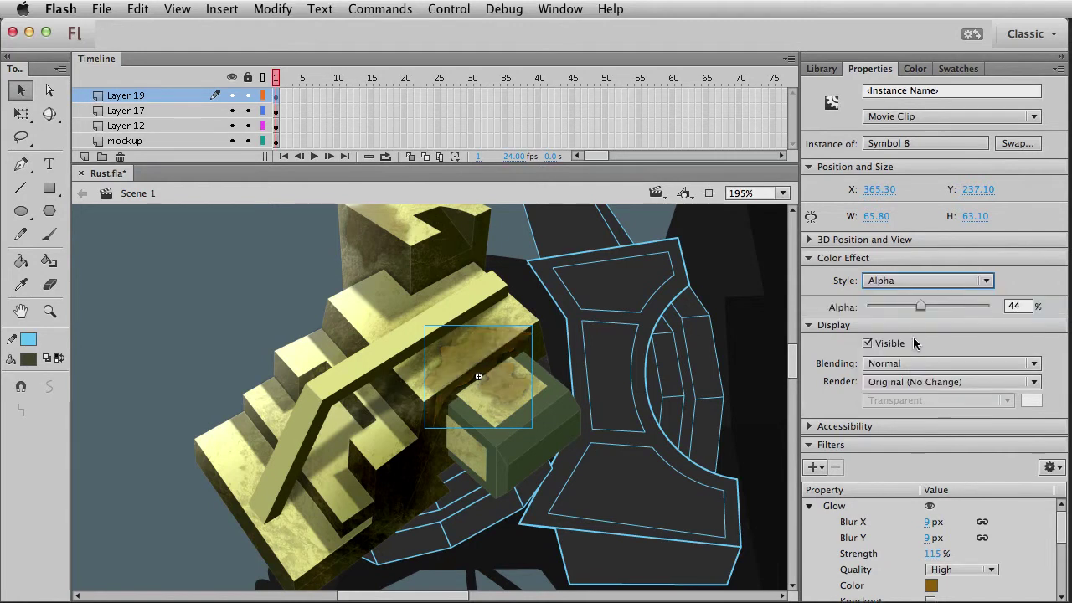
{"action": "mouse_move", "coordinate": [920, 307]}
{"action": "left_mouse_down"}
{"action": "mouse_move", "coordinate": [952, 308]}
{"action": "mouse_move", "coordinate": [926, 306]}
{"action": "left_mouse_up"}
{"action": "left_click", "coordinate": [928, 364]}
{"action": "left_click", "coordinate": [926, 378]}
{"action": "key", "text": "Down"}
{"action": "key", "text": "Down"}
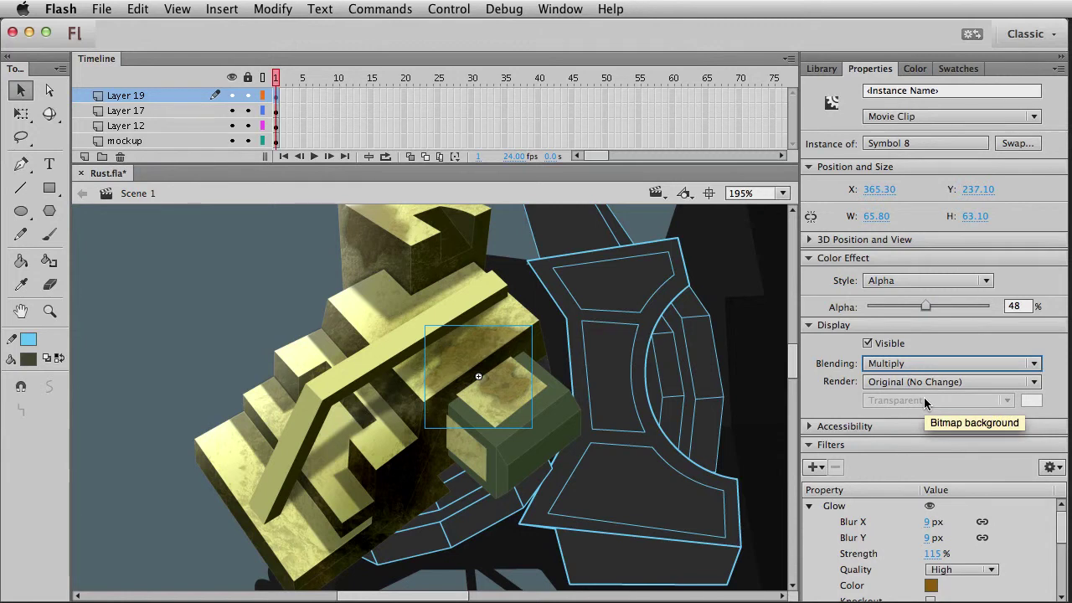
Raise the new rust clip's alpha to 57% and check the armour at 100% zoom
{"action": "left_click_drag", "start_coordinate": [925, 306], "coordinate": [938, 308]}
{"action": "left_click", "coordinate": [291, 310]}
{"action": "key", "text": "super+1"}
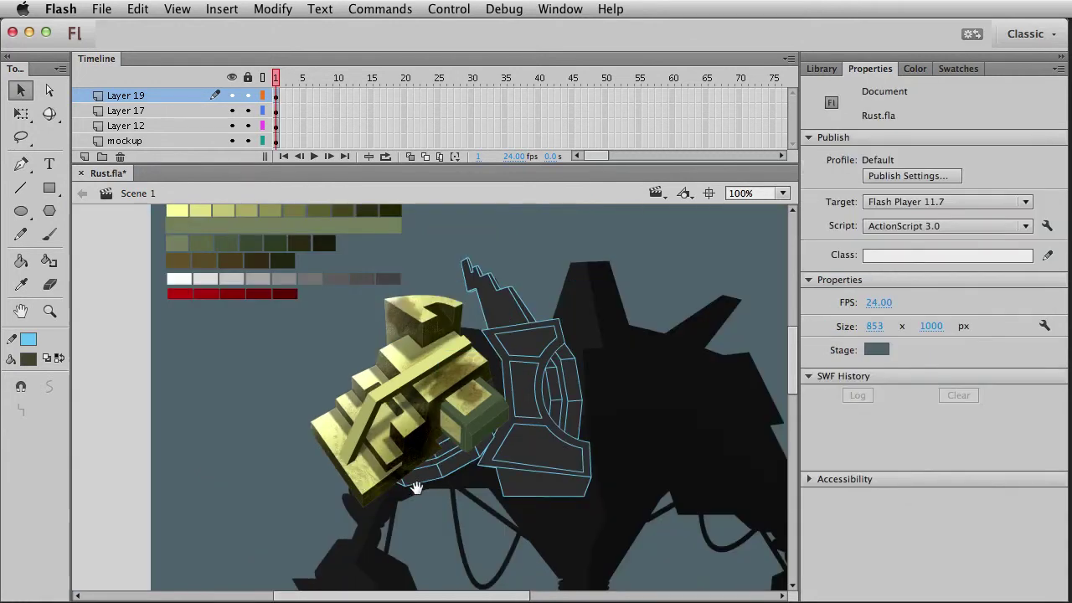
{"action": "left_click_drag", "start_coordinate": [416, 486], "coordinate": [406, 444]}
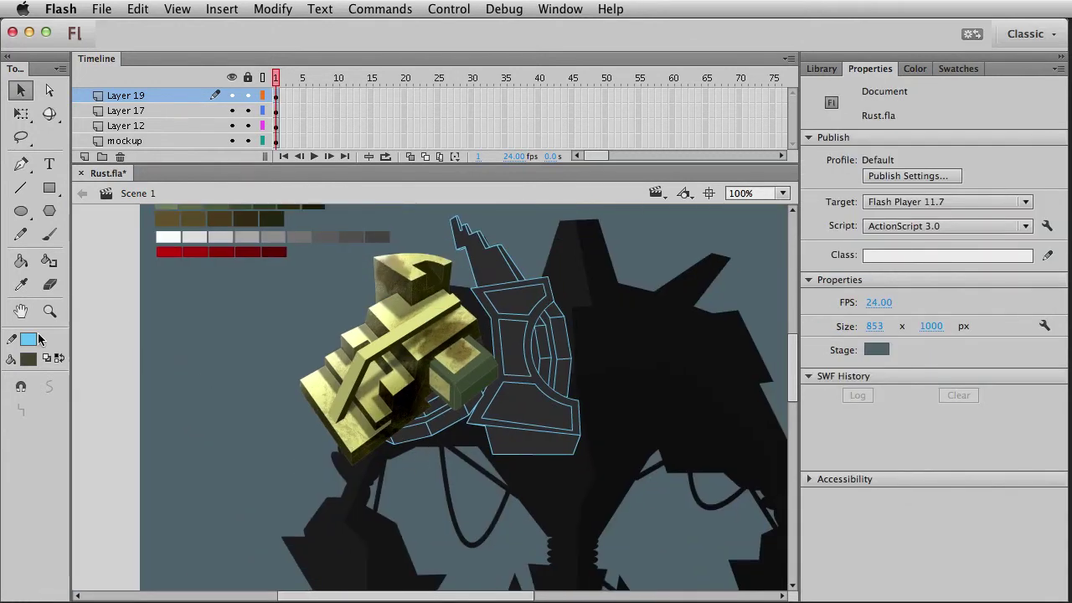
Draw a closed, jagged rust outline with the Pen tool on the outer corner of the lowest yellow armour plate
{"action": "left_click", "coordinate": [49, 311]}
{"action": "left_click_drag", "start_coordinate": [279, 280], "coordinate": [575, 494]}
{"action": "key", "text": "v"}
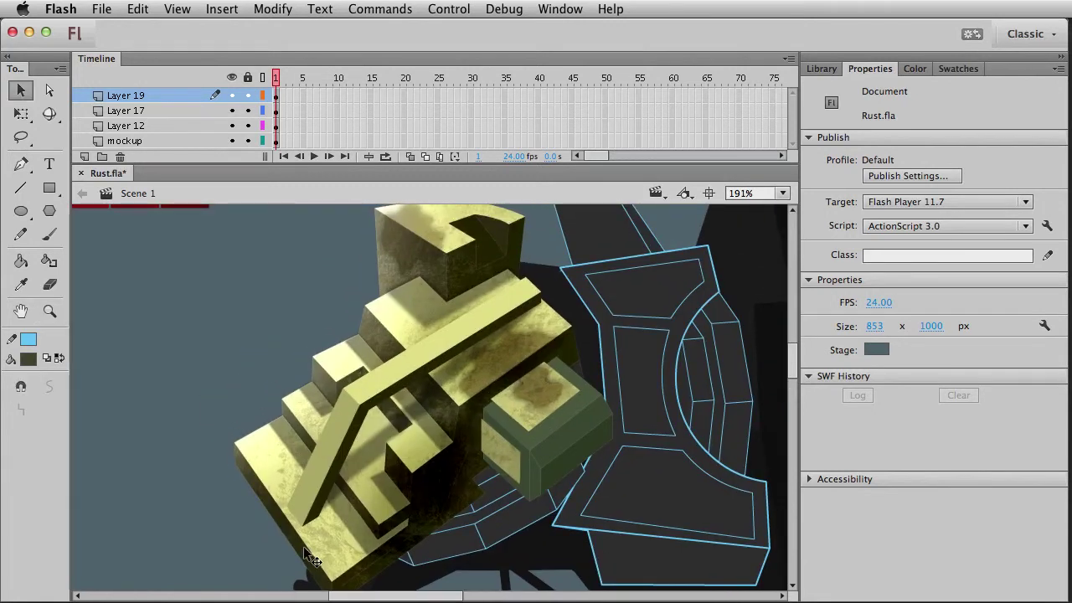
{"action": "left_click", "coordinate": [21, 163]}
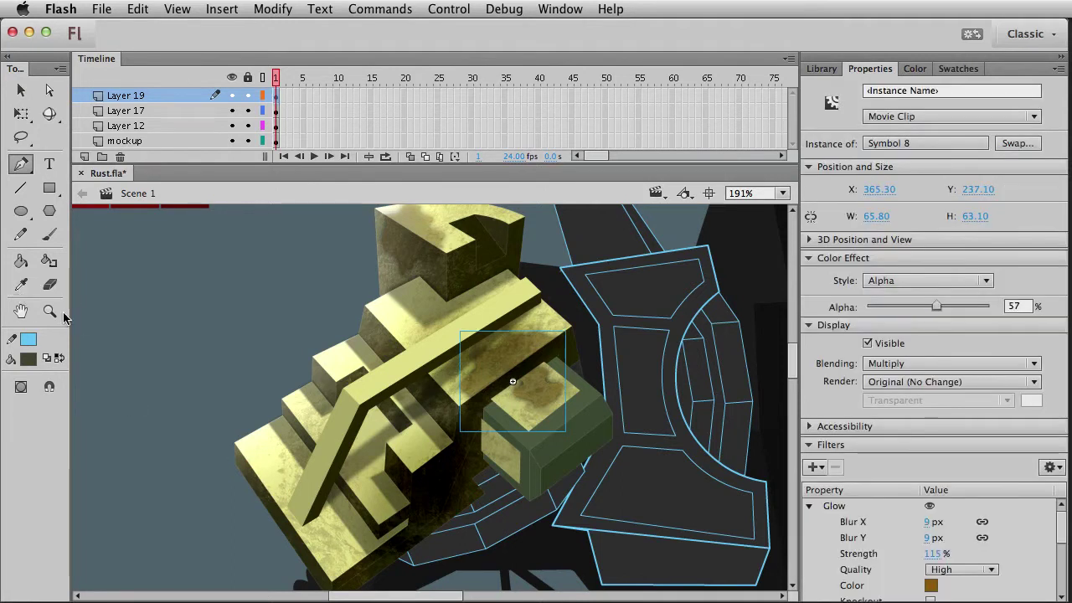
{"action": "left_click", "coordinate": [49, 311]}
{"action": "left_click_drag", "start_coordinate": [154, 315], "coordinate": [460, 576]}
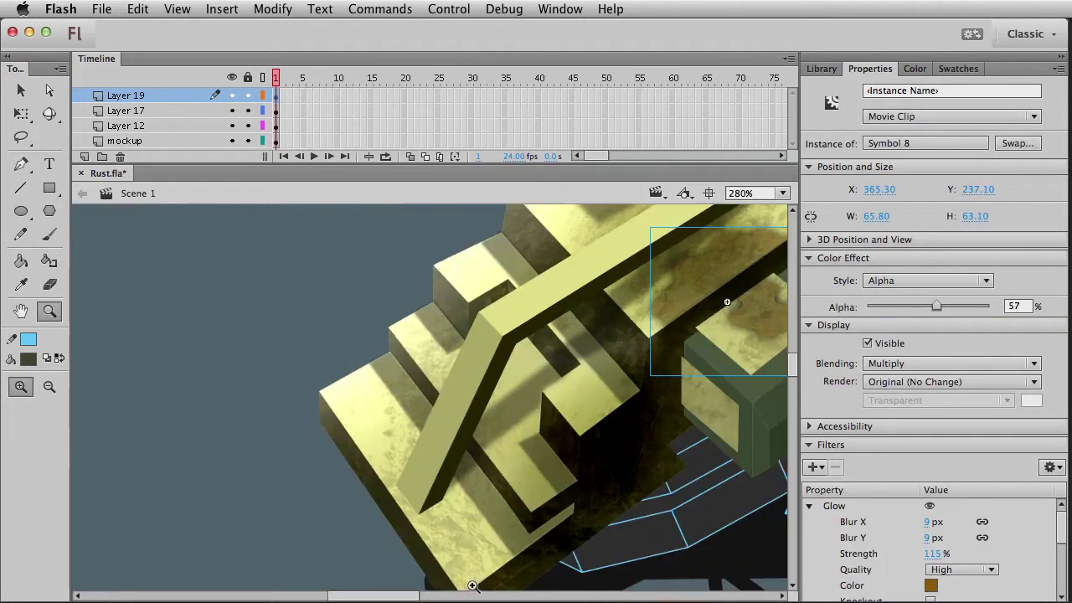
{"action": "left_click", "coordinate": [20, 166]}
{"action": "left_click", "coordinate": [334, 414]}
{"action": "left_click", "coordinate": [352, 381]}
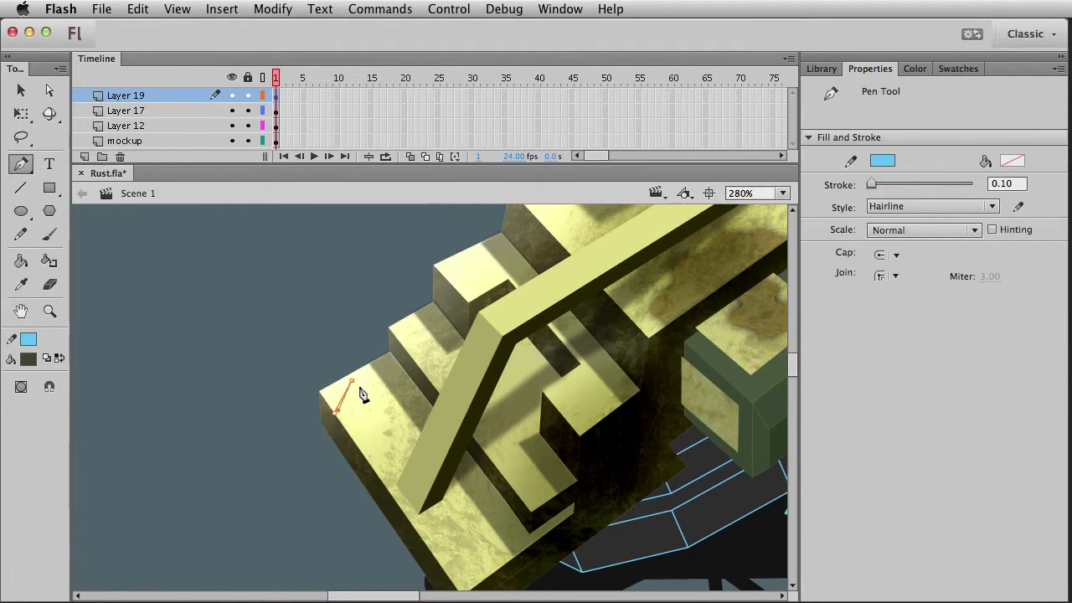
{"action": "left_click", "coordinate": [364, 375]}
{"action": "left_click", "coordinate": [382, 372]}
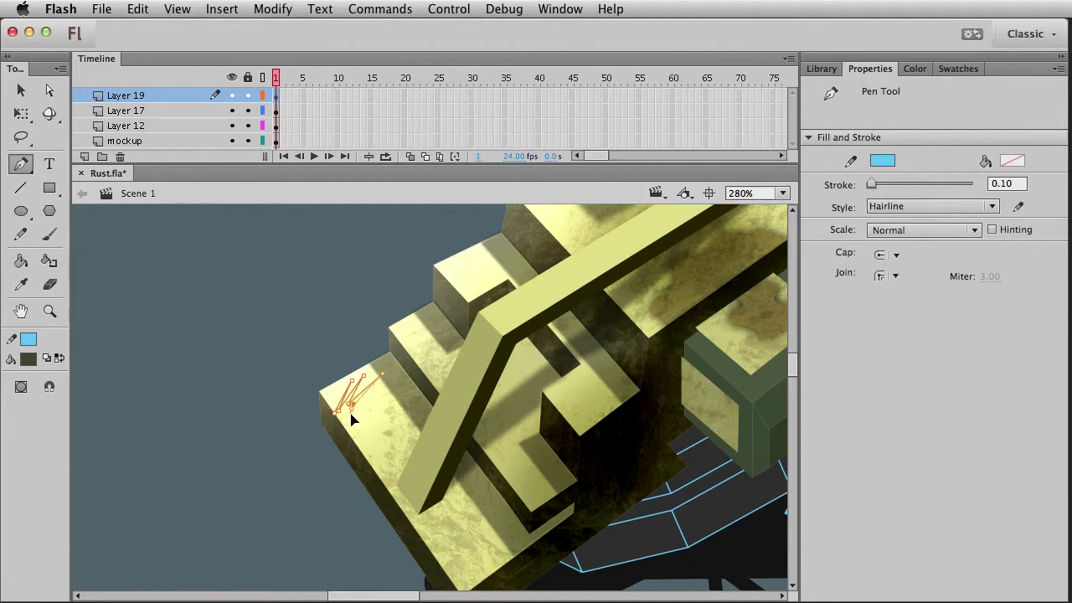
{"action": "left_click", "coordinate": [393, 395]}
{"action": "left_click", "coordinate": [368, 412]}
{"action": "left_click", "coordinate": [384, 415]}
{"action": "left_click", "coordinate": [419, 403]}
{"action": "left_click_drag", "start_coordinate": [398, 429], "coordinate": [381, 479]}
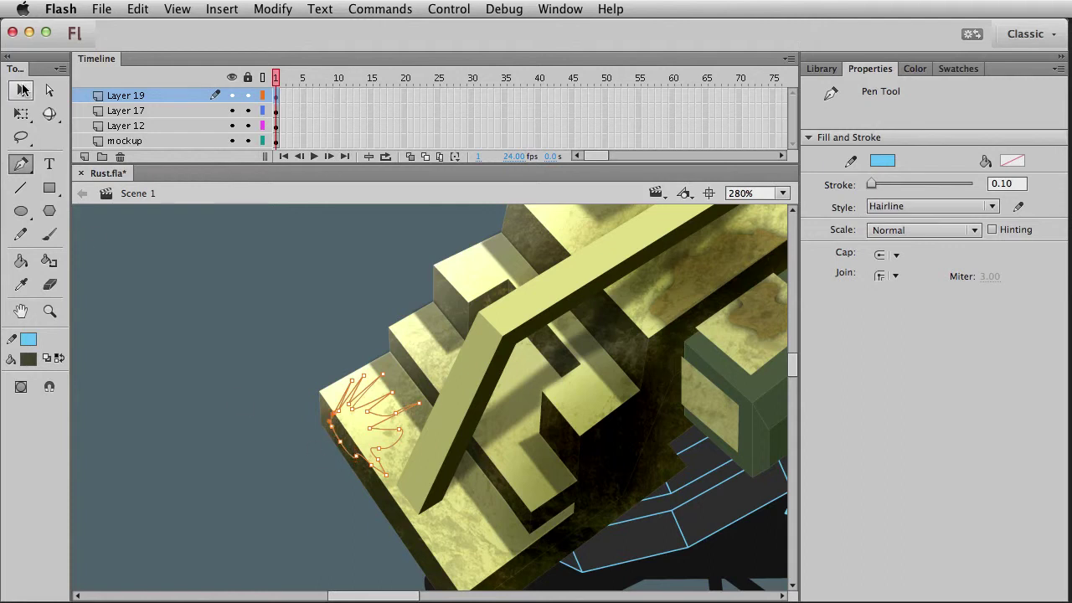
{"action": "left_click", "coordinate": [20, 90]}
Fill the jagged outline on the lowest armour plate with the dark olive colour and delete its blue stroke
{"action": "left_click", "coordinate": [21, 261]}
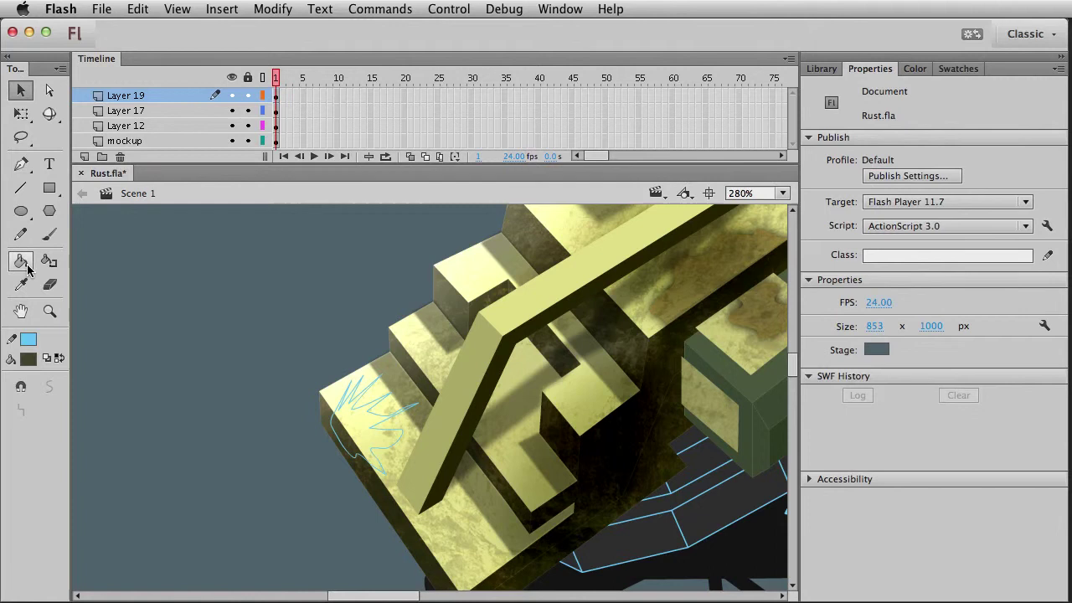
{"action": "left_click", "coordinate": [377, 426]}
{"action": "key", "text": "v"}
{"action": "double_click", "coordinate": [406, 436]}
{"action": "key", "text": "Delete"}
{"action": "left_click_drag", "start_coordinate": [411, 388], "coordinate": [321, 374]}
{"action": "left_click", "coordinate": [306, 400]}
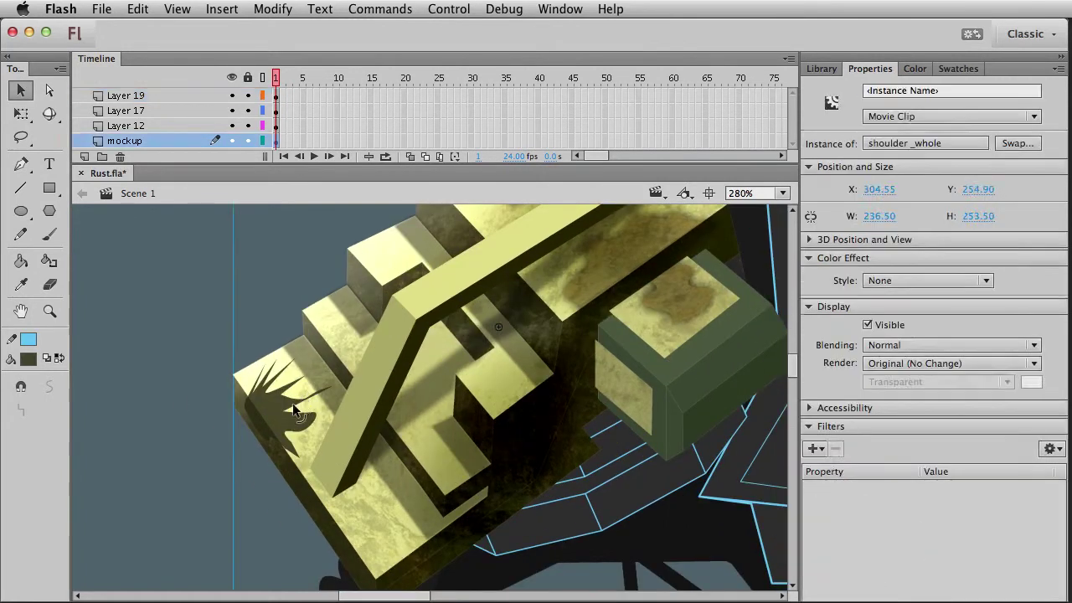
Duplicate the dark spiky shape and transform the copy so it overlaps the original at the plate's outer corner, adding more spikes
{"action": "left_click", "coordinate": [299, 414]}
{"action": "key", "text": "super+c"}
{"action": "key", "text": "super+v"}
{"action": "left_click_drag", "start_coordinate": [412, 417], "coordinate": [191, 338]}
{"action": "key", "text": "q"}
{"action": "left_click_drag", "start_coordinate": [260, 272], "coordinate": [304, 438]}
{"action": "key", "text": "v"}
{"action": "left_click", "coordinate": [270, 545]}
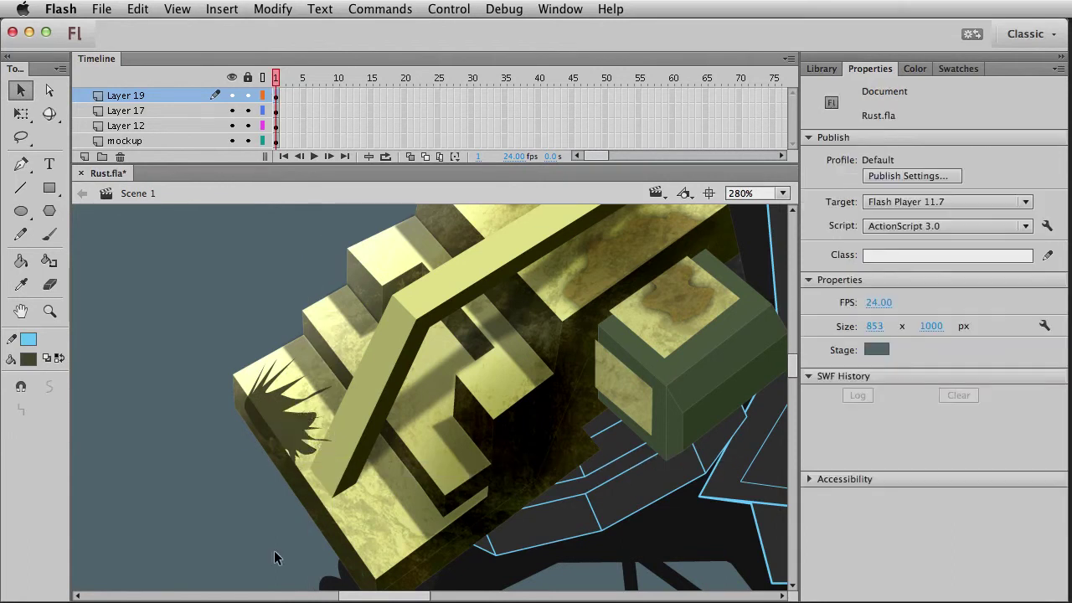
Duplicate the combined spiky shape, fit the copy onto the plate's lower front corner, and check it at 100% zoom
{"action": "left_click", "coordinate": [286, 445]}
{"action": "key", "text": "super+c"}
{"action": "key", "text": "super+v"}
{"action": "mouse_move", "coordinate": [424, 420]}
{"action": "left_mouse_down"}
{"action": "mouse_move", "coordinate": [436, 274]}
{"action": "mouse_move", "coordinate": [409, 386]}
{"action": "mouse_move", "coordinate": [426, 405]}
{"action": "left_mouse_up"}
{"action": "left_click", "coordinate": [232, 479]}
{"action": "left_click", "coordinate": [416, 412]}
{"action": "left_click", "coordinate": [281, 436]}
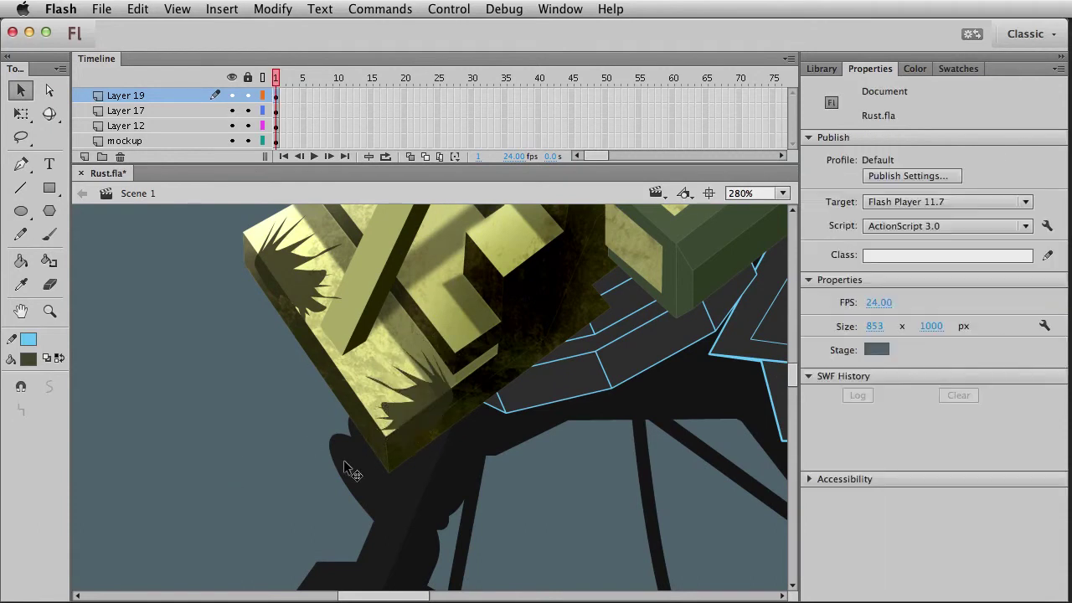
{"action": "left_click", "coordinate": [411, 425]}
{"action": "key", "text": "super+1"}
{"action": "left_click", "coordinate": [341, 389]}
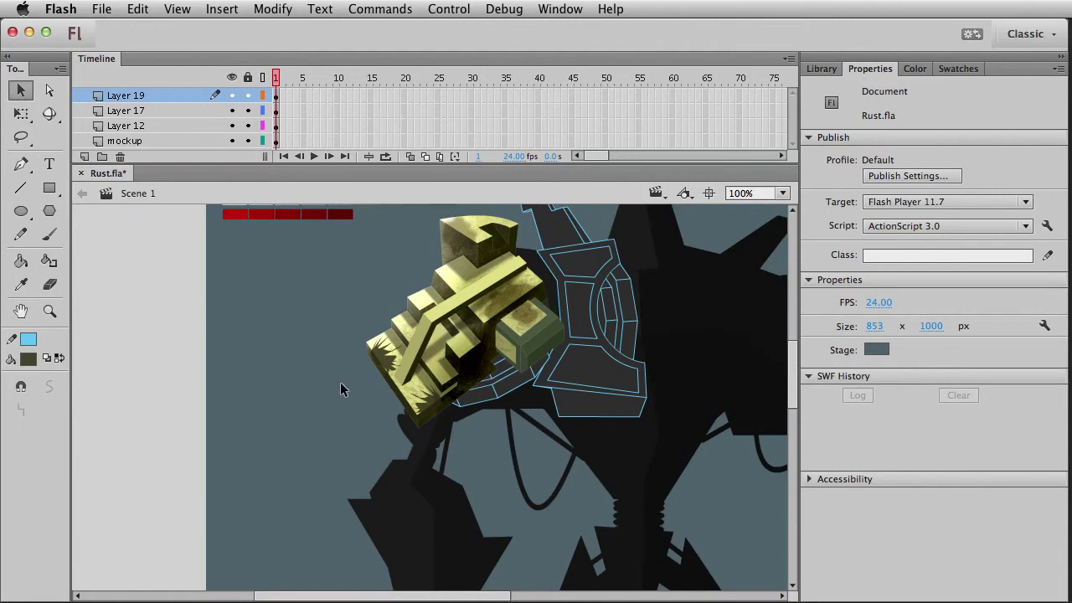
Paste the spiky shape inside the existing rust clip, scale it to about 13.5 by 11.1 px, and place it below the box's rust patch
{"action": "left_click", "coordinate": [52, 312]}
{"action": "left_click_drag", "start_coordinate": [287, 286], "coordinate": [623, 520]}
{"action": "scroll", "coordinate": [519, 477], "scroll_direction": "up", "scroll_amount": 3}
{"action": "key", "text": "v"}
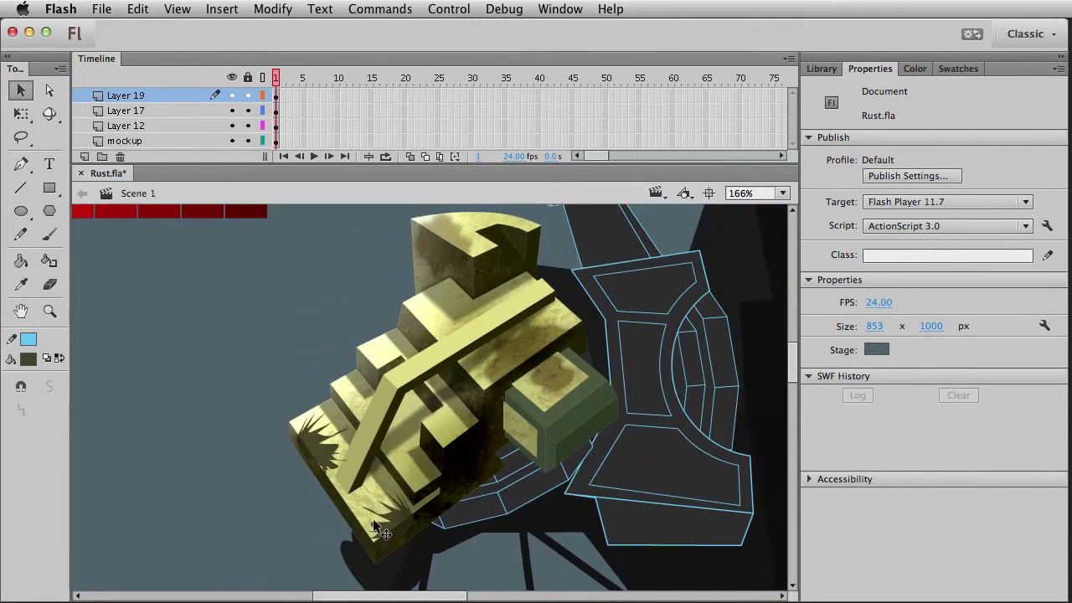
{"action": "left_click", "coordinate": [405, 528]}
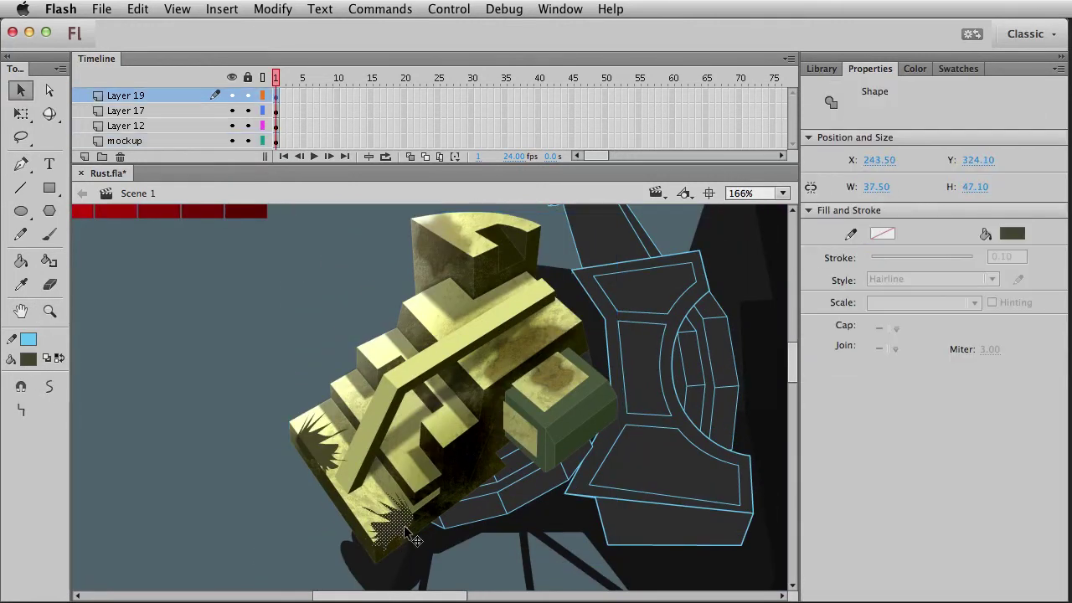
{"action": "double_click", "coordinate": [548, 375]}
{"action": "key", "text": "ctrl+v"}
{"action": "key", "text": "q"}
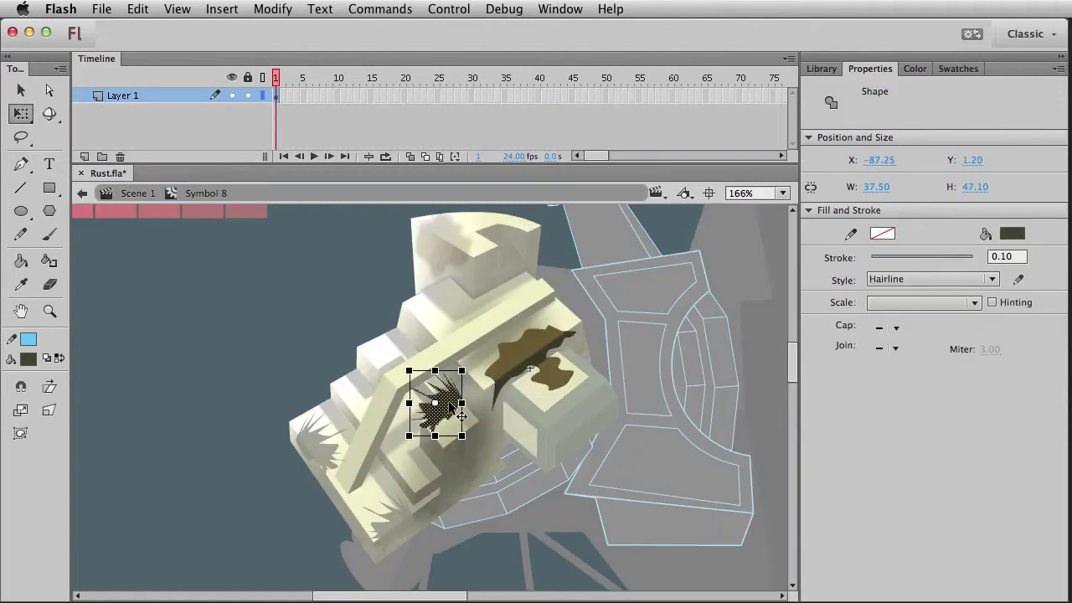
{"action": "left_click_drag", "start_coordinate": [461, 435], "coordinate": [554, 398]}
{"action": "key", "text": "v"}
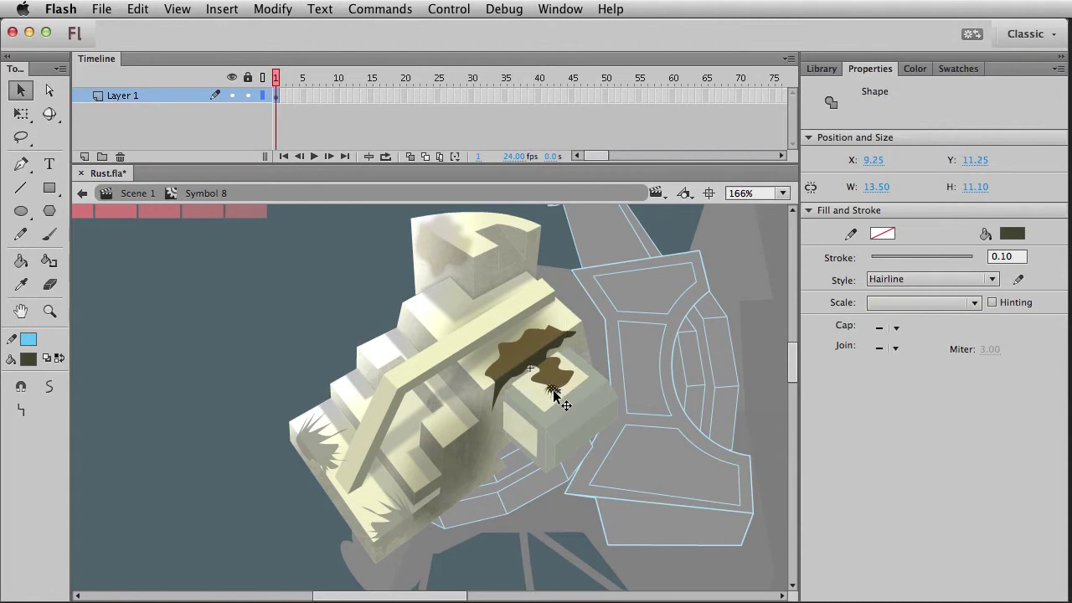
Recolour the small spiky piece with brown sampled from the box's rust patch, check its placement, and return to the main scene
{"action": "left_click", "coordinate": [21, 284]}
{"action": "left_click", "coordinate": [555, 369]}
{"action": "key", "text": "v"}
{"action": "left_click", "coordinate": [626, 356]}
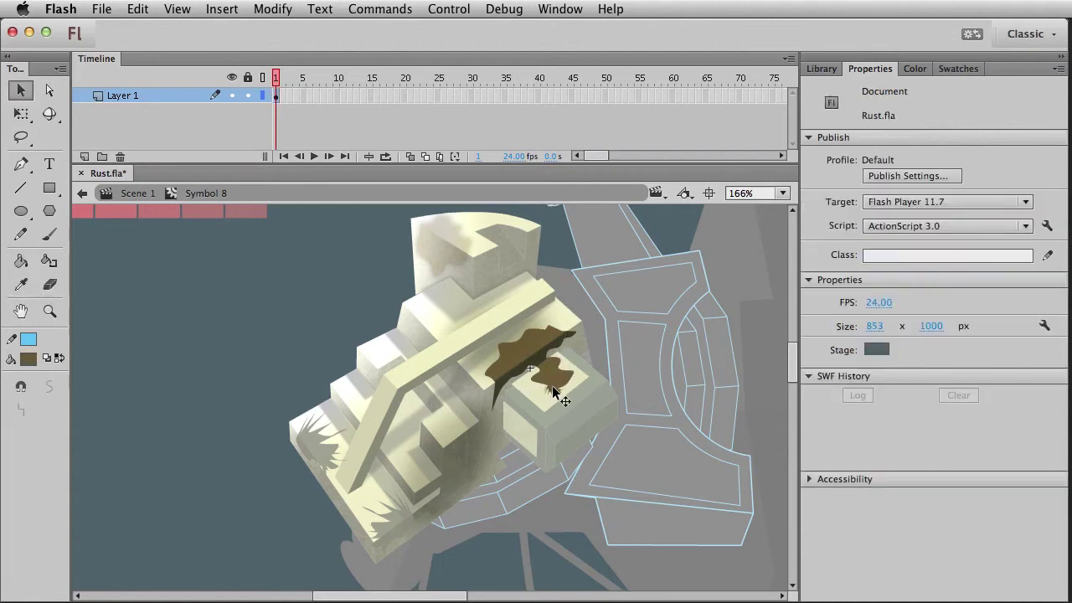
{"action": "double_click", "coordinate": [561, 385]}
{"action": "left_click", "coordinate": [241, 394]}
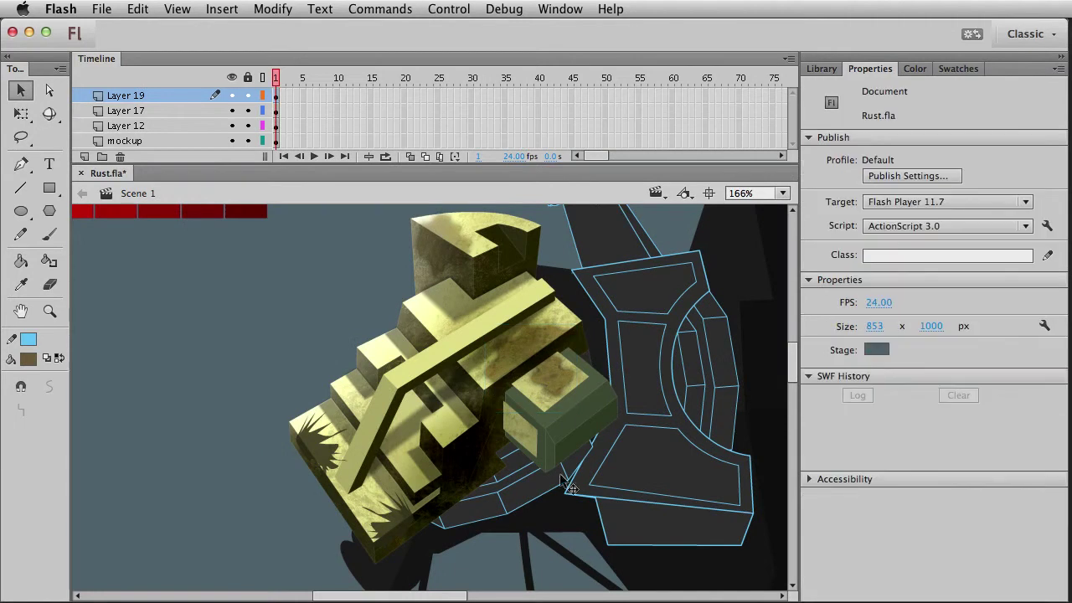
{"action": "double_click", "coordinate": [561, 392]}
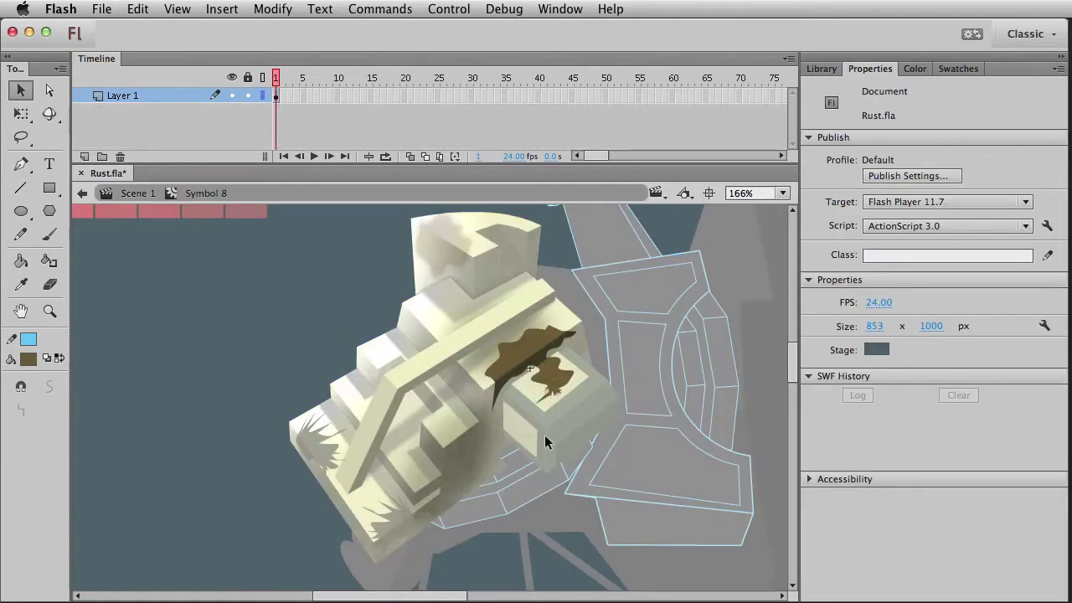
{"action": "double_click", "coordinate": [537, 410]}
{"action": "left_click", "coordinate": [460, 558]}
Convert both dark spiky shapes on the lowest plate into a single movie clip named spiky
{"action": "left_click_drag", "start_coordinate": [437, 446], "coordinate": [427, 374]}
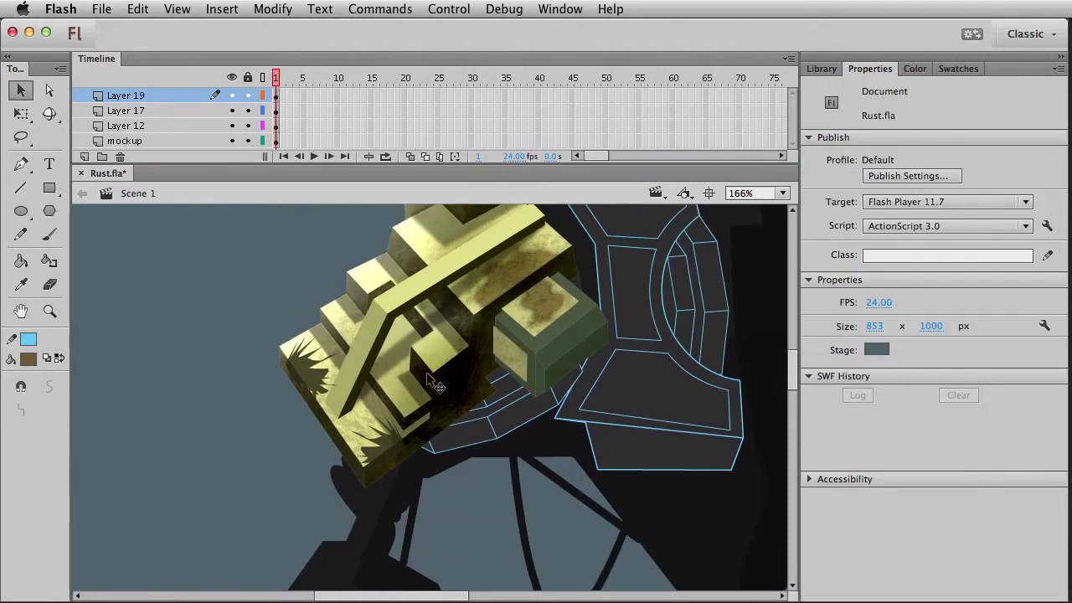
{"action": "left_click", "coordinate": [385, 426]}
{"action": "left_click", "coordinate": [324, 365], "text": "shift"}
{"action": "key", "text": "Escape"}
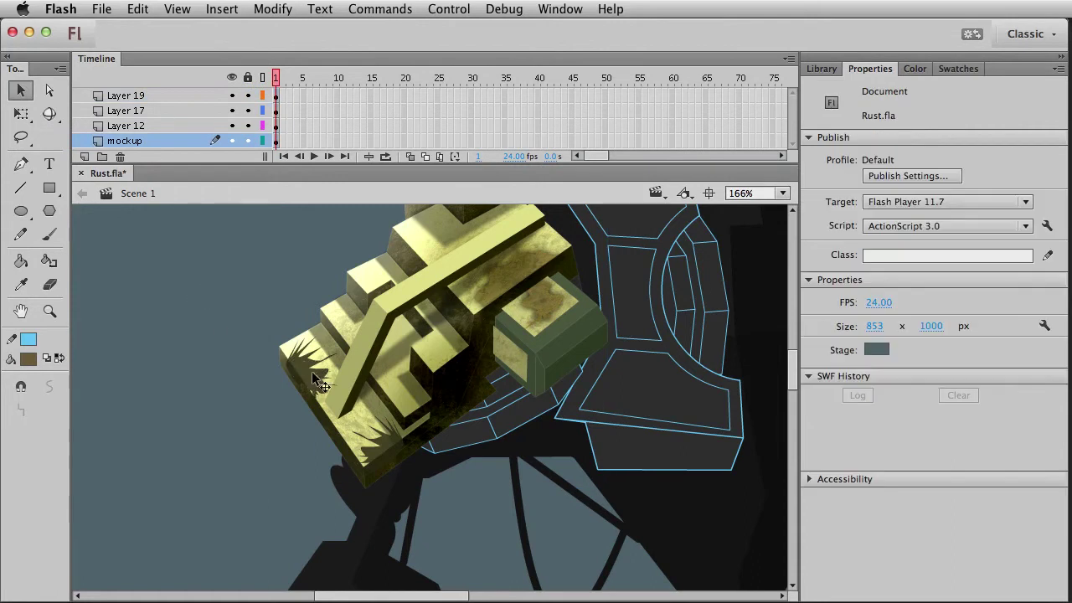
{"action": "left_click", "coordinate": [400, 467]}
{"action": "left_click", "coordinate": [320, 398], "text": "shift"}
{"action": "key", "text": "F8"}
{"action": "type", "text": "spiky"}
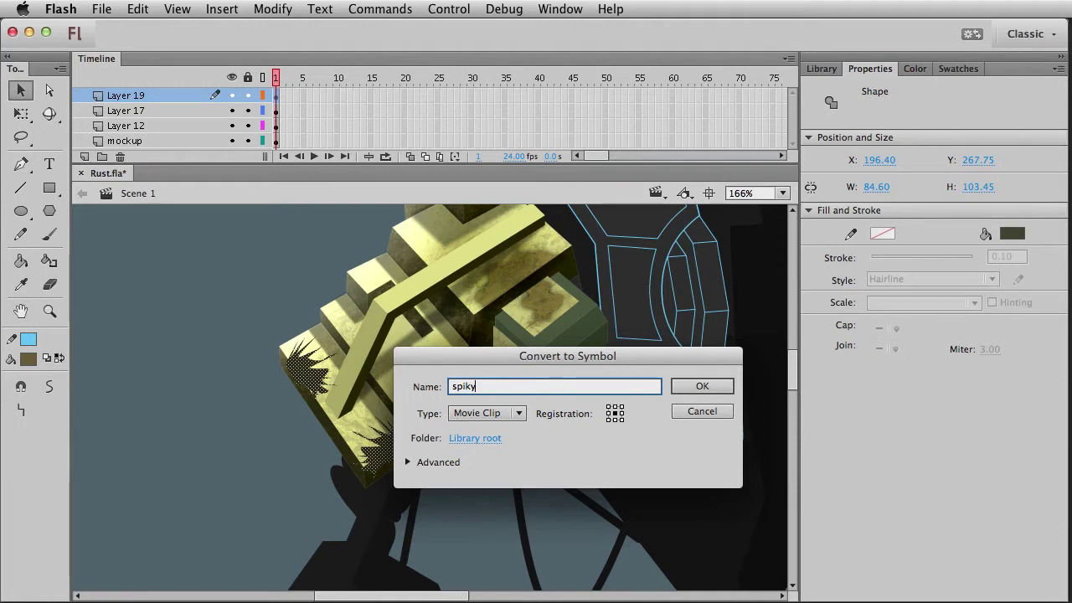
{"action": "key", "text": "Return"}
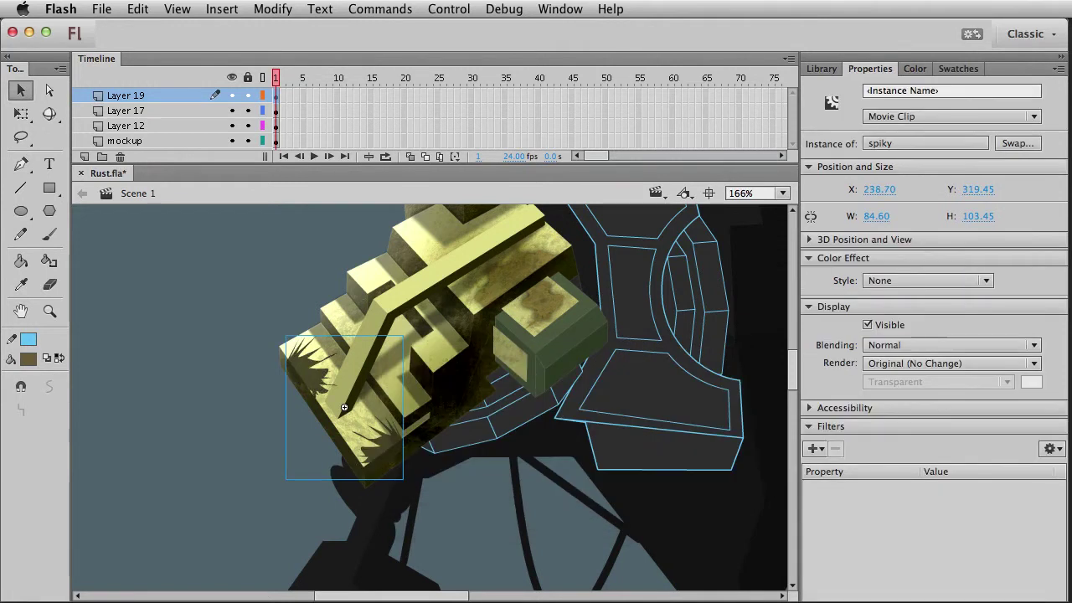
Paste the copied glow filters onto the spiky clip and set the brown glow's blur to 3 px
{"action": "left_click", "coordinate": [1049, 449]}
{"action": "left_click", "coordinate": [1057, 504]}
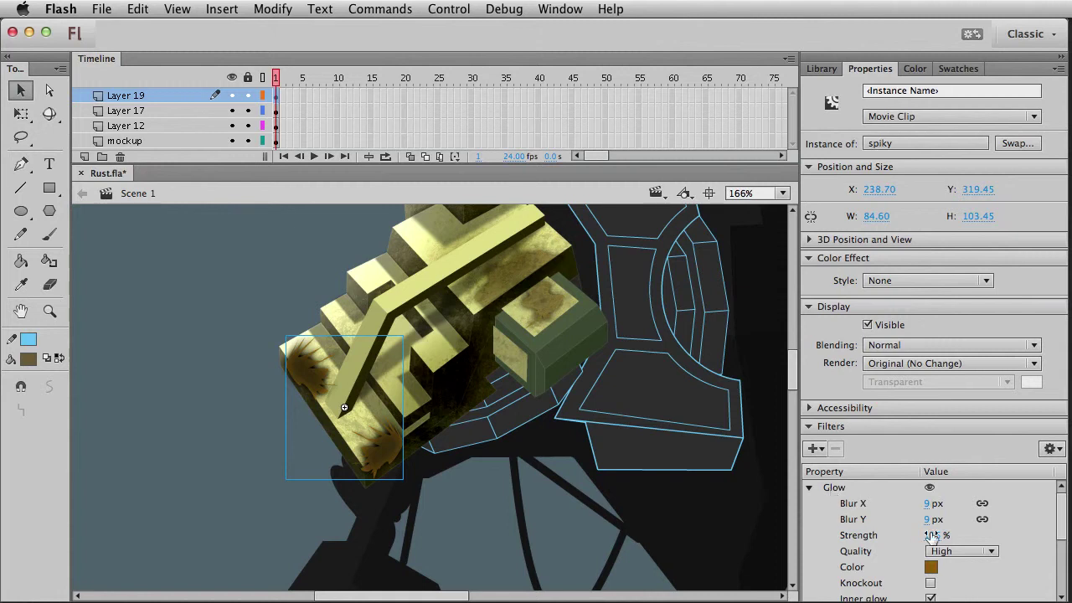
{"action": "left_click", "coordinate": [926, 503]}
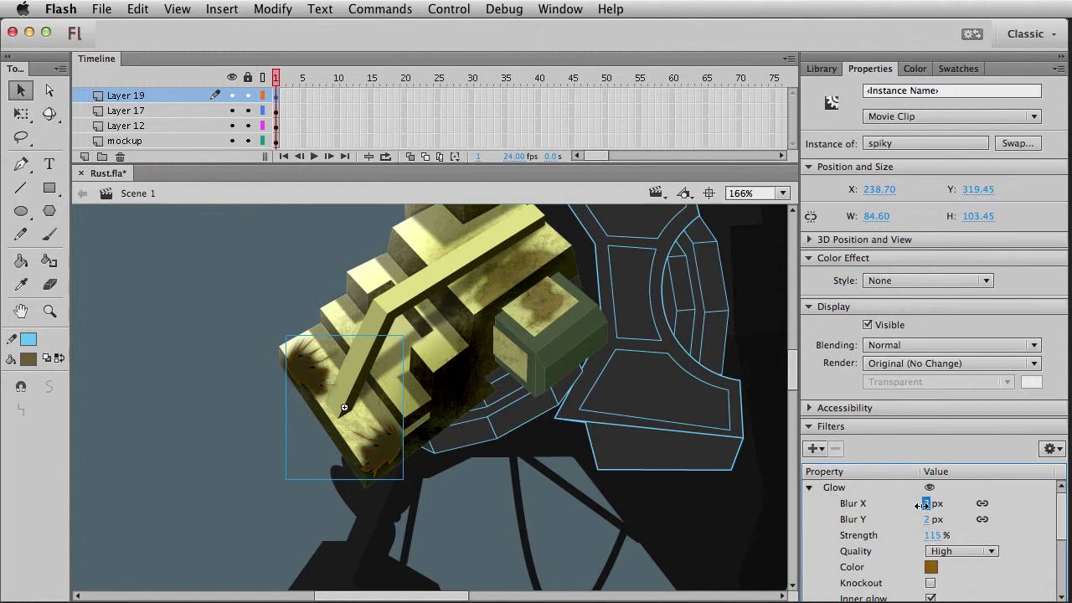
{"action": "type", "text": "3"}
{"action": "key", "text": "Return"}
Set the spiky clip's black glow to 2 px blur and 158% strength
{"action": "scroll", "coordinate": [1058, 503], "scroll_direction": "down", "scroll_amount": 3}
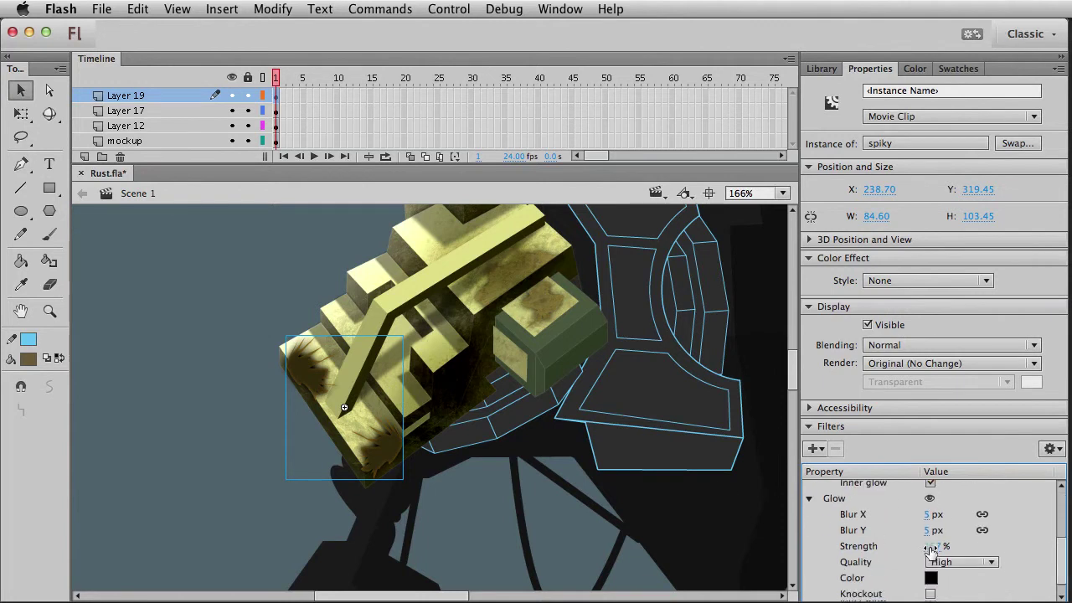
{"action": "left_click", "coordinate": [933, 546]}
{"action": "left_click_drag", "start_coordinate": [915, 545], "coordinate": [940, 514]}
{"action": "left_click", "coordinate": [927, 514]}
{"action": "left_click_drag", "start_coordinate": [928, 514], "coordinate": [929, 514]}
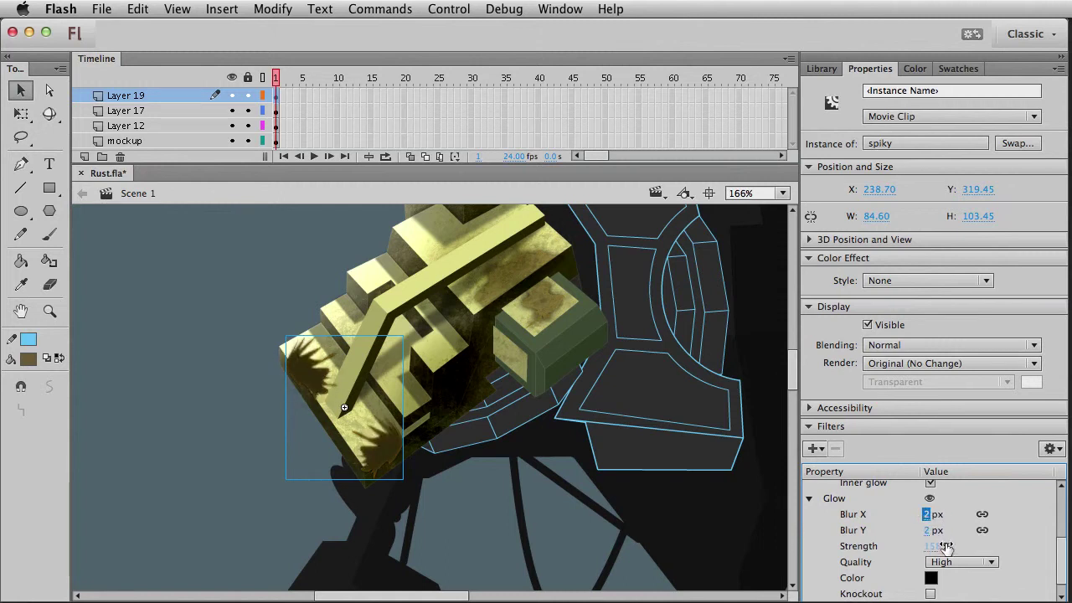
{"action": "left_click", "coordinate": [188, 365]}
Try the available blending modes on the spiky clip, including Layer, Multiply, Overlay and Difference, and preview the armour with Add
{"action": "left_click", "coordinate": [373, 459]}
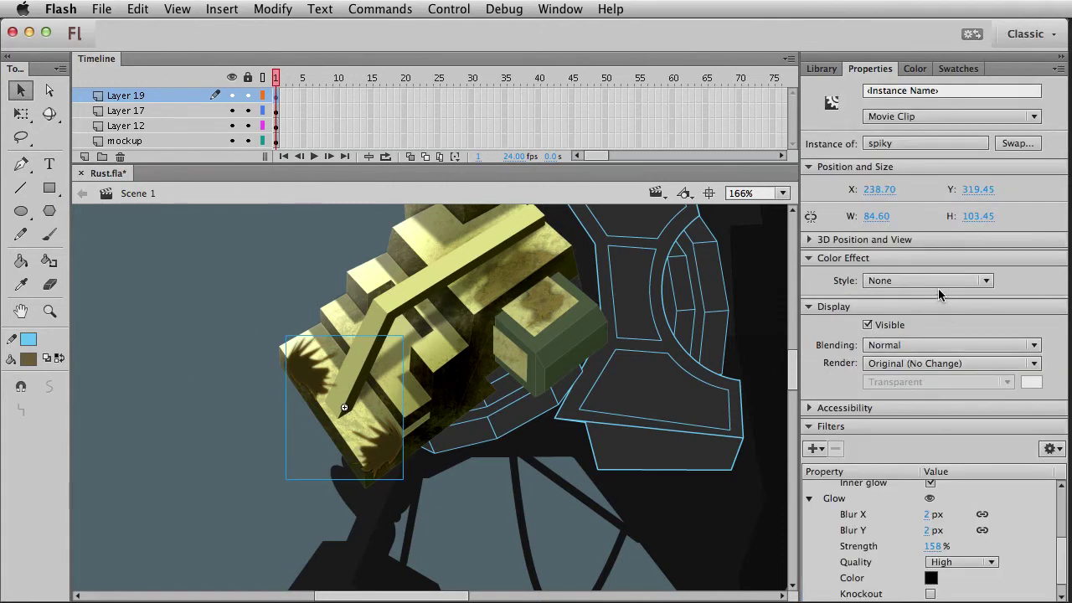
{"action": "left_click", "coordinate": [909, 345]}
{"action": "left_click", "coordinate": [891, 385]}
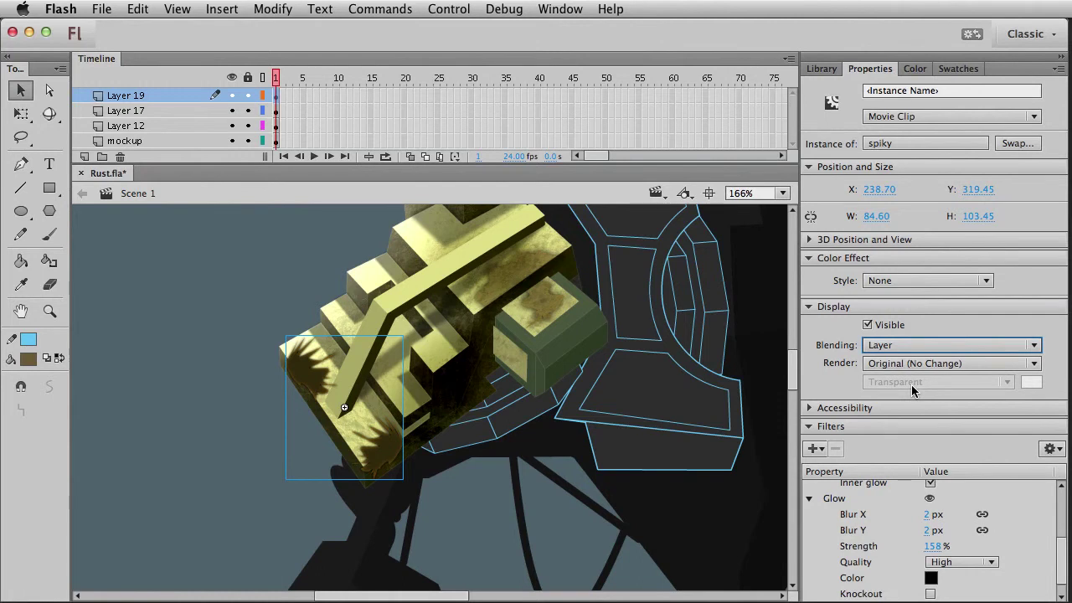
{"action": "key", "text": "Down"}
{"action": "key", "text": "Down"}
{"action": "key", "text": "Down"}
{"action": "key", "text": "Up"}
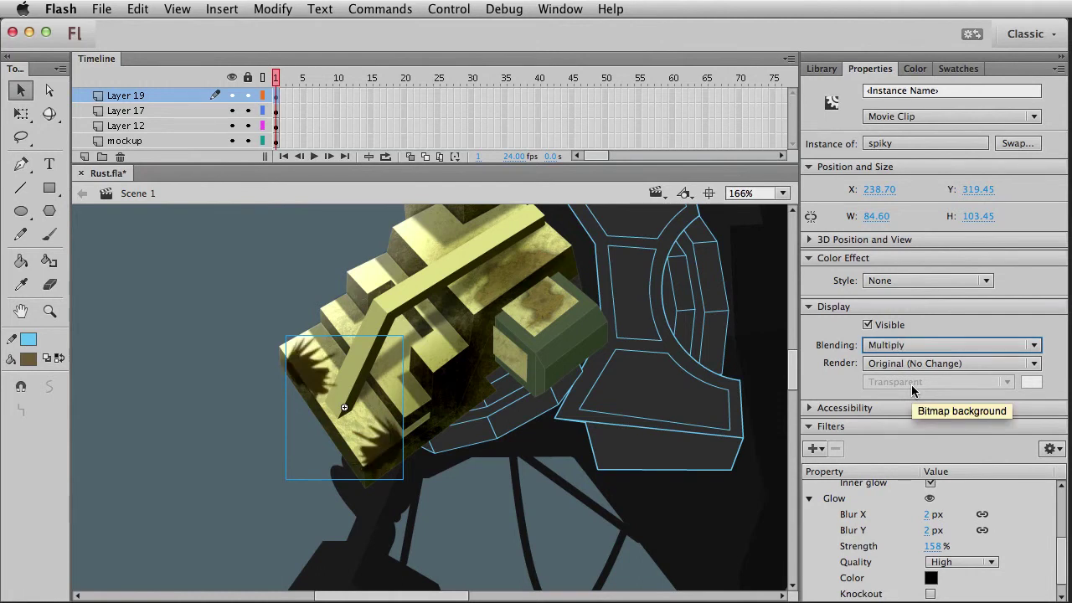
{"action": "key", "text": "Down"}
{"action": "key", "text": "Down"}
{"action": "key", "text": "Down"}
{"action": "key", "text": "Down"}
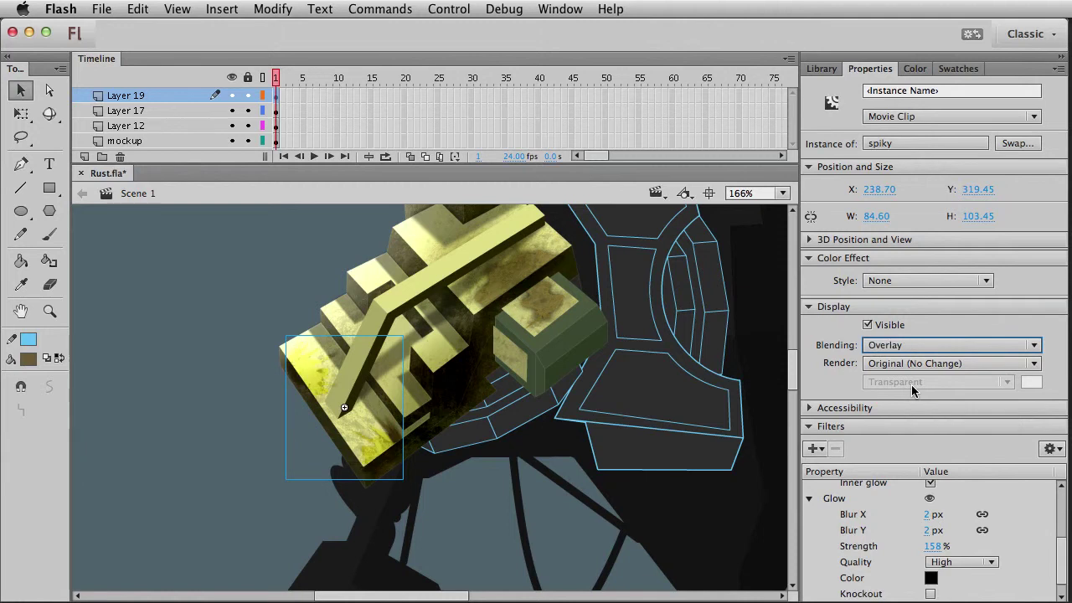
{"action": "key", "text": "Down"}
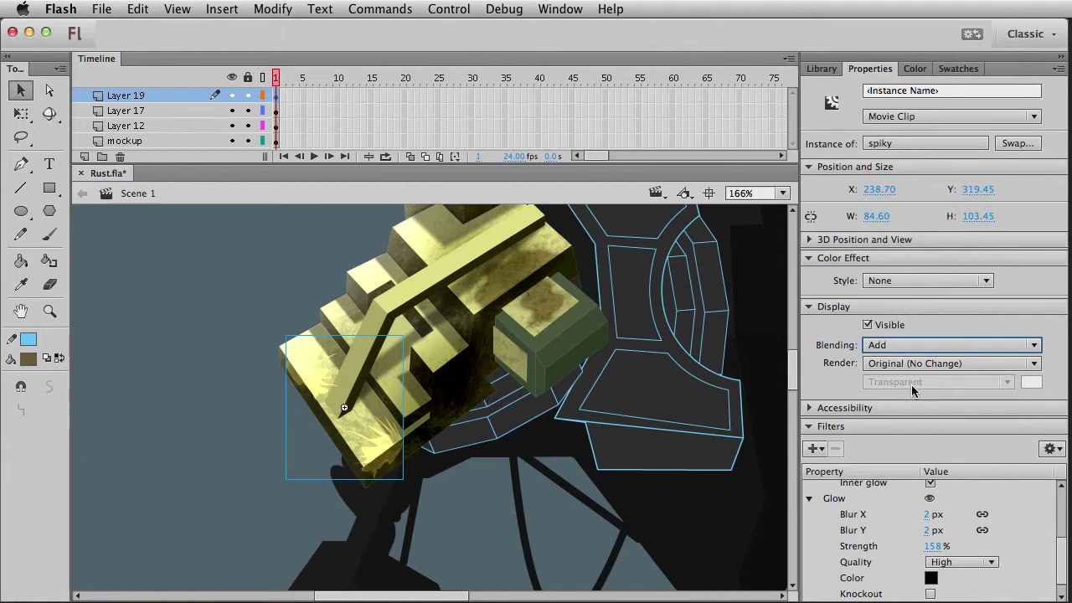
{"action": "key", "text": "Down"}
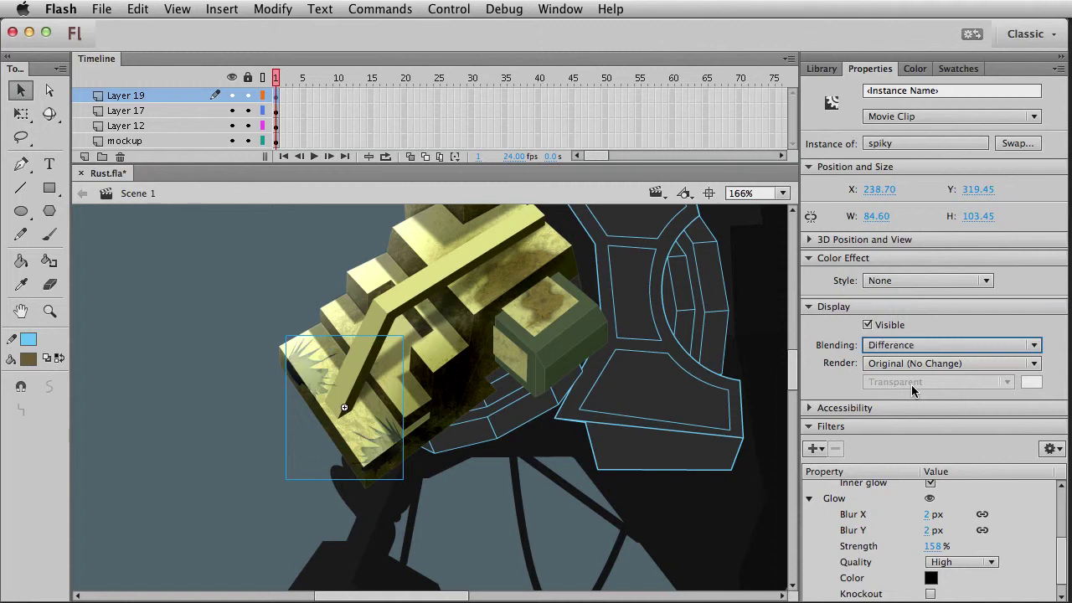
{"action": "key", "text": "Down"}
{"action": "key", "text": "Down"}
{"action": "key", "text": "Down"}
{"action": "key", "text": "Up"}
{"action": "key", "text": "Up"}
{"action": "key", "text": "Up"}
{"action": "key", "text": "Up"}
{"action": "key", "text": "Up"}
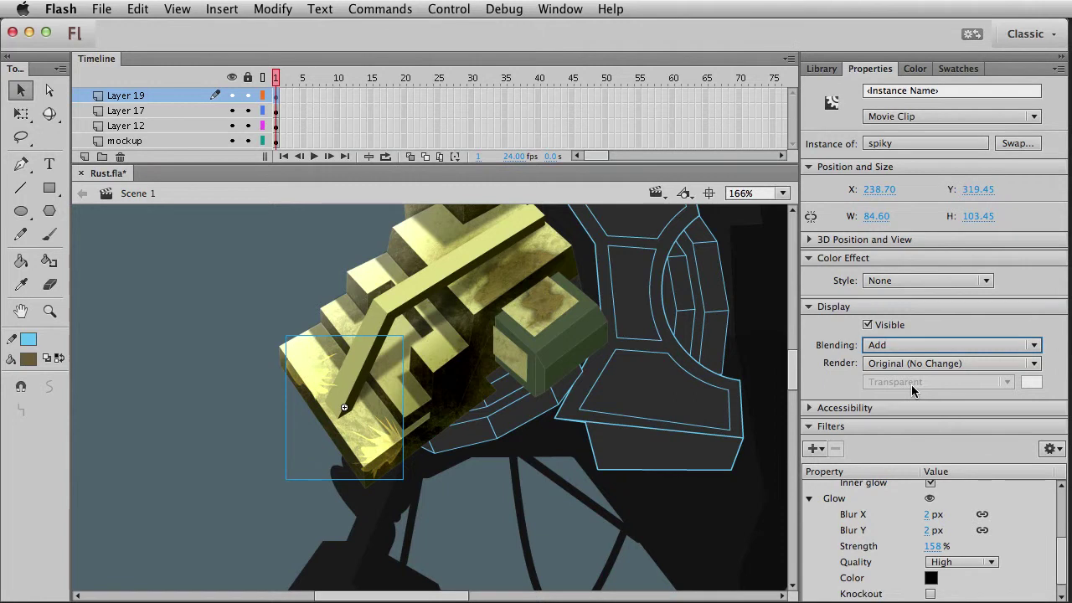
{"action": "left_click", "coordinate": [214, 419]}
{"action": "scroll", "coordinate": [352, 427], "scroll_direction": "up", "scroll_amount": 3}
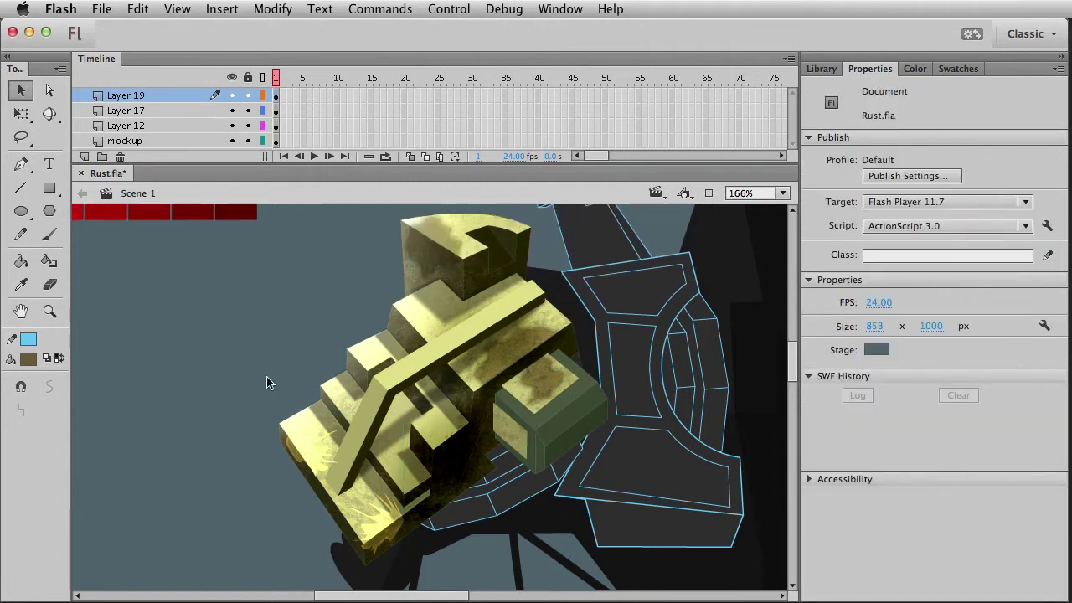
{"action": "left_click", "coordinate": [382, 545]}
{"action": "left_click", "coordinate": [220, 510]}
{"action": "scroll", "coordinate": [405, 550], "scroll_direction": "down", "scroll_amount": 3}
{"action": "scroll", "coordinate": [405, 551], "scroll_direction": "up", "scroll_amount": 2}
Set the spiky clip's blending to Multiply and reduce its opacity with an Alpha colour effect
{"action": "left_click", "coordinate": [396, 507]}
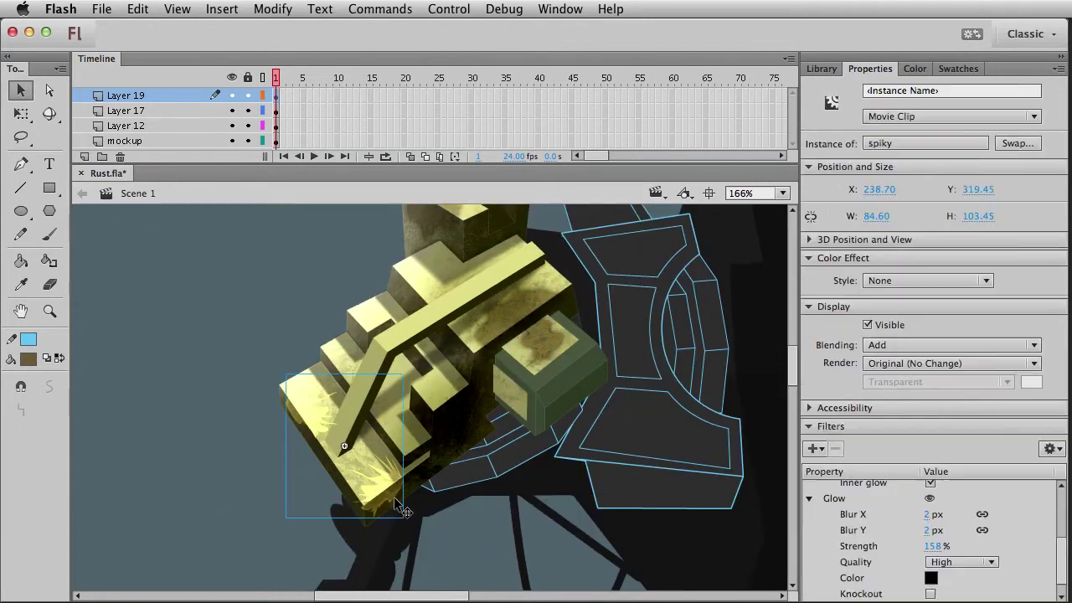
{"action": "left_click", "coordinate": [930, 346]}
{"action": "left_click", "coordinate": [915, 425]}
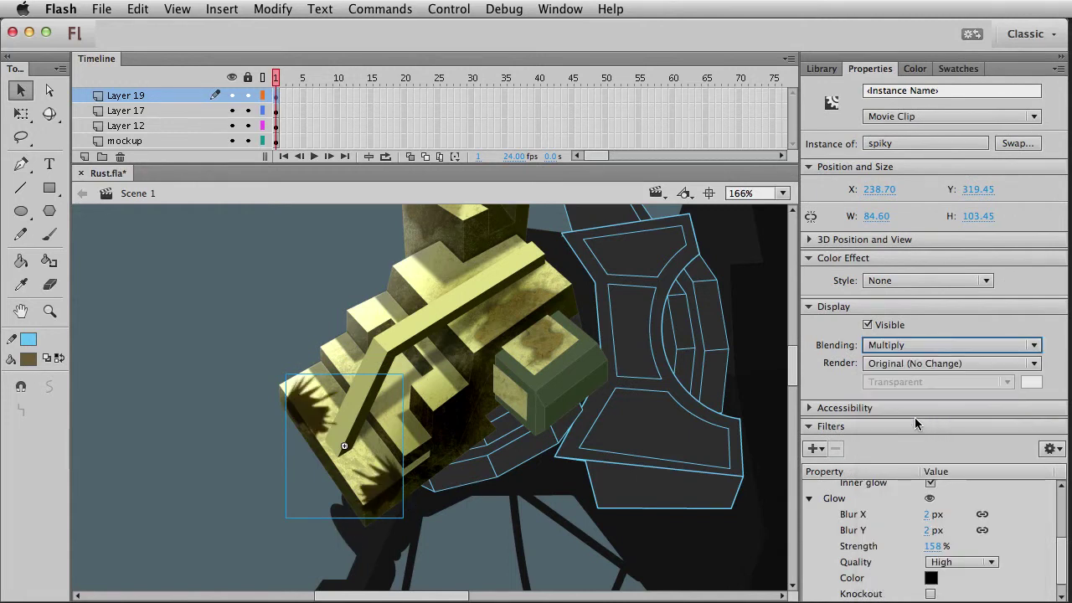
{"action": "left_click", "coordinate": [921, 282]}
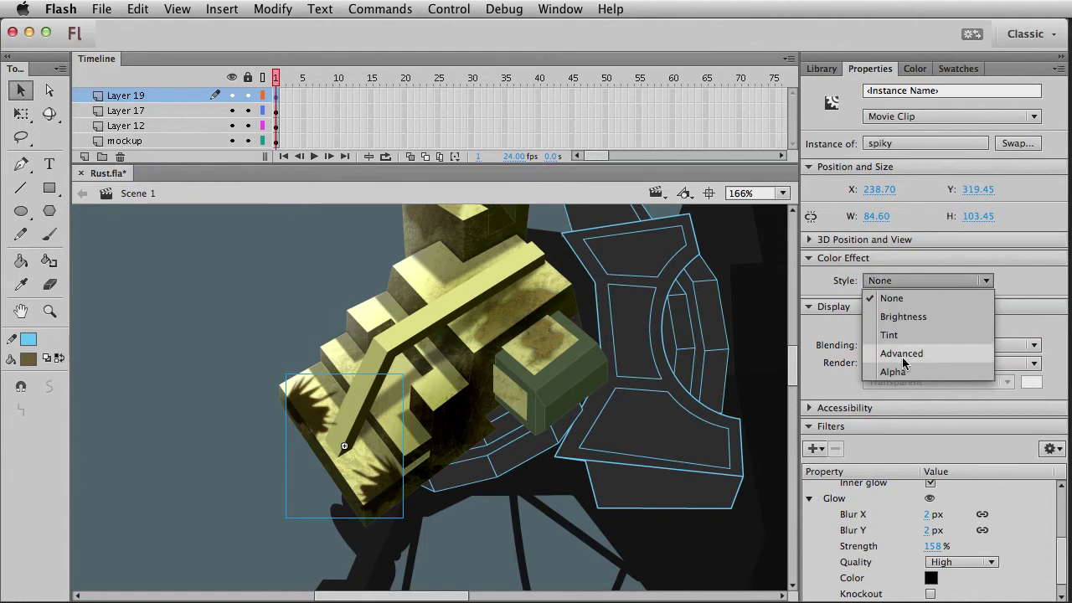
{"action": "left_click", "coordinate": [898, 372]}
{"action": "left_click_drag", "start_coordinate": [937, 307], "coordinate": [914, 300]}
{"action": "left_click", "coordinate": [215, 369]}
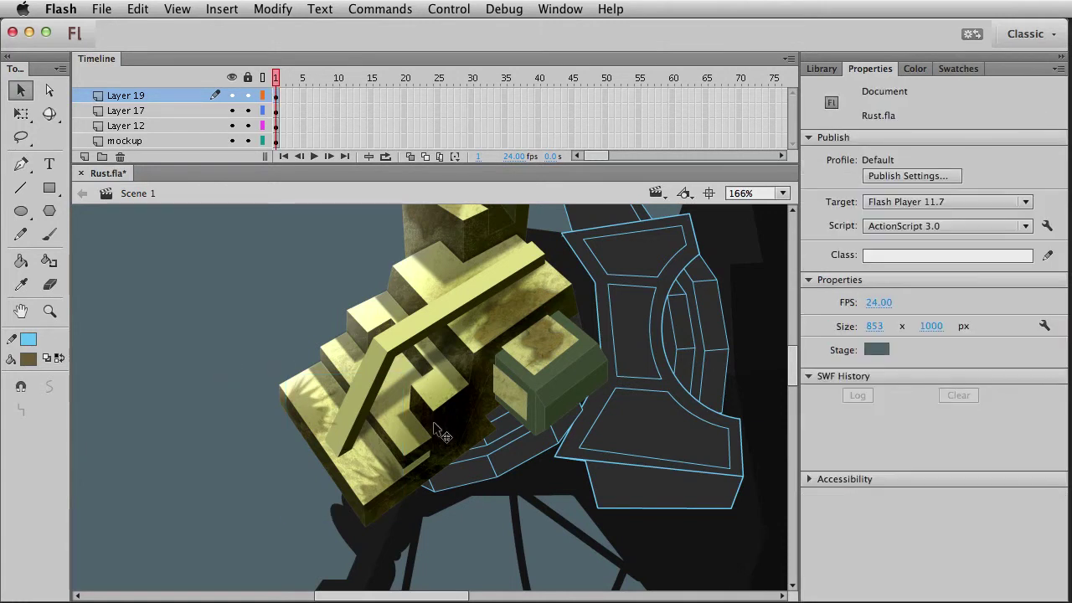
Examine the finished rust across the whole shoulder armour at a lower zoom
{"action": "scroll", "coordinate": [284, 460], "scroll_direction": "up", "scroll_amount": 3}
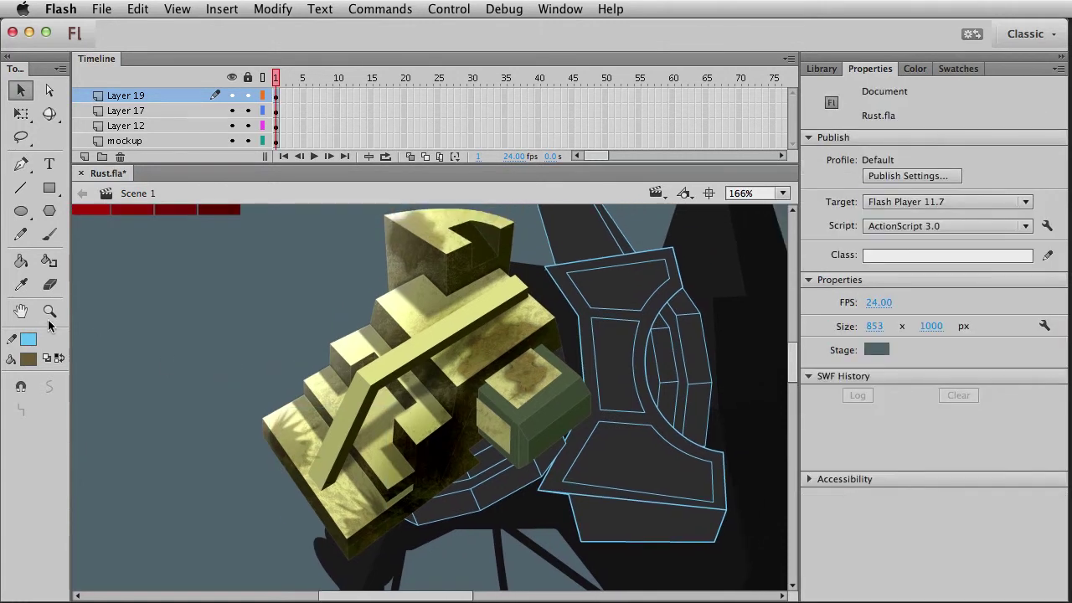
{"action": "left_click", "coordinate": [49, 311]}
{"action": "key", "text": "super+minus"}
{"action": "left_click_drag", "start_coordinate": [338, 240], "coordinate": [679, 500]}
{"action": "key", "text": "v"}
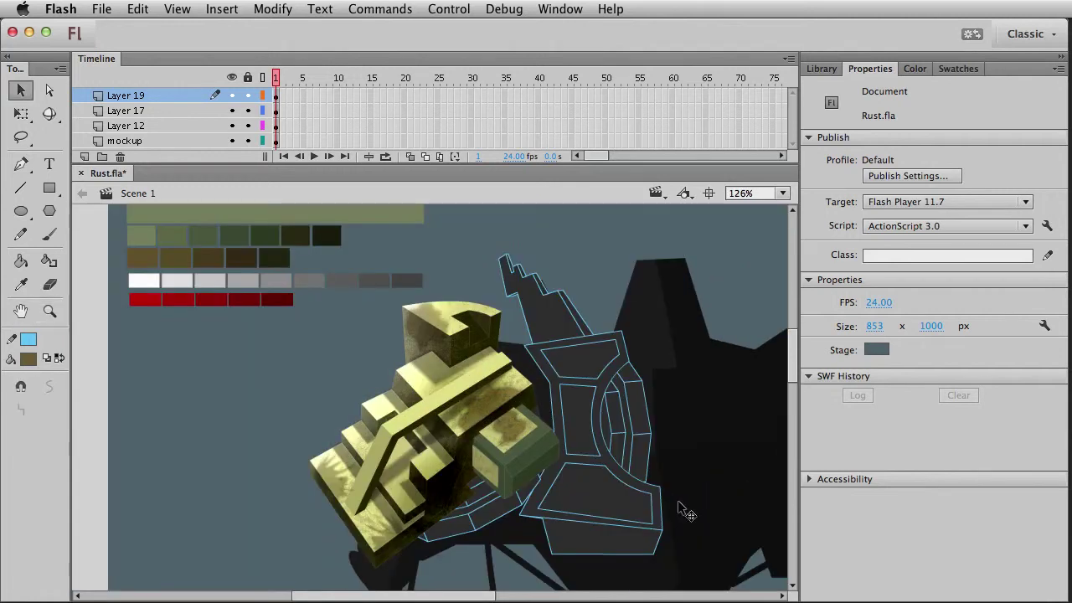
{"action": "left_click_drag", "start_coordinate": [435, 456], "coordinate": [444, 400]}
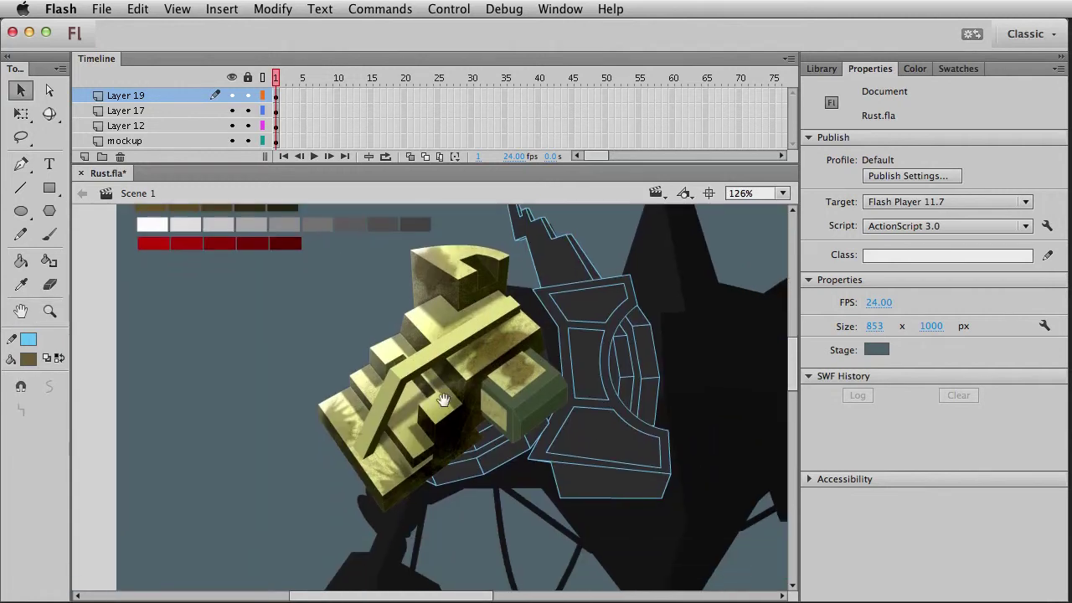
Unlock the shoulder clip's layer to be masked and copy its rock texture instance
{"action": "left_click", "coordinate": [541, 344]}
{"action": "left_click", "coordinate": [425, 353]}
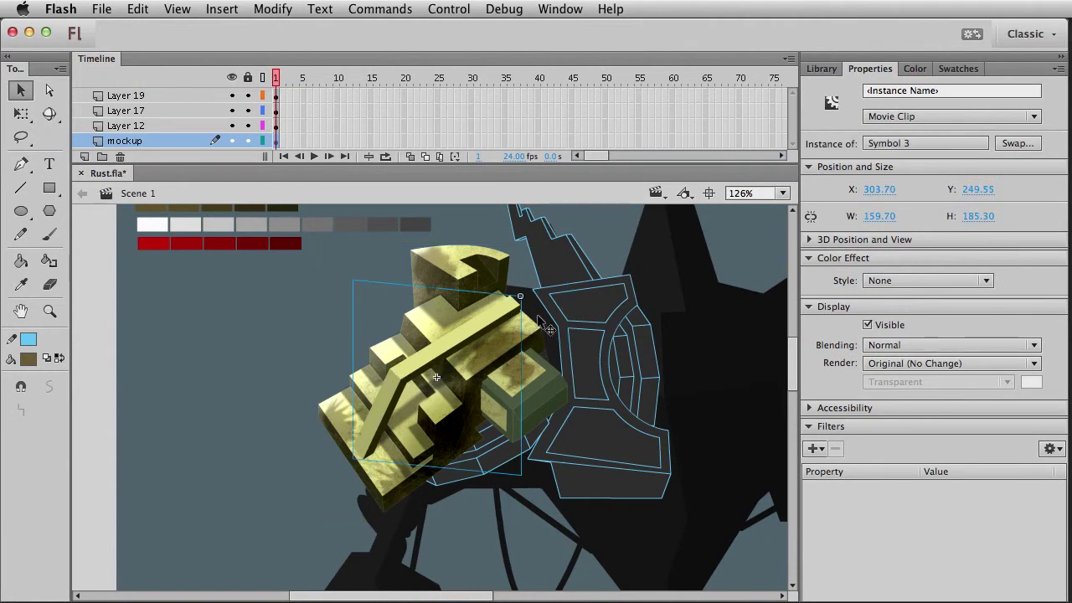
{"action": "double_click", "coordinate": [537, 337]}
{"action": "left_click", "coordinate": [533, 337]}
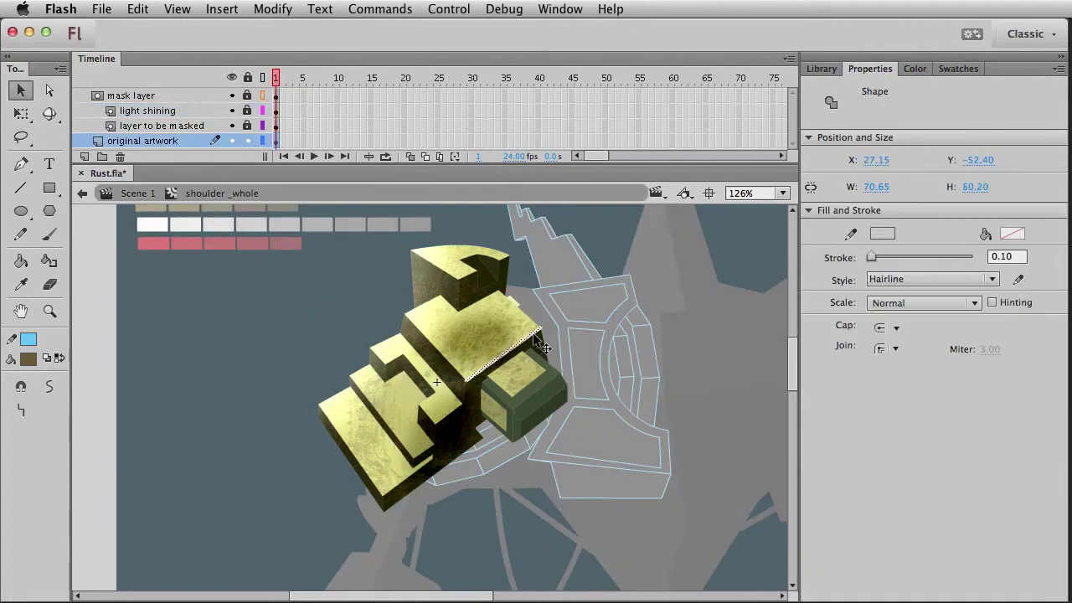
{"action": "left_click", "coordinate": [247, 126]}
{"action": "left_click", "coordinate": [357, 301]}
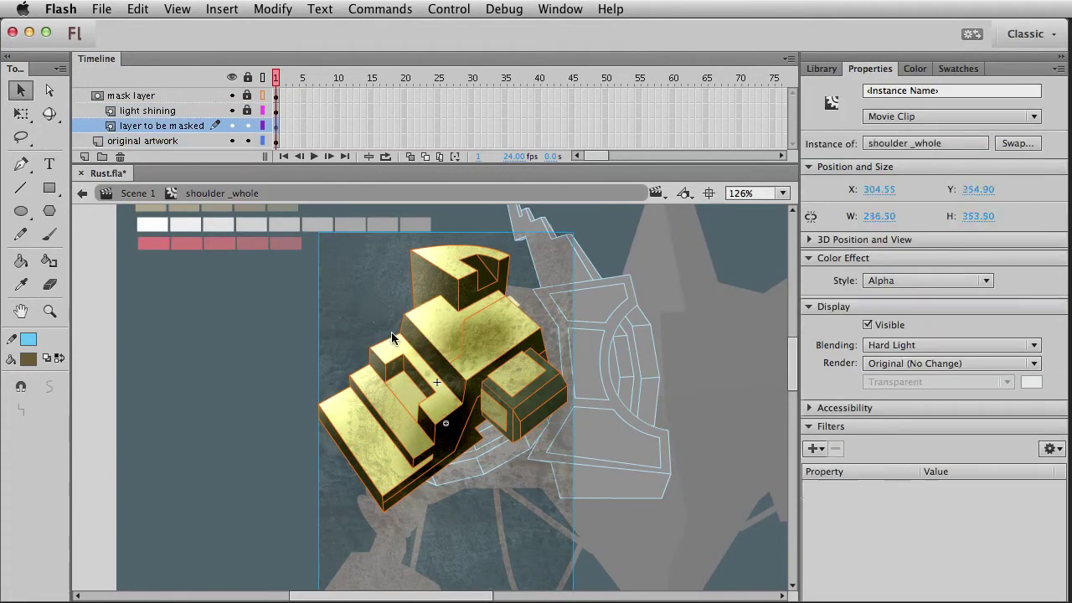
{"action": "key", "text": "super+e"}
Add two layers above the artwork inside the diagonal bar's clip and paste the rock texture in place on the uppermost one
{"action": "left_click", "coordinate": [425, 349]}
{"action": "double_click", "coordinate": [425, 348]}
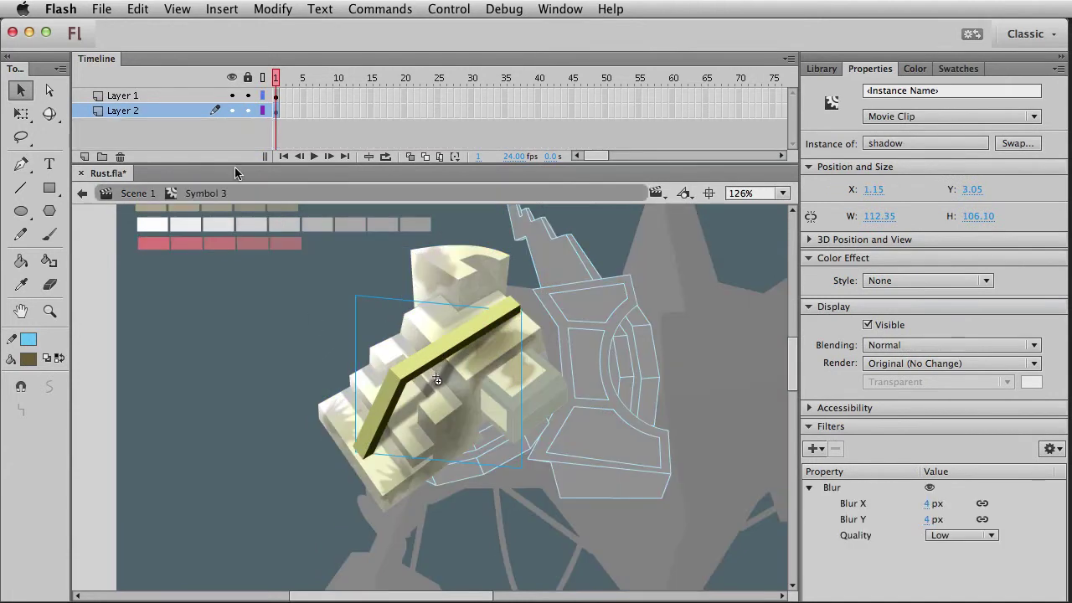
{"action": "left_click", "coordinate": [97, 96]}
{"action": "left_click", "coordinate": [85, 156]}
{"action": "left_click", "coordinate": [85, 155]}
{"action": "key", "text": "super+shift+v"}
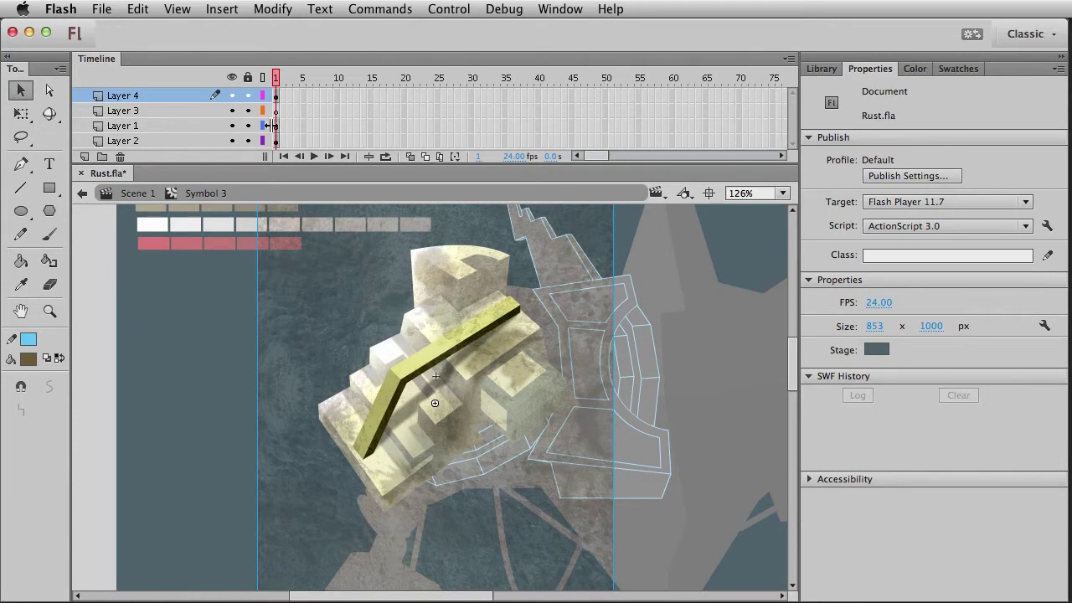
Duplicate the bar artwork from Layer 1 in place onto a new layer above the texture and turn that layer into a mask
{"action": "left_click", "coordinate": [279, 127]}
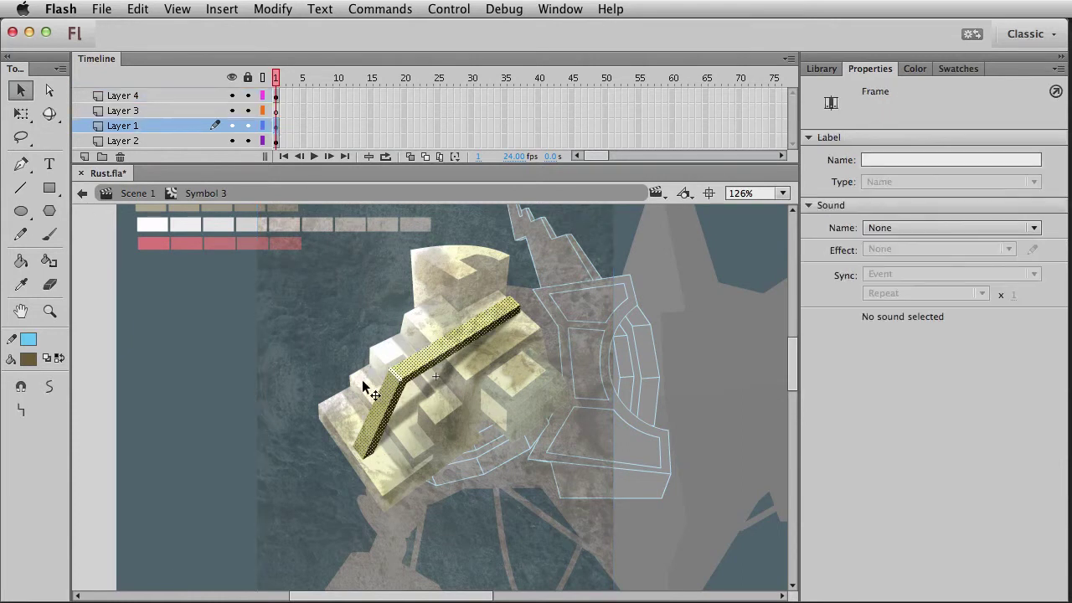
{"action": "left_click", "coordinate": [150, 94]}
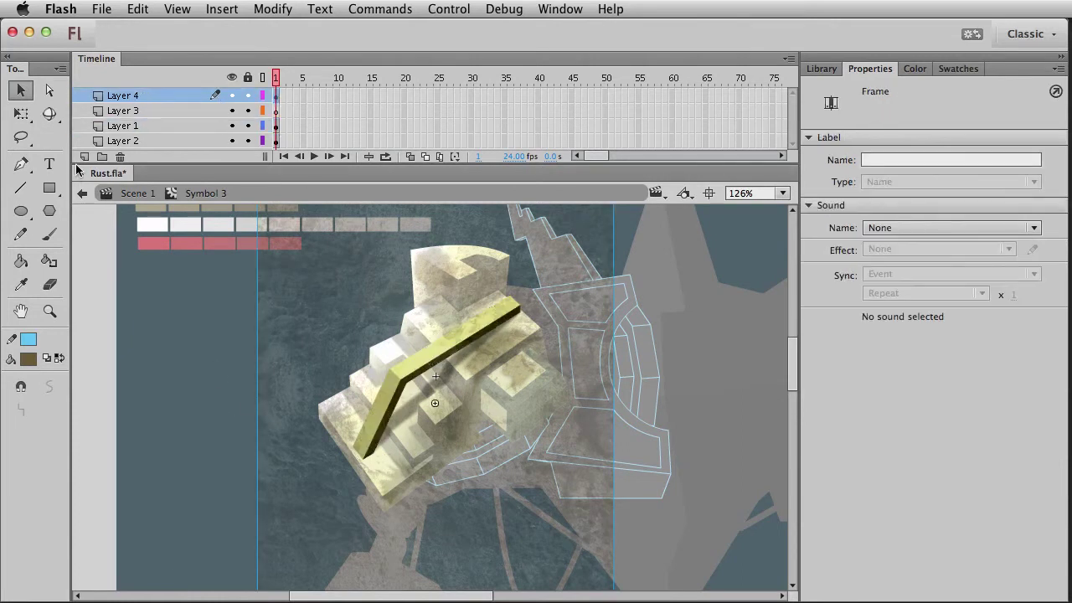
{"action": "left_click", "coordinate": [84, 158]}
{"action": "key", "text": "super+shift+v"}
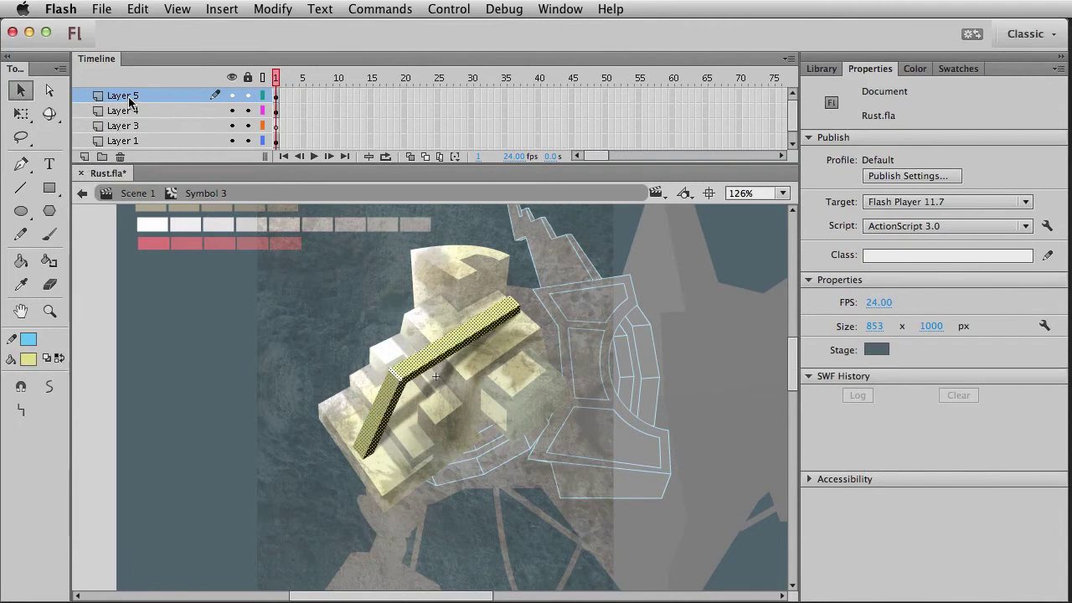
{"action": "right_click", "coordinate": [130, 101]}
{"action": "left_click", "coordinate": [150, 328]}
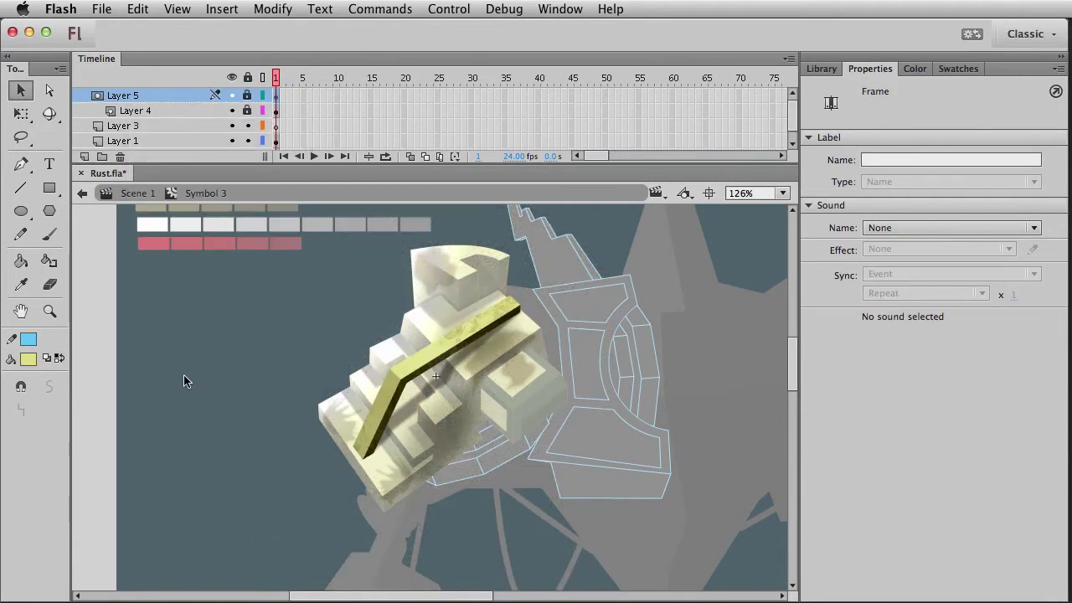
Reposition the rock texture under the diagonal bar's mask and save the file
{"action": "double_click", "coordinate": [184, 374]}
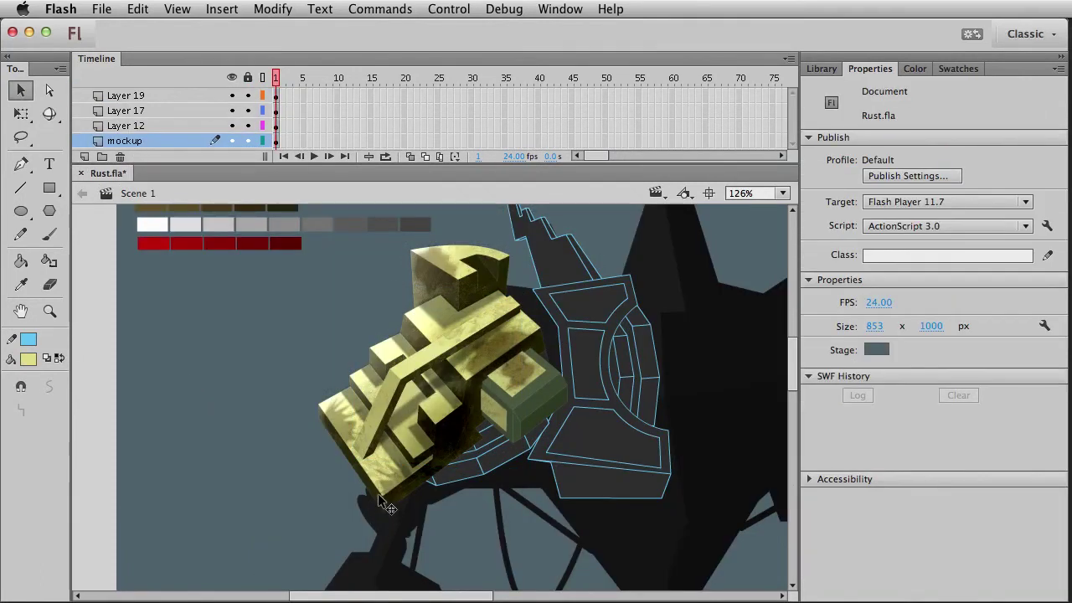
{"action": "left_click", "coordinate": [418, 378]}
{"action": "left_click", "coordinate": [239, 387]}
{"action": "double_click", "coordinate": [441, 357]}
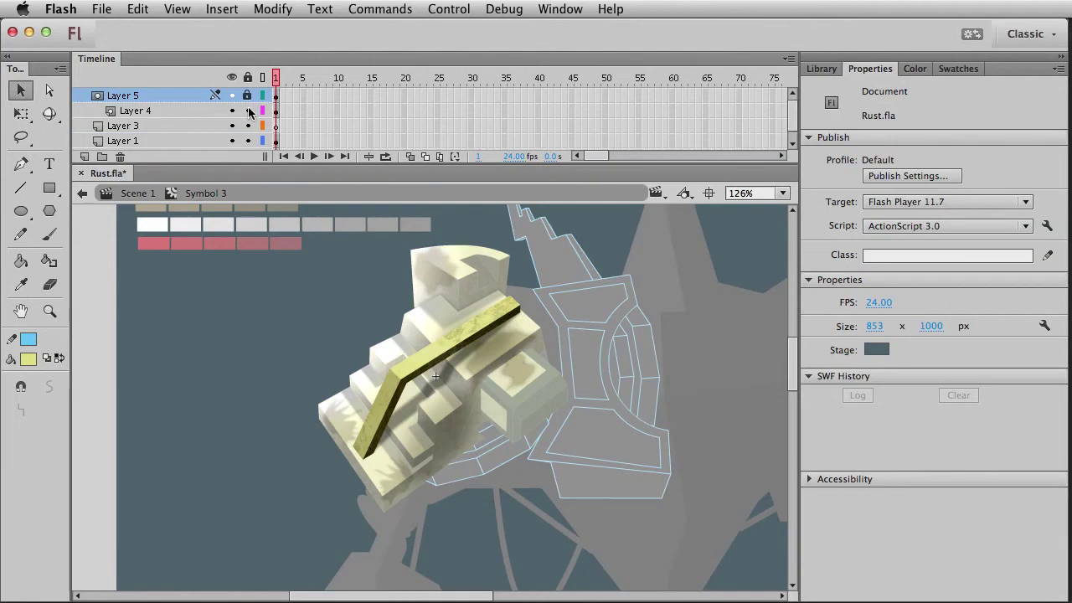
{"action": "left_click", "coordinate": [247, 110]}
{"action": "left_click_drag", "start_coordinate": [537, 432], "coordinate": [493, 422]}
{"action": "double_click", "coordinate": [443, 360]}
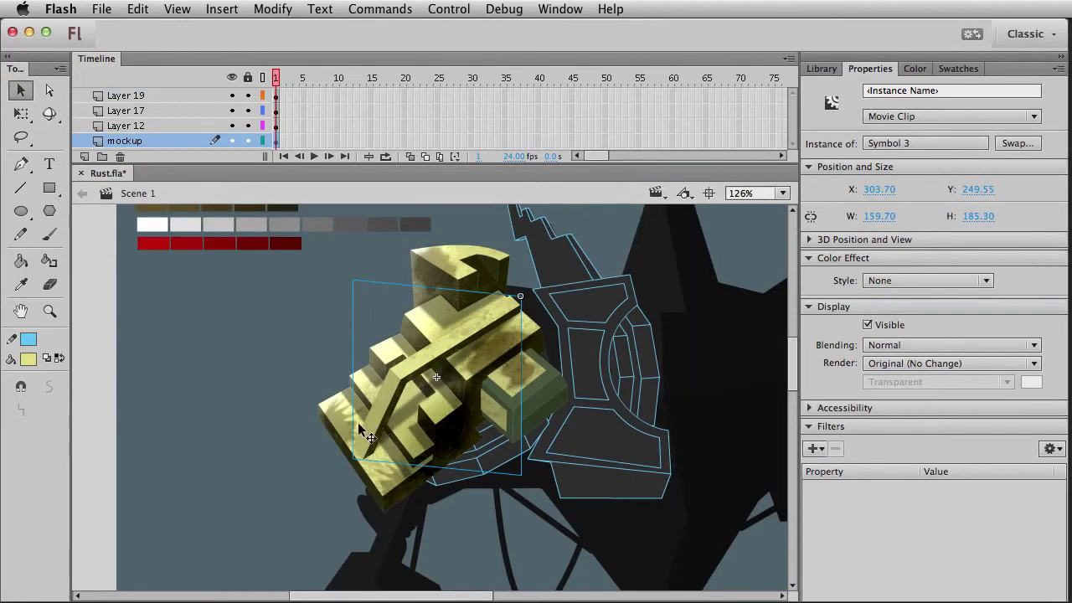
{"action": "key", "text": "super+s"}
Remove the dark Subtract-blended clip over the shoulder's shaded side from the light shining layer
{"action": "scroll", "coordinate": [469, 343], "scroll_direction": "down", "scroll_amount": 3}
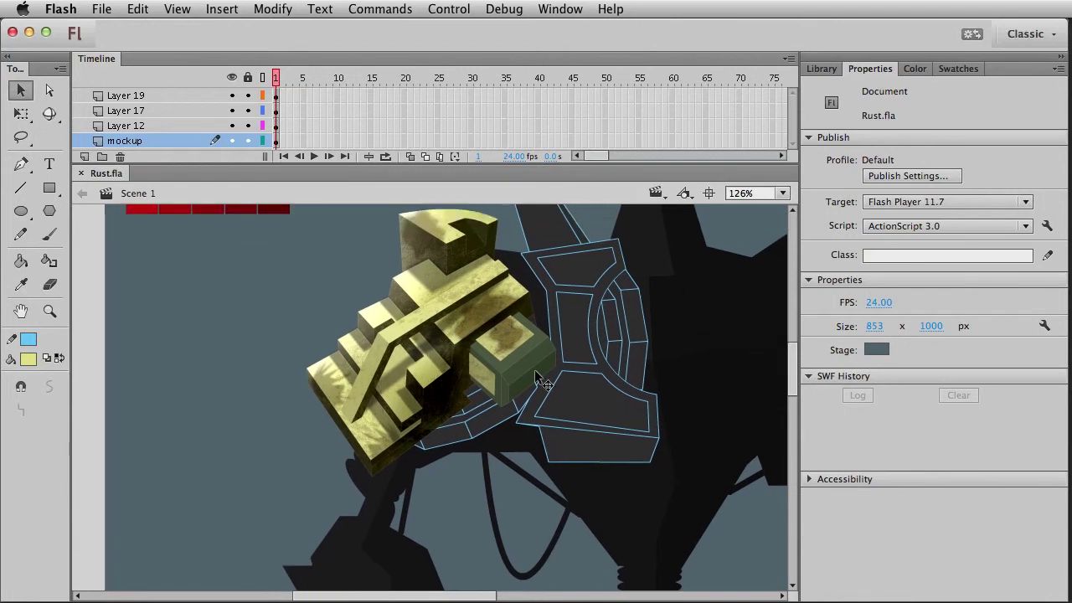
{"action": "left_click", "coordinate": [524, 342]}
{"action": "left_click", "coordinate": [247, 497]}
{"action": "mouse_move", "coordinate": [262, 397]}
{"action": "left_mouse_down"}
{"action": "mouse_move", "coordinate": [245, 443]}
{"action": "mouse_move", "coordinate": [254, 399]}
{"action": "left_mouse_up"}
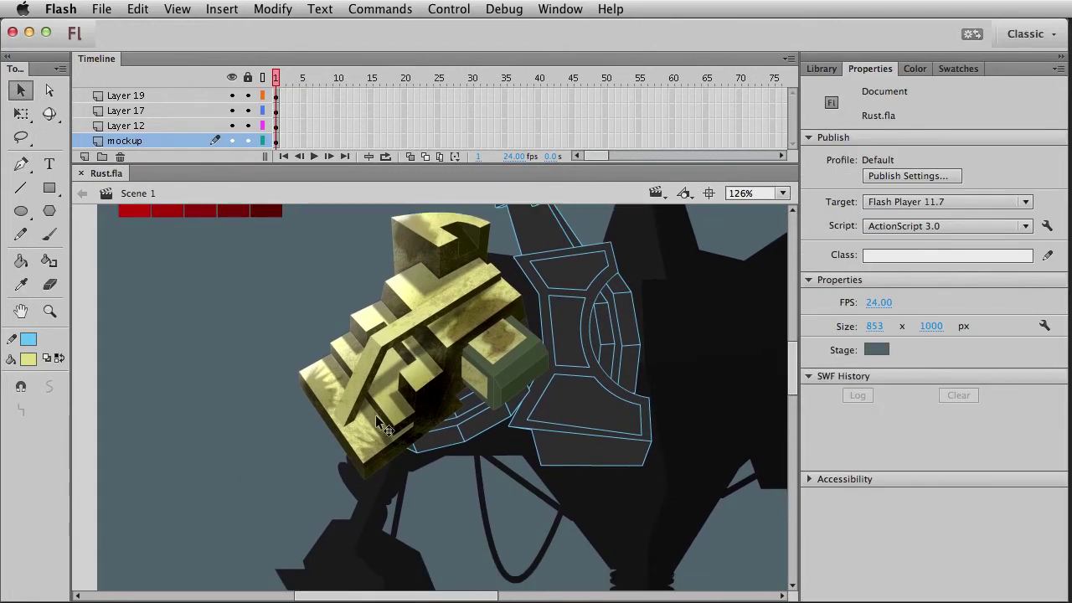
{"action": "double_click", "coordinate": [443, 391]}
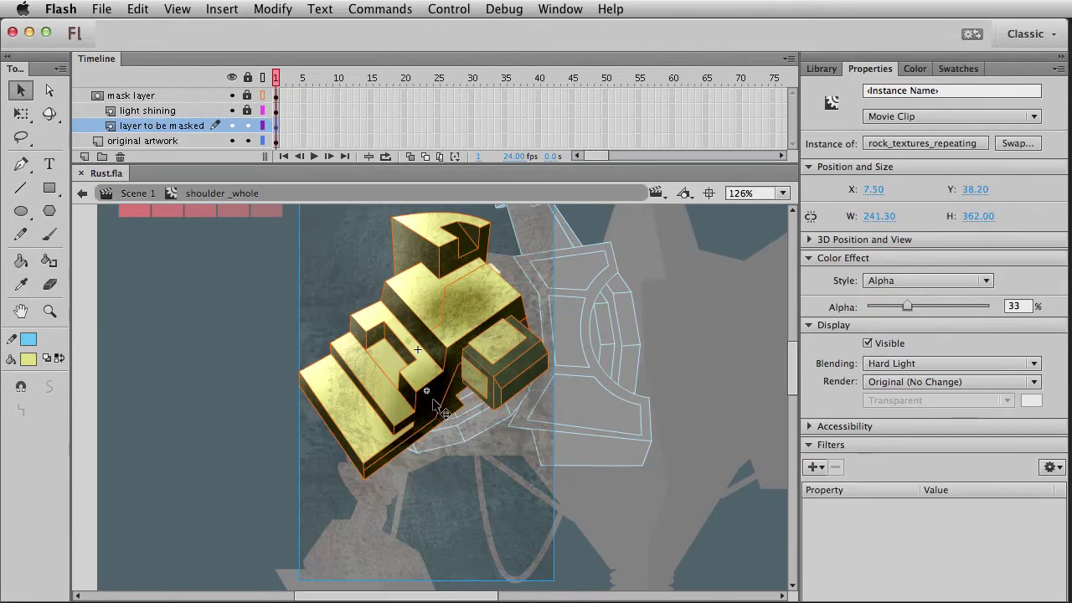
{"action": "left_click", "coordinate": [247, 125]}
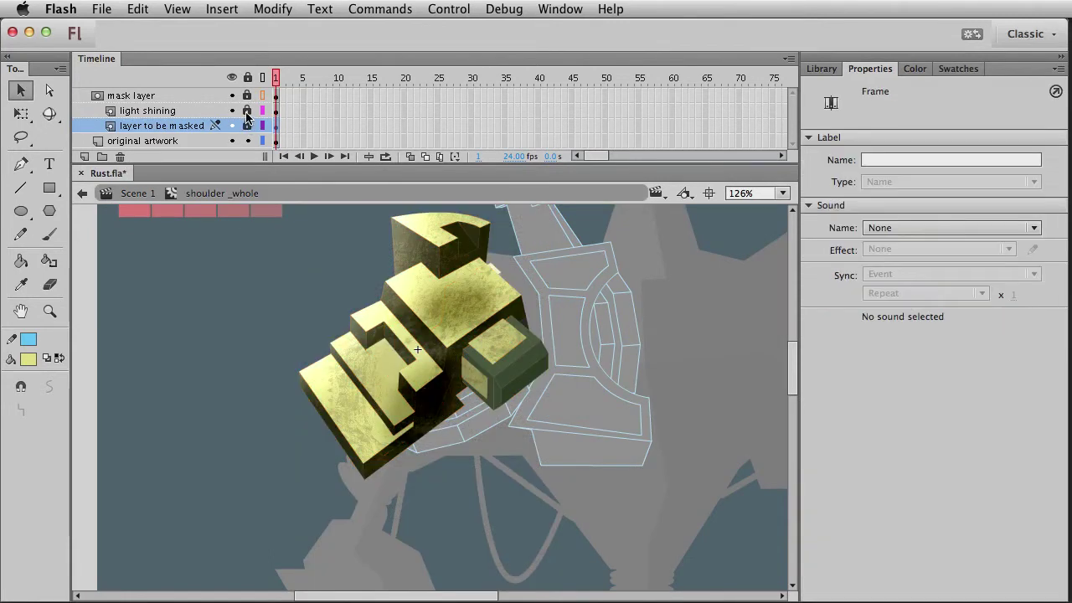
{"action": "left_click", "coordinate": [247, 110]}
{"action": "left_click", "coordinate": [244, 273]}
{"action": "left_click", "coordinate": [447, 400]}
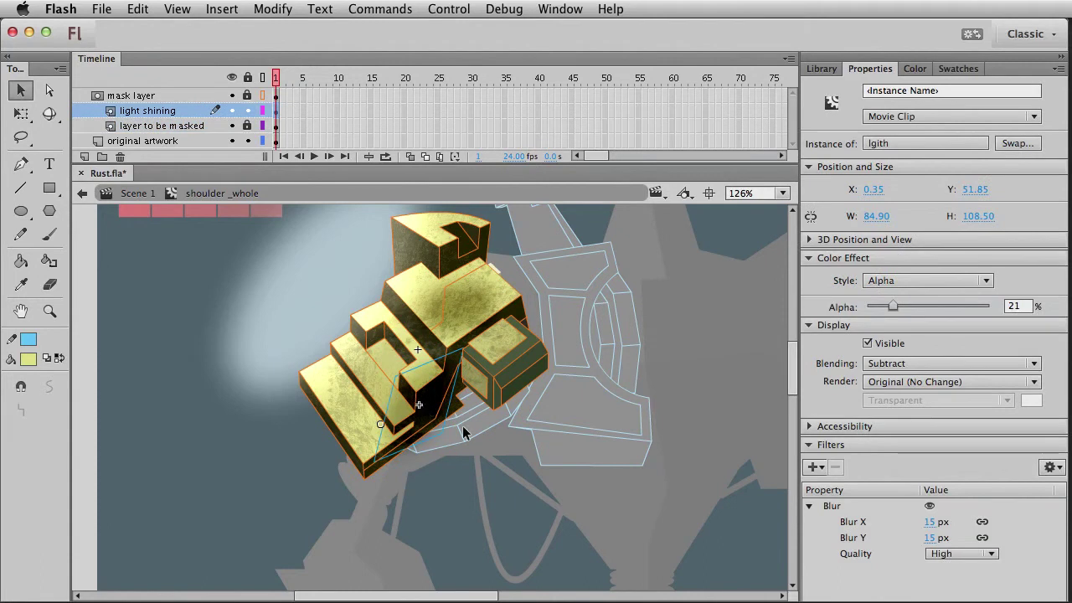
{"action": "left_click", "coordinate": [463, 434]}
{"action": "double_click", "coordinate": [467, 435]}
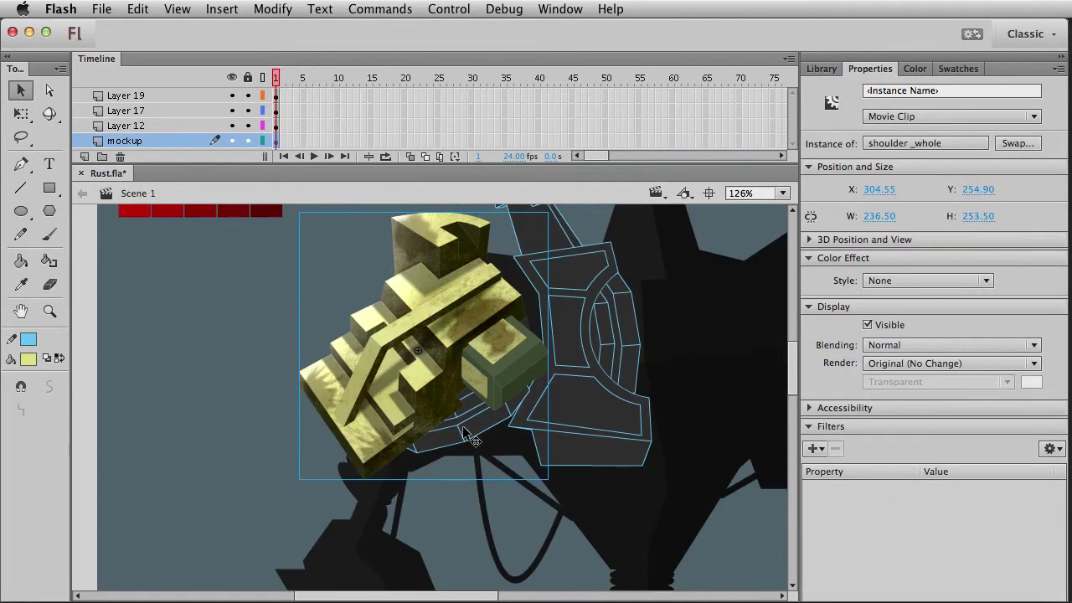
Lock the light shining layer again inside the shoulder clip
{"action": "double_click", "coordinate": [433, 397]}
{"action": "left_click", "coordinate": [426, 415]}
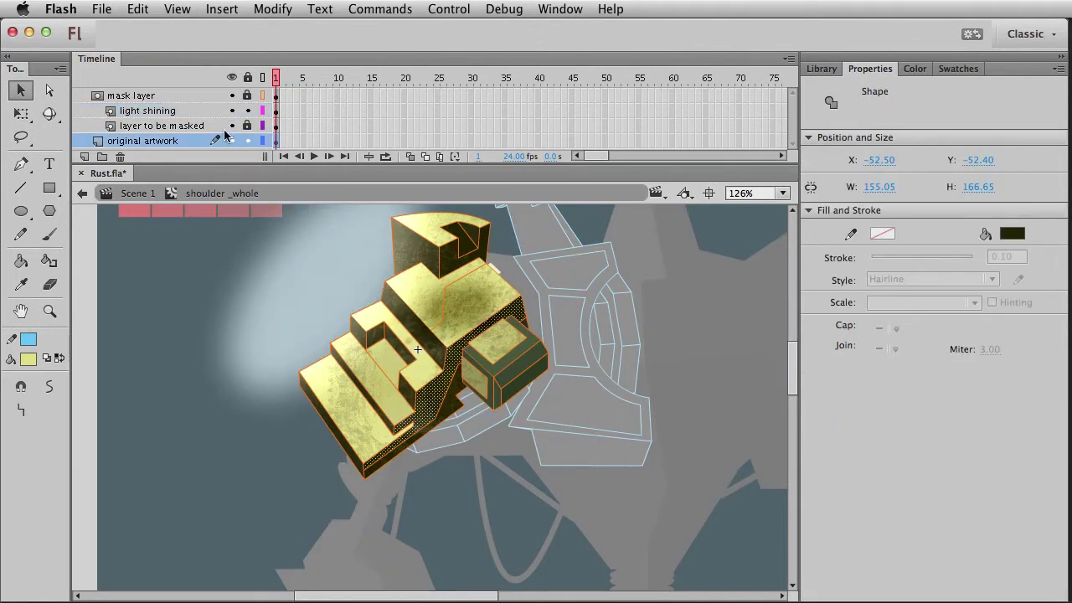
{"action": "left_click", "coordinate": [247, 112]}
{"action": "left_click", "coordinate": [238, 322]}
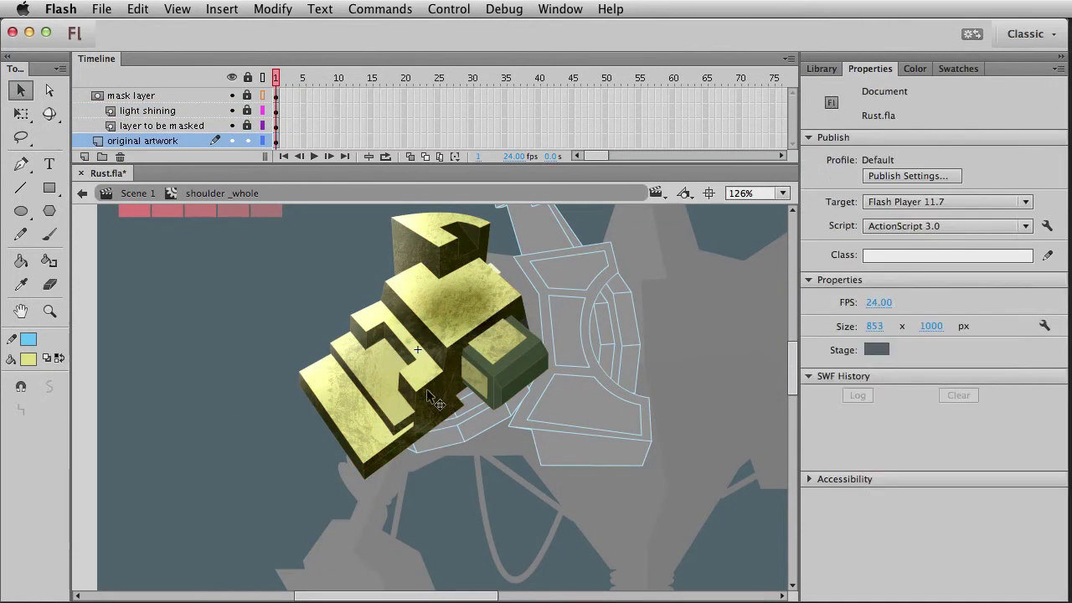
Try a lighter olive fill on the shoulder's shaded side face in the original artwork and preview it in the main scene
{"action": "left_click", "coordinate": [277, 141]}
{"action": "left_click", "coordinate": [196, 388]}
{"action": "left_click", "coordinate": [437, 415]}
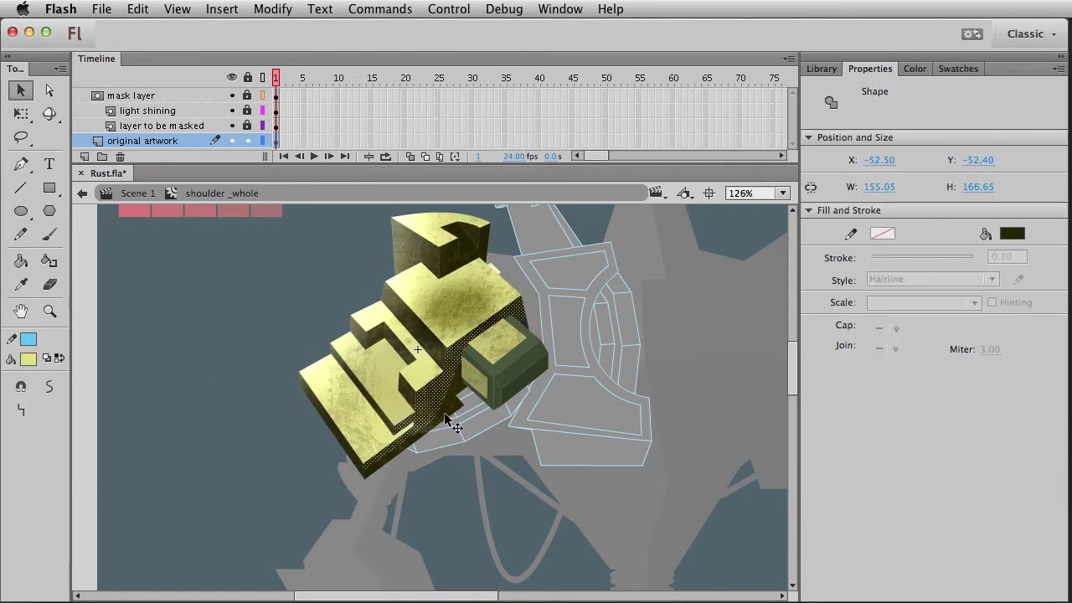
{"action": "left_click", "coordinate": [21, 284]}
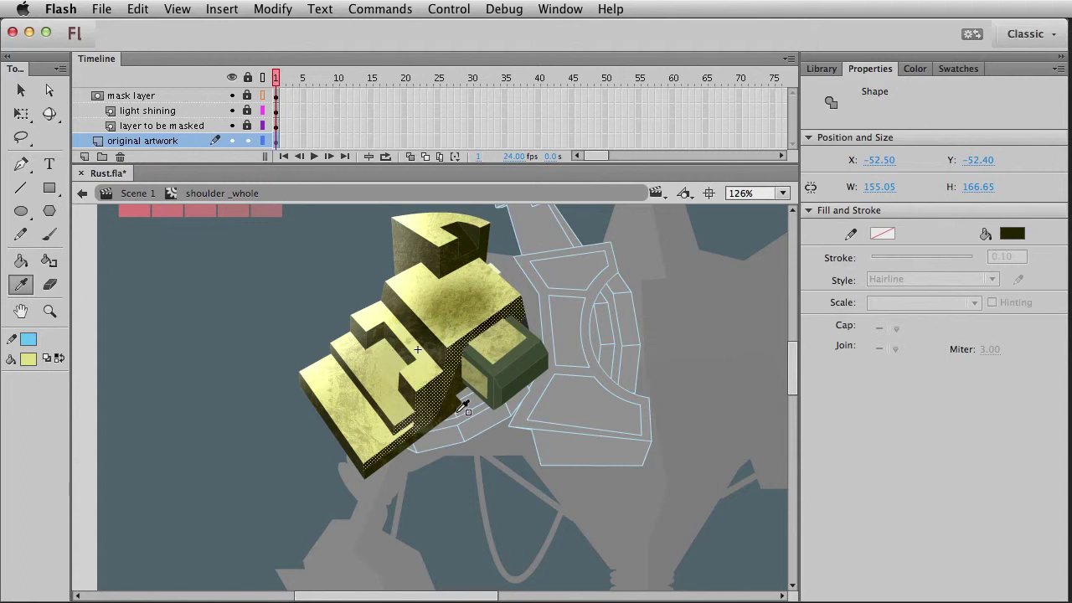
{"action": "left_click", "coordinate": [443, 414]}
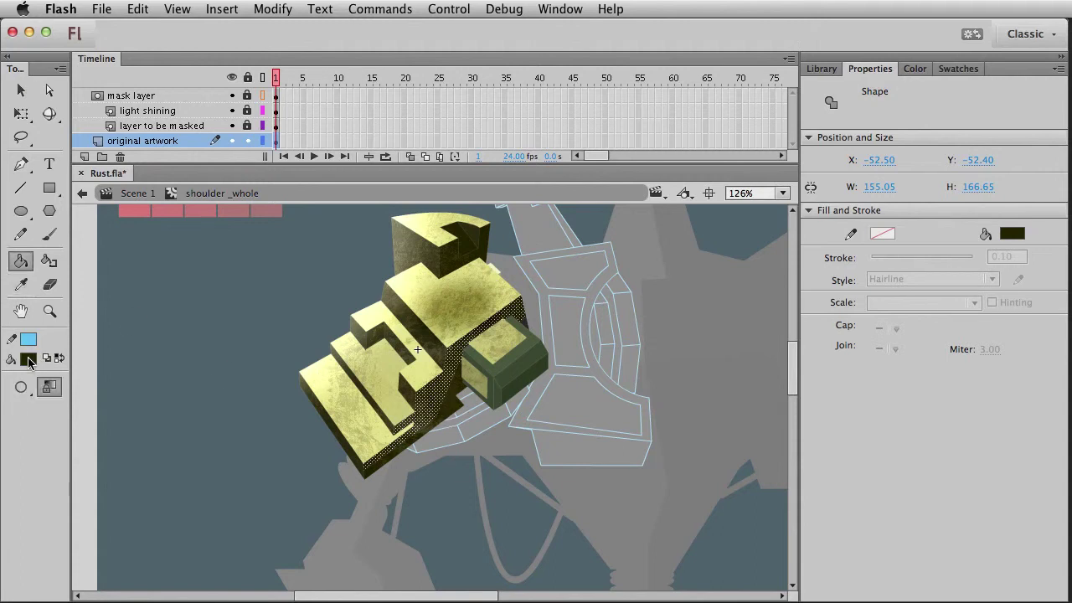
{"action": "left_click", "coordinate": [28, 359]}
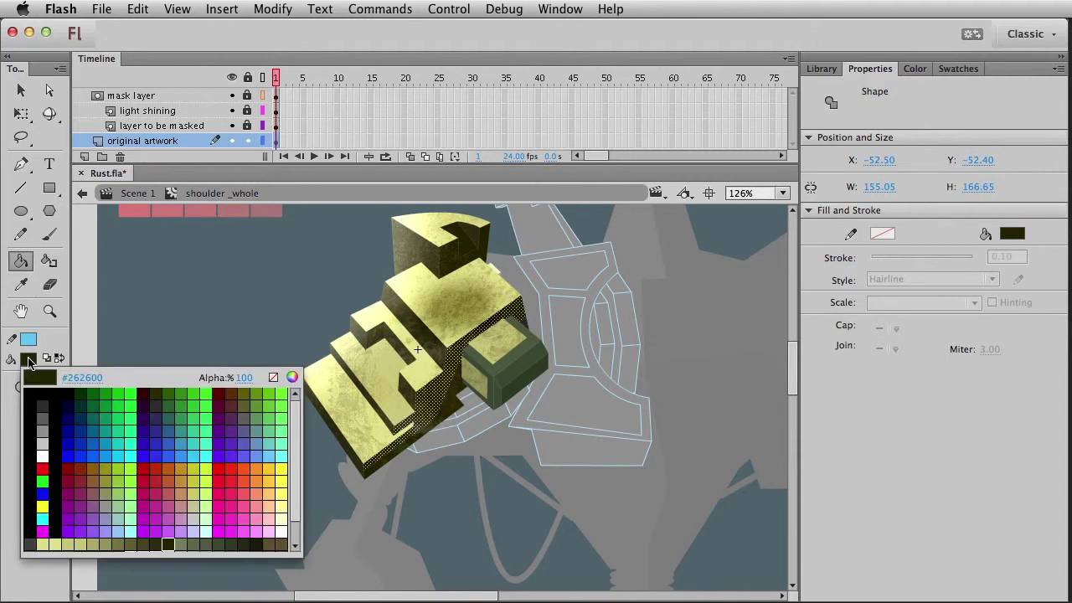
{"action": "left_click", "coordinate": [154, 542]}
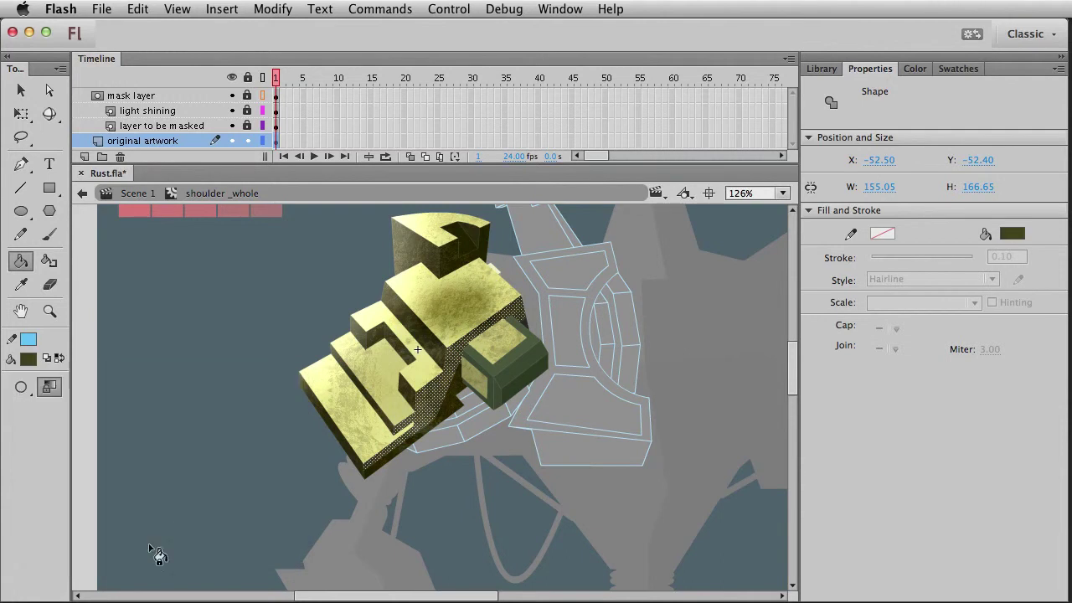
{"action": "key", "text": "v"}
{"action": "double_click", "coordinate": [185, 471]}
{"action": "left_click", "coordinate": [195, 455]}
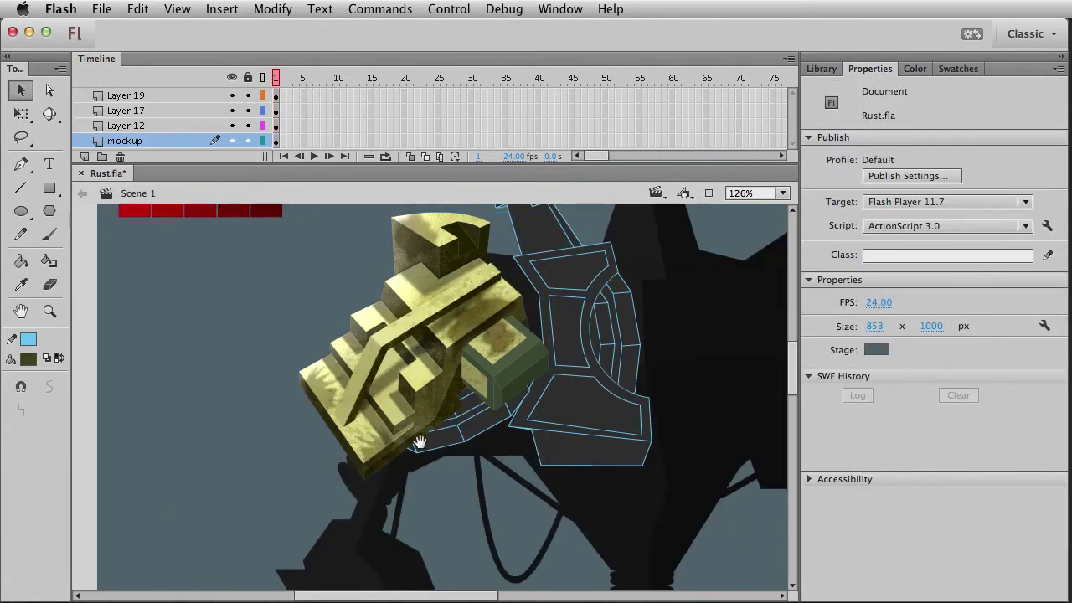
Try a dark olive fill, one swatch lighter than #262600, on the shoulder's shaded side face
{"action": "left_click_drag", "start_coordinate": [419, 443], "coordinate": [461, 475]}
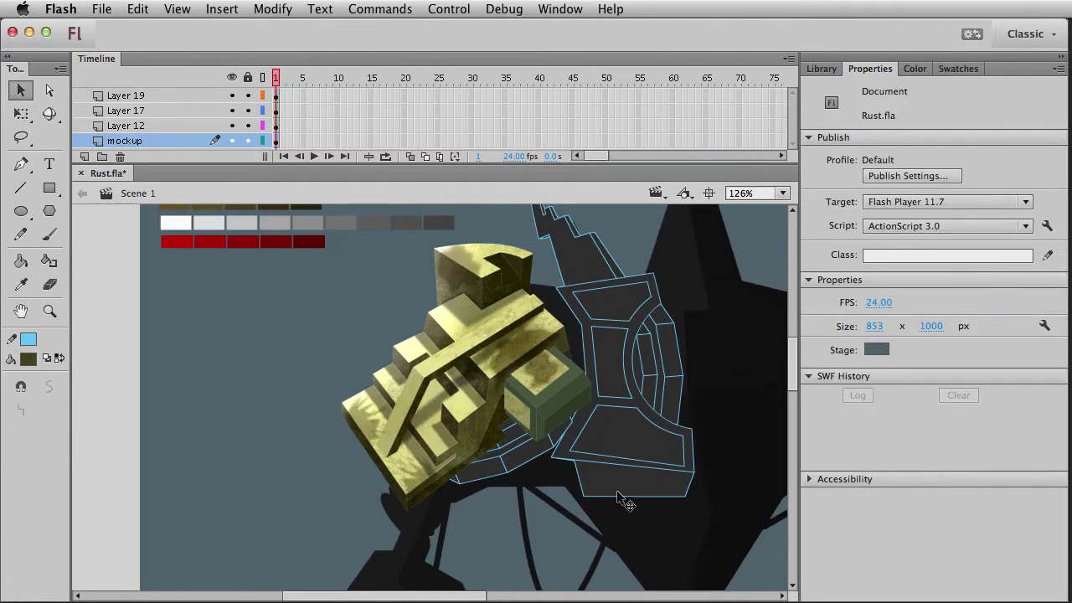
{"action": "left_click", "coordinate": [481, 494]}
{"action": "double_click", "coordinate": [479, 491]}
{"action": "double_click", "coordinate": [477, 485]}
{"action": "double_click", "coordinate": [470, 460]}
{"action": "double_click", "coordinate": [471, 455]}
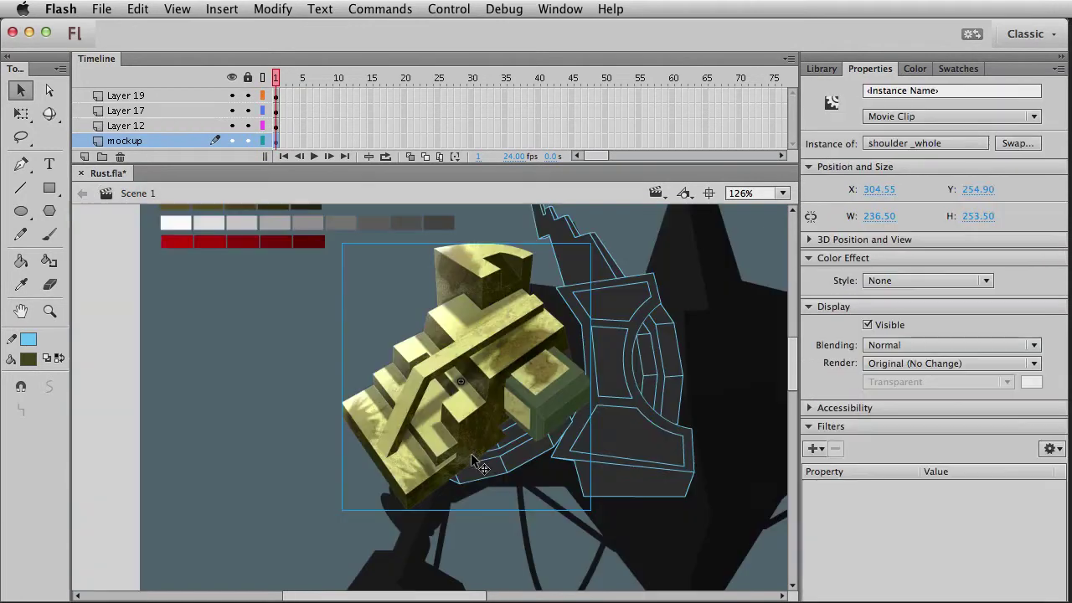
{"action": "double_click", "coordinate": [471, 445]}
{"action": "left_click", "coordinate": [473, 436]}
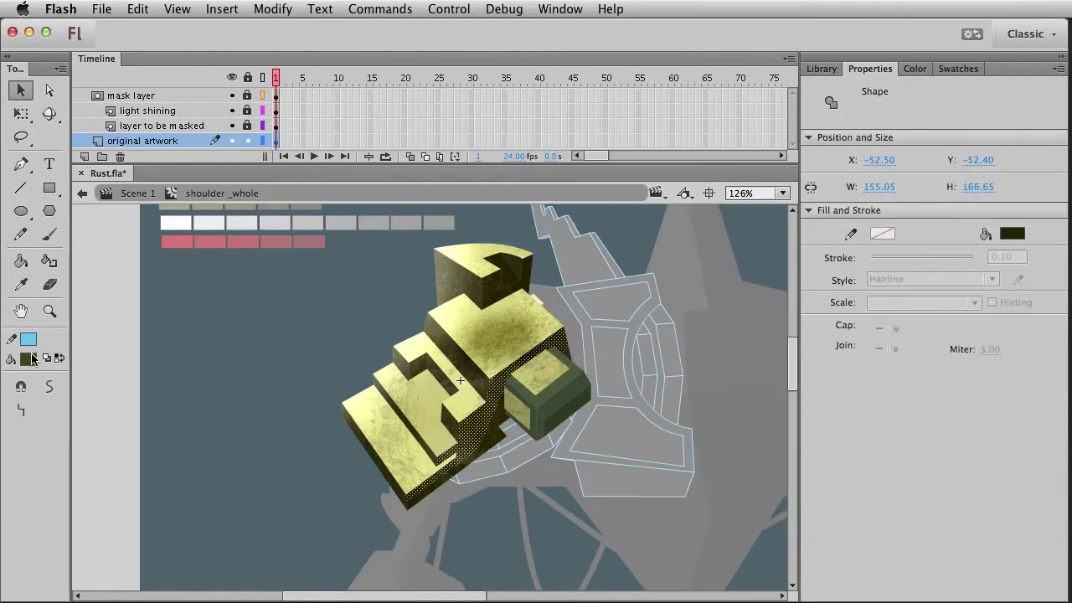
{"action": "left_click", "coordinate": [31, 359]}
{"action": "left_click", "coordinate": [159, 540]}
{"action": "left_click", "coordinate": [274, 453]}
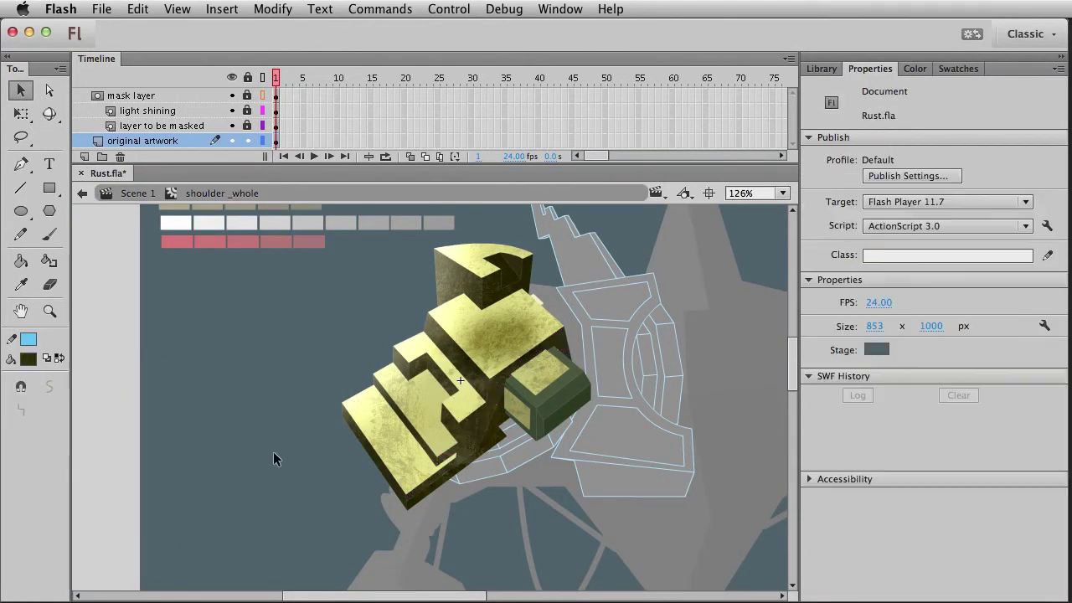
Set the shaded side face's fill to the darkest olive, #262600
{"action": "left_click", "coordinate": [477, 428]}
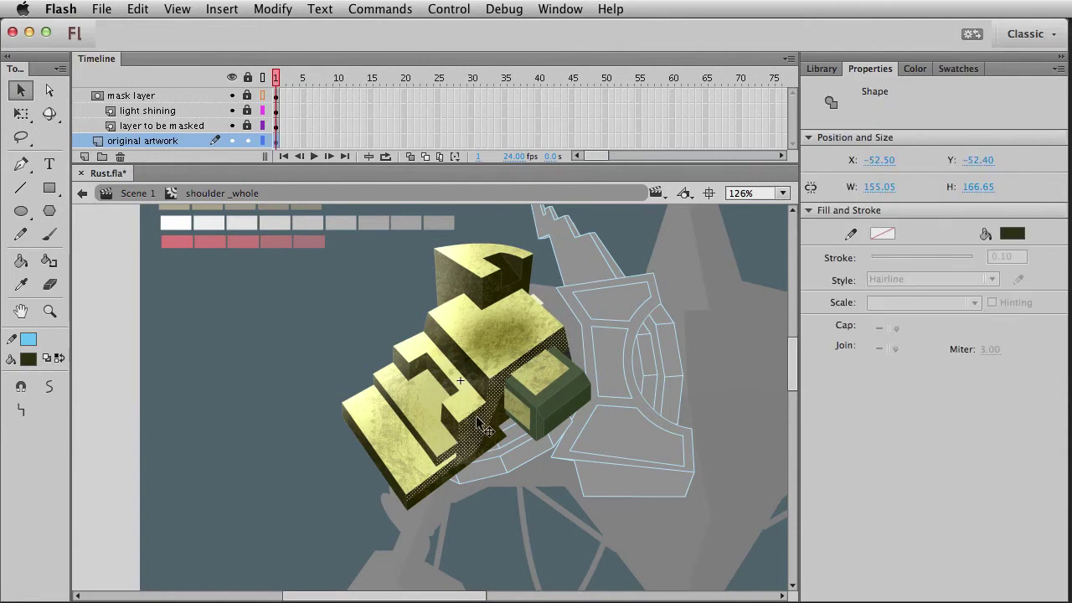
{"action": "left_click", "coordinate": [32, 360]}
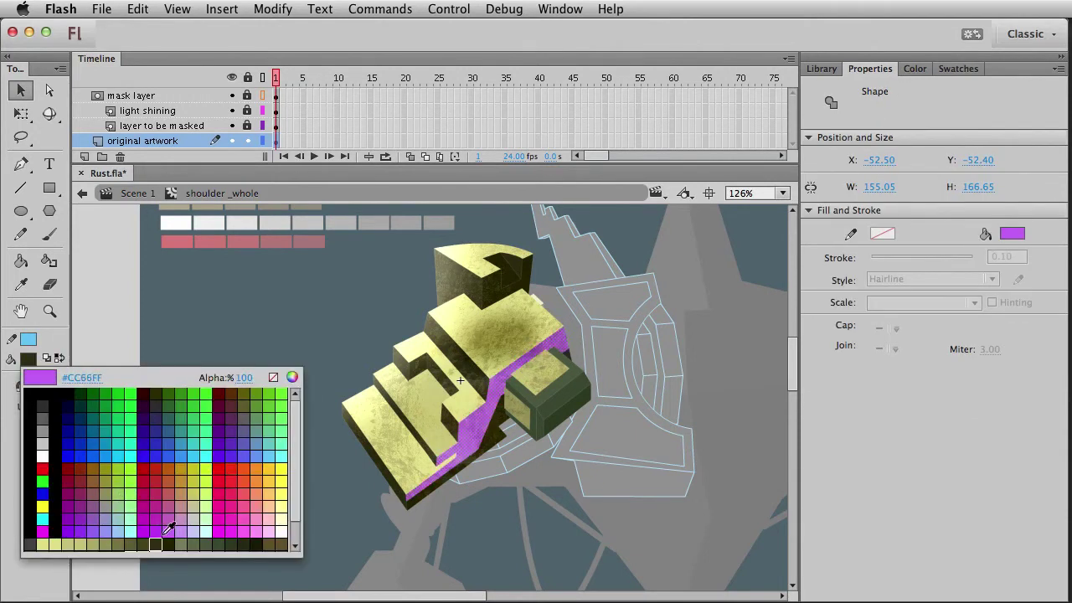
{"action": "key", "text": "Escape"}
{"action": "left_click", "coordinate": [212, 500]}
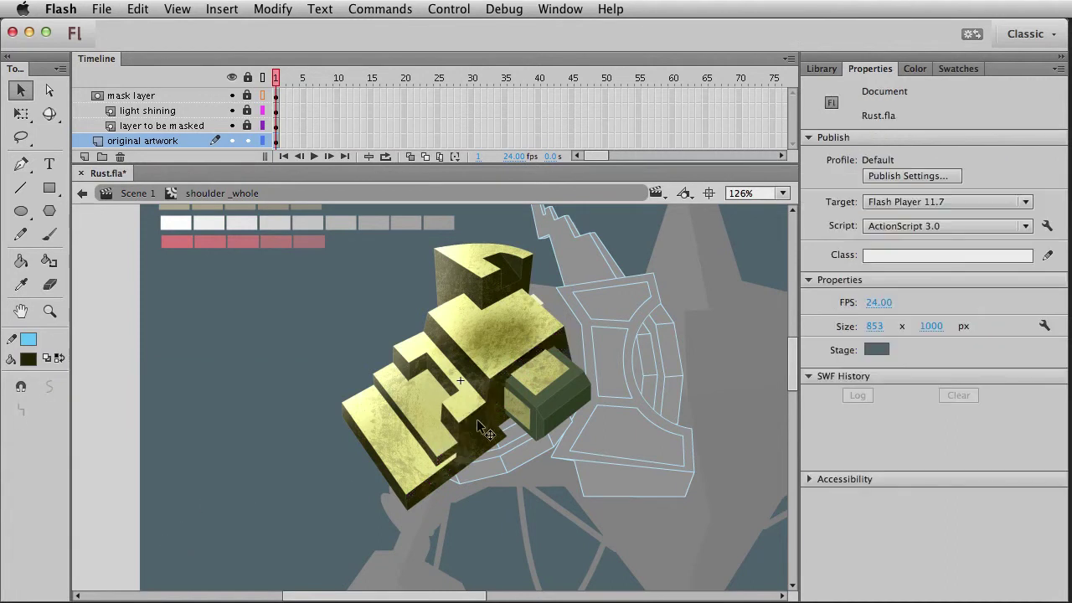
Lighten the shaded left-facing sides of the shoulder's steps with a mid-olive fill in the original artwork and return to the main scene
{"action": "left_click", "coordinate": [450, 421]}
{"action": "left_click", "coordinate": [285, 452]}
{"action": "left_click", "coordinate": [22, 261]}
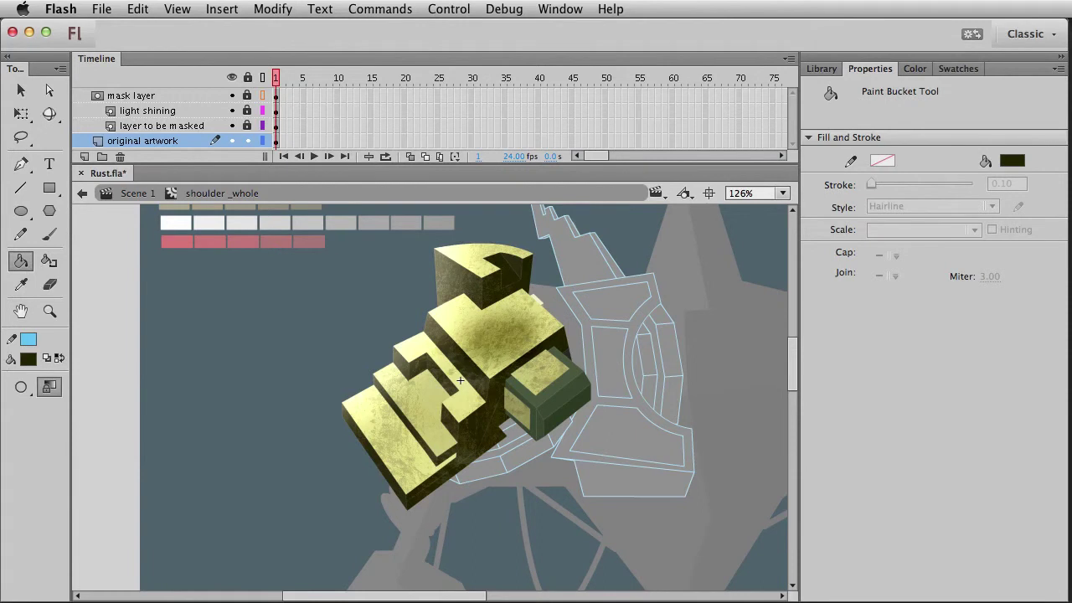
{"action": "left_click", "coordinate": [32, 359]}
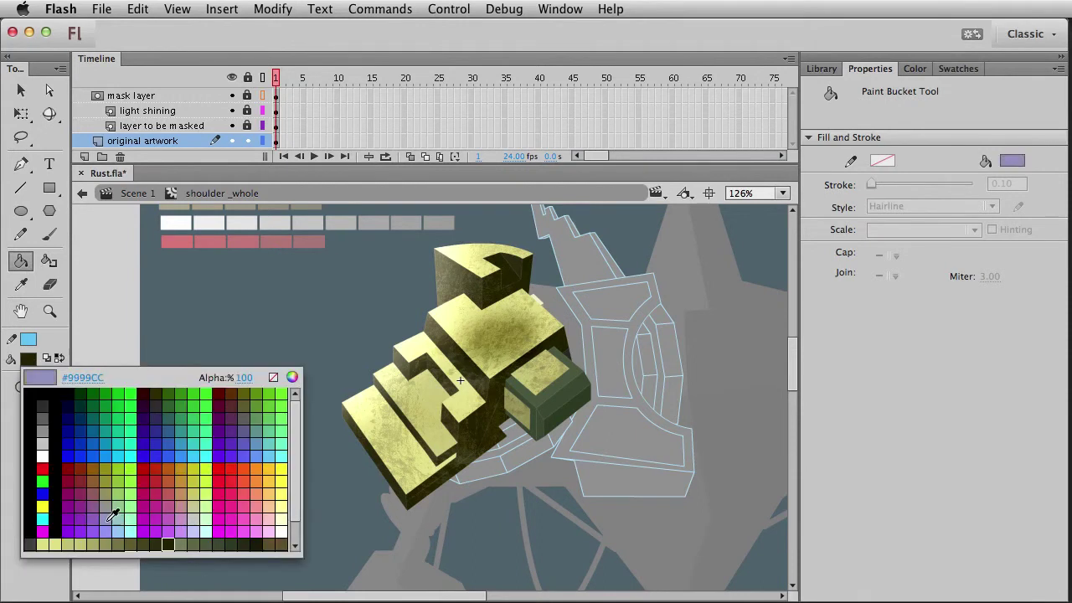
{"action": "left_click", "coordinate": [144, 545]}
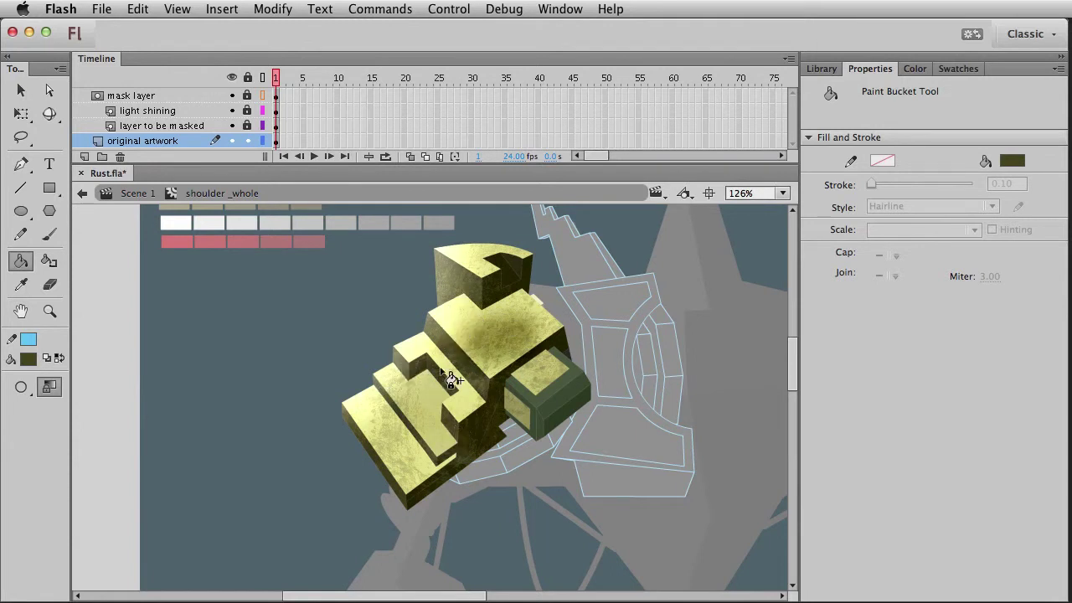
{"action": "left_click", "coordinate": [27, 362]}
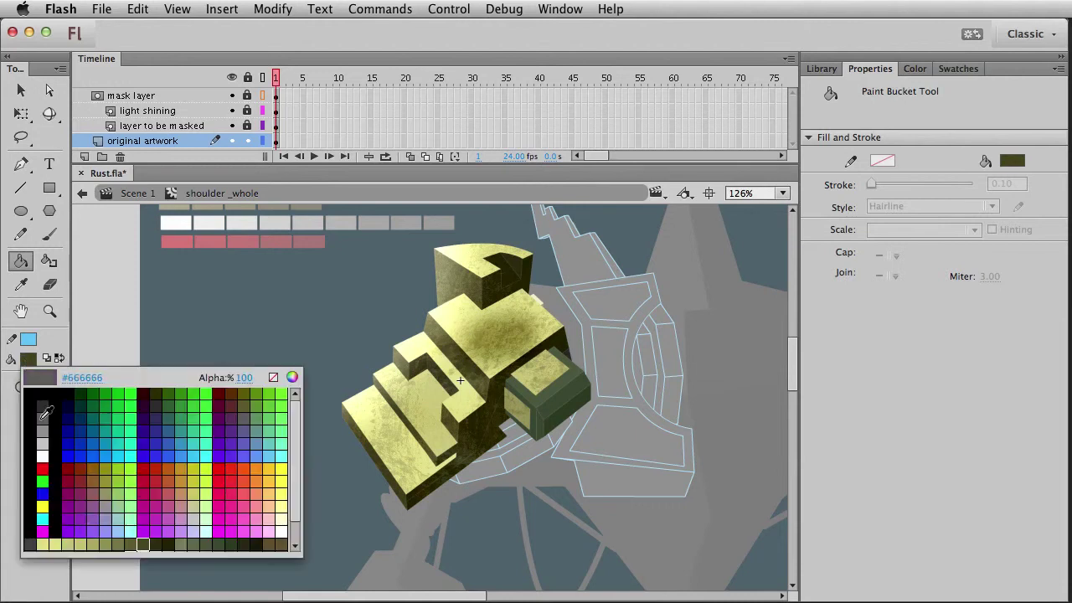
{"action": "left_click", "coordinate": [124, 541]}
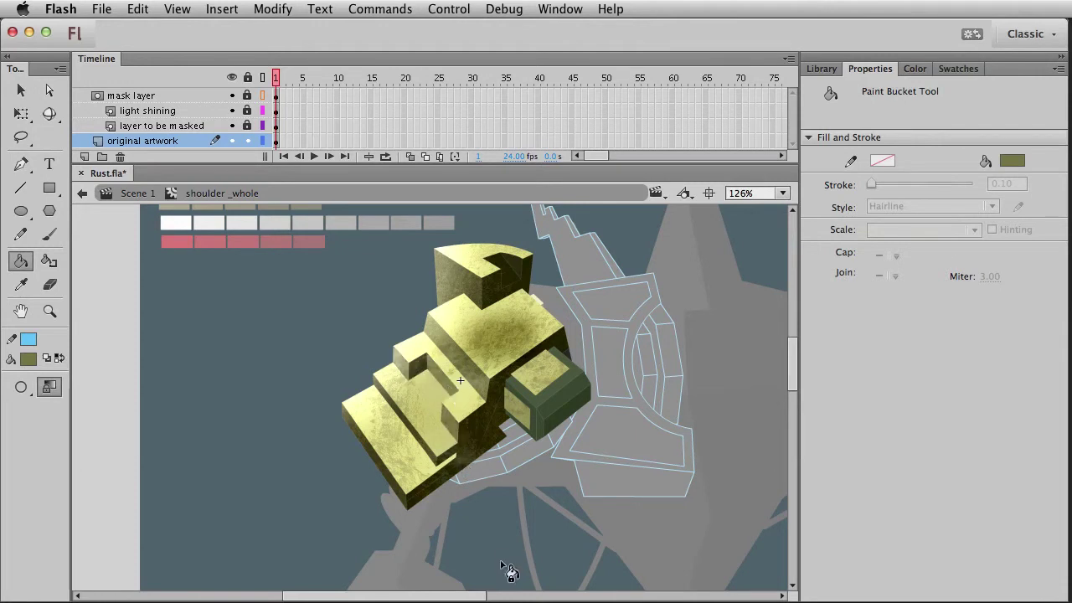
{"action": "key", "text": "super+e"}
{"action": "key", "text": "v"}
{"action": "left_click", "coordinate": [339, 501]}
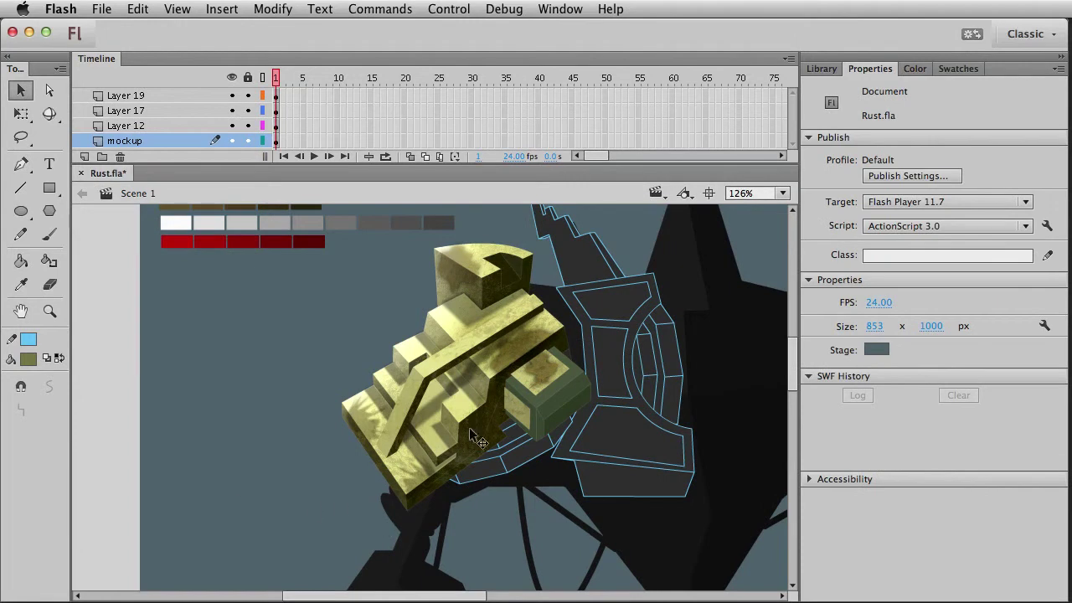
Apply an Alpha color effect of 28% to the shadow3 clip on the shoulder
{"action": "left_click", "coordinate": [478, 439]}
{"action": "left_click", "coordinate": [146, 413]}
{"action": "left_click_drag", "start_coordinate": [450, 502], "coordinate": [407, 502]}
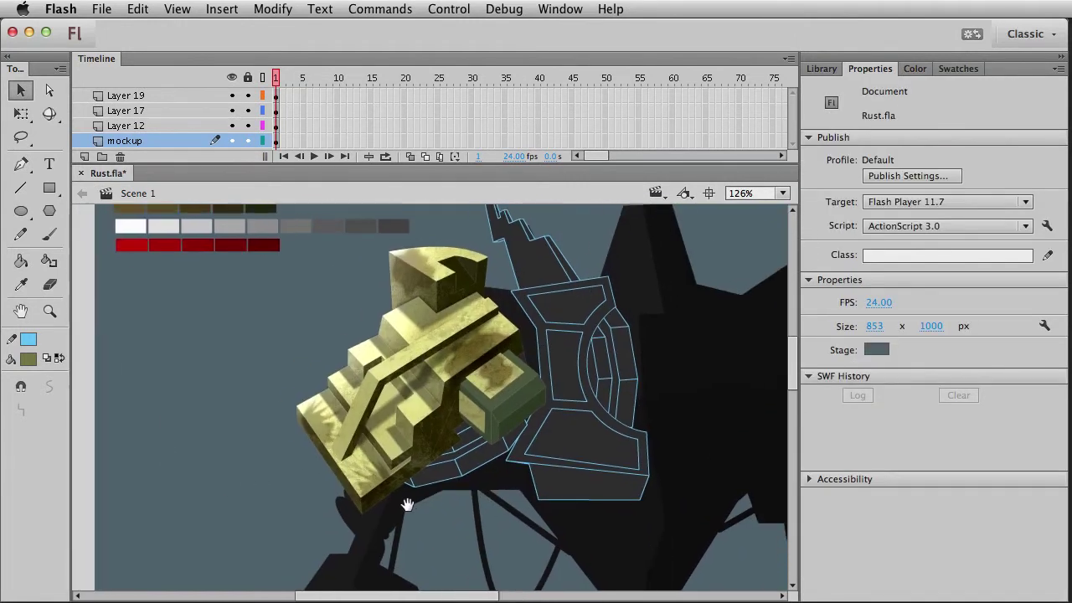
{"action": "left_click", "coordinate": [389, 440]}
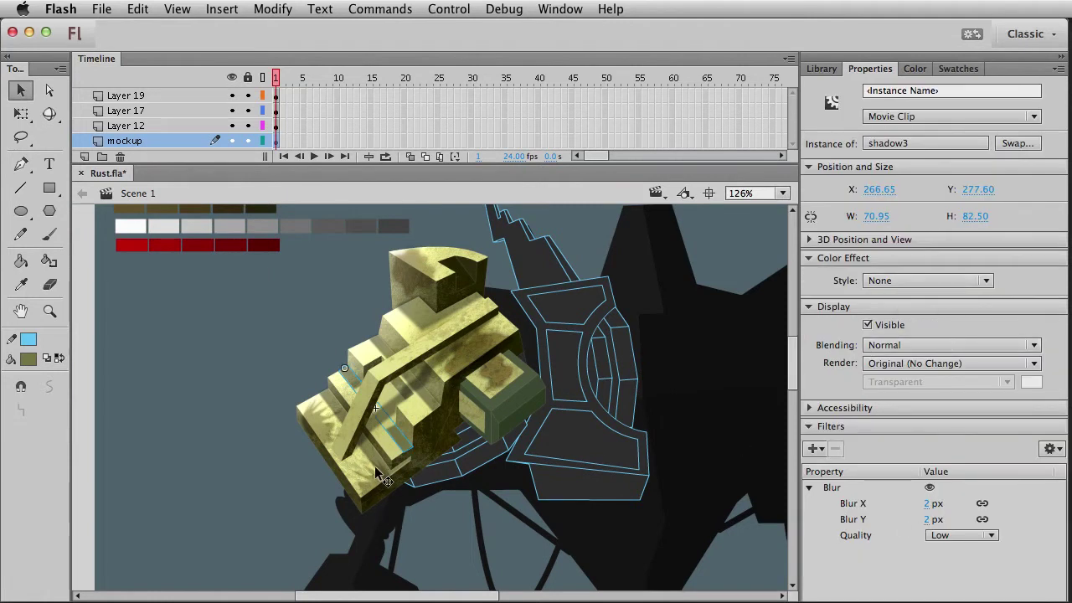
{"action": "left_click", "coordinate": [913, 281]}
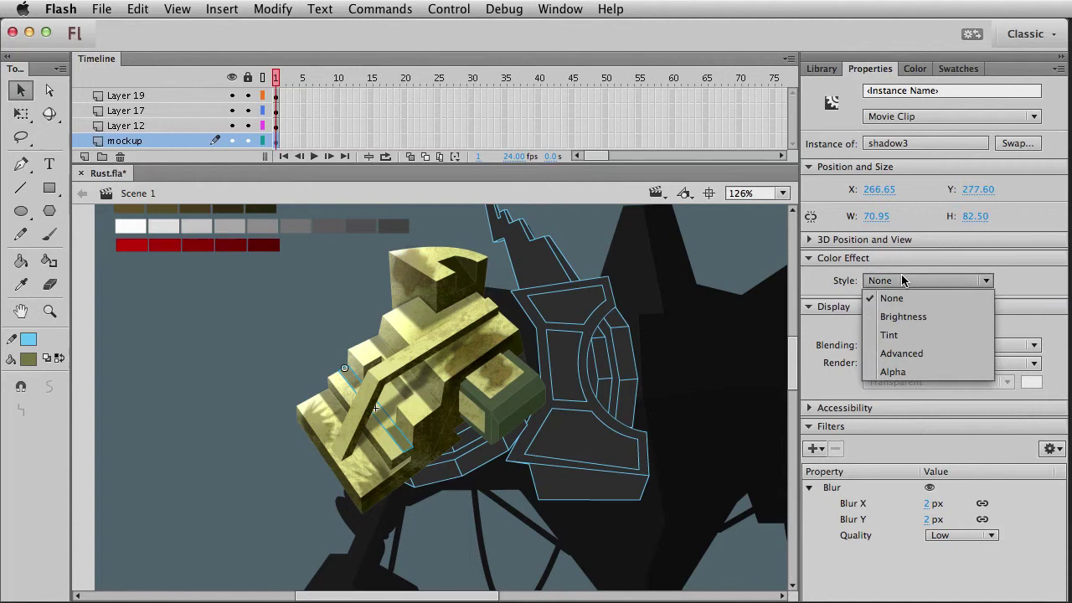
{"action": "left_click", "coordinate": [923, 373]}
{"action": "left_click_drag", "start_coordinate": [893, 306], "coordinate": [904, 307]}
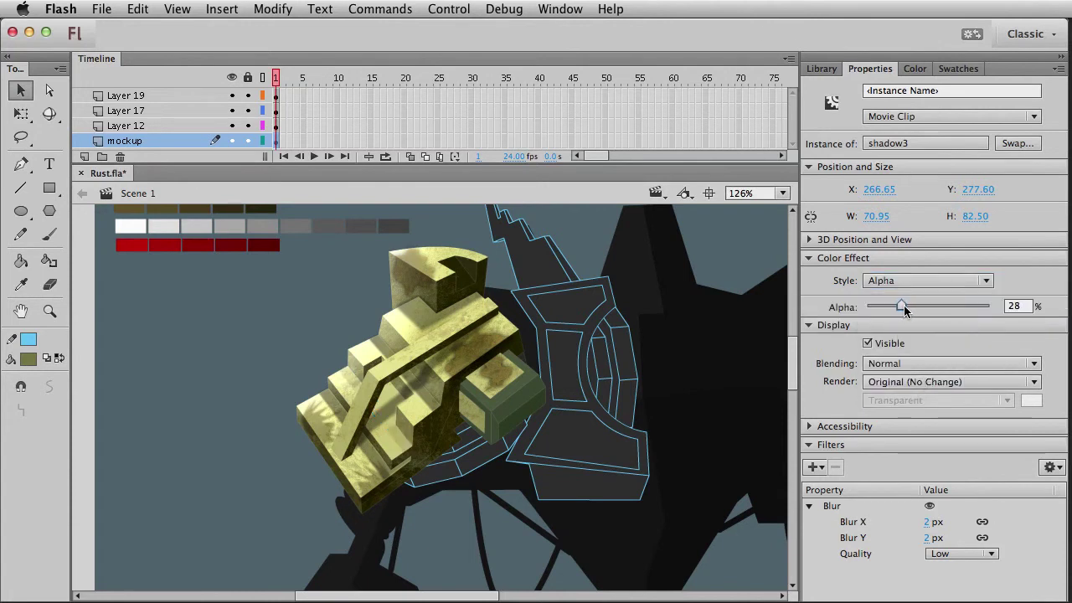
Apply an Alpha color effect of 34% to the shadow2 clip on the shoulder
{"action": "left_click", "coordinate": [429, 392]}
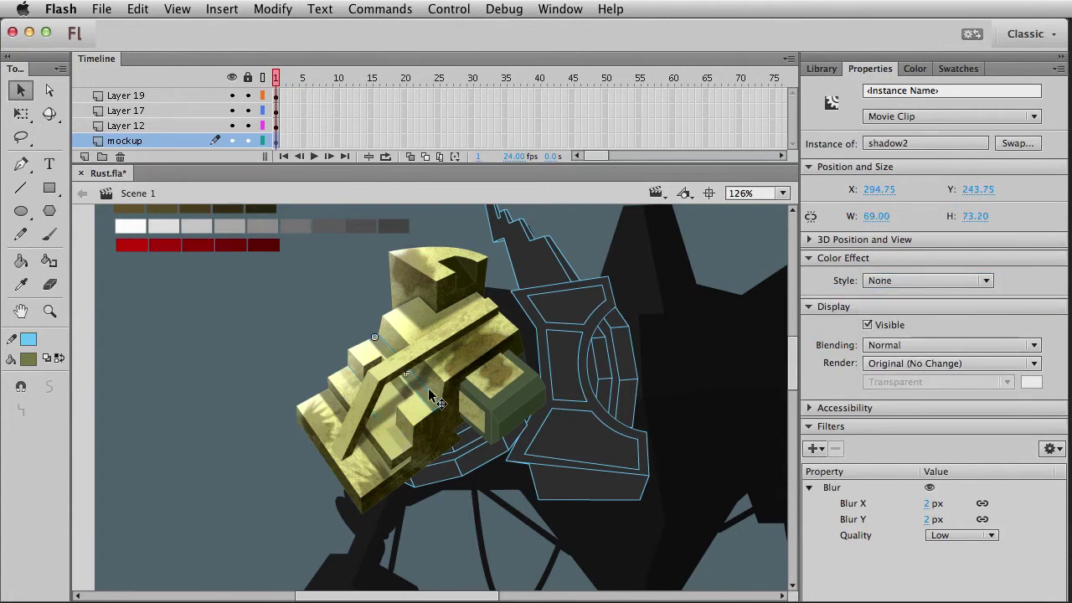
{"action": "left_click", "coordinate": [883, 284]}
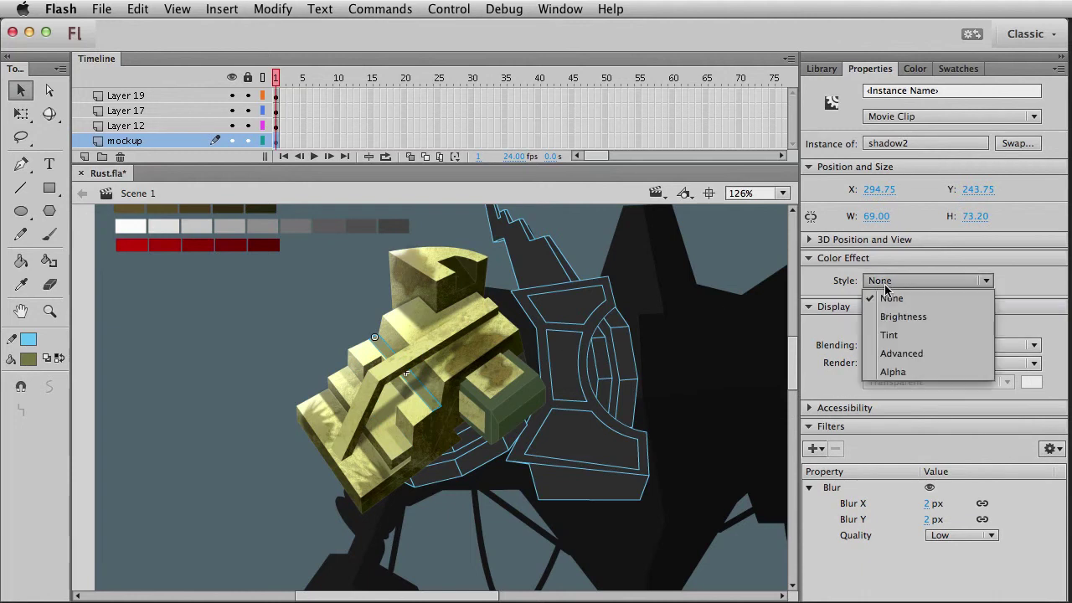
{"action": "left_click", "coordinate": [895, 371]}
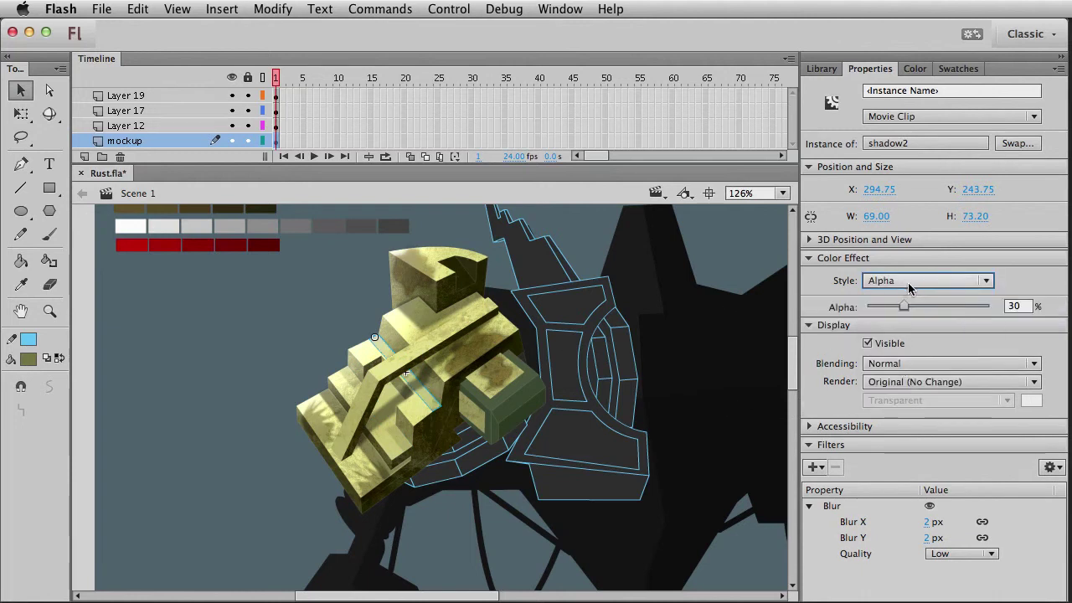
{"action": "left_click_drag", "start_coordinate": [902, 307], "coordinate": [909, 307]}
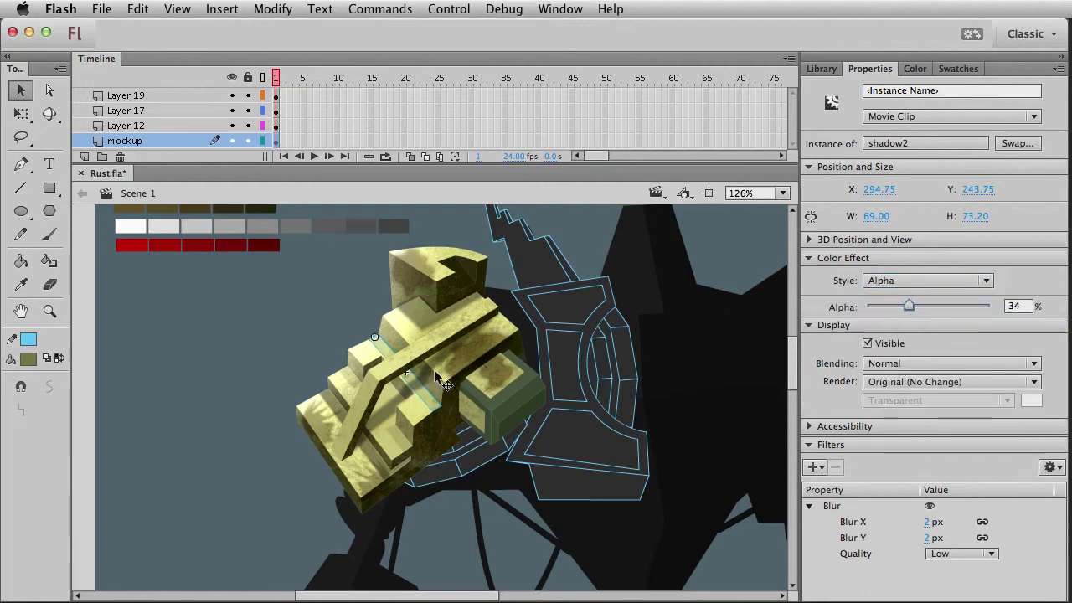
Apply the Alpha color effect to the cast shadow beside the shoulder's lowest step
{"action": "left_click", "coordinate": [385, 471]}
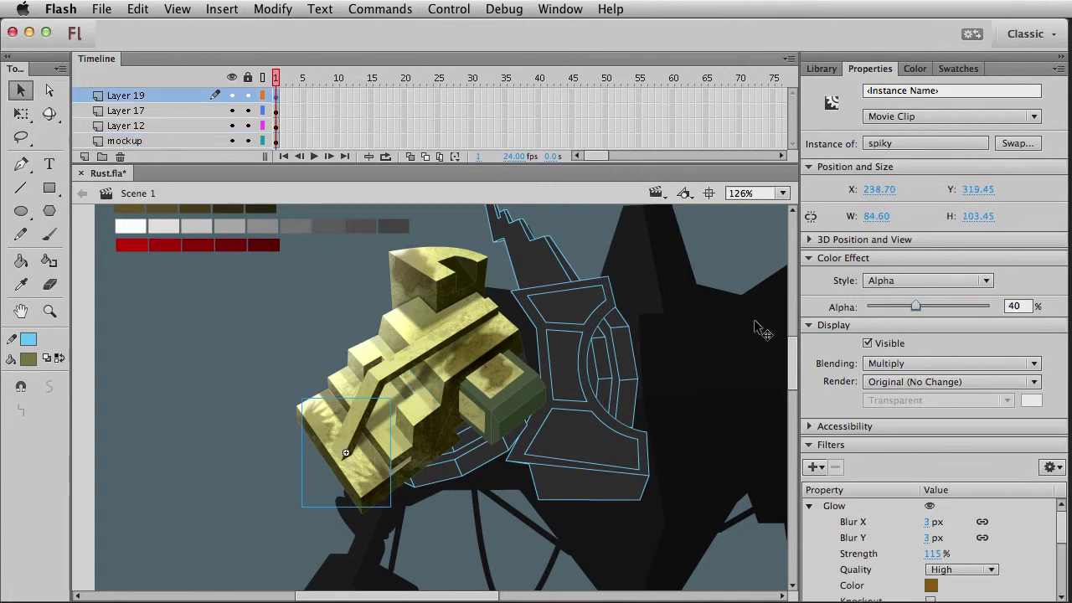
{"action": "left_click", "coordinate": [330, 391]}
{"action": "left_click", "coordinate": [926, 280]}
{"action": "left_click", "coordinate": [894, 371]}
{"action": "left_click", "coordinate": [301, 329]}
Save the file and open the shoulder _whole clip for editing, focused on the green block
{"action": "mouse_move", "coordinate": [474, 466]}
{"action": "left_mouse_down"}
{"action": "mouse_move", "coordinate": [612, 404]}
{"action": "mouse_move", "coordinate": [473, 483]}
{"action": "left_mouse_up"}
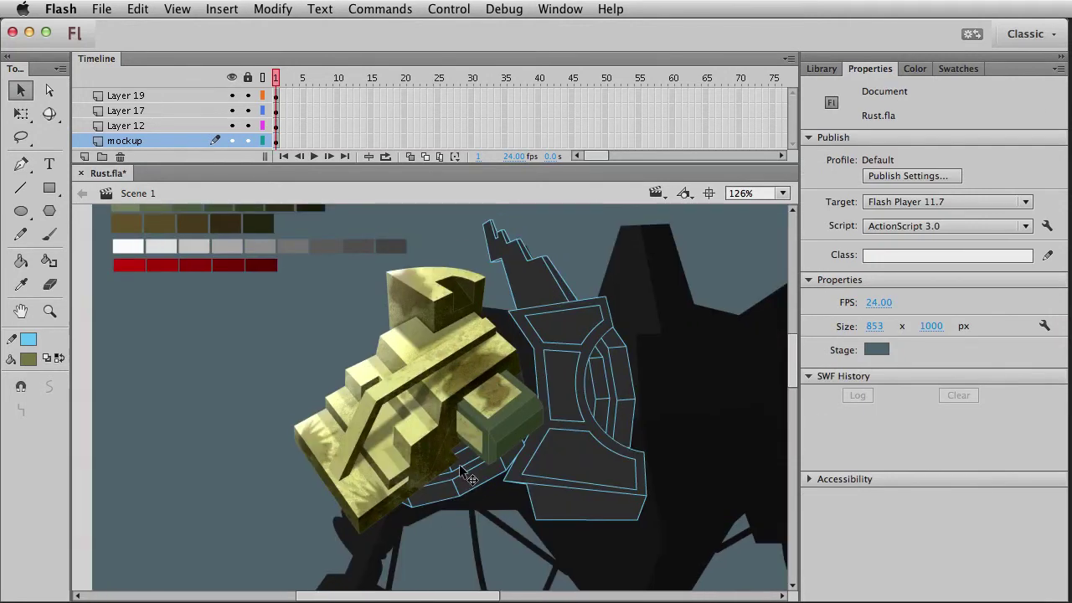
{"action": "left_click", "coordinate": [491, 423]}
{"action": "left_click", "coordinate": [514, 462]}
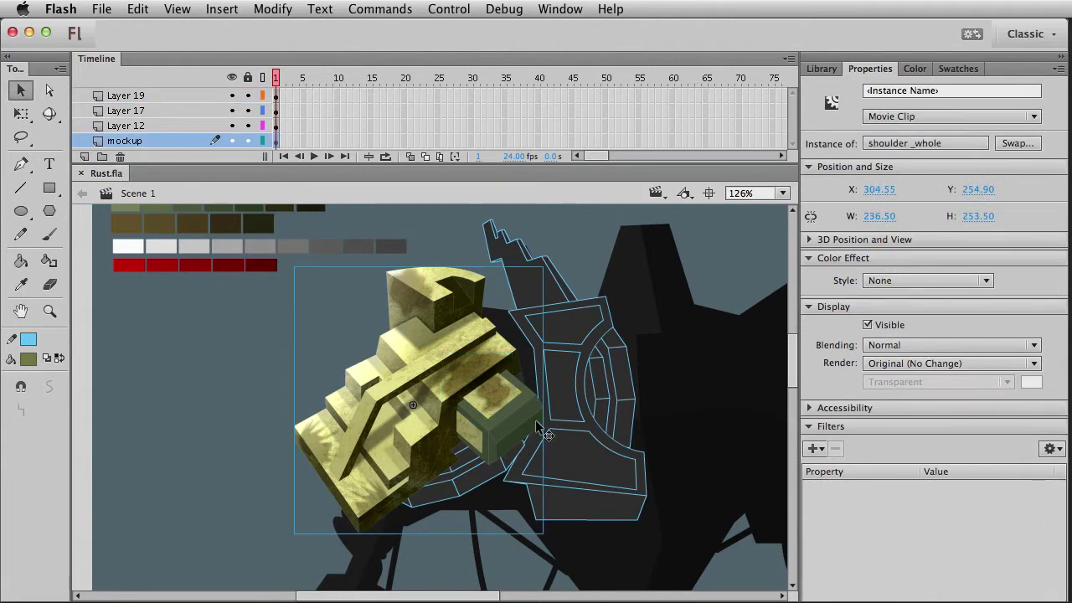
{"action": "double_click", "coordinate": [523, 419]}
{"action": "left_click", "coordinate": [520, 432]}
{"action": "left_click", "coordinate": [532, 424]}
{"action": "left_click", "coordinate": [524, 447]}
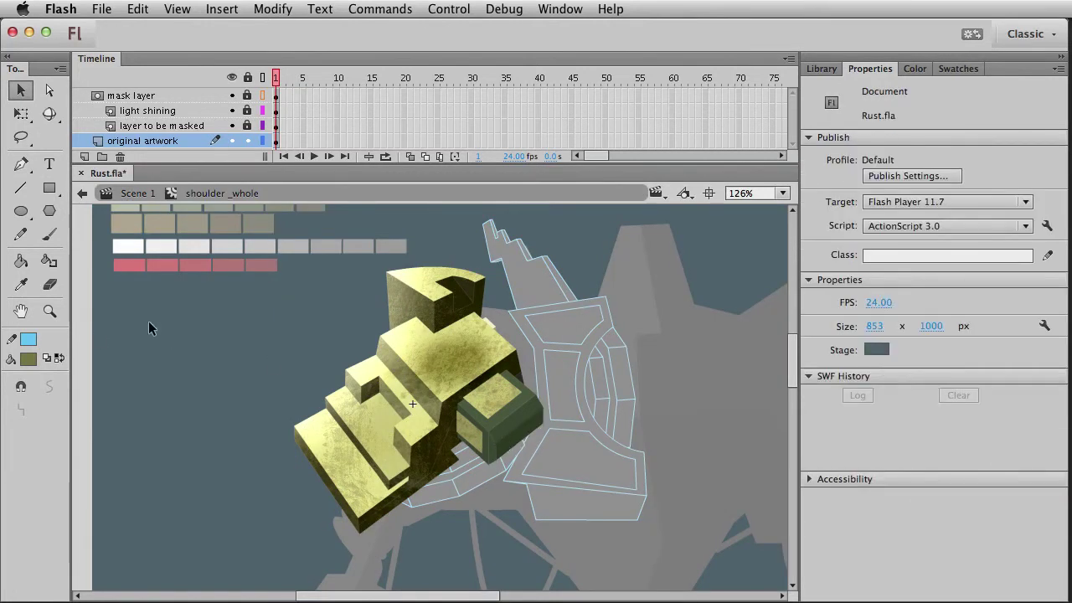
{"action": "left_click", "coordinate": [50, 310]}
{"action": "left_click_drag", "start_coordinate": [419, 328], "coordinate": [584, 488]}
{"action": "key", "text": "v"}
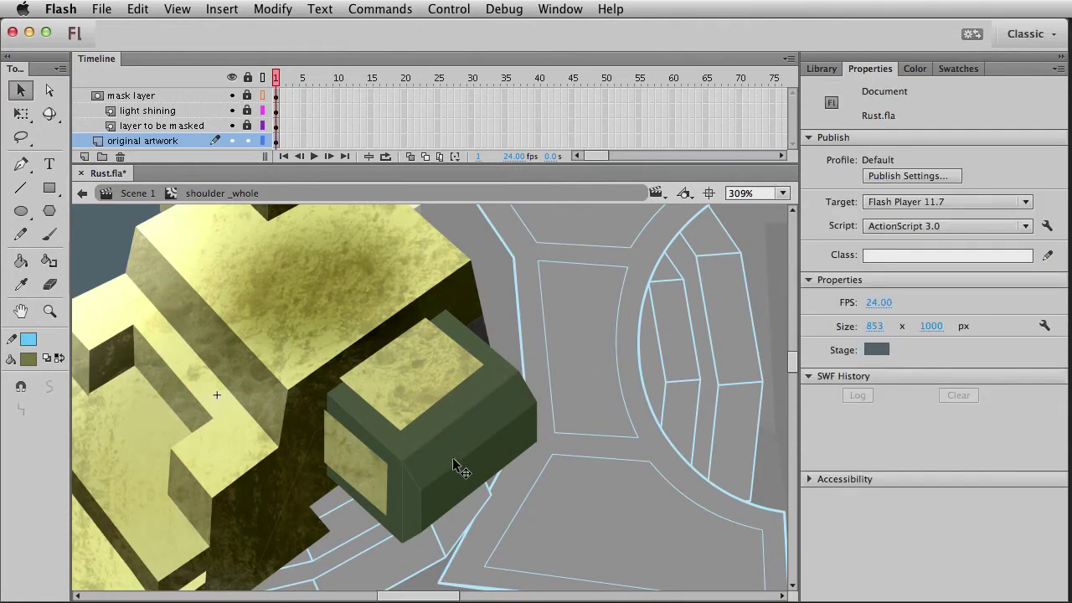
Try to delete a thin edge line beside the green block's narrow corner face
{"action": "left_click", "coordinate": [418, 488]}
{"action": "key", "text": "BackSpace"}
{"action": "left_click", "coordinate": [426, 519]}
{"action": "key", "text": "super+z"}
{"action": "key", "text": "super+z"}
{"action": "key", "text": "super+z"}
Delete the thin edge line between the green block's narrow corner face and its neighbouring bevel
{"action": "left_click", "coordinate": [417, 511]}
{"action": "left_click", "coordinate": [445, 562]}
{"action": "left_click", "coordinate": [418, 487]}
{"action": "key", "text": "BackSpace"}
{"action": "left_click", "coordinate": [414, 534]}
{"action": "left_click", "coordinate": [461, 548]}
Fill the green block's narrow corner face with the green one swatch lighter than #434F38 and return to the main scene
{"action": "left_click", "coordinate": [412, 507]}
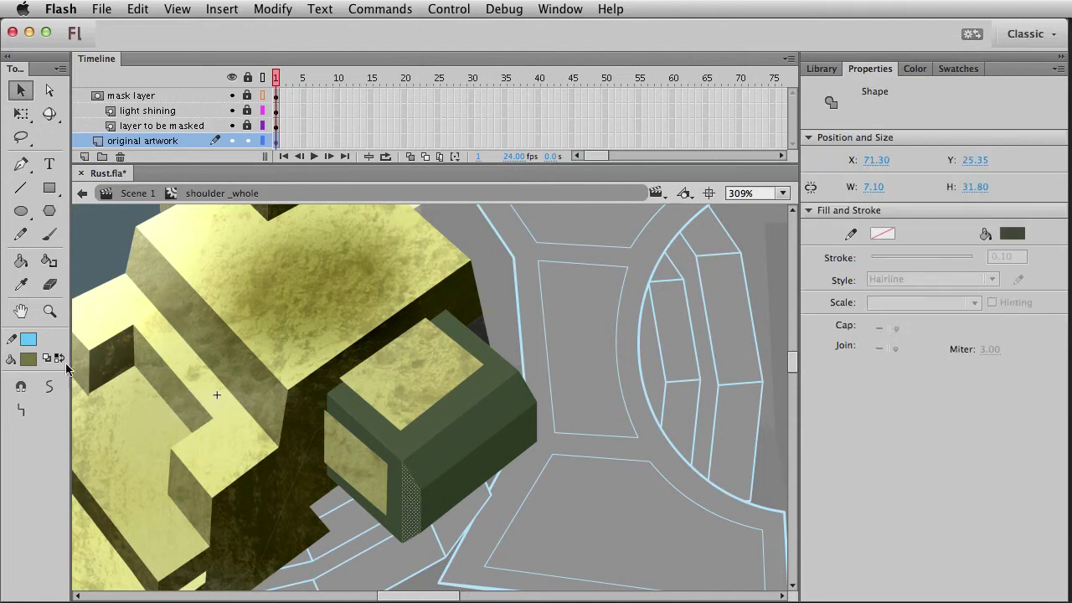
{"action": "left_click", "coordinate": [21, 285]}
{"action": "left_click", "coordinate": [410, 502]}
{"action": "left_click", "coordinate": [33, 360]}
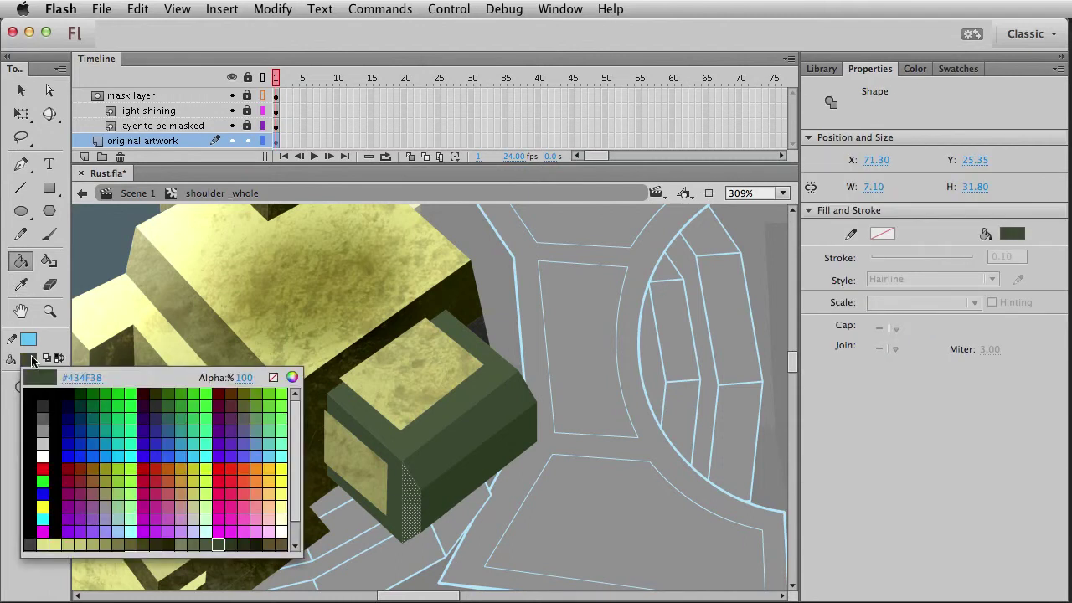
{"action": "left_click", "coordinate": [207, 544]}
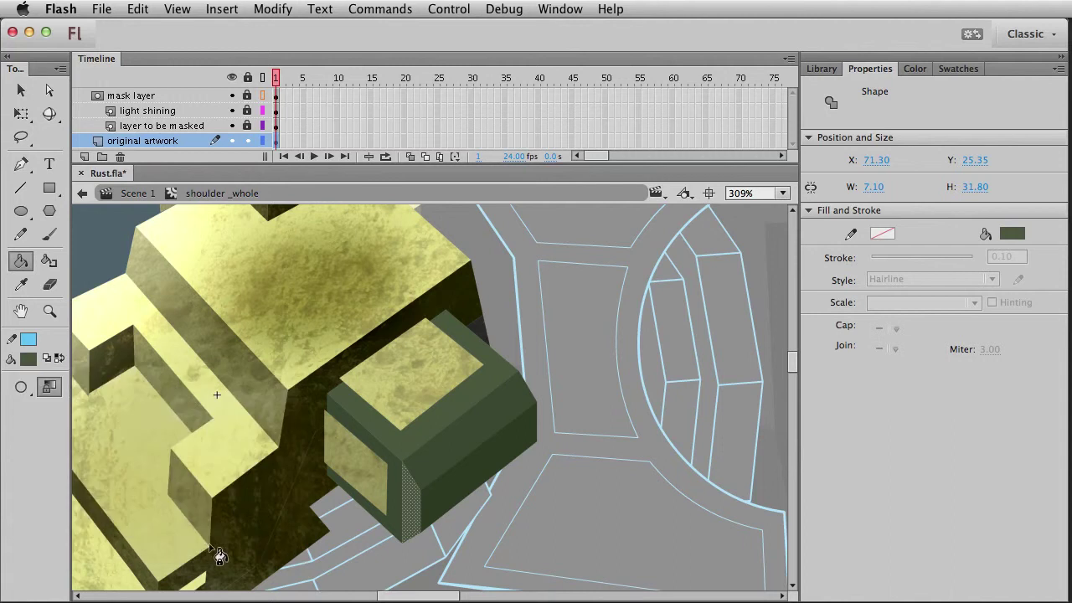
{"action": "key", "text": "v"}
{"action": "left_click", "coordinate": [473, 577]}
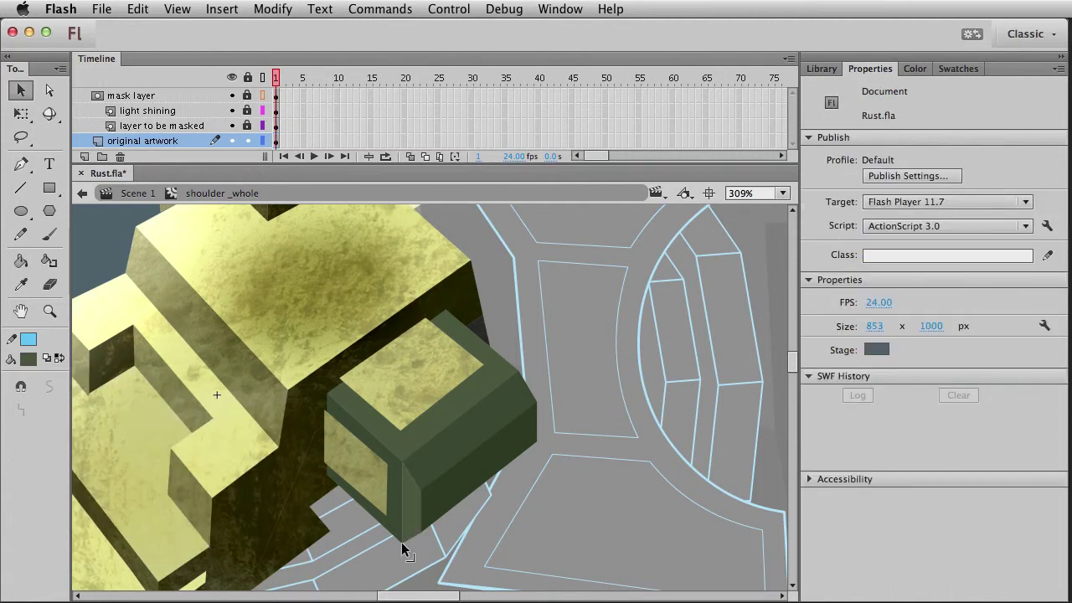
{"action": "double_click", "coordinate": [491, 573]}
{"action": "left_click", "coordinate": [496, 571]}
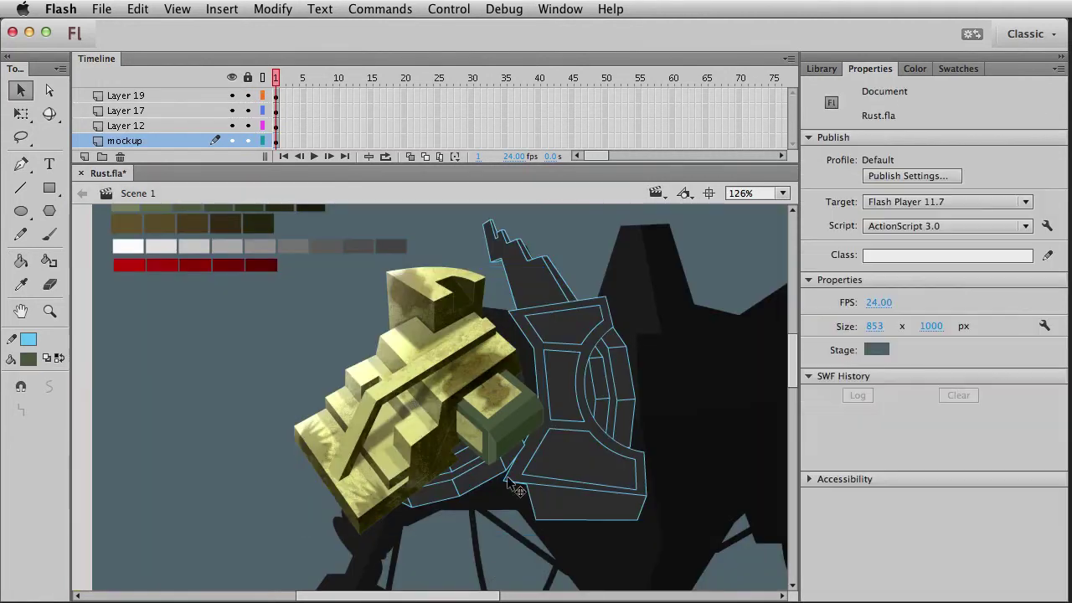
Reopen the shoulder _whole clip and focus on the green block's lower corner for editing
{"action": "double_click", "coordinate": [495, 443]}
{"action": "left_click", "coordinate": [493, 459]}
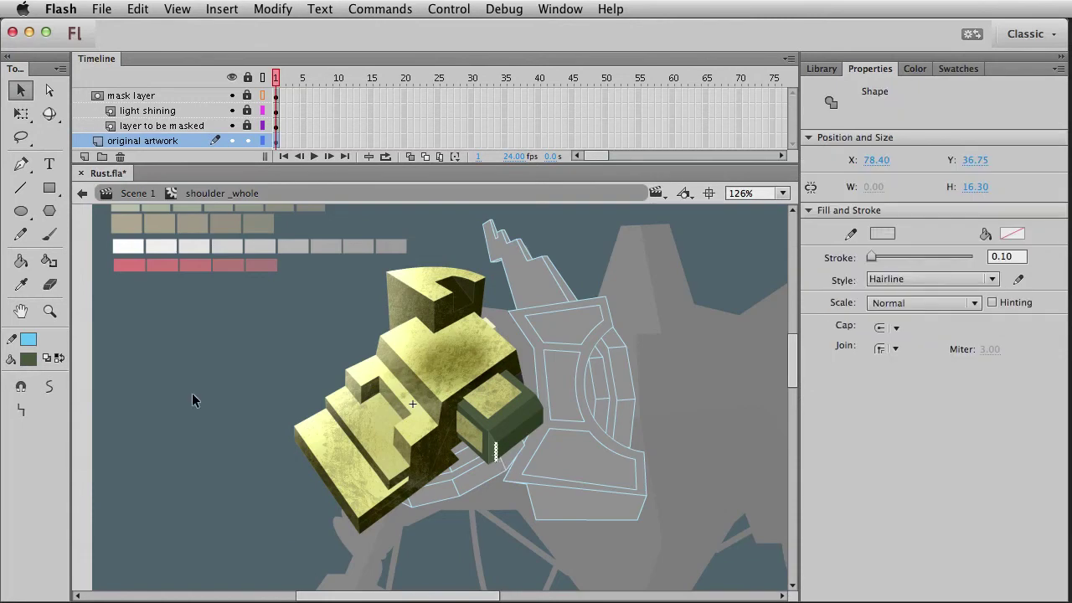
{"action": "left_click", "coordinate": [50, 311]}
{"action": "left_click_drag", "start_coordinate": [378, 365], "coordinate": [546, 495]}
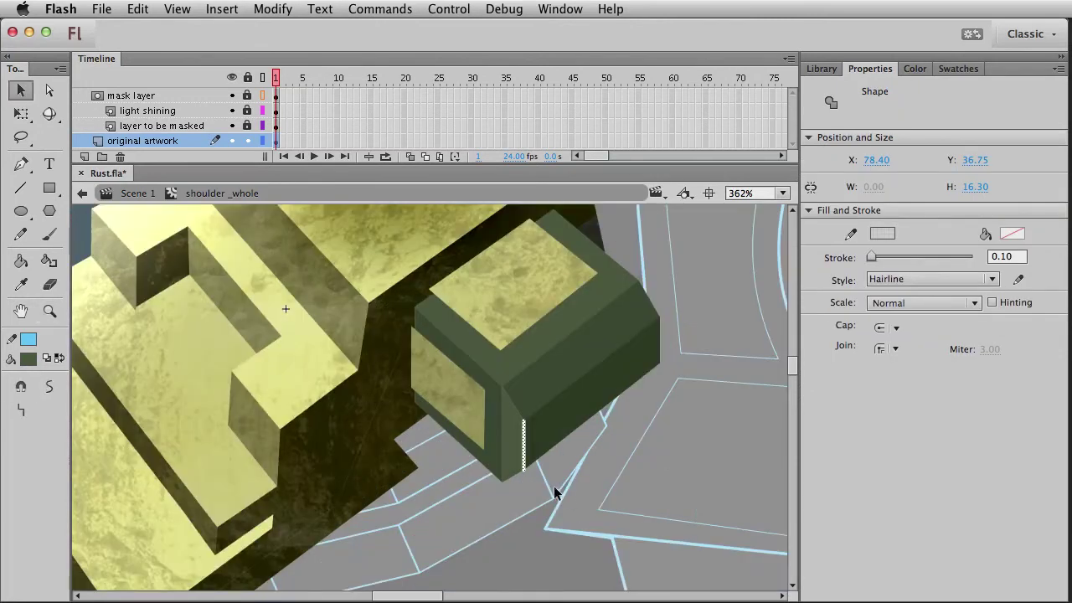
Try a near-black green fill on the green block's long lower side face
{"action": "left_click", "coordinate": [538, 438]}
{"action": "left_click", "coordinate": [21, 285]}
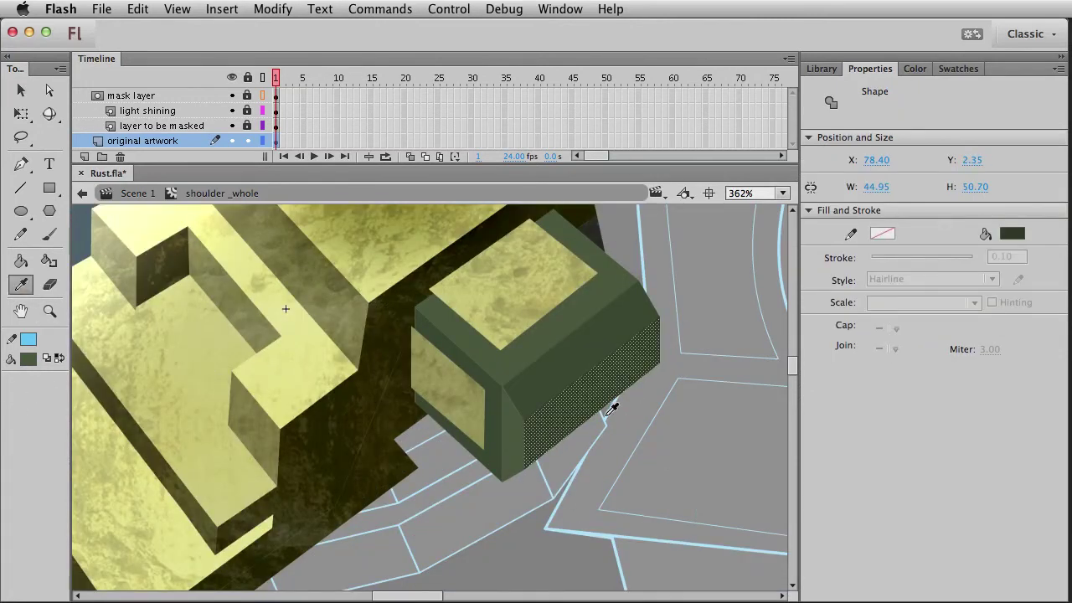
{"action": "left_click", "coordinate": [578, 412]}
{"action": "key", "text": "v"}
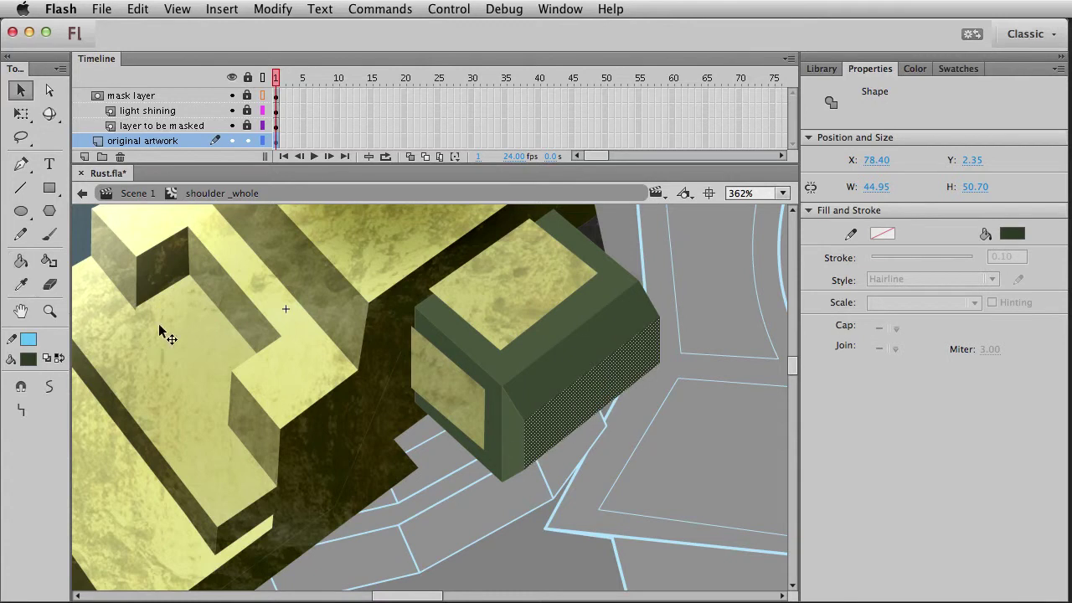
{"action": "left_click", "coordinate": [21, 262]}
{"action": "left_click", "coordinate": [28, 359]}
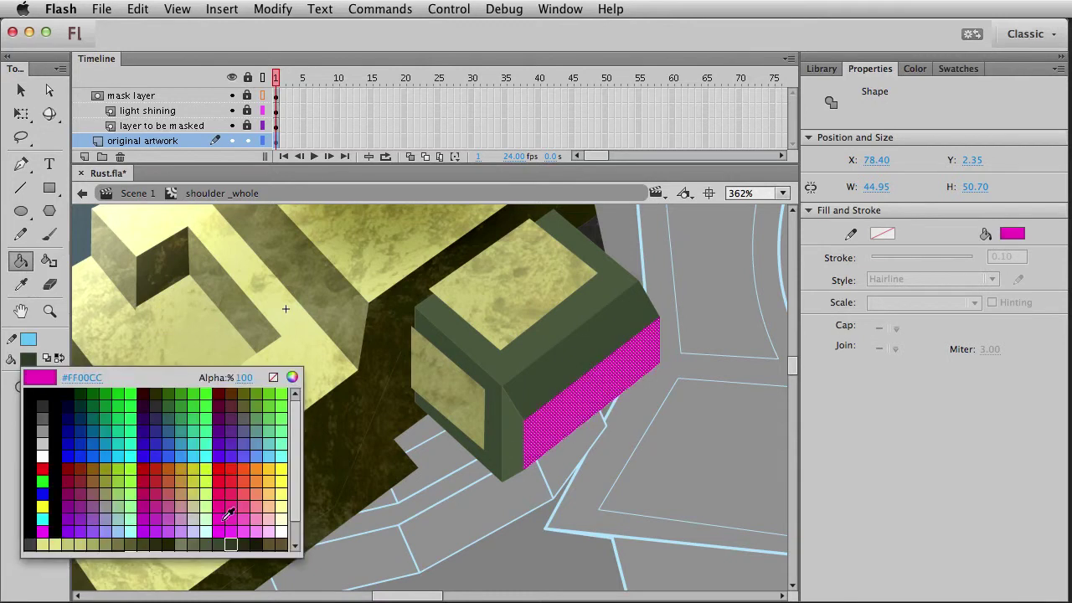
{"action": "left_click", "coordinate": [253, 544]}
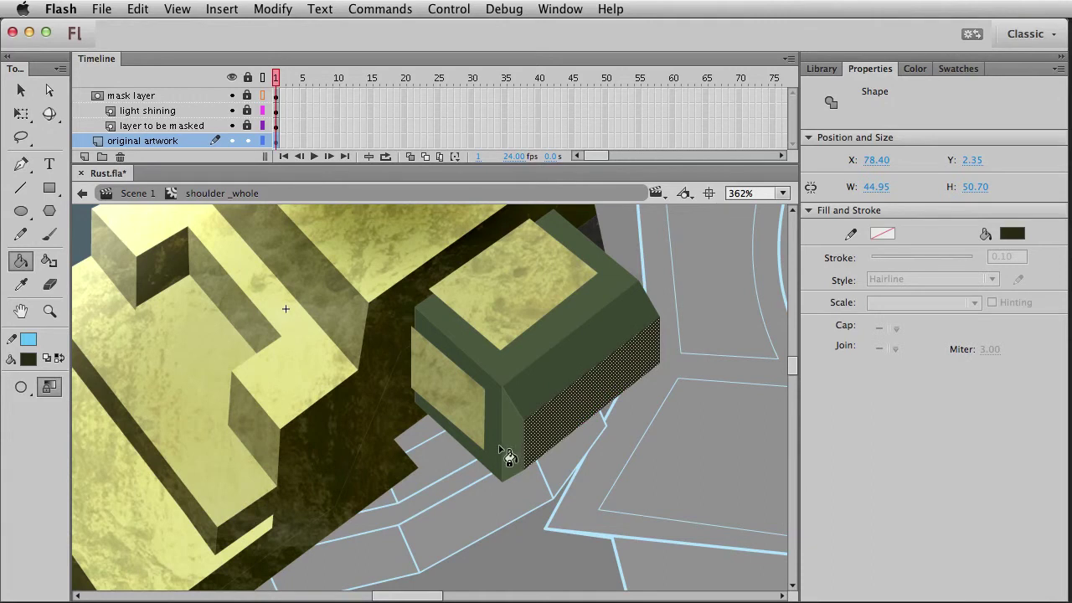
{"action": "key", "text": "v"}
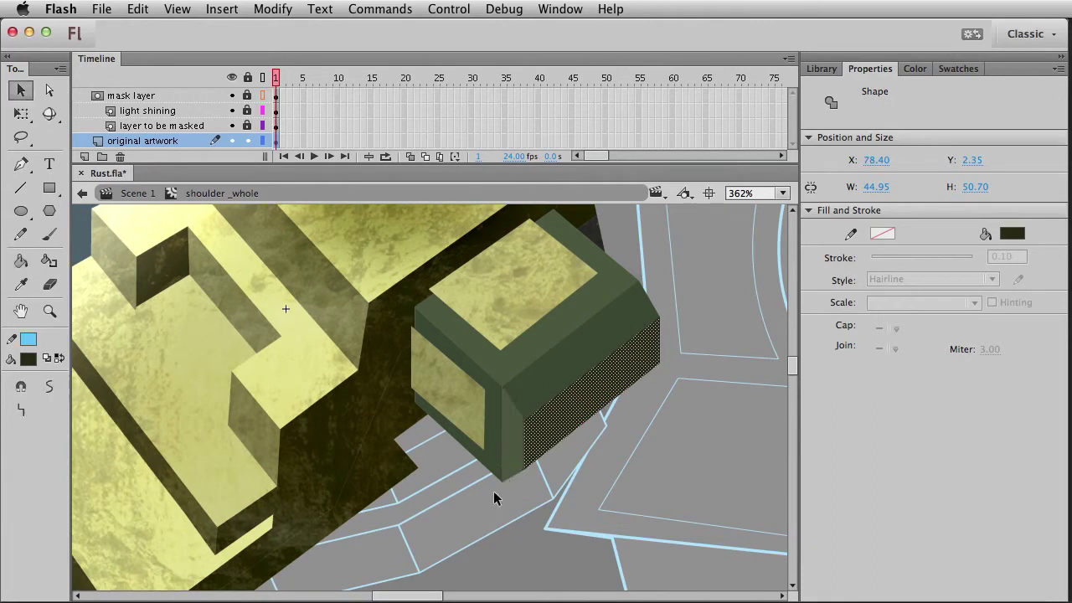
Try a lighter green fill on the block's long lower side face and undo the colour change
{"action": "left_click", "coordinate": [29, 361]}
{"action": "left_click", "coordinate": [232, 544]}
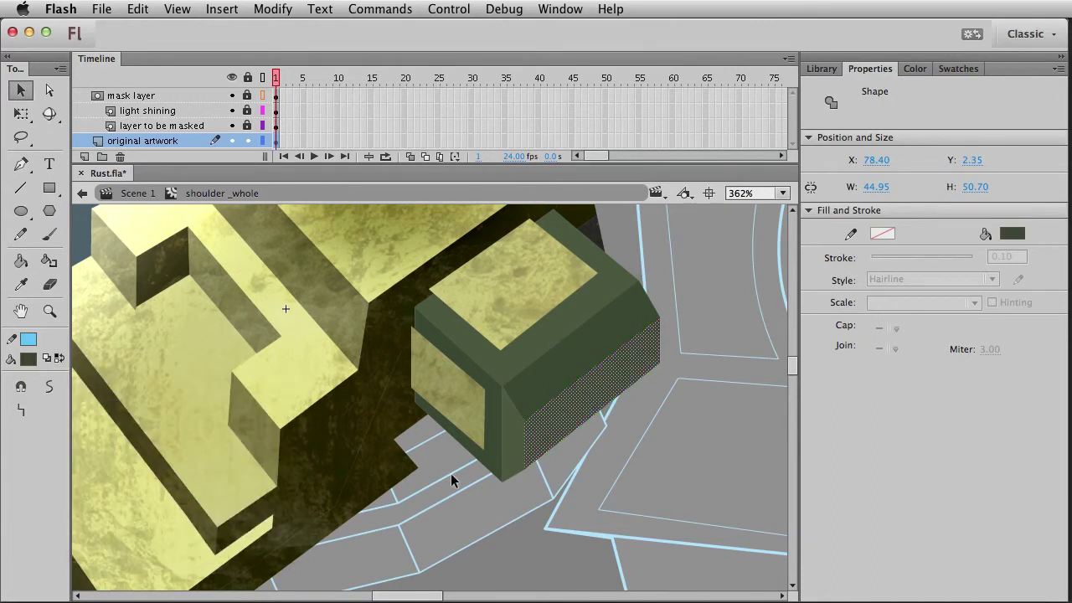
{"action": "left_click", "coordinate": [505, 558]}
{"action": "left_click", "coordinate": [505, 438]}
{"action": "left_click", "coordinate": [567, 425]}
{"action": "key", "text": "super+z"}
{"action": "left_click", "coordinate": [556, 531]}
{"action": "key", "text": "super+z"}
{"action": "left_click", "coordinate": [529, 478]}
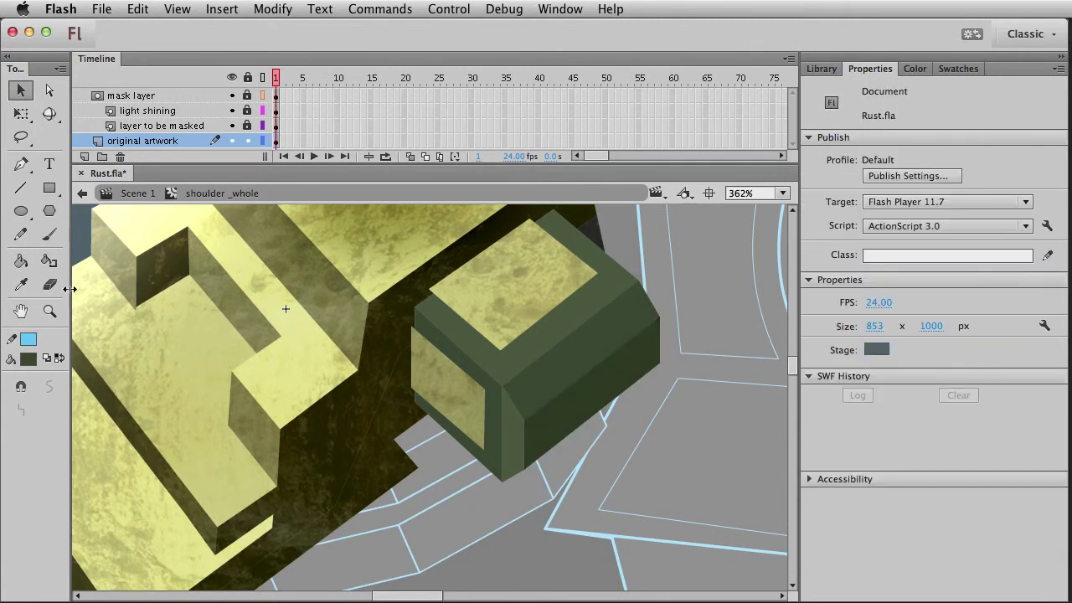
Darken the fill of the green block's narrow corner face by lowering the brightness of #434F38 in the colour picker
{"action": "left_click", "coordinate": [21, 261]}
{"action": "left_click", "coordinate": [29, 358]}
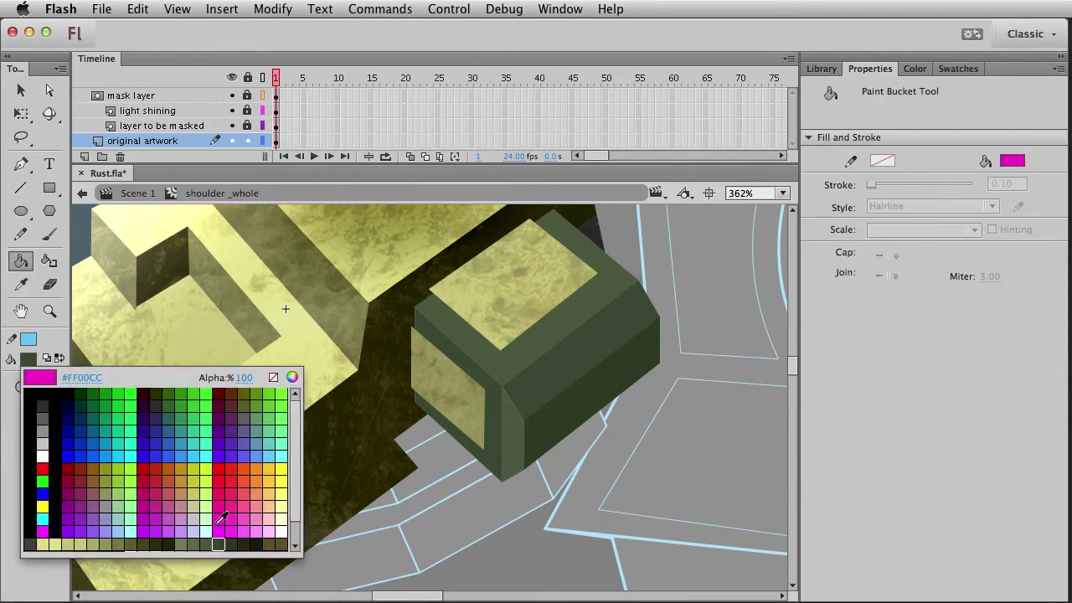
{"action": "left_click", "coordinate": [504, 403]}
{"action": "left_click", "coordinate": [519, 433]}
{"action": "key", "text": "v"}
{"action": "left_click", "coordinate": [519, 441]}
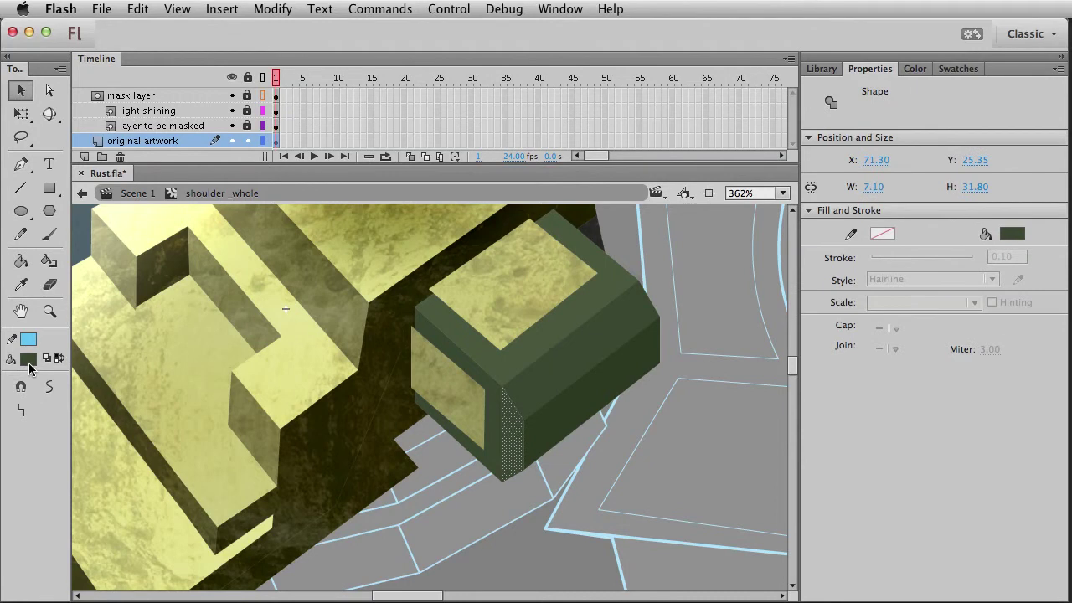
{"action": "left_click", "coordinate": [29, 365]}
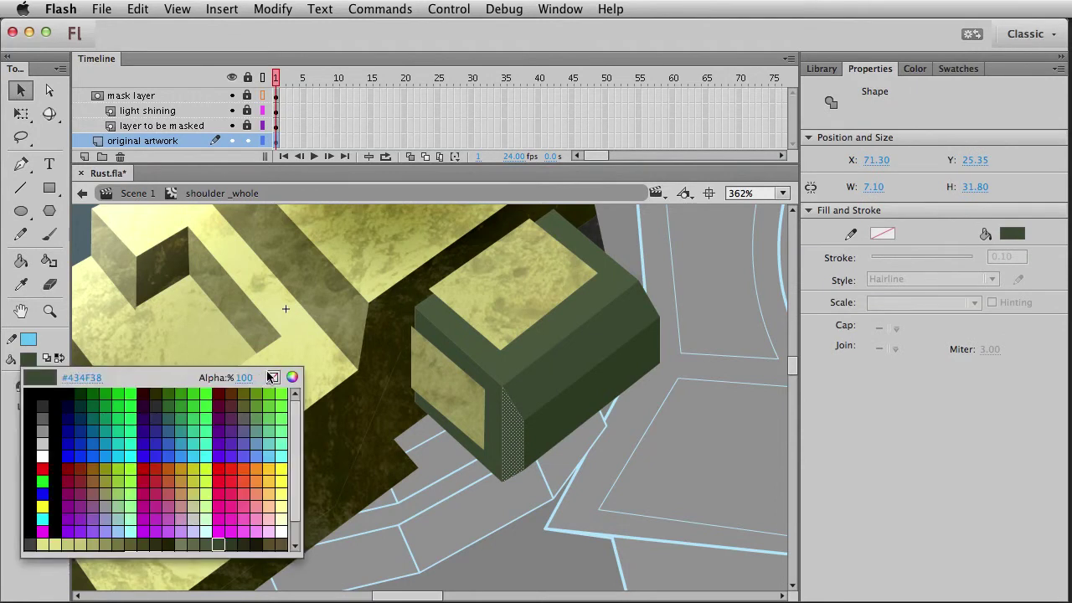
{"action": "left_click", "coordinate": [291, 377]}
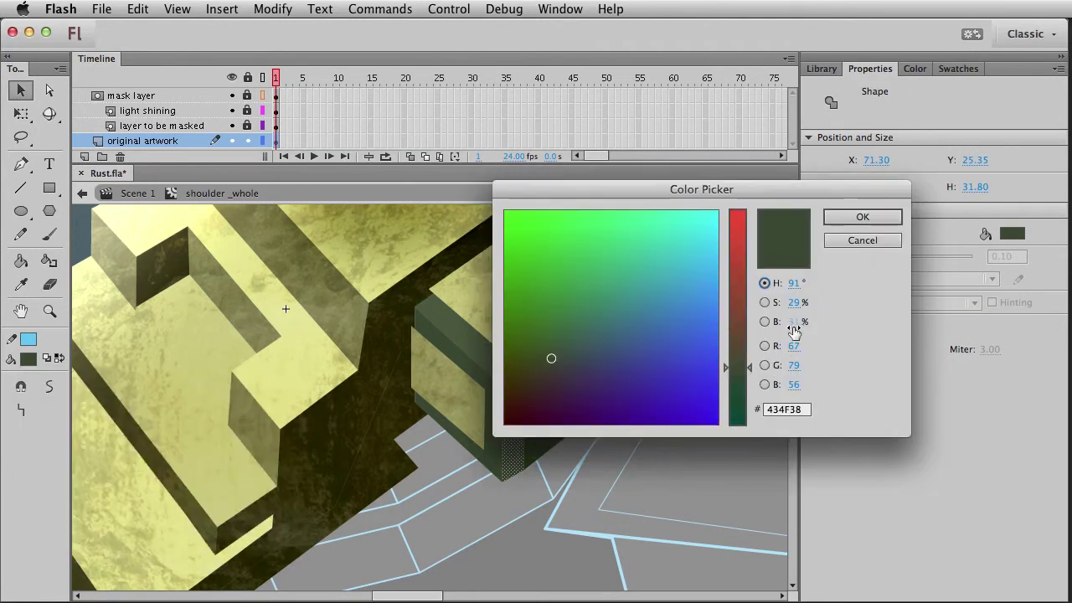
{"action": "left_click_drag", "start_coordinate": [793, 327], "coordinate": [791, 326]}
{"action": "left_click", "coordinate": [864, 218]}
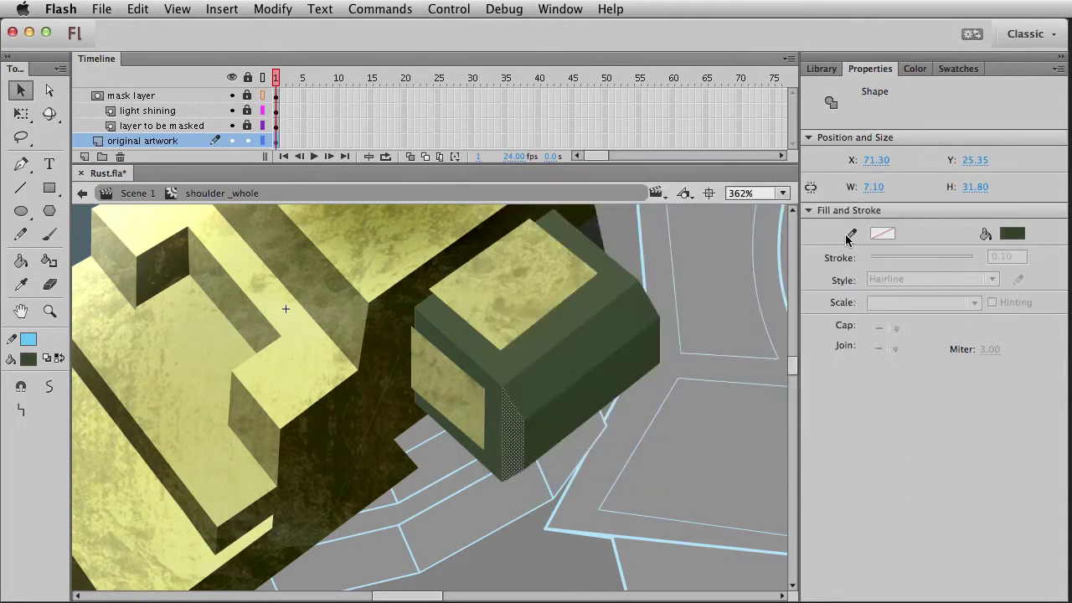
{"action": "left_click", "coordinate": [555, 546]}
{"action": "scroll", "coordinate": [514, 531], "scroll_direction": "up", "scroll_amount": 3}
{"action": "scroll", "coordinate": [514, 531], "scroll_direction": "right", "scroll_amount": 2}
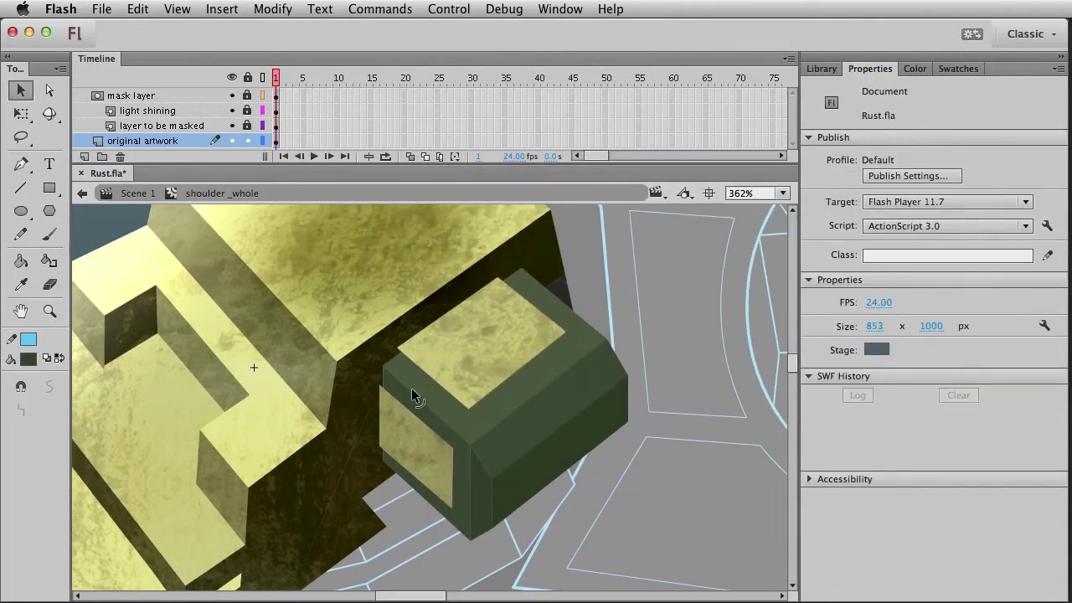
{"action": "left_click", "coordinate": [503, 376]}
{"action": "left_click", "coordinate": [583, 407]}
{"action": "left_click", "coordinate": [563, 499]}
{"action": "left_click", "coordinate": [562, 455]}
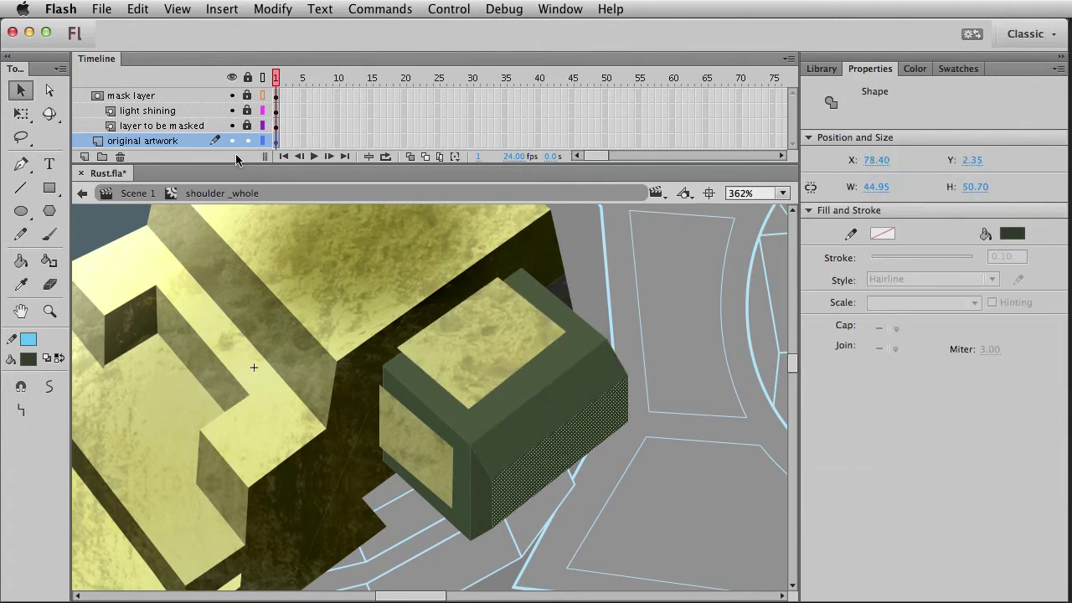
Add a new layer named "shadows" above the mask layer
{"action": "left_click", "coordinate": [115, 100]}
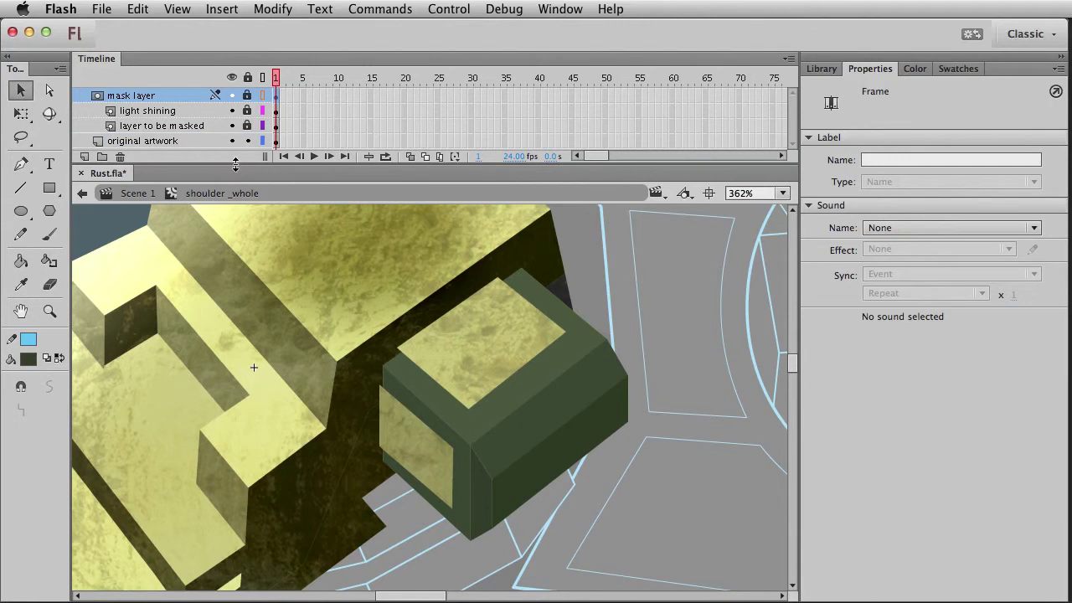
{"action": "left_click_drag", "start_coordinate": [236, 166], "coordinate": [235, 205]}
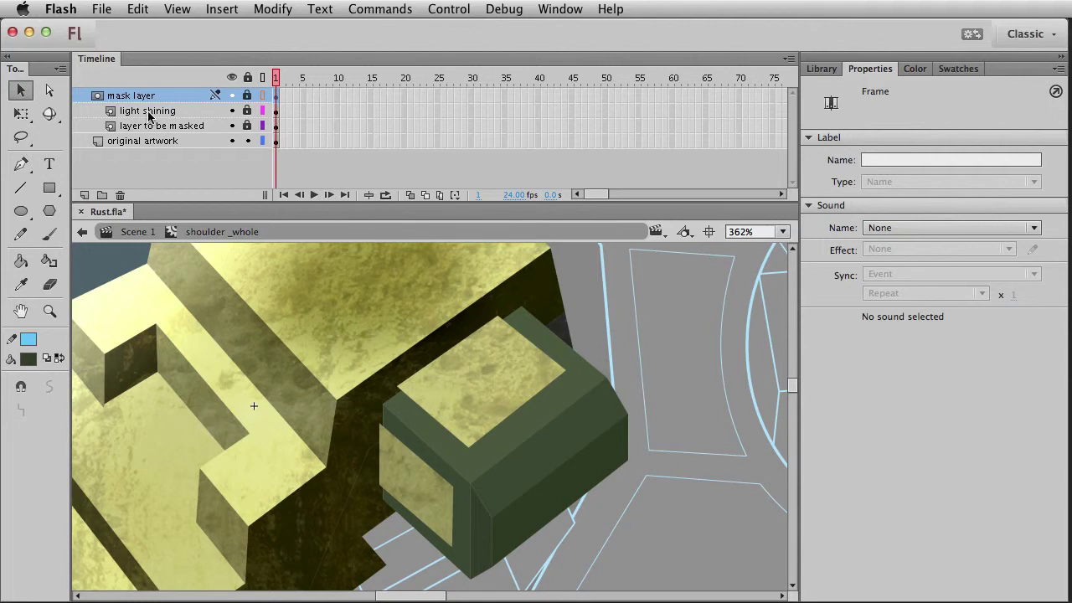
{"action": "left_click", "coordinate": [84, 194]}
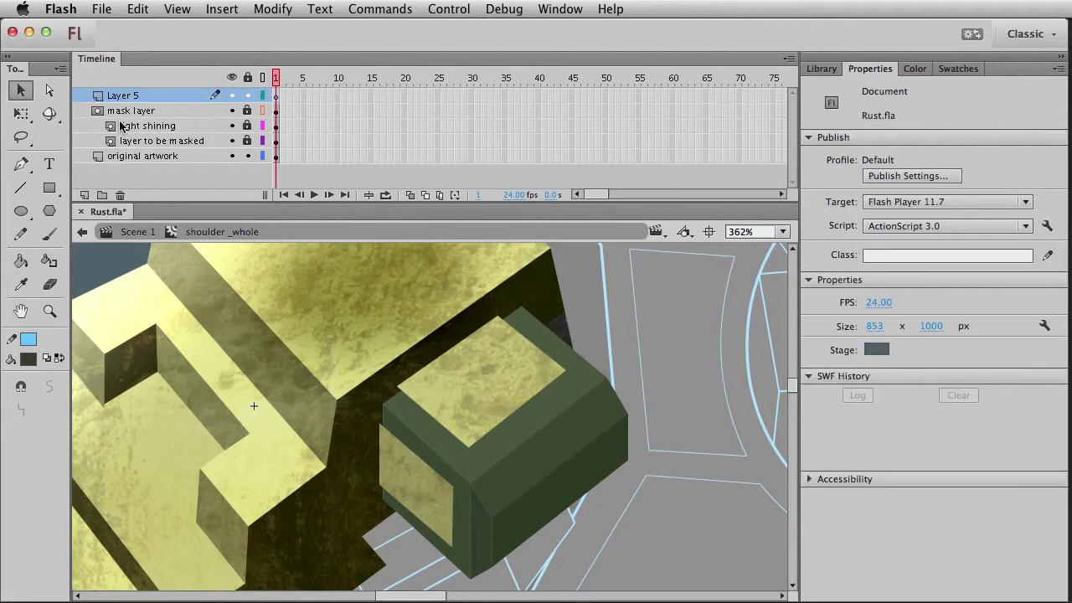
{"action": "left_click", "coordinate": [128, 97]}
{"action": "double_click", "coordinate": [128, 96]}
{"action": "type", "text": "sha"}
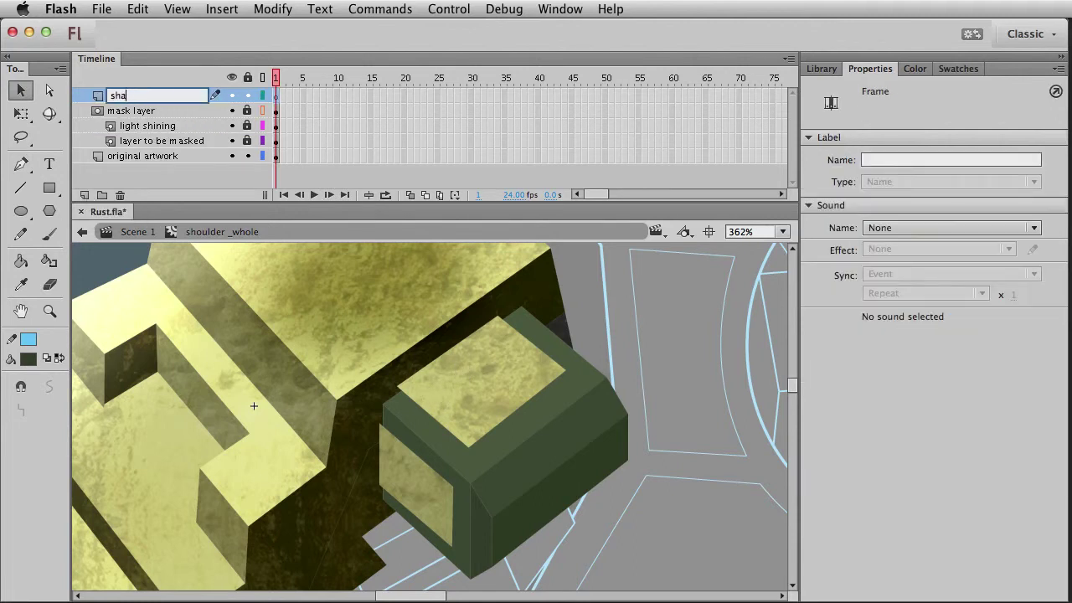
{"action": "key", "text": "Return"}
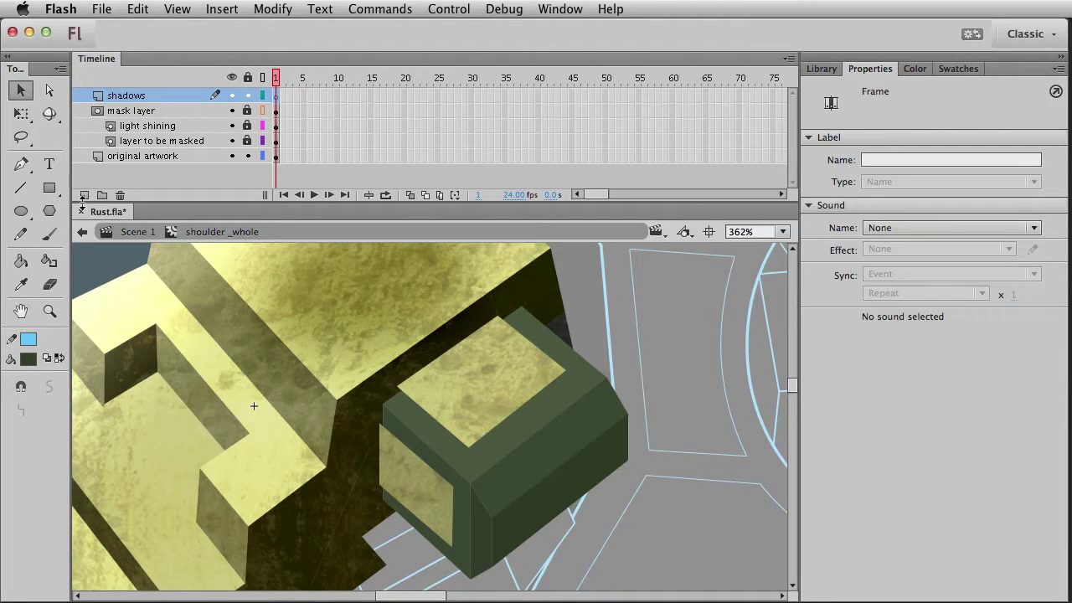
Set the Rectangle tool's fill to black at 40% alpha and lock the original artwork layer
{"action": "left_click", "coordinate": [49, 188]}
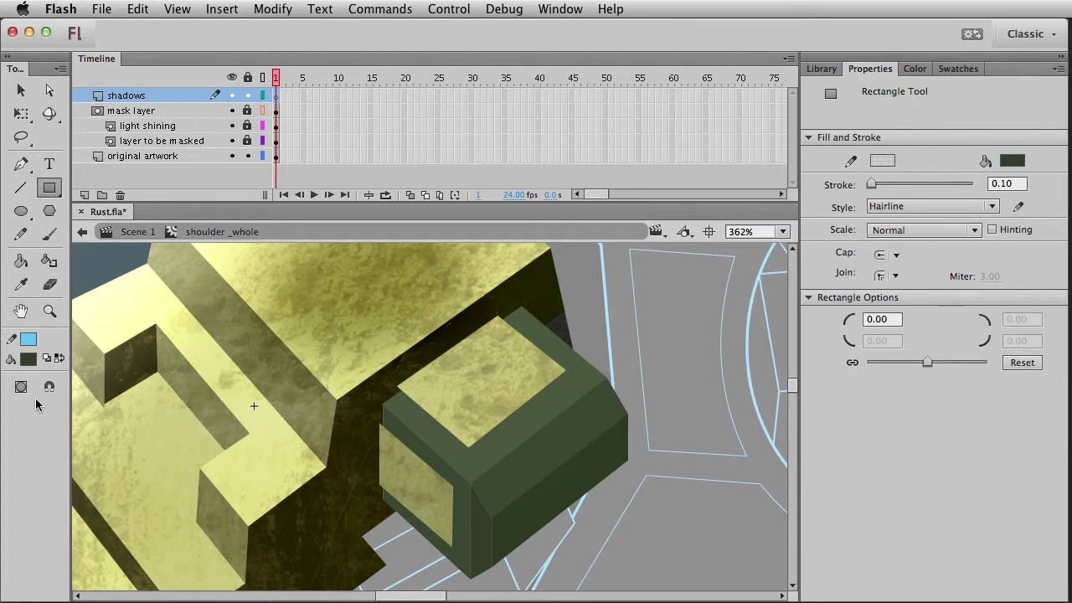
{"action": "left_click", "coordinate": [30, 359]}
{"action": "left_click", "coordinate": [40, 390]}
{"action": "left_click", "coordinate": [29, 359]}
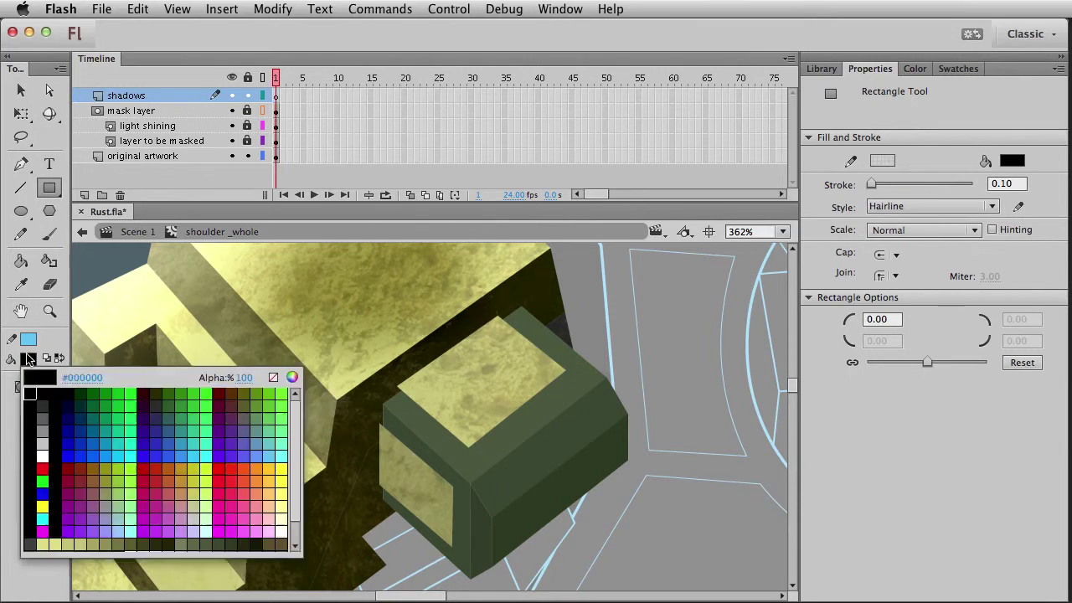
{"action": "left_click", "coordinate": [238, 378]}
{"action": "type", "text": "40"}
{"action": "key", "text": "Return"}
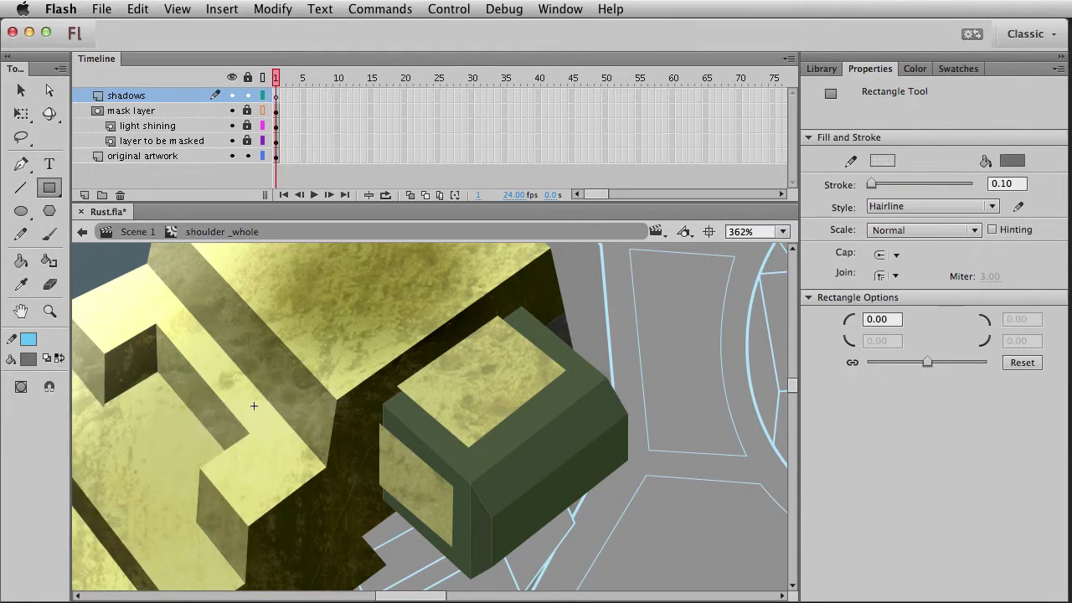
{"action": "left_click", "coordinate": [254, 159]}
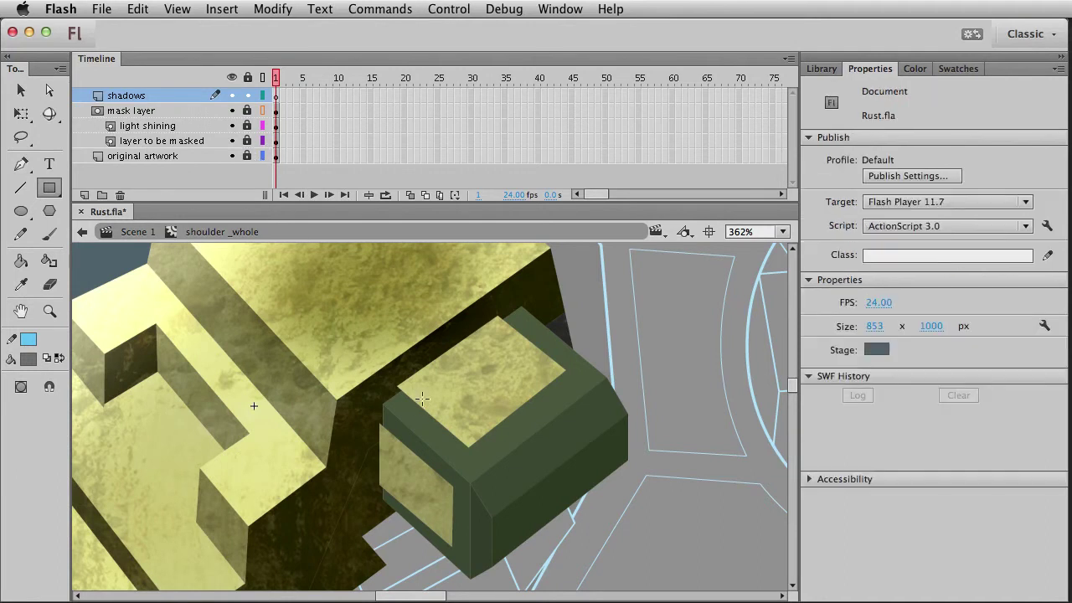
Shape a thin translucent shadow along the two lower edges of the yellow panel on the green block's top face
{"action": "key", "text": "v"}
{"action": "left_click_drag", "start_coordinate": [400, 394], "coordinate": [415, 408]}
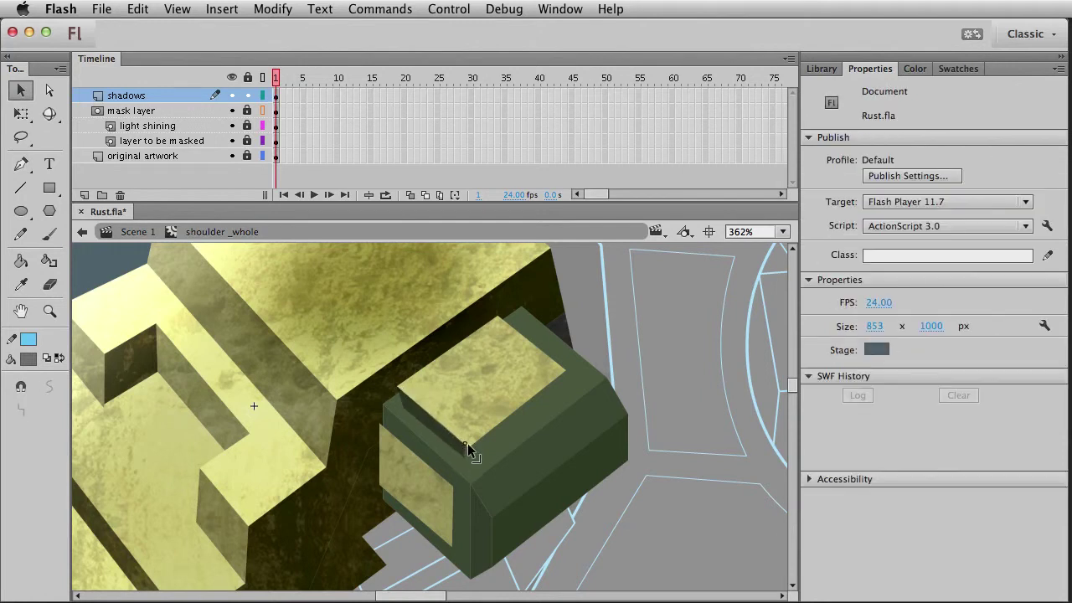
{"action": "left_click_drag", "start_coordinate": [469, 450], "coordinate": [568, 373]}
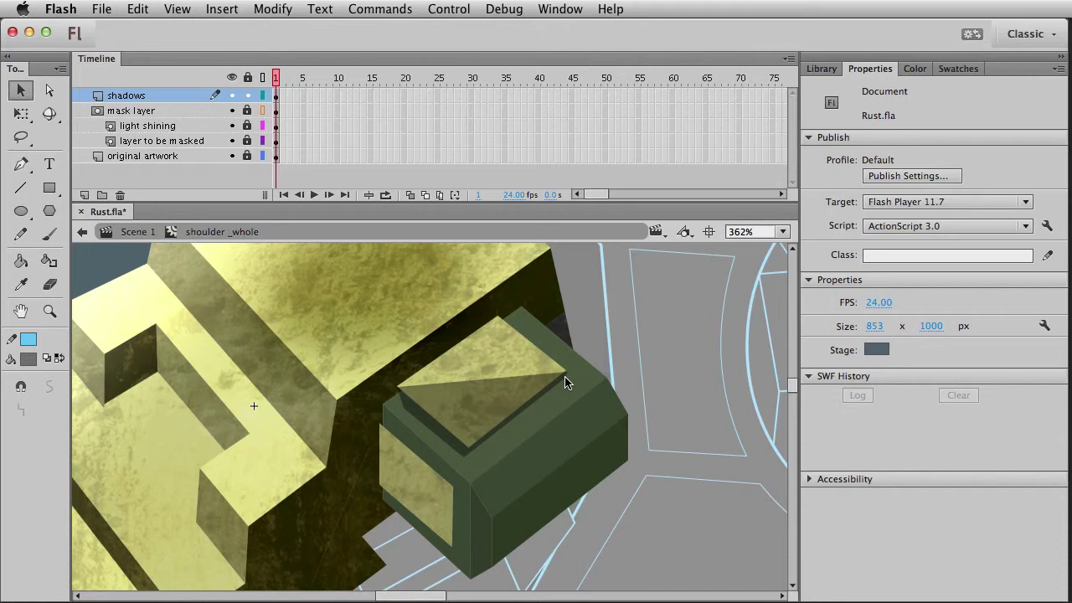
{"action": "left_click_drag", "start_coordinate": [469, 379], "coordinate": [467, 452]}
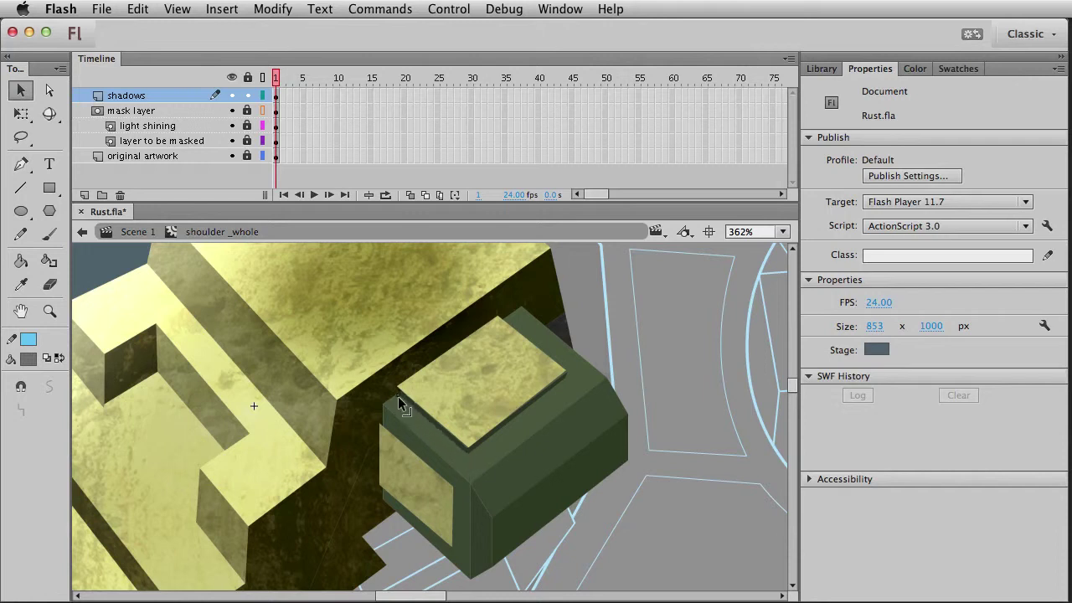
Draw a second thin shadow along the upper and right edges of the yellow panel on the block's left face
{"action": "left_click", "coordinate": [47, 189]}
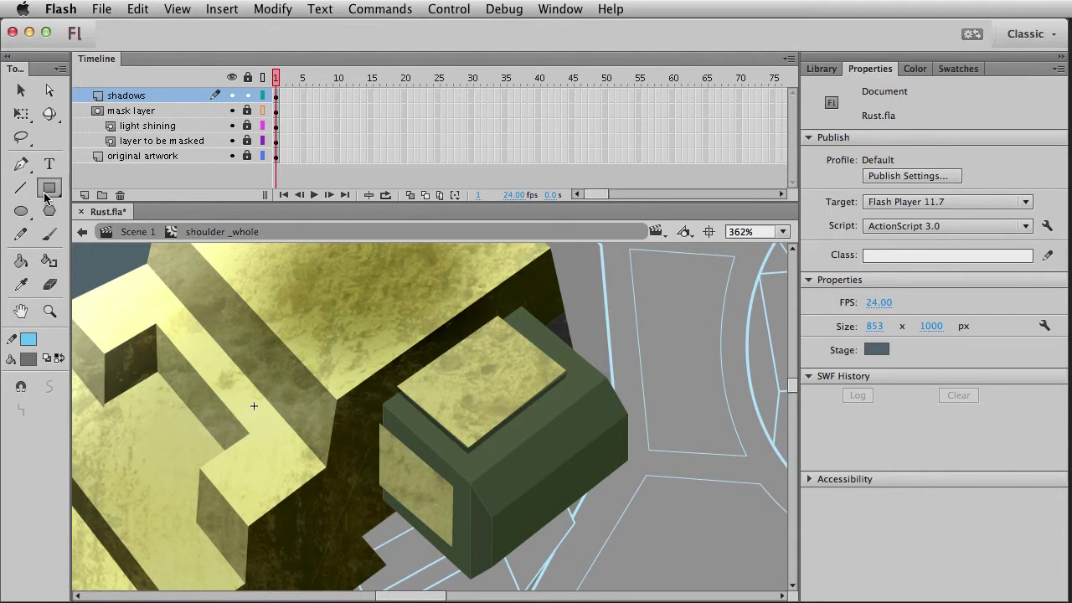
{"action": "mouse_move", "coordinate": [440, 460]}
{"action": "left_mouse_down"}
{"action": "mouse_move", "coordinate": [456, 476]}
{"action": "mouse_move", "coordinate": [357, 417]}
{"action": "mouse_move", "coordinate": [378, 418]}
{"action": "left_mouse_up"}
{"action": "key", "text": "v"}
{"action": "left_click", "coordinate": [446, 468]}
{"action": "left_click", "coordinate": [439, 459]}
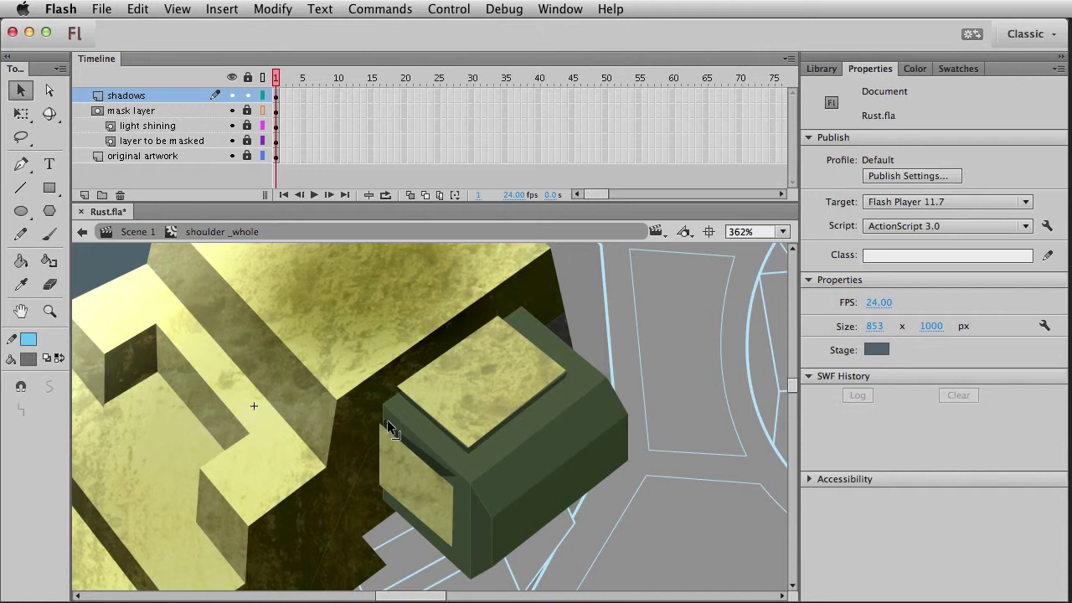
{"action": "left_click_drag", "start_coordinate": [444, 477], "coordinate": [456, 552]}
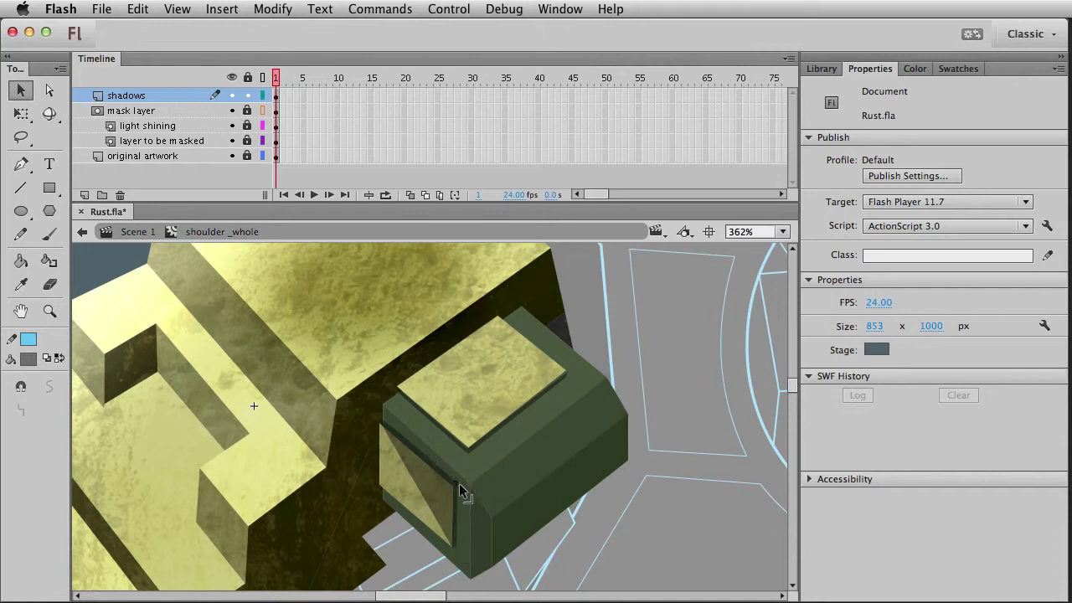
{"action": "left_click_drag", "start_coordinate": [420, 492], "coordinate": [454, 491]}
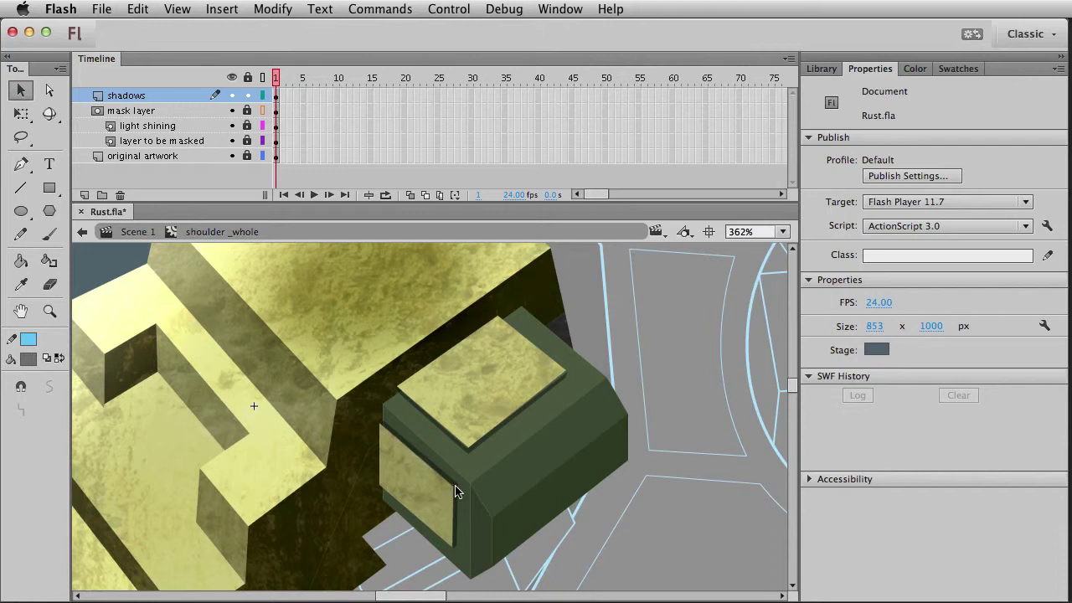
Add another new layer above the shadows layer
{"action": "left_click_drag", "start_coordinate": [500, 476], "coordinate": [543, 438]}
{"action": "mouse_move", "coordinate": [475, 393]}
{"action": "left_mouse_down"}
{"action": "mouse_move", "coordinate": [461, 404]}
{"action": "mouse_move", "coordinate": [501, 348]}
{"action": "mouse_move", "coordinate": [484, 378]}
{"action": "left_mouse_up"}
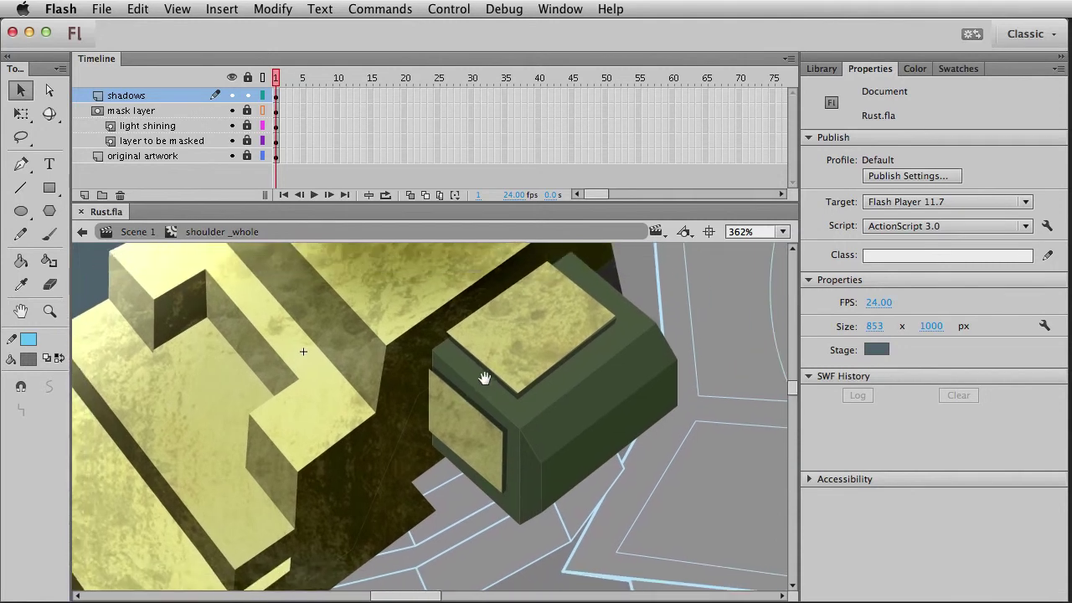
{"action": "left_click", "coordinate": [85, 195]}
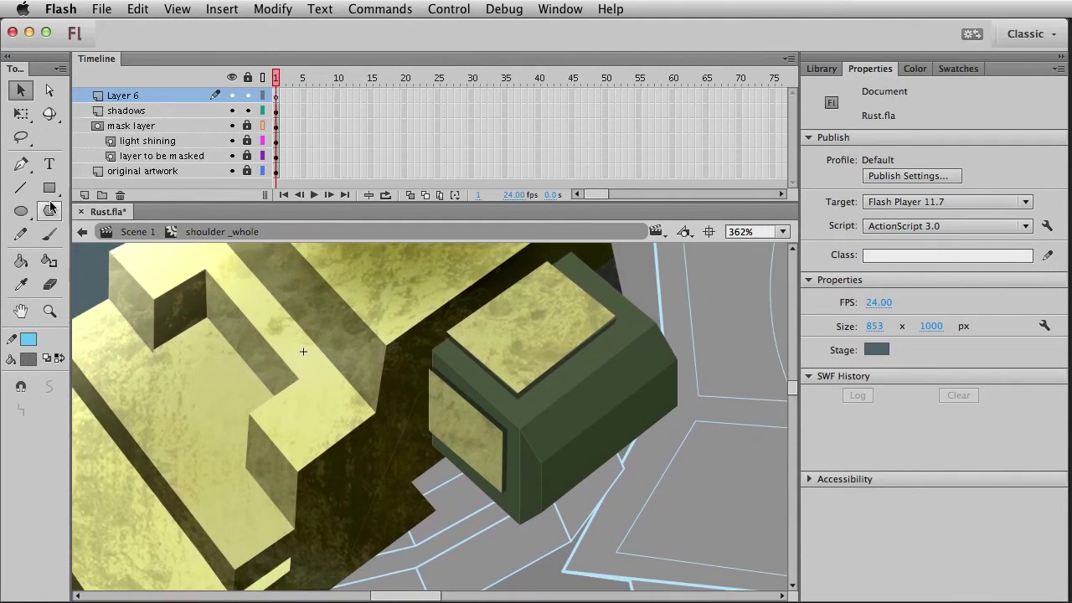
Try stretching a translucent black rectangle over the green block's top face, and delete the shape
{"action": "left_click", "coordinate": [49, 188]}
{"action": "key", "text": "v"}
{"action": "mouse_move", "coordinate": [489, 294]}
{"action": "left_mouse_down"}
{"action": "mouse_move", "coordinate": [534, 345]}
{"action": "mouse_move", "coordinate": [444, 345]}
{"action": "mouse_move", "coordinate": [447, 331]}
{"action": "left_mouse_up"}
{"action": "double_click", "coordinate": [495, 343]}
{"action": "key", "text": "Delete"}
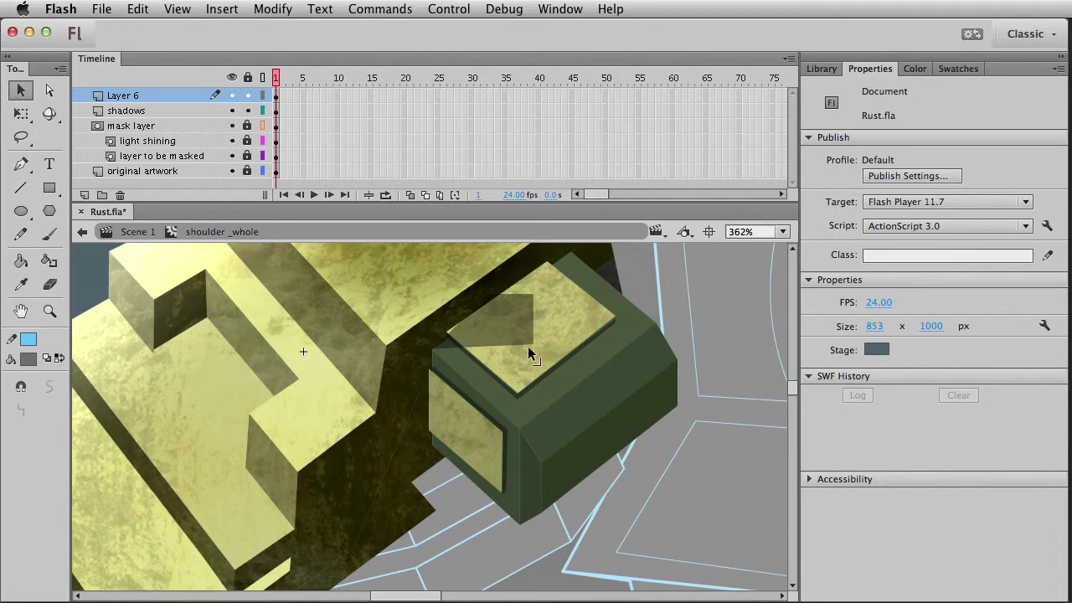
{"action": "left_click_drag", "start_coordinate": [533, 343], "coordinate": [572, 256]}
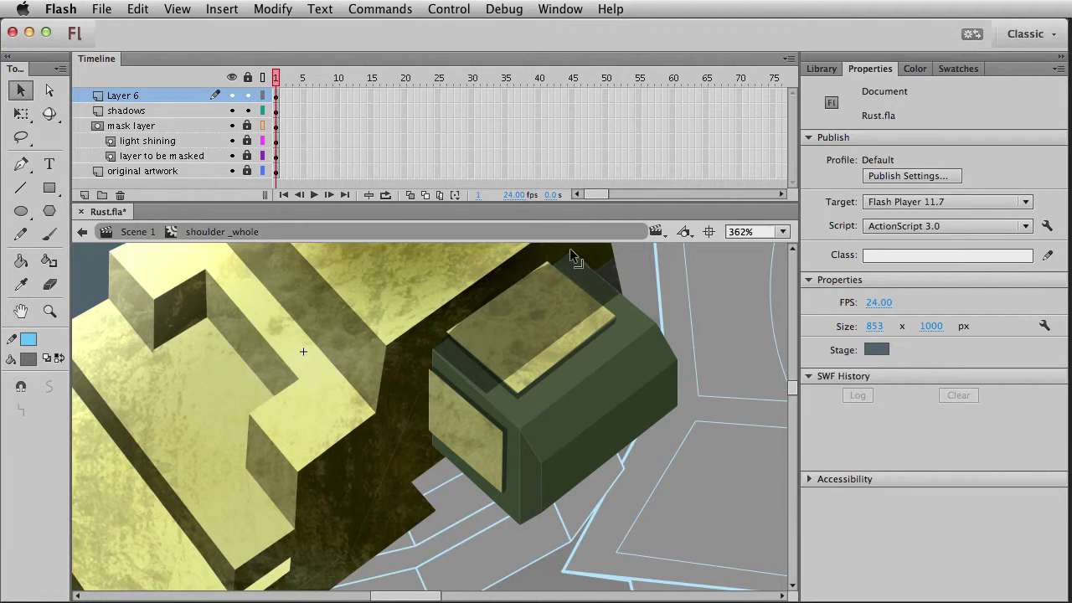
{"action": "left_click", "coordinate": [577, 302]}
{"action": "key", "text": "Delete"}
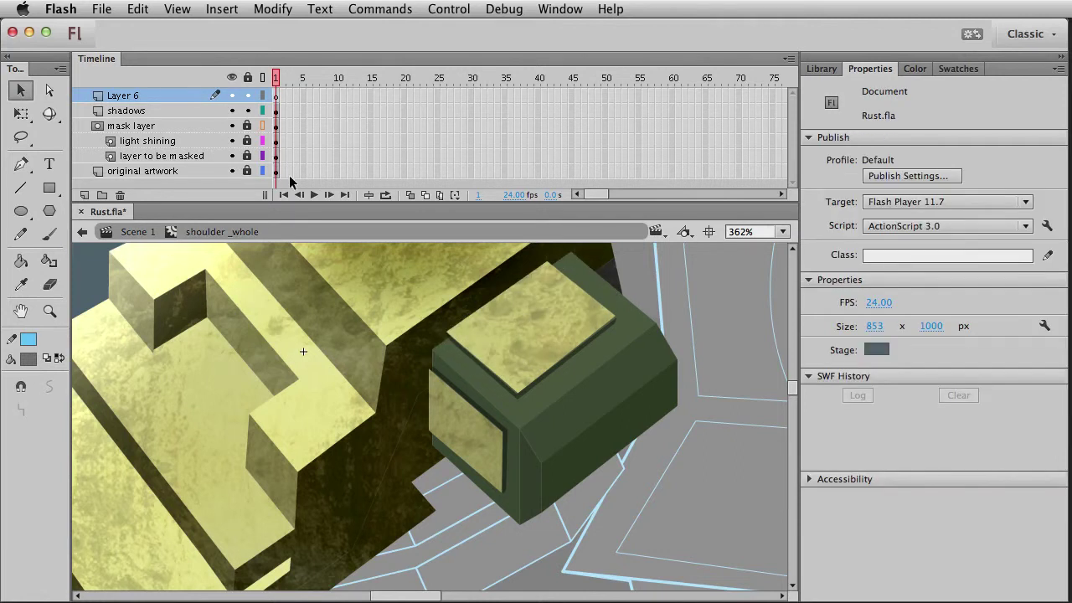
Unlock the original artwork layer and select the block's top and left faces together with their yellow panels and panel shadow
{"action": "left_click", "coordinate": [247, 172]}
{"action": "left_click", "coordinate": [276, 172]}
{"action": "left_click", "coordinate": [666, 303]}
{"action": "left_click", "coordinate": [555, 323]}
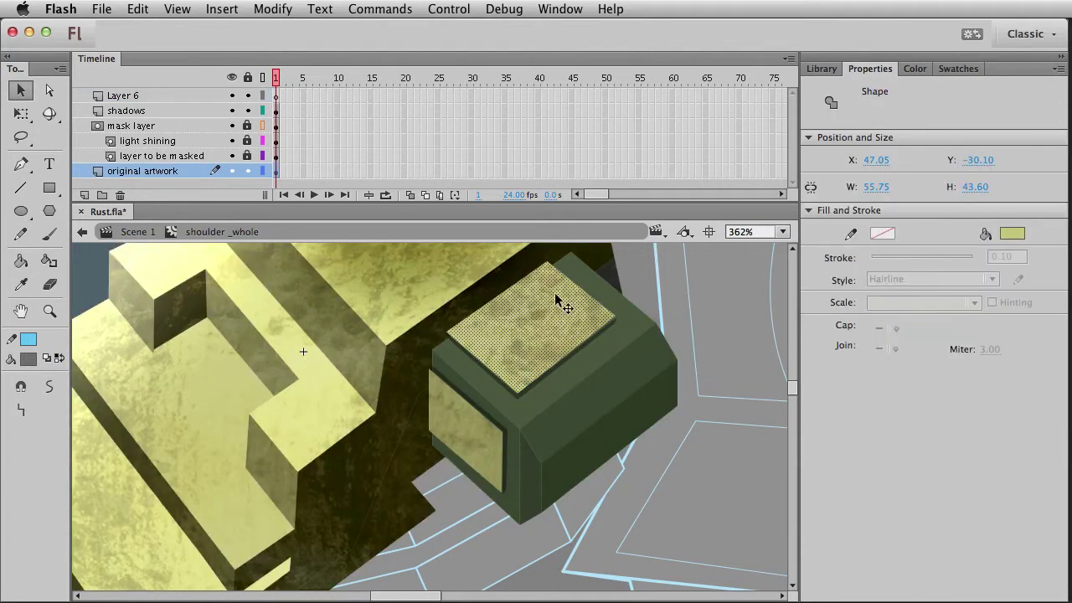
{"action": "left_click", "coordinate": [584, 287], "text": "shift"}
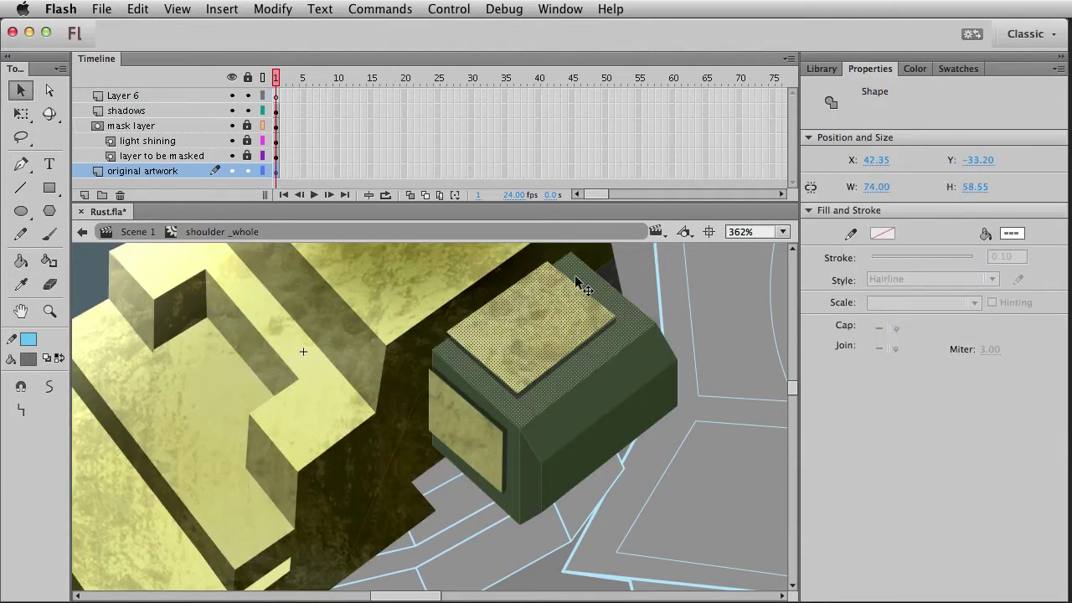
{"action": "left_click", "coordinate": [448, 378], "text": "shift"}
{"action": "left_click", "coordinate": [448, 379], "text": "shift"}
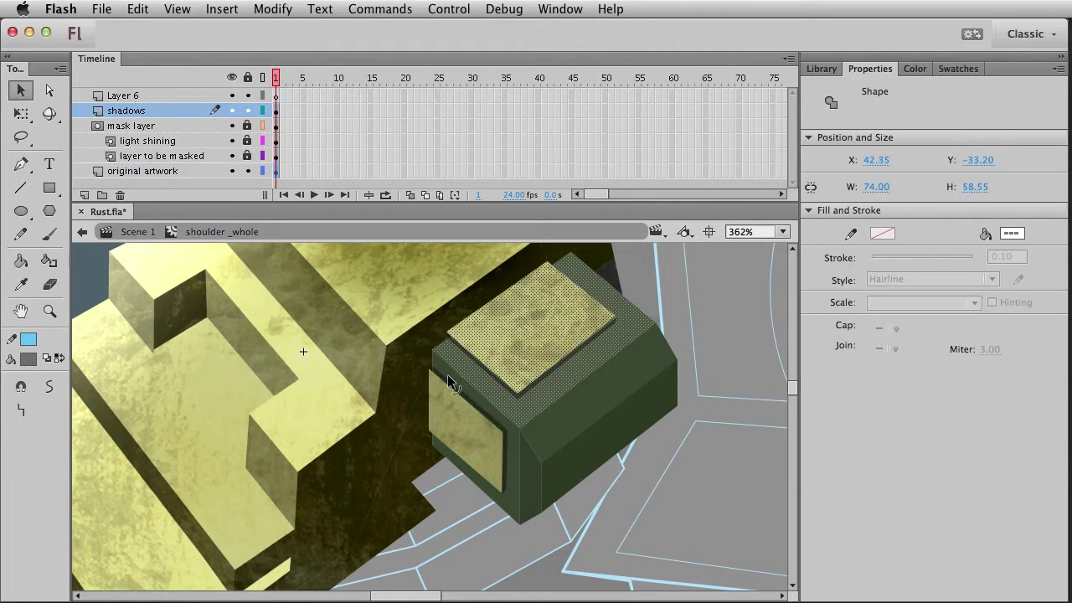
{"action": "left_click", "coordinate": [448, 377], "text": "shift"}
{"action": "left_click", "coordinate": [456, 387], "text": "shift"}
{"action": "left_click", "coordinate": [455, 376], "text": "shift"}
{"action": "left_click", "coordinate": [450, 390], "text": "shift"}
{"action": "left_click", "coordinate": [459, 418], "text": "shift"}
{"action": "left_click", "coordinate": [504, 433], "text": "shift"}
{"action": "left_click", "coordinate": [522, 441]}
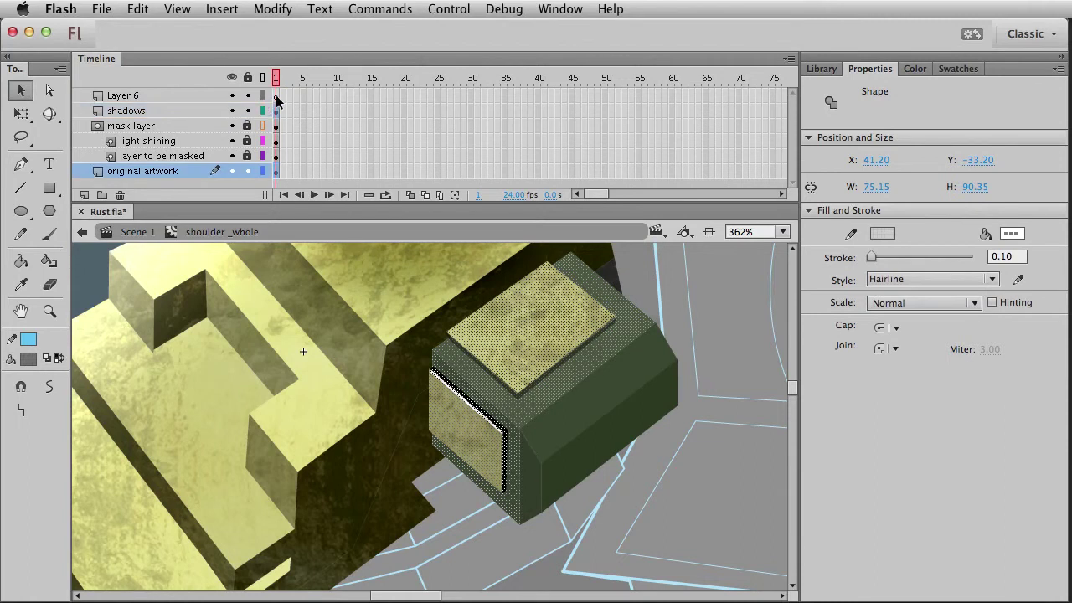
Duplicate the selected faces in place on Layer 6 and fill the copy with solid black
{"action": "left_click", "coordinate": [277, 95]}
{"action": "left_click", "coordinate": [30, 359]}
{"action": "left_click", "coordinate": [46, 394]}
{"action": "left_click", "coordinate": [472, 572]}
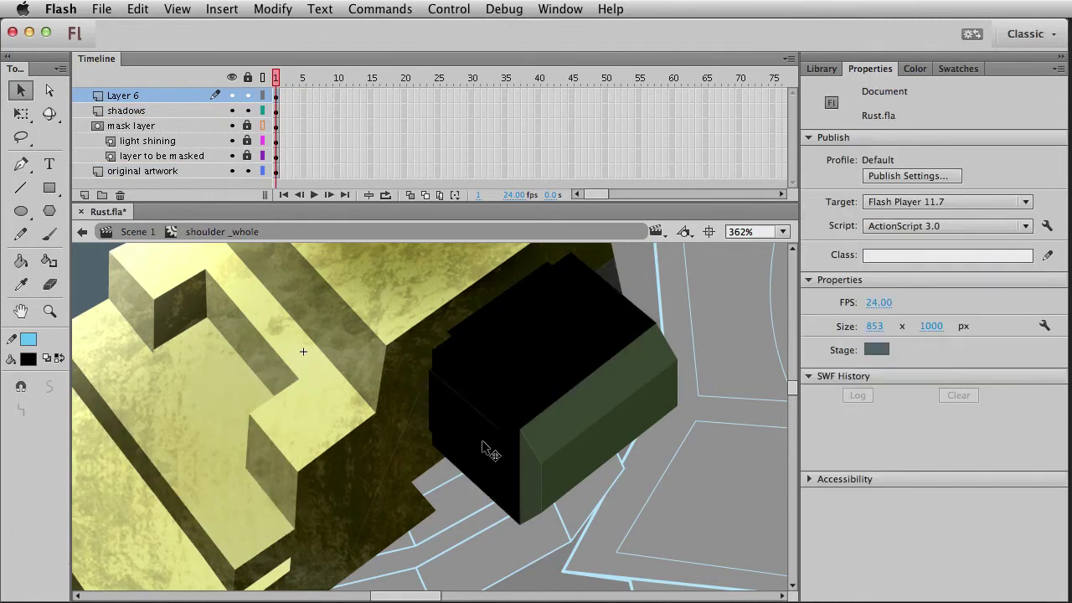
Delete the leftover outline inside the black copy and lower the shape's fill alpha to make it a translucent shadow
{"action": "left_click", "coordinate": [479, 416]}
{"action": "key", "text": "Delete"}
{"action": "left_click", "coordinate": [525, 377]}
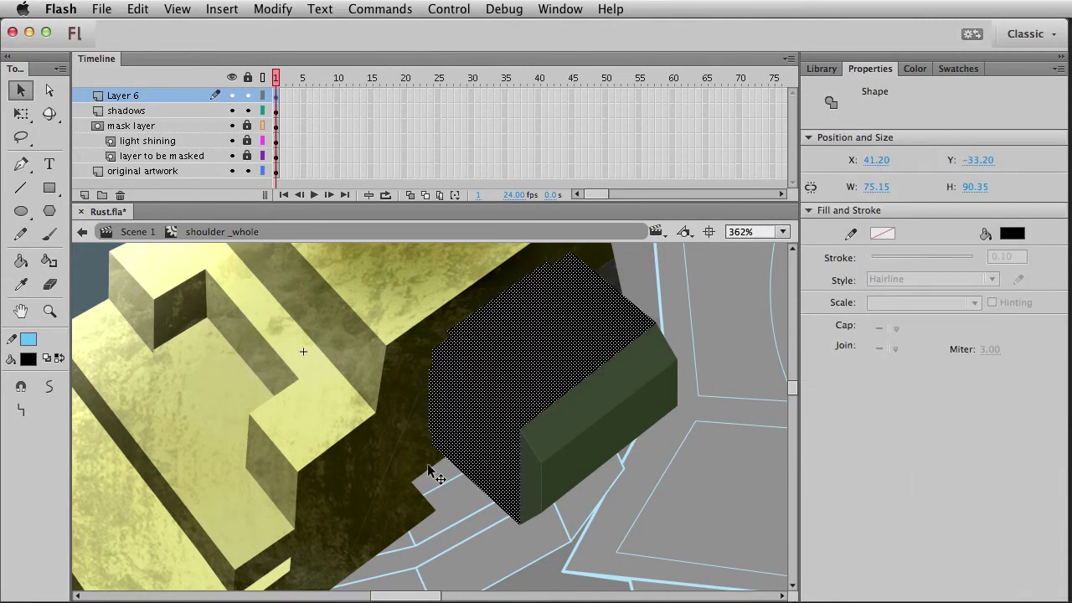
{"action": "left_click", "coordinate": [30, 359]}
{"action": "left_click_drag", "start_coordinate": [242, 378], "coordinate": [210, 385]}
{"action": "left_click", "coordinate": [458, 504]}
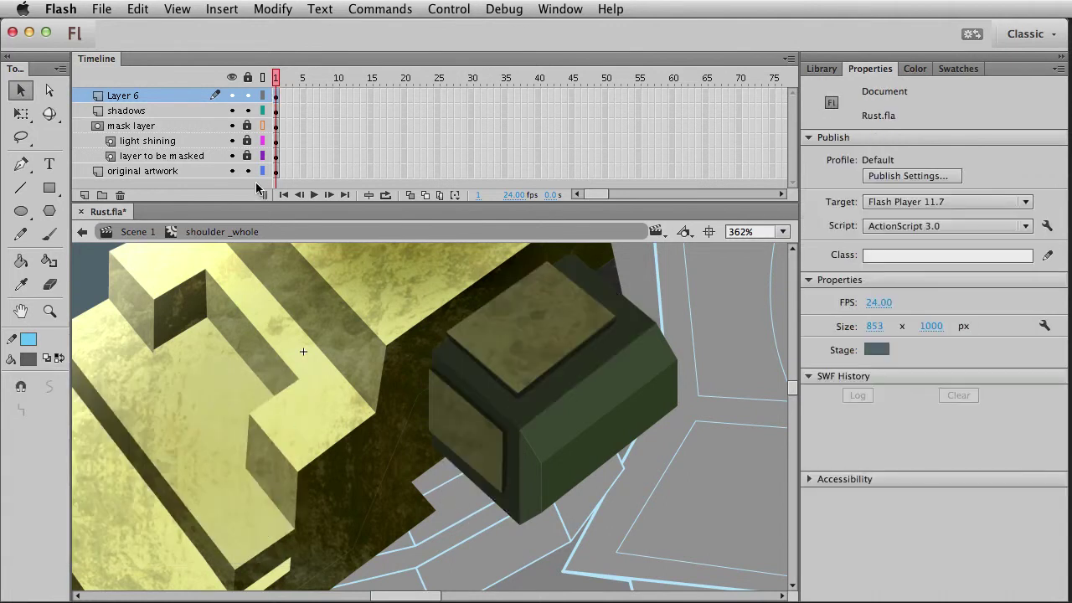
Lock all layers below Layer 6 and reshape the translucent shadow's edges inward to expose the front parts of the block's top and left faces
{"action": "left_click_drag", "start_coordinate": [248, 110], "coordinate": [244, 188]}
{"action": "left_click", "coordinate": [277, 96]}
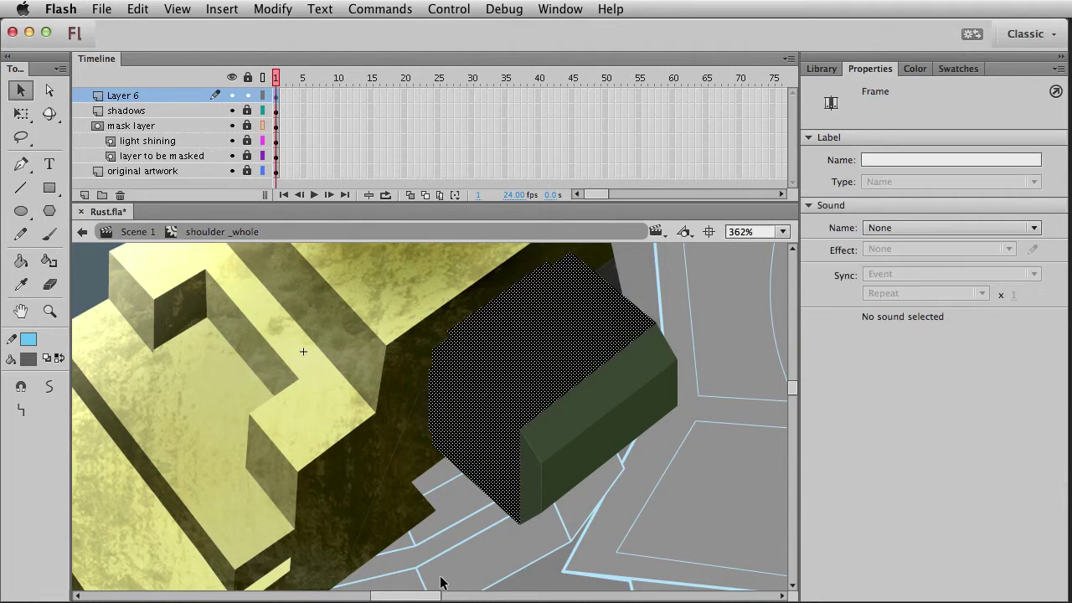
{"action": "left_click", "coordinate": [395, 485]}
{"action": "left_click_drag", "start_coordinate": [519, 438], "coordinate": [472, 390]}
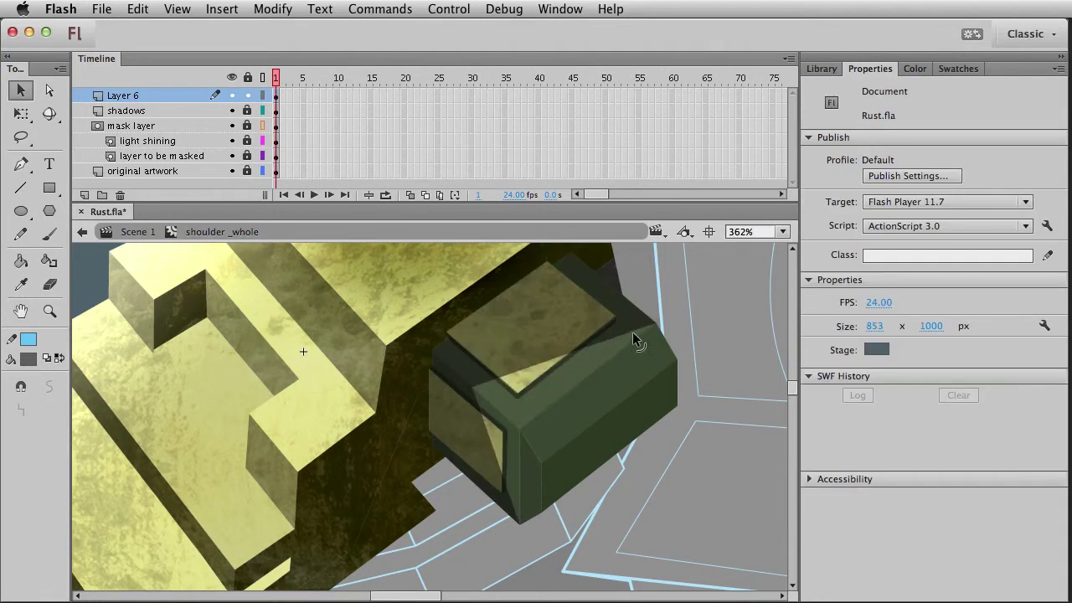
{"action": "left_click_drag", "start_coordinate": [639, 337], "coordinate": [611, 294]}
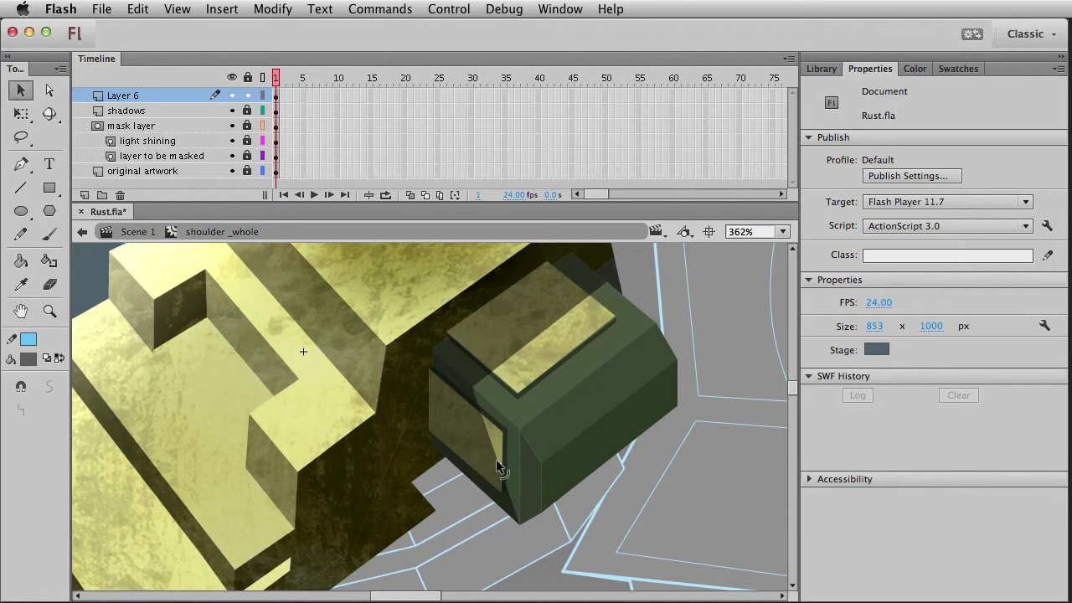
{"action": "left_click_drag", "start_coordinate": [496, 459], "coordinate": [495, 510]}
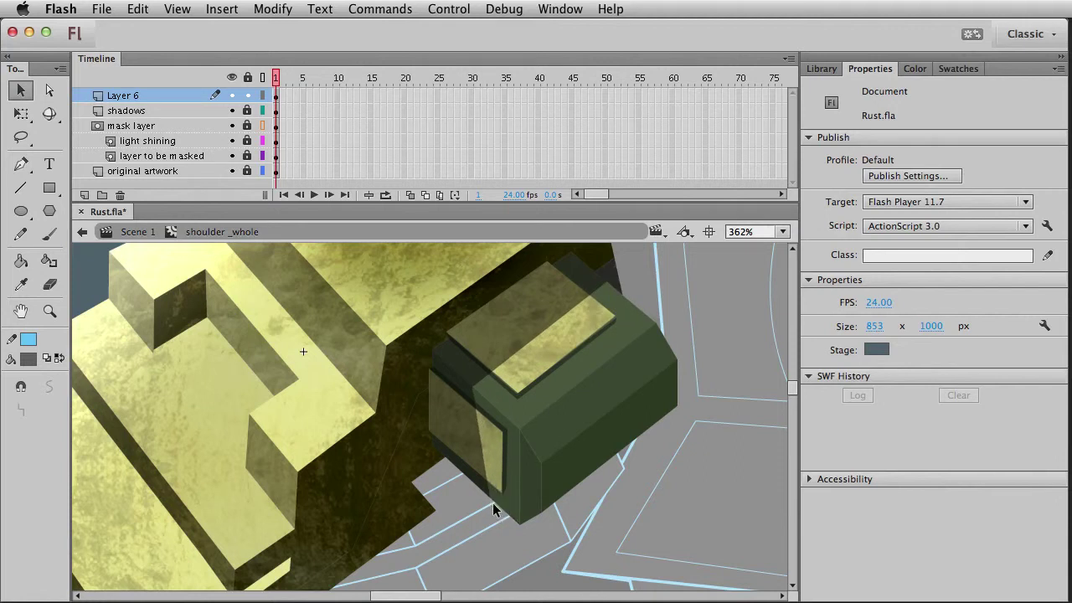
Examine the reshaped shadow on the shoulder armour in the main scene, and reopen the shoulder symbol
{"action": "key", "text": "super+1"}
{"action": "double_click", "coordinate": [523, 552]}
{"action": "key", "text": "space"}
{"action": "left_click_drag", "start_coordinate": [480, 547], "coordinate": [434, 480]}
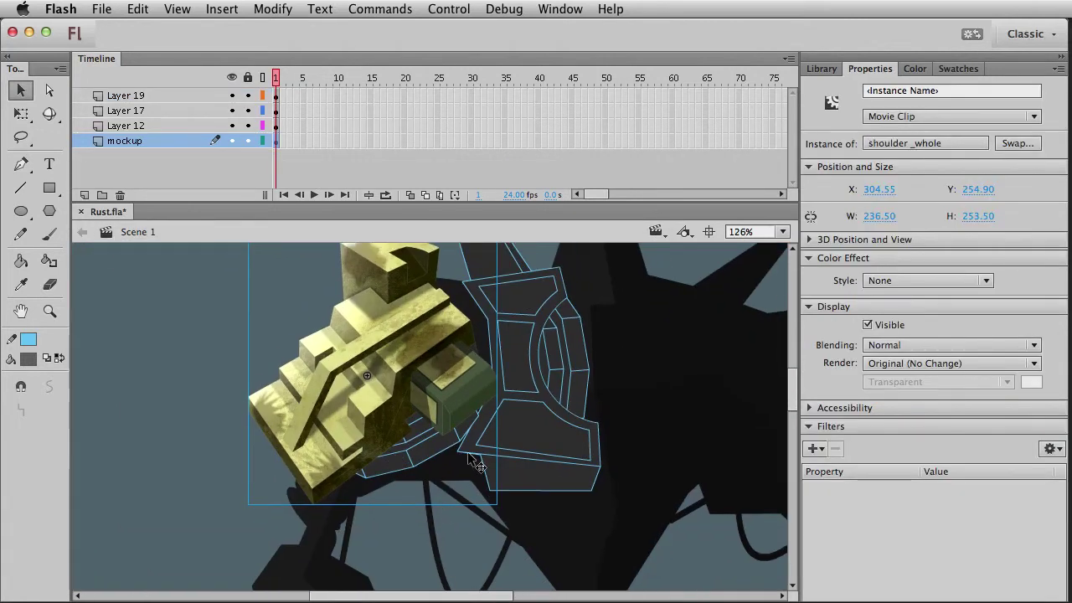
{"action": "left_click", "coordinate": [154, 487]}
{"action": "scroll", "coordinate": [414, 456], "scroll_direction": "up", "scroll_amount": 3}
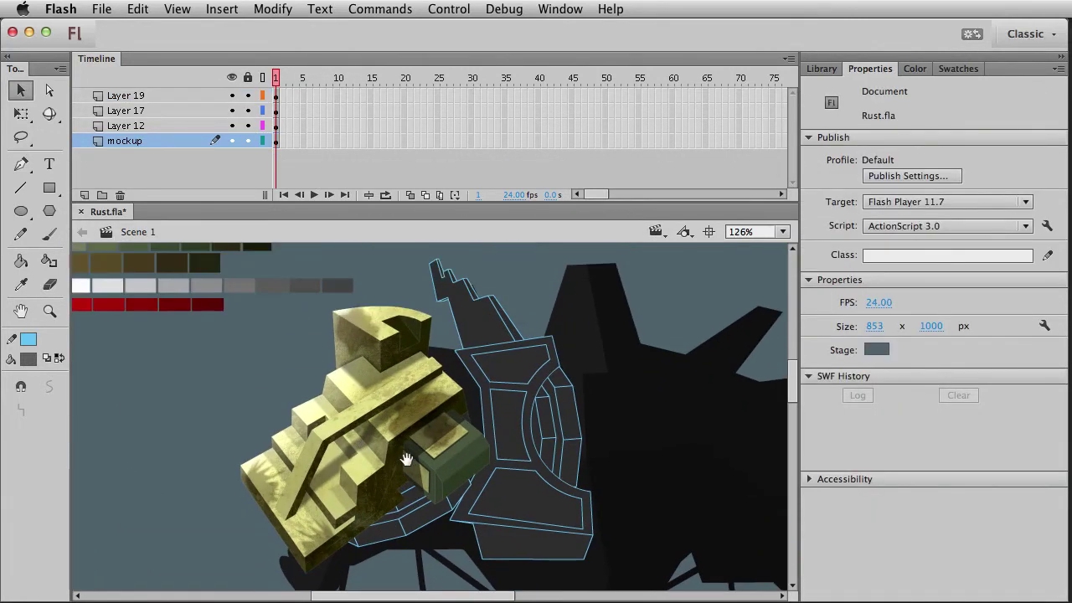
{"action": "double_click", "coordinate": [466, 454]}
Rename Layer 6 as shadows
{"action": "key", "text": "z"}
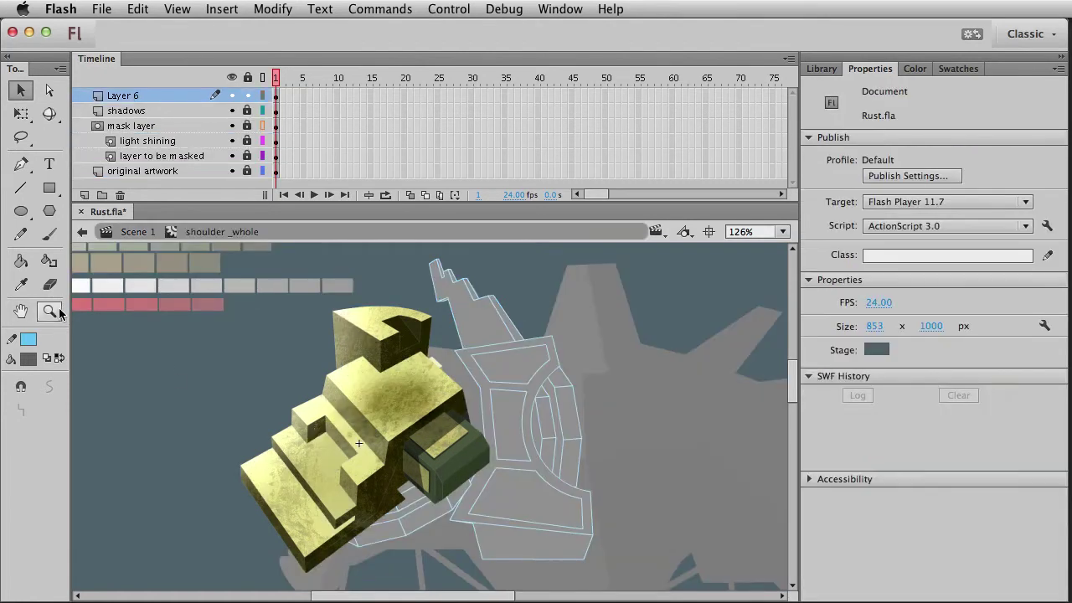
{"action": "left_click_drag", "start_coordinate": [371, 411], "coordinate": [529, 529]}
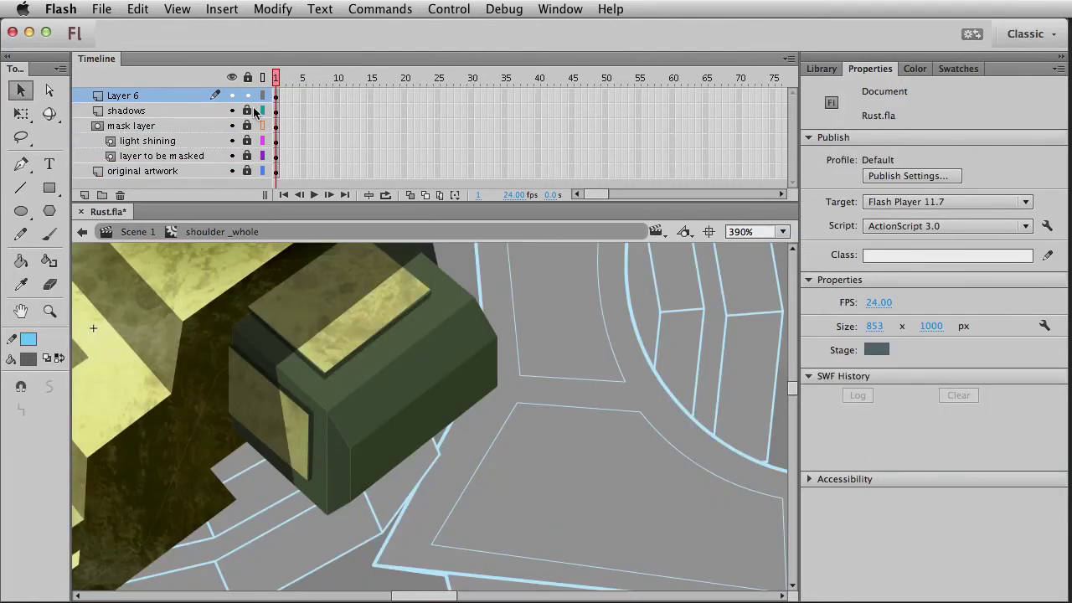
{"action": "left_click", "coordinate": [144, 99]}
{"action": "double_click", "coordinate": [139, 101]}
{"action": "type", "text": "shadows"}
{"action": "key", "text": "Return"}
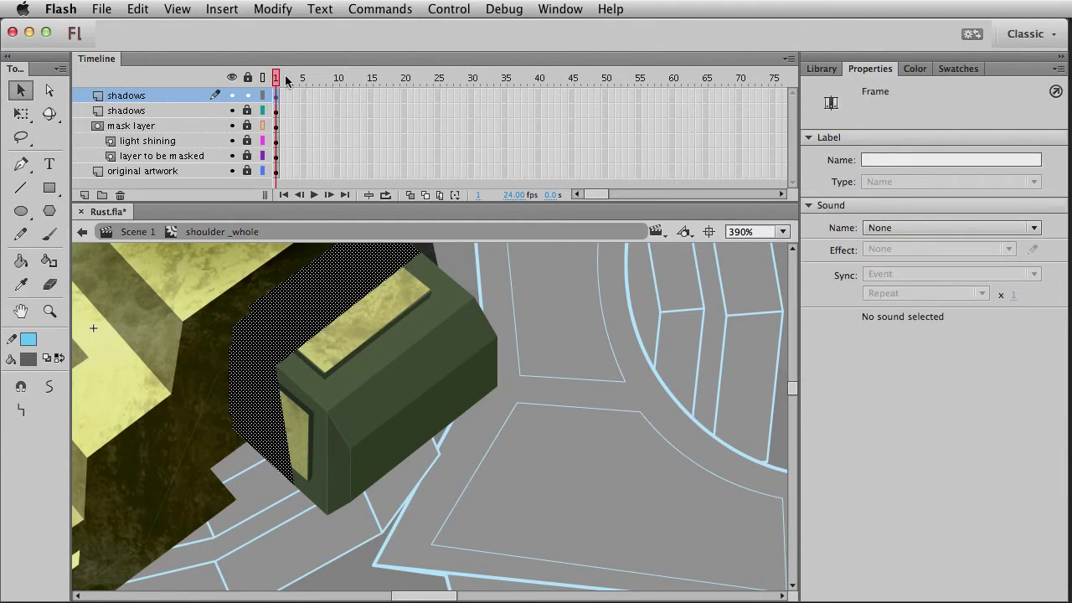
Add a new layer above the shadow layers and set the Line tool's stroke colour to black
{"action": "left_click", "coordinate": [84, 196]}
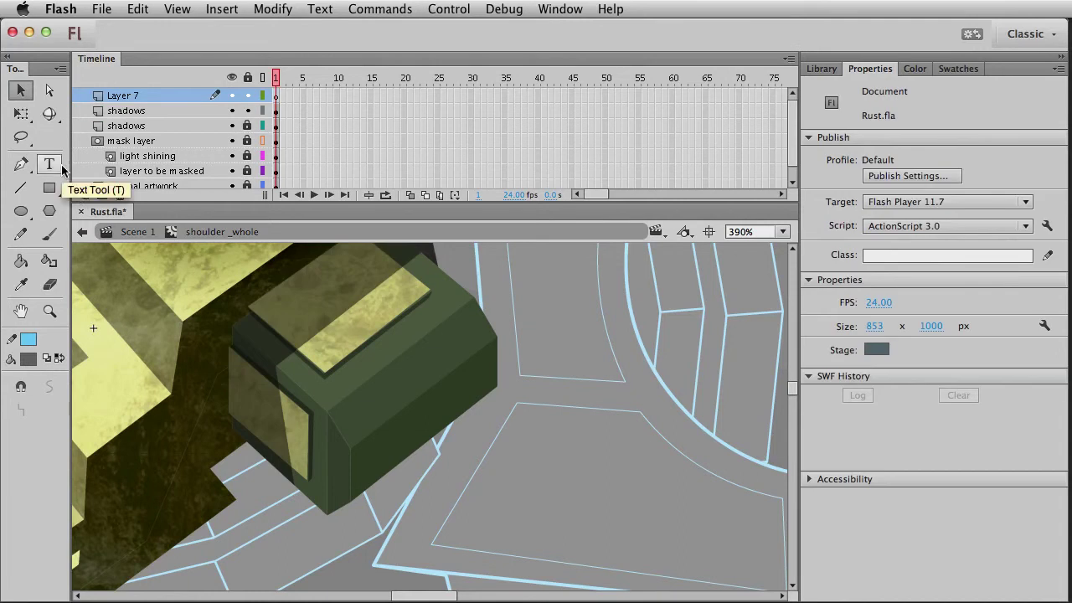
{"action": "left_click", "coordinate": [21, 189]}
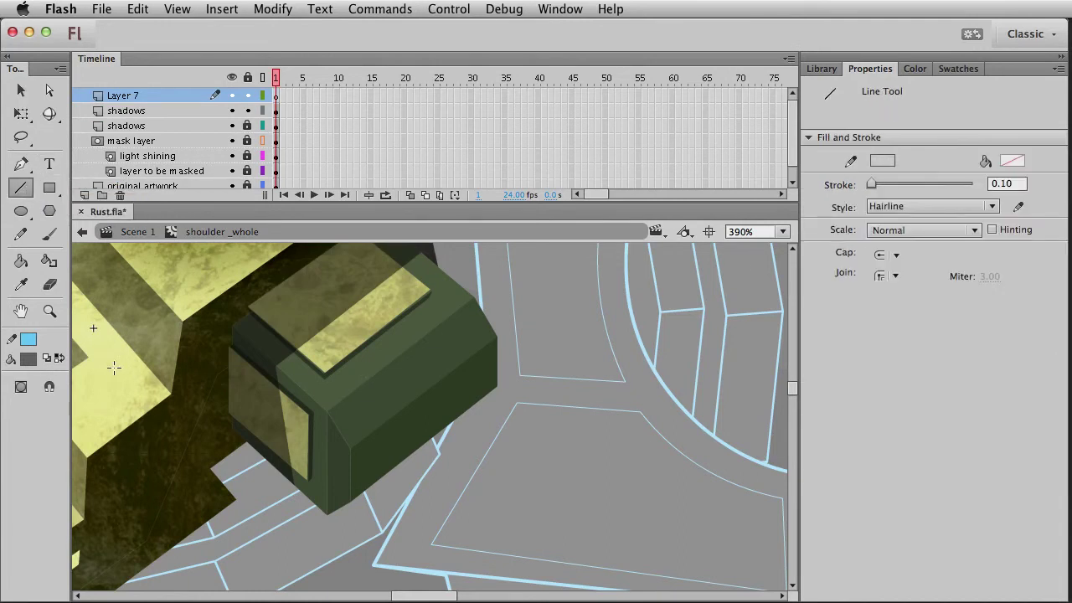
{"action": "left_click", "coordinate": [26, 359]}
{"action": "left_click", "coordinate": [31, 365]}
{"action": "left_click", "coordinate": [29, 340]}
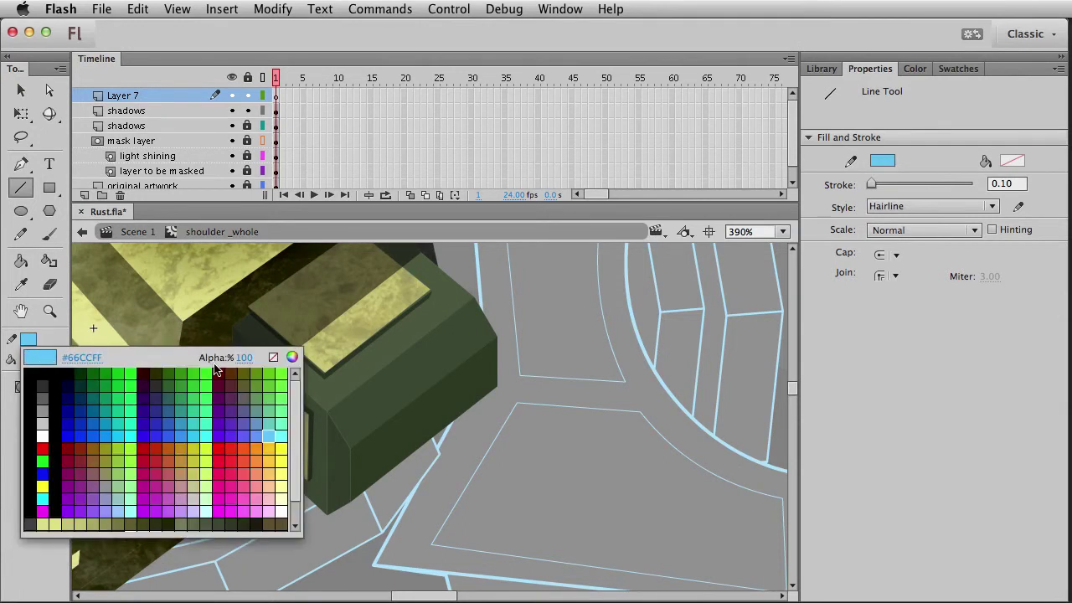
{"action": "left_click", "coordinate": [272, 358]}
{"action": "left_click", "coordinate": [29, 339]}
{"action": "left_click", "coordinate": [56, 365]}
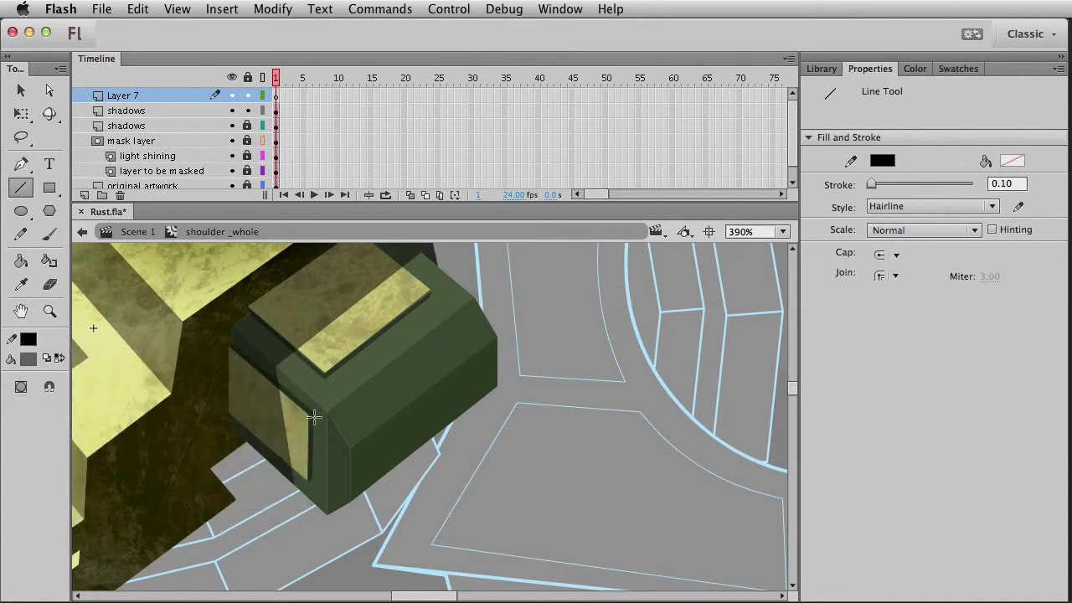
Draw a diagonal line about 38 px wide and 29 px high along the green block's upper bevelled face and set its stroke to 1
{"action": "left_click", "coordinate": [276, 95]}
{"action": "left_click_drag", "start_coordinate": [346, 413], "coordinate": [470, 320]}
{"action": "key", "text": "v"}
{"action": "left_click", "coordinate": [469, 322]}
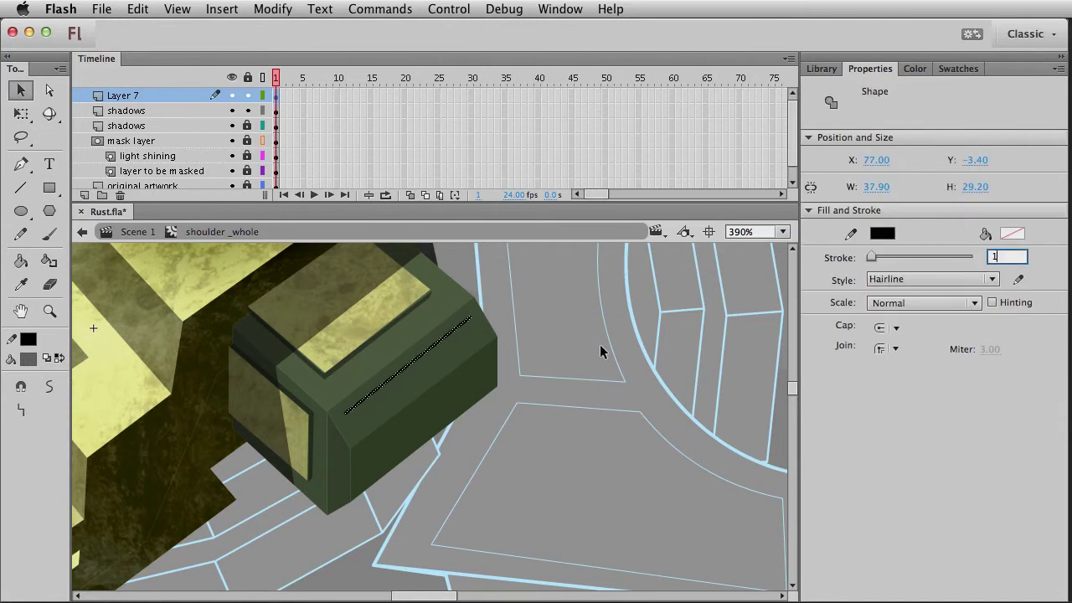
{"action": "left_click", "coordinate": [523, 451]}
{"action": "left_click", "coordinate": [412, 370]}
{"action": "left_click", "coordinate": [550, 475]}
Check the line in the main scene, and convert it to a fill inside the shoulder symbol
{"action": "key", "text": "super+1"}
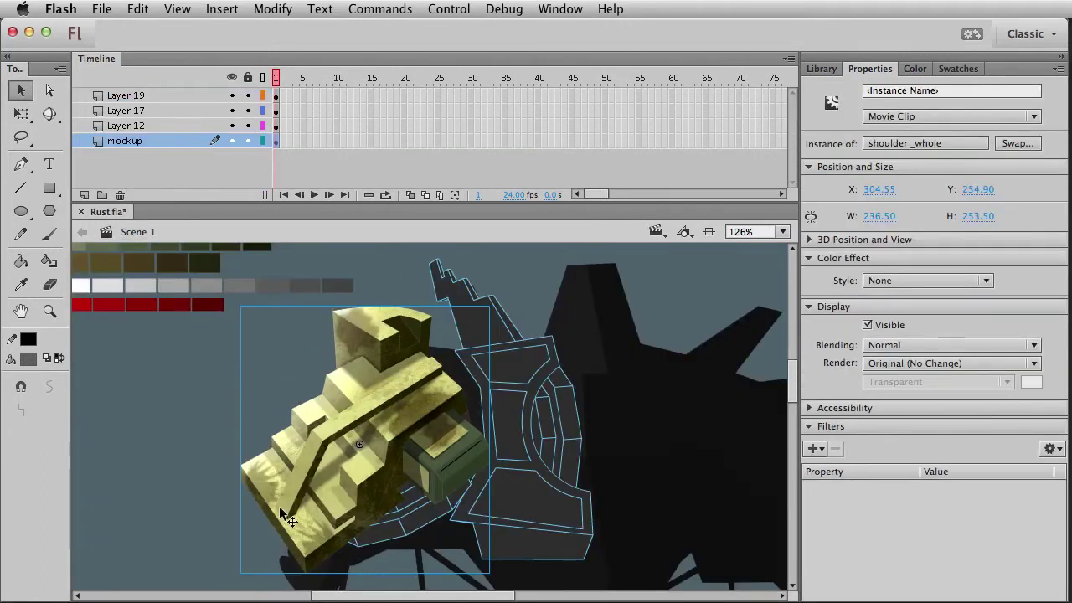
{"action": "left_click_drag", "start_coordinate": [435, 514], "coordinate": [432, 478]}
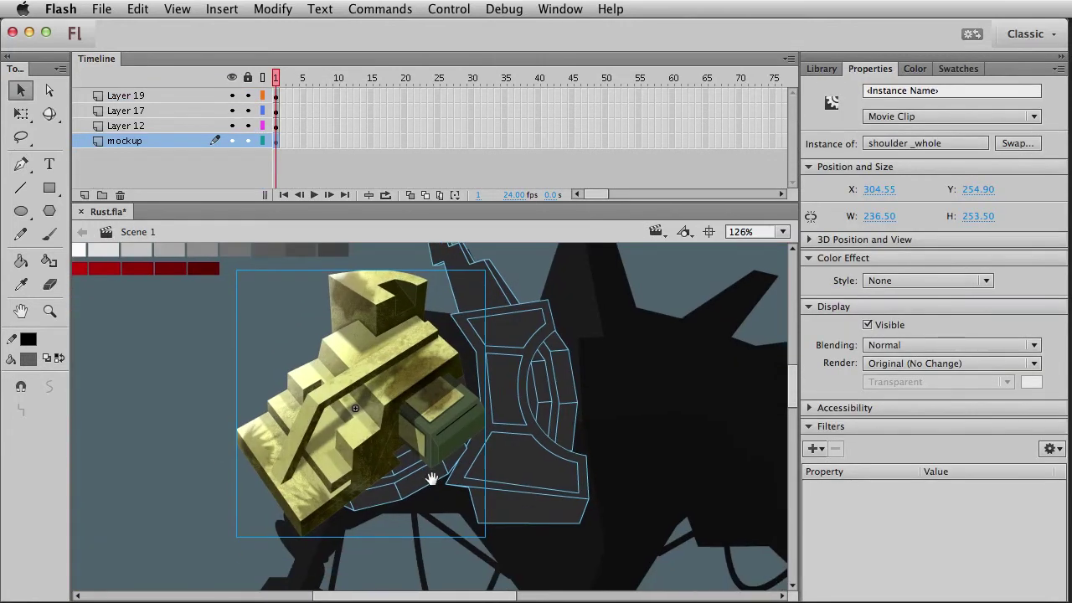
{"action": "double_click", "coordinate": [461, 418]}
{"action": "left_click", "coordinate": [461, 420]}
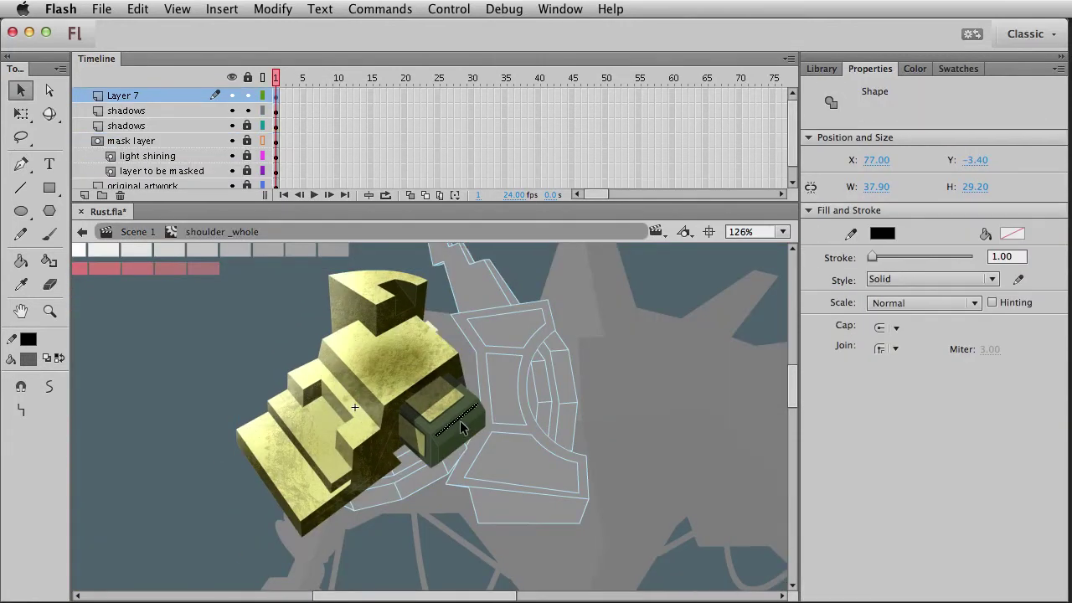
{"action": "key", "text": "super+shift+c"}
{"action": "left_click", "coordinate": [279, 9]}
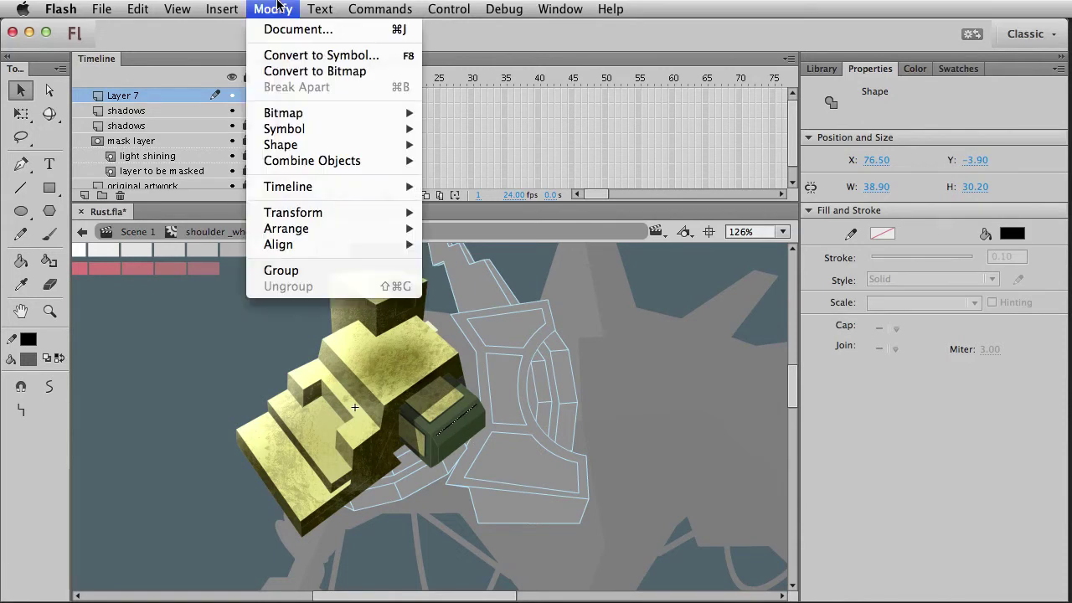
{"action": "mouse_move", "coordinate": [286, 149]}
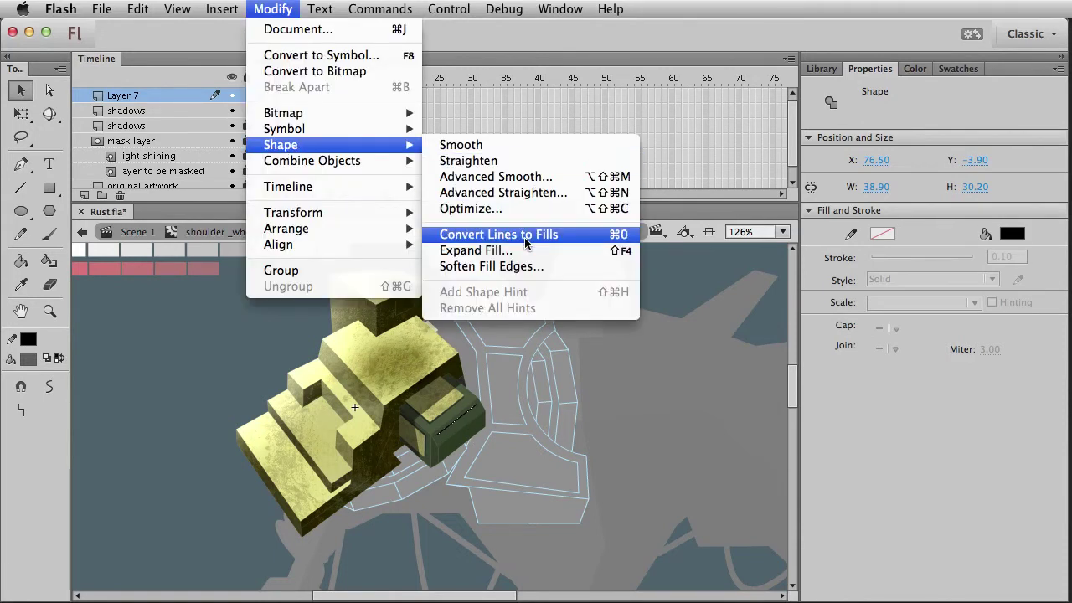
{"action": "left_click", "coordinate": [237, 373]}
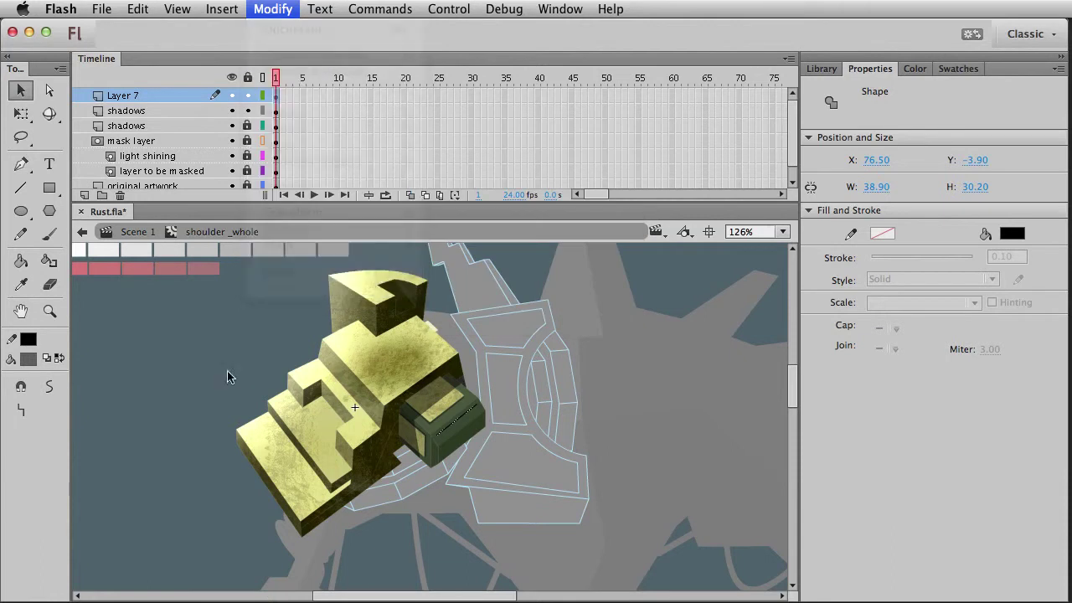
Duplicate the filled line in place and nudge the copy slightly down and right, parallel to the original on the upper bevelled face
{"action": "double_click", "coordinate": [186, 403]}
{"action": "left_click", "coordinate": [186, 410]}
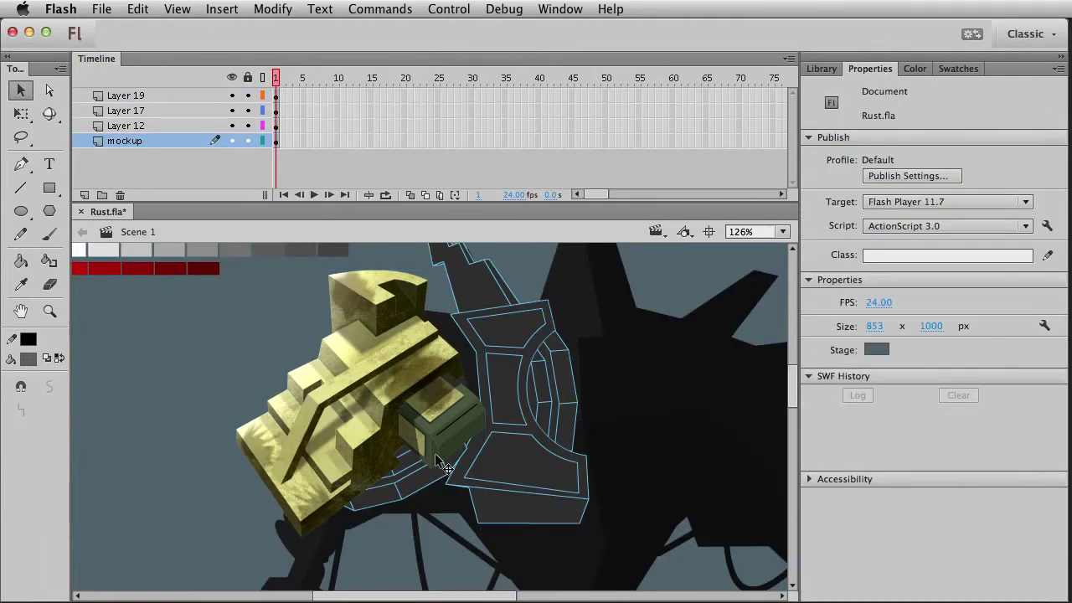
{"action": "double_click", "coordinate": [465, 417]}
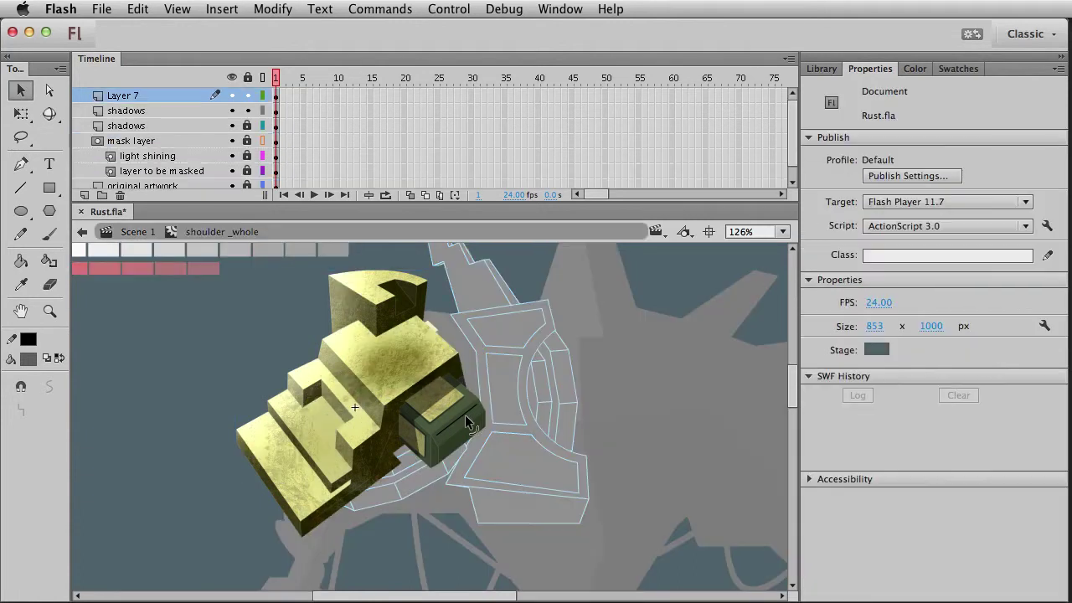
{"action": "left_click", "coordinate": [465, 419]}
{"action": "left_click", "coordinate": [50, 311]}
{"action": "left_click_drag", "start_coordinate": [395, 379], "coordinate": [519, 484]}
{"action": "key", "text": "super+shift+v"}
{"action": "key", "text": "shift+Right"}
{"action": "key", "text": "shift+Down"}
{"action": "key", "text": "Left"}
{"action": "key", "text": "Left"}
{"action": "key", "text": "Up"}
{"action": "key", "text": "Up"}
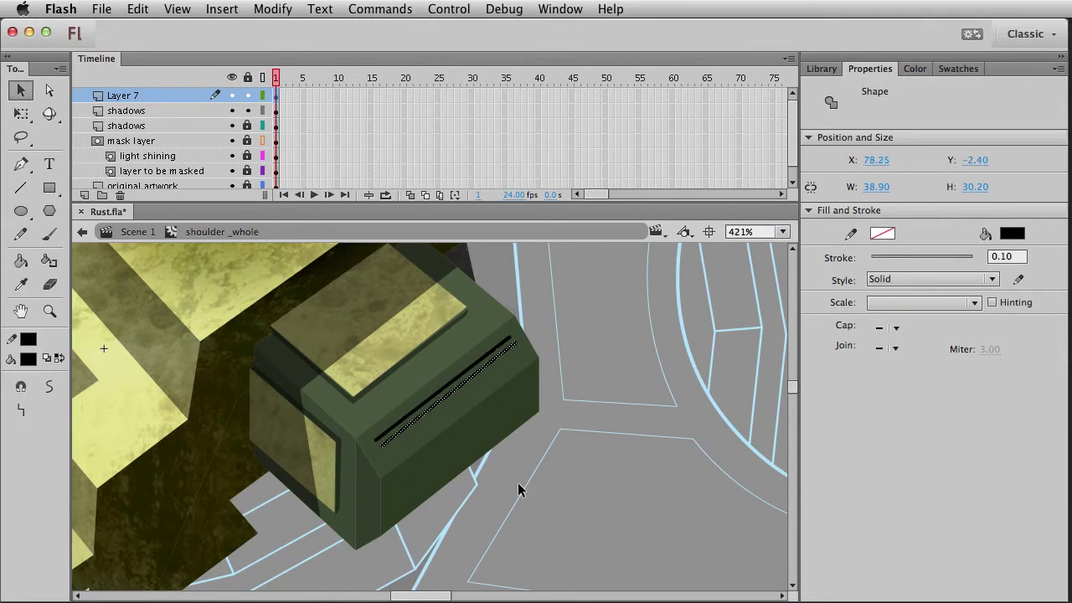
Add two more copies of the slit, evenly spaced below the others, for four parallel vents on the upper bevelled face
{"action": "key", "text": "super+d"}
{"action": "key", "text": "Left"}
{"action": "key", "text": "Left"}
{"action": "key", "text": "Left"}
{"action": "key", "text": "Left"}
{"action": "key", "text": "Left"}
{"action": "key", "text": "Left"}
{"action": "key", "text": "Up"}
{"action": "key", "text": "Up"}
{"action": "key", "text": "Right"}
{"action": "key", "text": "Up"}
{"action": "key", "text": "Down"}
{"action": "key", "text": "Right"}
{"action": "key", "text": "Right"}
{"action": "key", "text": "Down"}
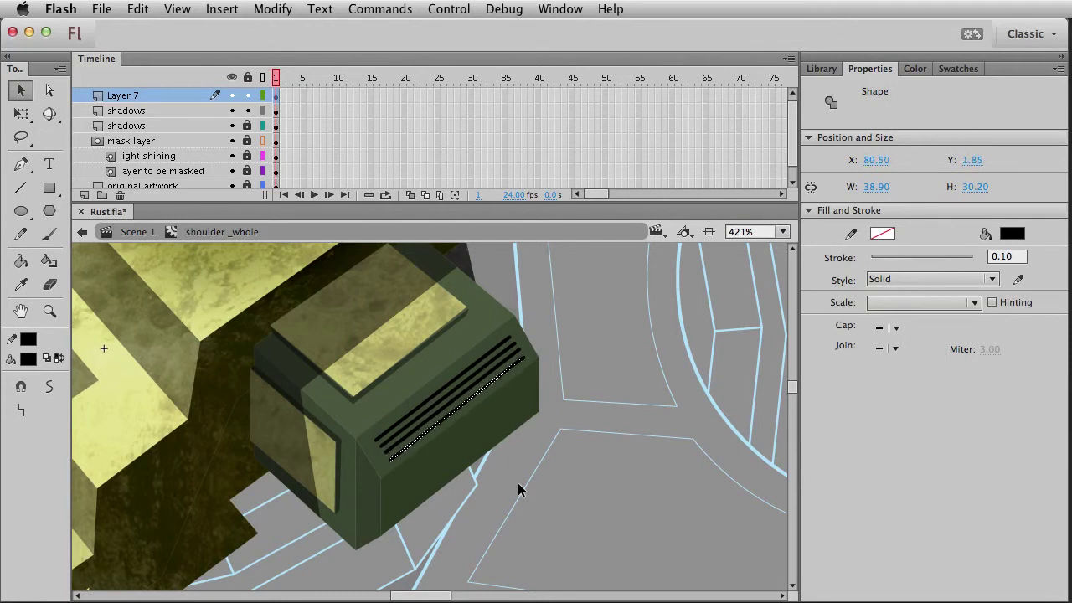
Place another copy of the slit along the upper part of the block's darker lower face, at X 81.50 and Y 8.85
{"action": "key", "text": "Down"}
{"action": "key", "text": "Down"}
{"action": "key", "text": "Down"}
{"action": "key", "text": "Down"}
{"action": "key", "text": "Down"}
{"action": "key", "text": "Down"}
{"action": "key", "text": "Down"}
{"action": "key", "text": "Right"}
{"action": "key", "text": "Right"}
{"action": "key", "text": "Up"}
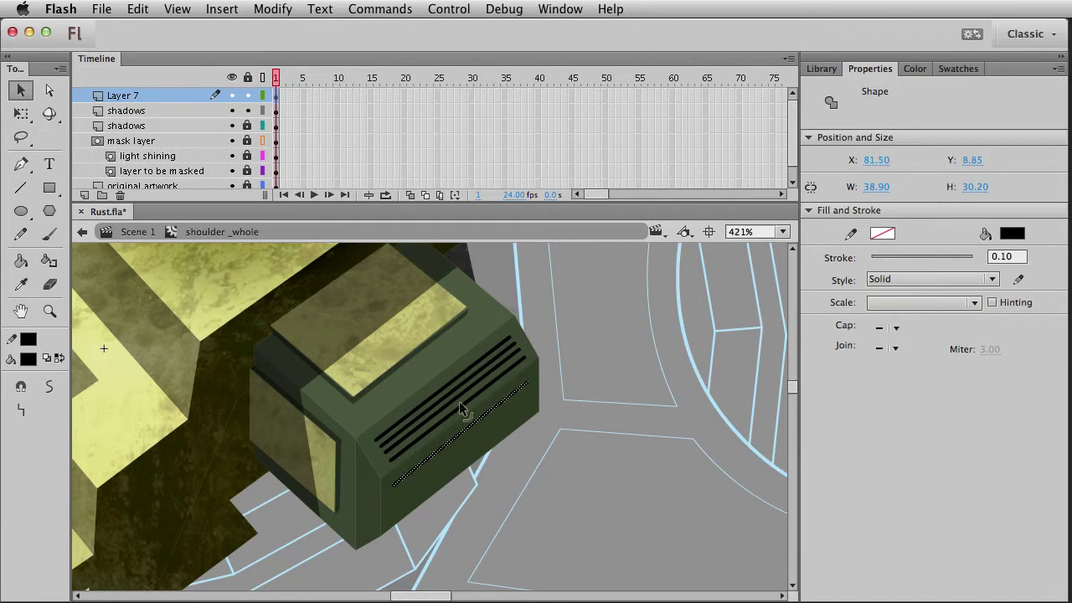
Add three more slit copies at even spacing down the darker lower face, with the last at X 82.50 and Y 16.60
{"action": "key", "text": "Right"}
{"action": "key", "text": "Down"}
{"action": "key", "text": "Down"}
{"action": "key", "text": "Down"}
{"action": "key", "text": "Down"}
{"action": "key", "text": "Down"}
{"action": "key", "text": "Down"}
{"action": "key", "text": "Down"}
{"action": "key", "text": "Down"}
{"action": "key", "text": "Right"}
{"action": "key", "text": "Down"}
{"action": "key", "text": "Down"}
{"action": "key", "text": "Down"}
{"action": "key", "text": "Down"}
{"action": "key", "text": "Down"}
{"action": "key", "text": "Down"}
{"action": "key", "text": "Down"}
{"action": "key", "text": "Down"}
{"action": "key", "text": "Down"}
{"action": "key", "text": "Down"}
{"action": "key", "text": "Down"}
{"action": "key", "text": "Down"}
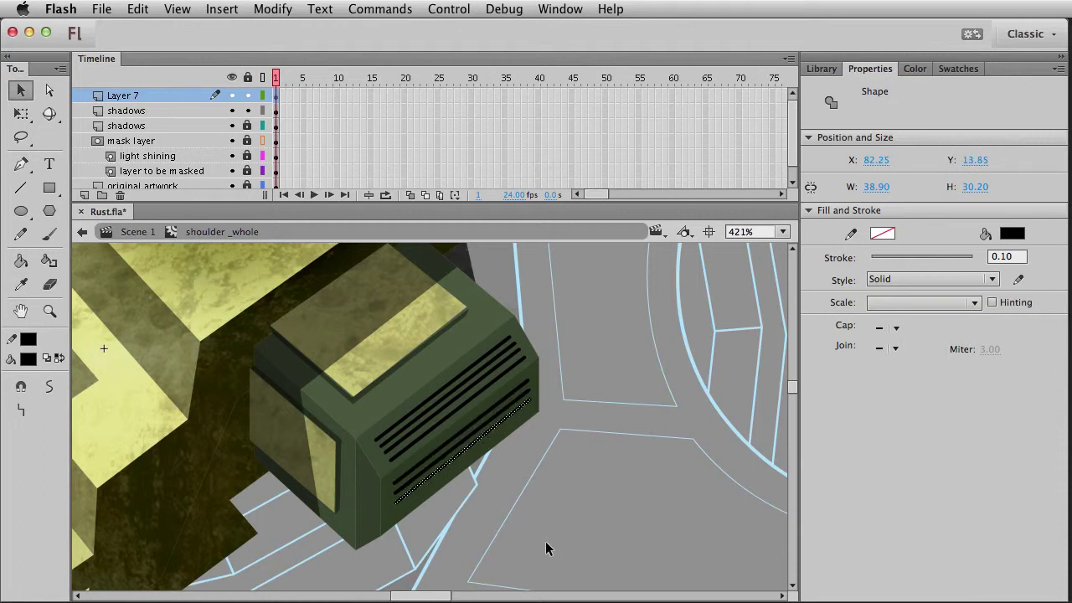
{"action": "key", "text": "Right"}
{"action": "key", "text": "Down"}
{"action": "key", "text": "Down"}
{"action": "key", "text": "Down"}
{"action": "key", "text": "Down"}
{"action": "key", "text": "Down"}
{"action": "key", "text": "Down"}
{"action": "key", "text": "Down"}
{"action": "key", "text": "Down"}
{"action": "key", "text": "Down"}
{"action": "key", "text": "Down"}
{"action": "key", "text": "Down"}
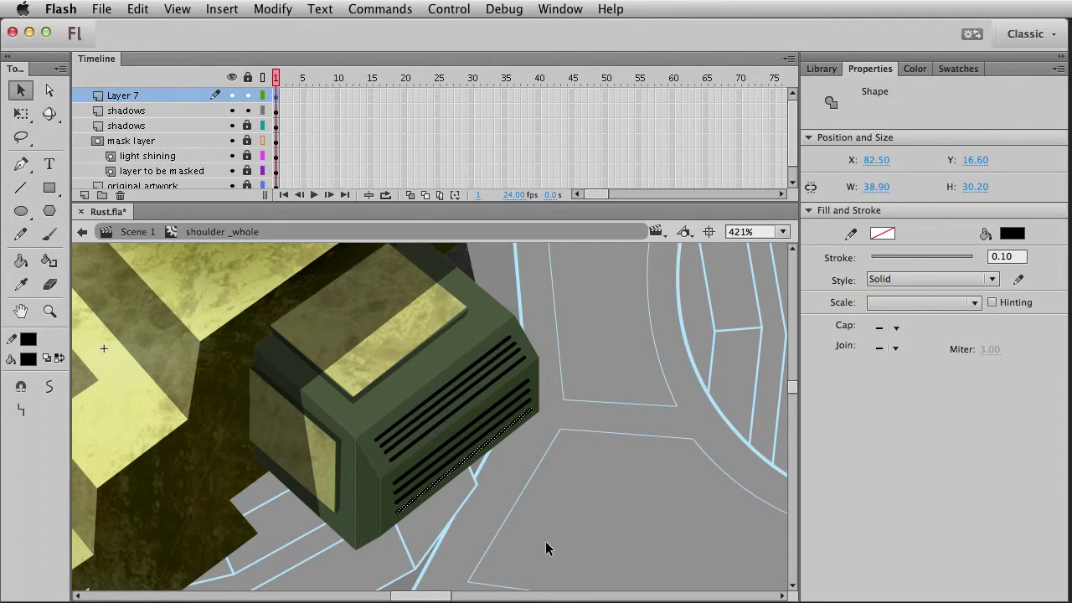
Examine the finished vent slits at 100% zoom and in the main scene, and reopen the shoulder symbol
{"action": "left_click", "coordinate": [545, 541]}
{"action": "key", "text": "super+1"}
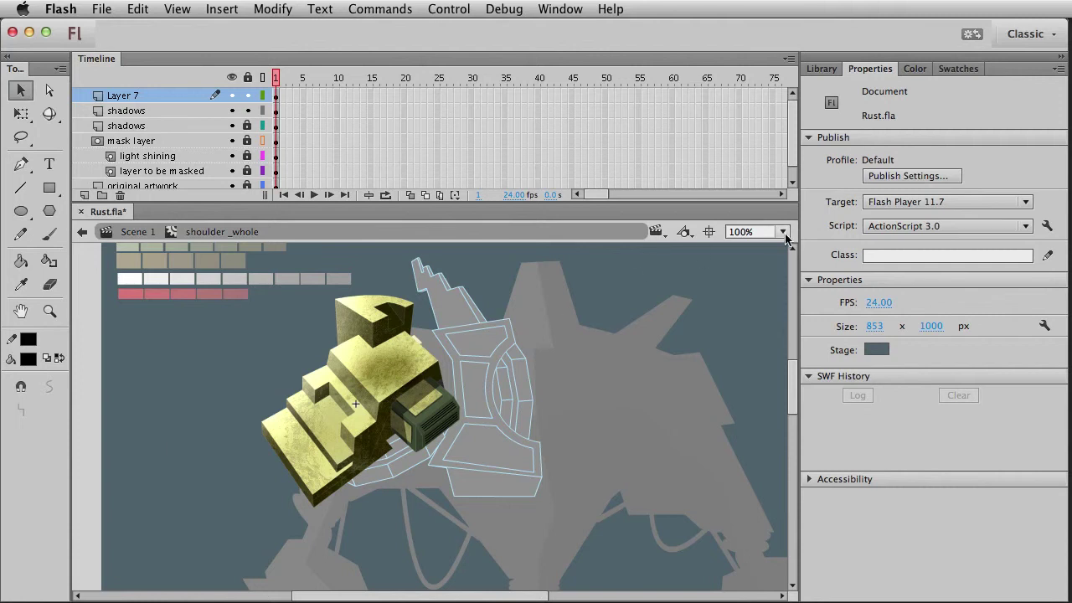
{"action": "double_click", "coordinate": [480, 421]}
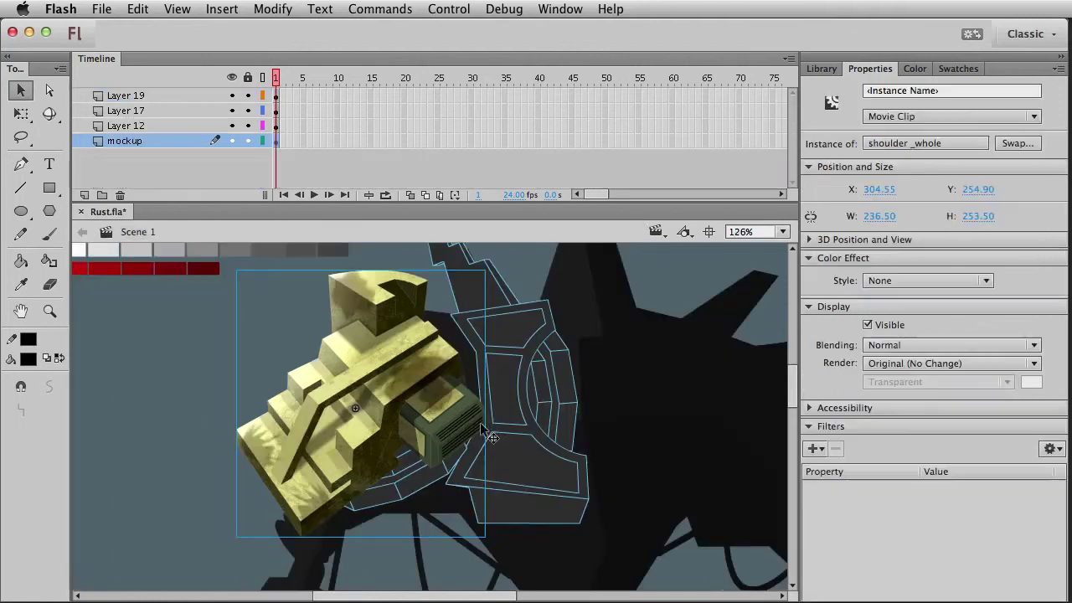
{"action": "left_click", "coordinate": [172, 490]}
{"action": "left_click_drag", "start_coordinate": [541, 457], "coordinate": [551, 458]}
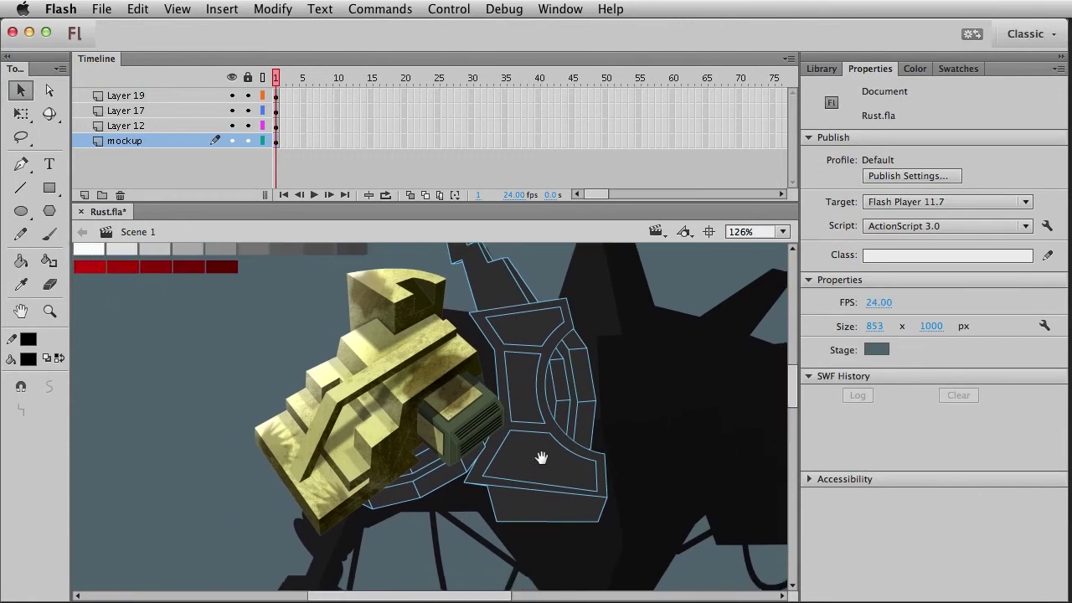
{"action": "left_click", "coordinate": [477, 434]}
{"action": "double_click", "coordinate": [479, 436]}
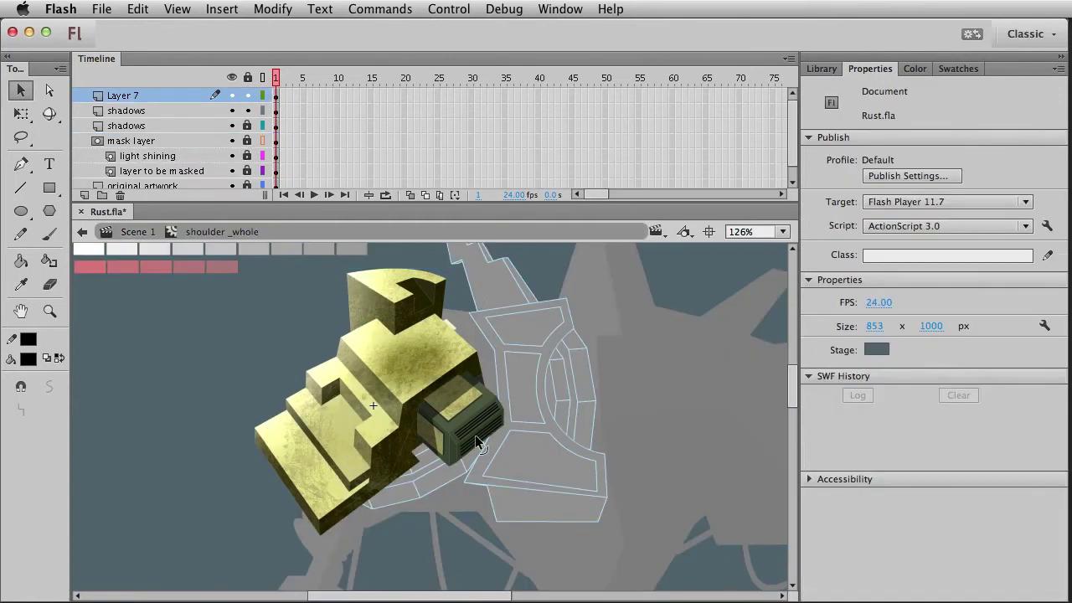
Select all the slits on Layer 7 and convert them to a movie clip symbol named vents
{"action": "left_click", "coordinate": [276, 97]}
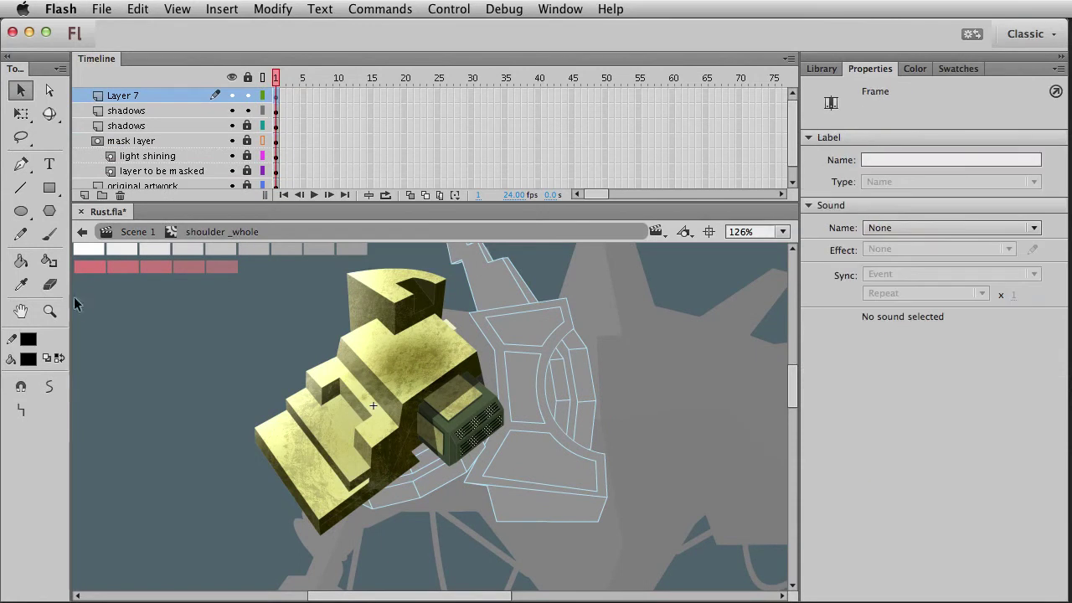
{"action": "key", "text": "F8"}
{"action": "type", "text": "vents"}
{"action": "key", "text": "Return"}
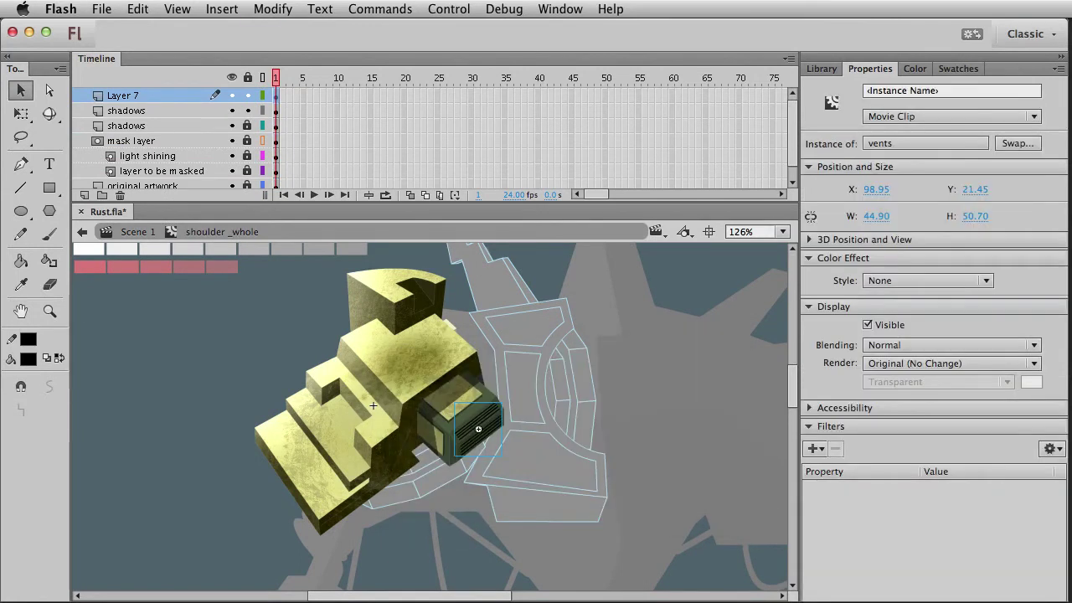
Duplicate the vents symbol in place and nudge the copy slightly right to X 100.95
{"action": "left_click", "coordinate": [50, 311]}
{"action": "left_click_drag", "start_coordinate": [420, 370], "coordinate": [506, 457]}
{"action": "key", "text": "v"}
{"action": "key", "text": "shift+Right"}
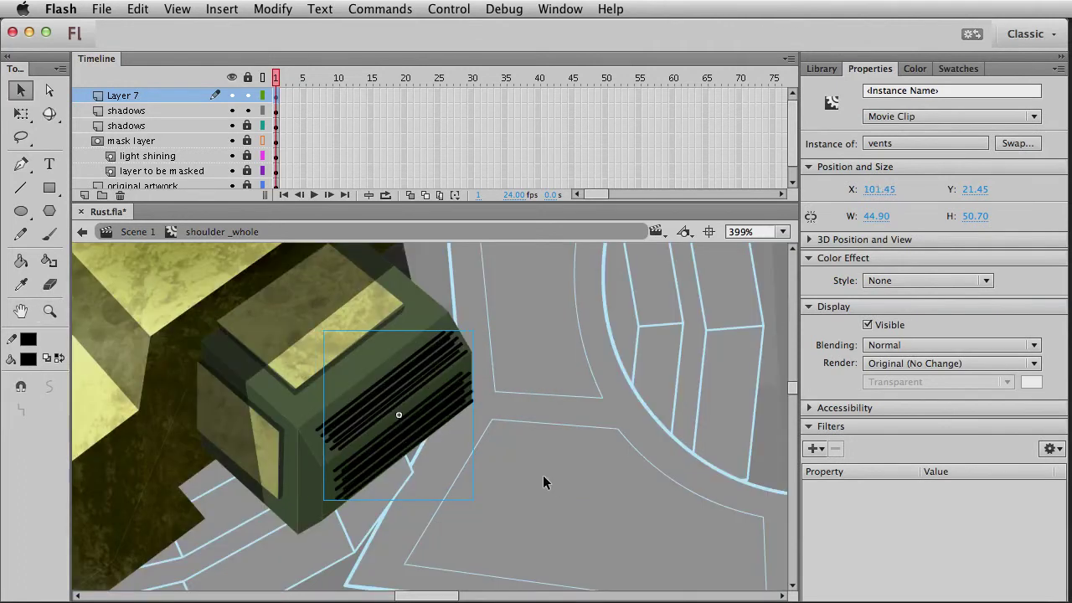
{"action": "key", "text": "Left"}
{"action": "key", "text": "Left"}
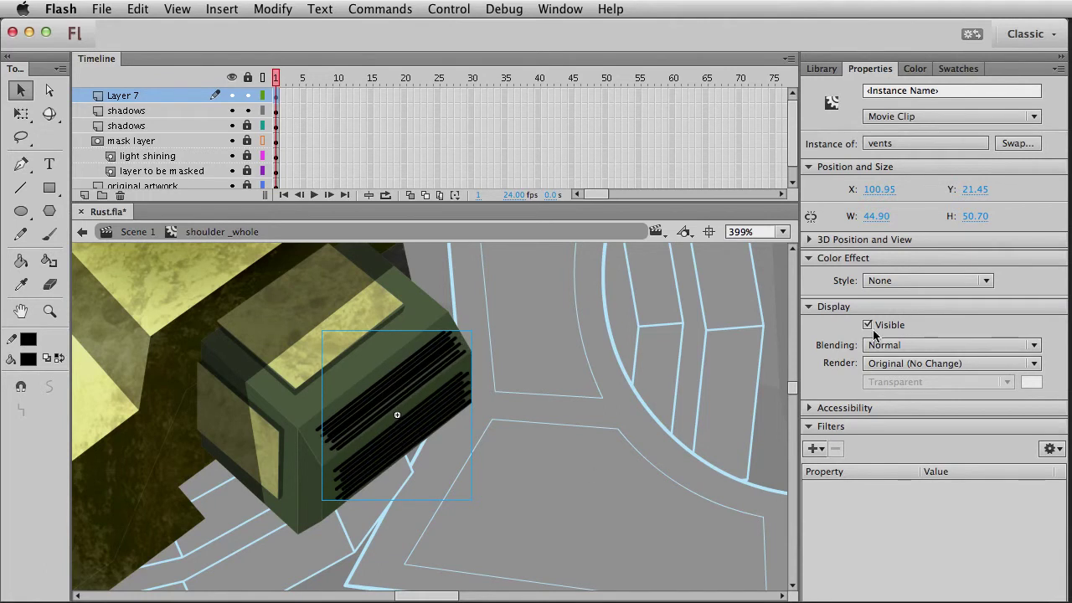
Move the vents copy to X 99.45, tint it 100% with red 90, green 101, blue 78, and send it behind the original
{"action": "key", "text": "Delete"}
{"action": "left_click", "coordinate": [397, 377]}
{"action": "left_click_drag", "start_coordinate": [414, 394], "coordinate": [415, 394]}
{"action": "left_click", "coordinate": [919, 282]}
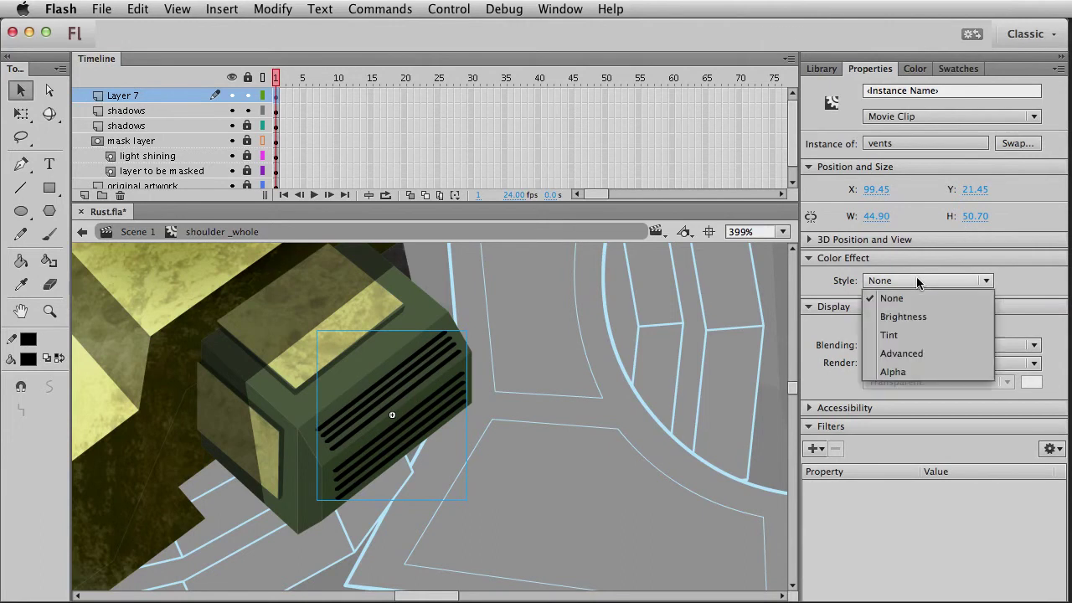
{"action": "left_click", "coordinate": [913, 336]}
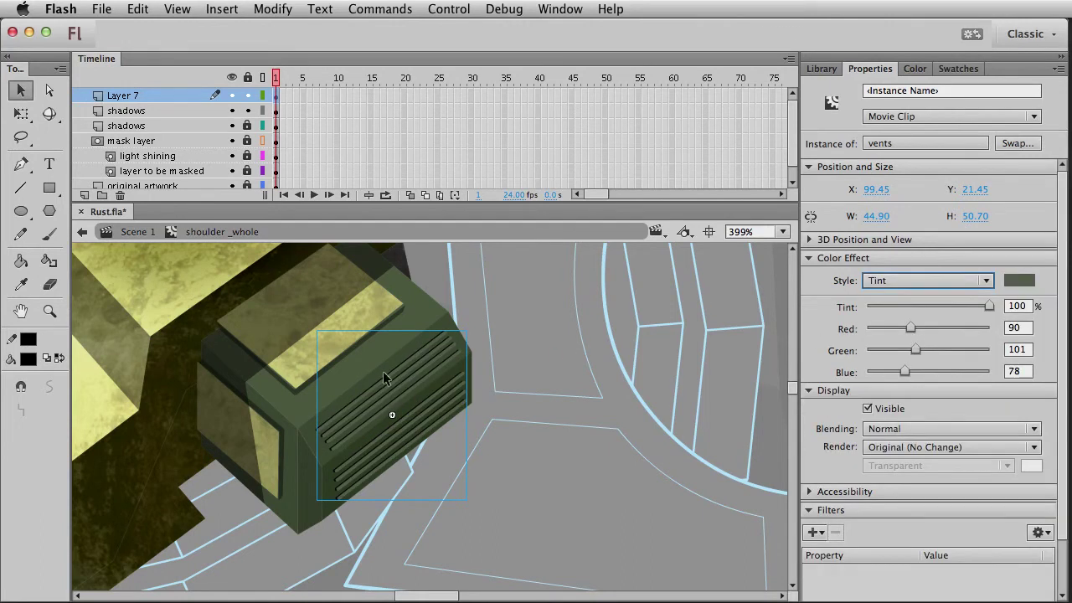
{"action": "key", "text": "super+Down"}
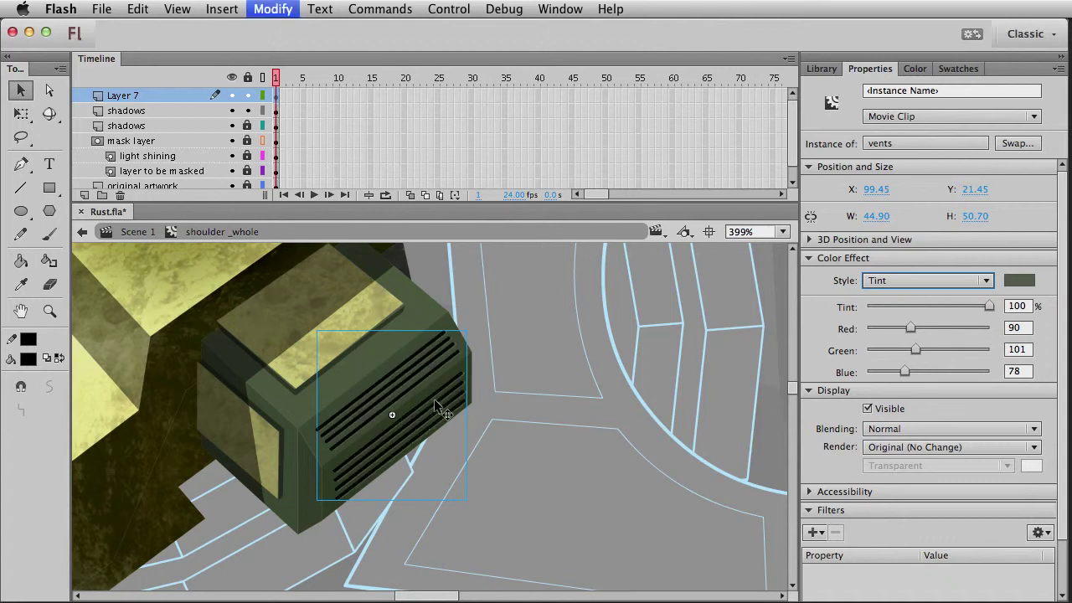
Shift the rear vents copy right to X 101.20 so its edges show beside the black slits
{"action": "key", "text": "Left"}
{"action": "left_click", "coordinate": [434, 401]}
{"action": "key", "text": "shift+Right"}
{"action": "left_click_drag", "start_coordinate": [435, 406], "coordinate": [435, 405]}
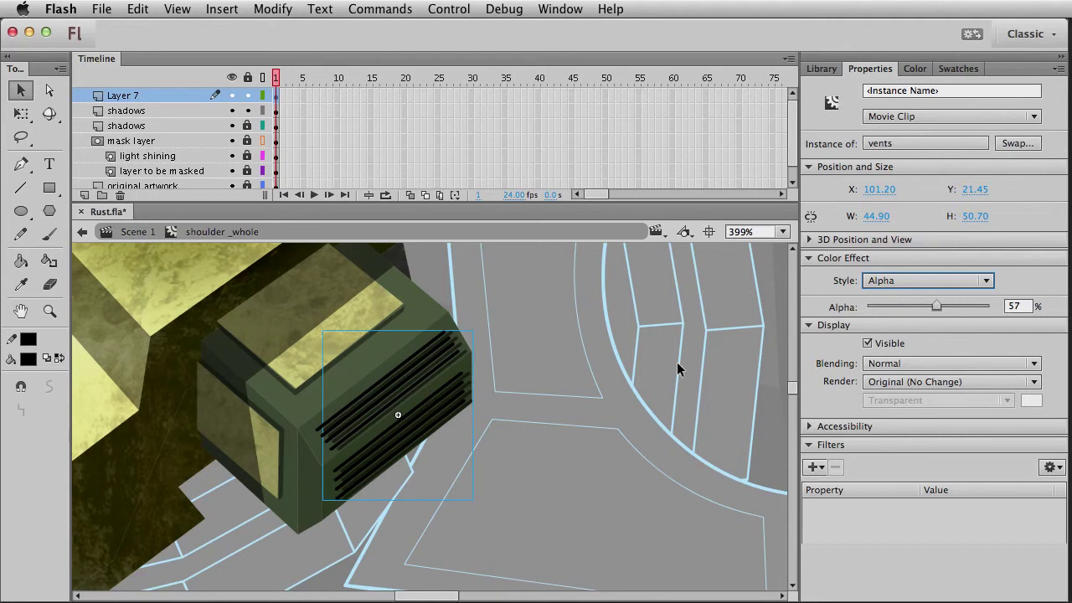
Replace the rear vents copy's alpha effect with a 100% tint of red 90, green 101, blue 78
{"action": "left_click_drag", "start_coordinate": [936, 305], "coordinate": [989, 306]}
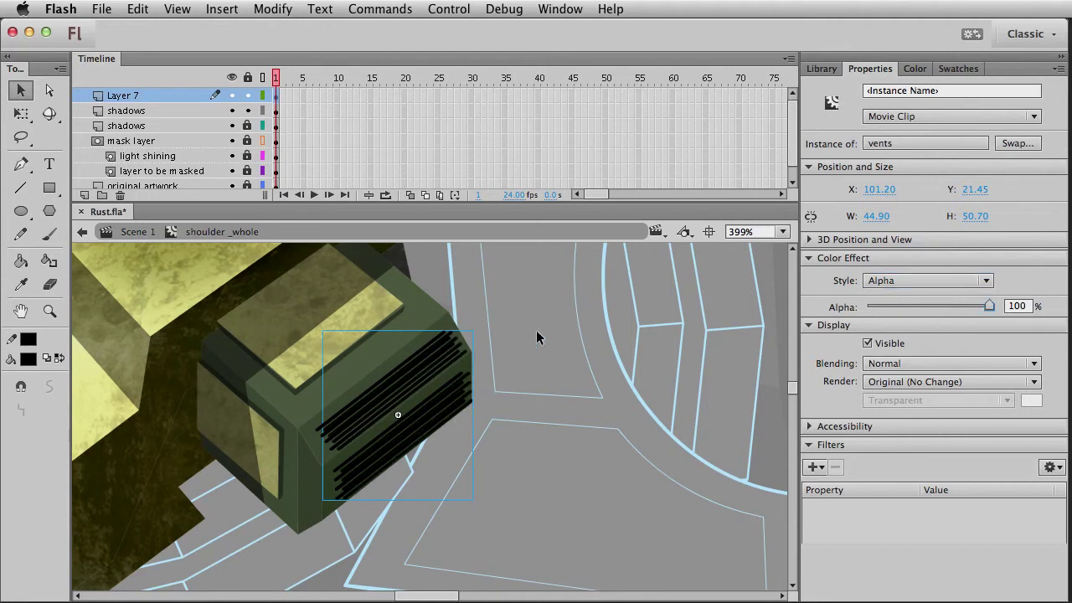
{"action": "left_click", "coordinate": [692, 321]}
{"action": "left_click", "coordinate": [437, 376]}
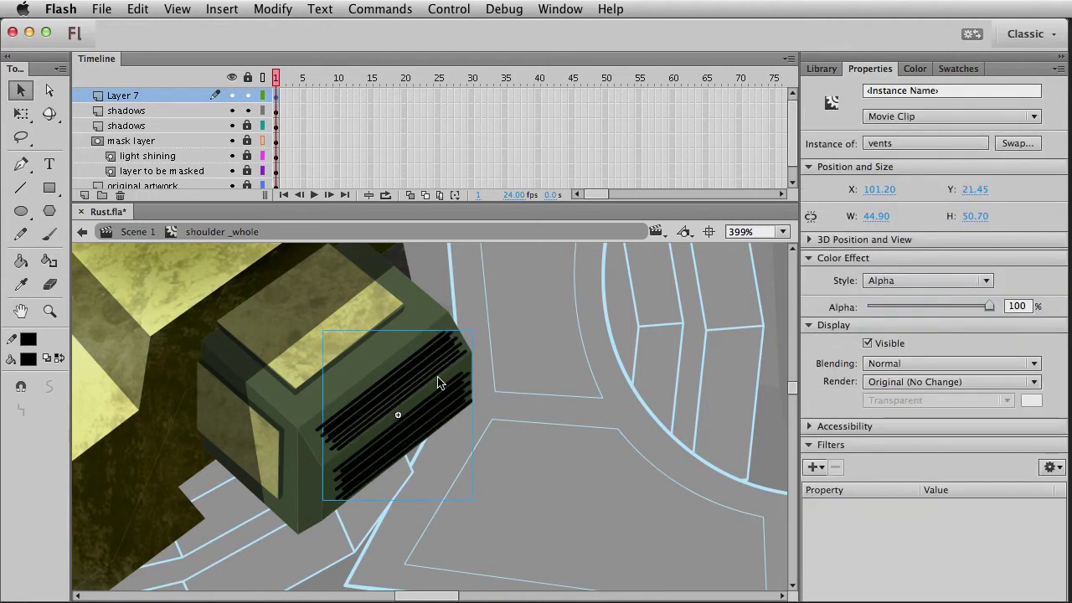
{"action": "left_click", "coordinate": [896, 280]}
{"action": "left_click", "coordinate": [893, 353]}
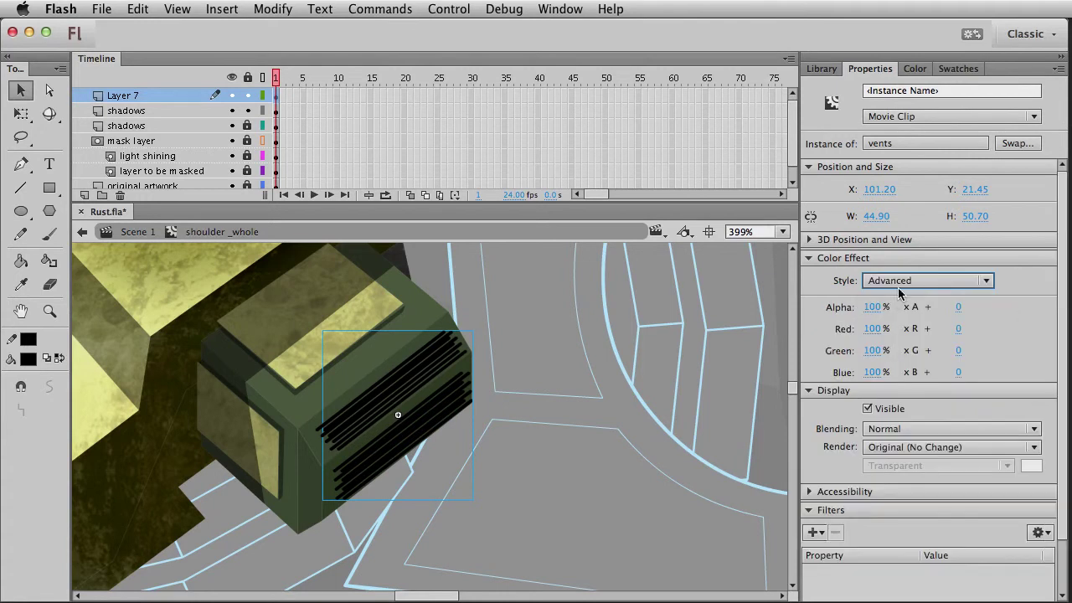
{"action": "left_click", "coordinate": [906, 286]}
{"action": "left_click", "coordinate": [889, 334]}
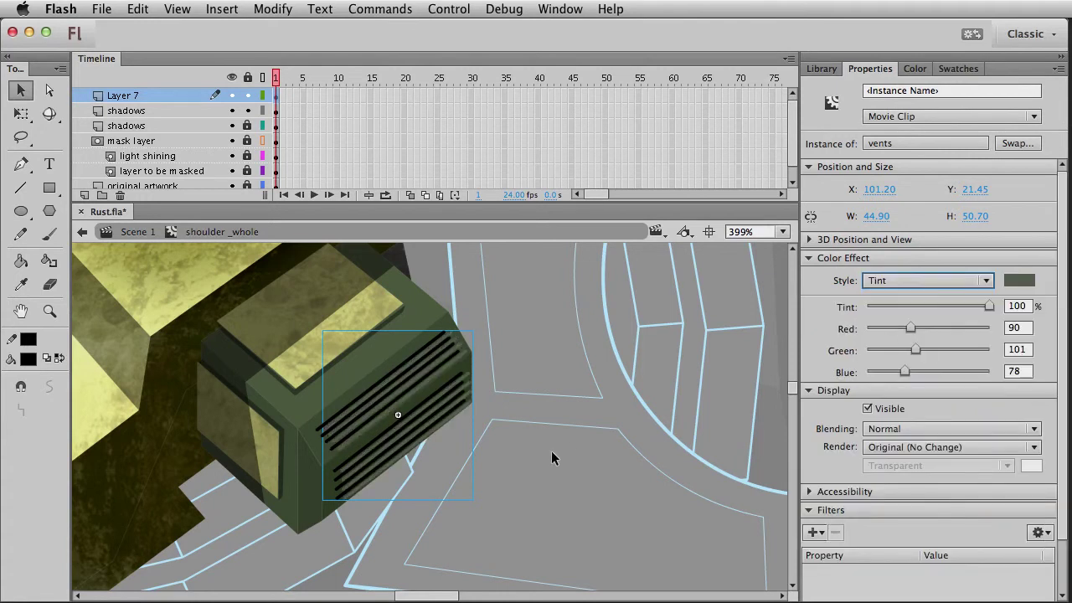
Nudge the tinted vents copy left and down to X 99.20, Y 21.95 as a thin highlight along the slits
{"action": "left_click", "coordinate": [568, 363]}
{"action": "left_click", "coordinate": [462, 386]}
{"action": "left_click_drag", "start_coordinate": [462, 383], "coordinate": [473, 378]}
{"action": "key", "text": "Left"}
{"action": "key", "text": "Left"}
{"action": "key", "text": "Left"}
{"action": "key", "text": "Left"}
{"action": "key", "text": "Left"}
{"action": "key", "text": "Down"}
{"action": "key", "text": "Down"}
{"action": "key", "text": "Left"}
{"action": "key", "text": "Down"}
{"action": "key", "text": "Right"}
{"action": "key", "text": "Up"}
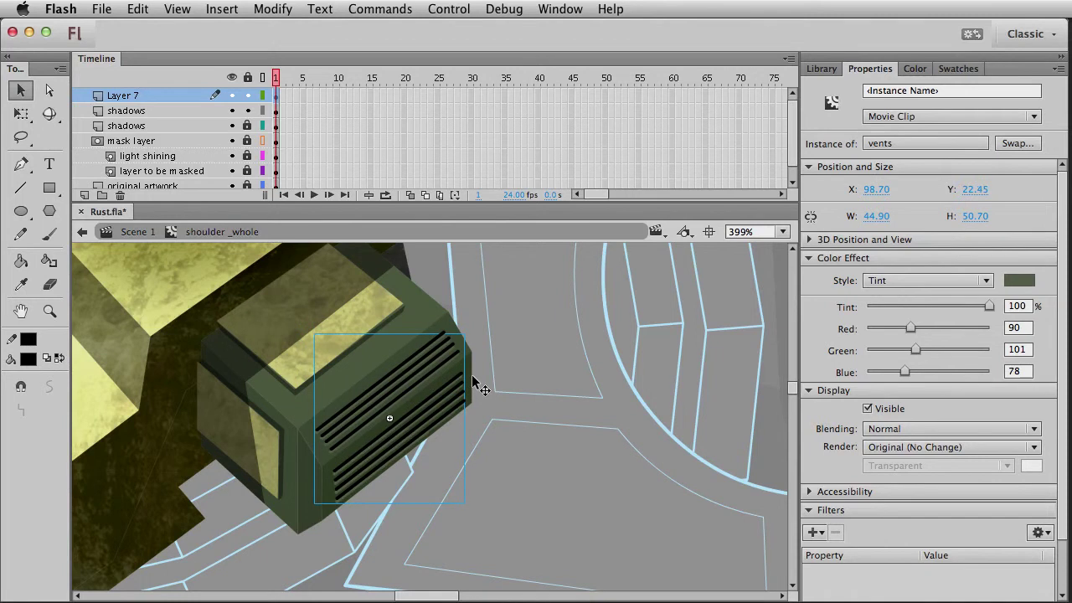
{"action": "key", "text": "Down"}
{"action": "key", "text": "Up"}
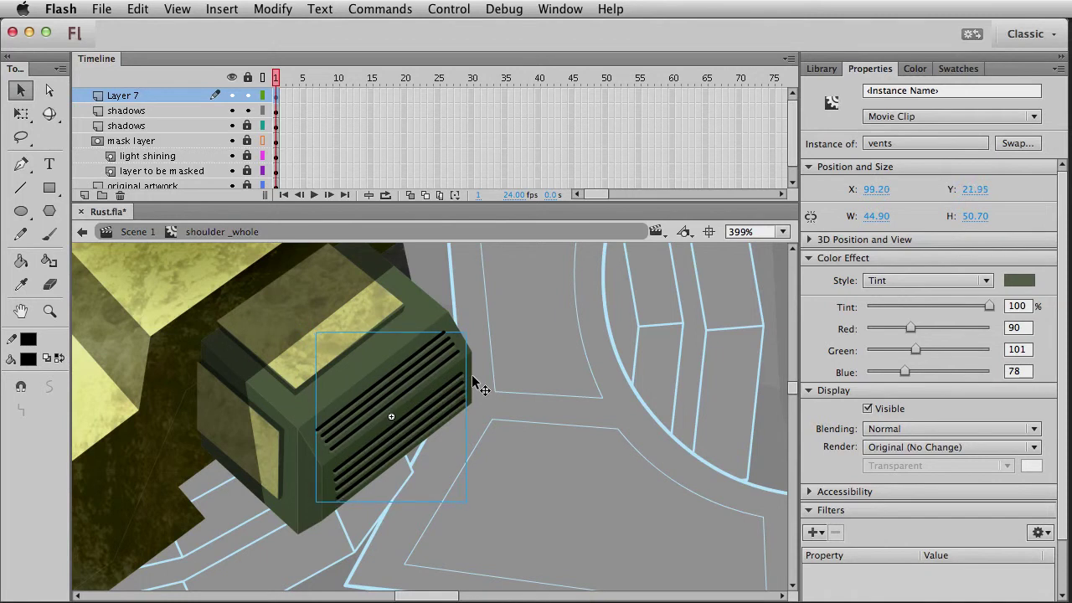
Examine the highlighted vents in the main scene, reopen the shoulder symbol to check the vents instance, and return to the main scene
{"action": "left_click", "coordinate": [518, 332]}
{"action": "key", "text": "super+1"}
{"action": "double_click", "coordinate": [224, 494]}
{"action": "left_click", "coordinate": [209, 466]}
{"action": "left_click_drag", "start_coordinate": [508, 422], "coordinate": [460, 441]}
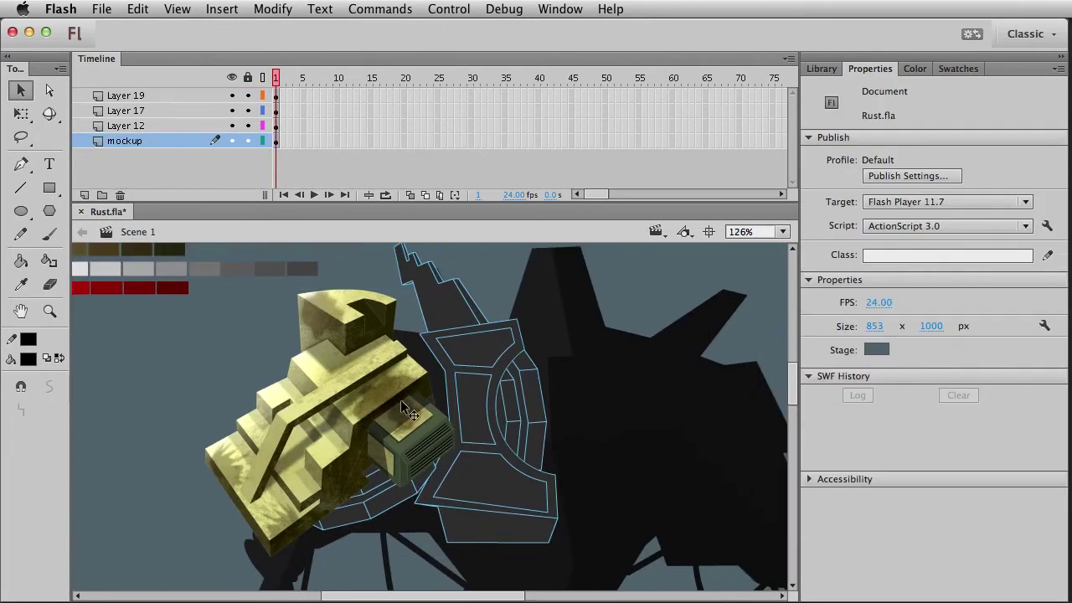
{"action": "left_click", "coordinate": [444, 452]}
{"action": "double_click", "coordinate": [435, 448]}
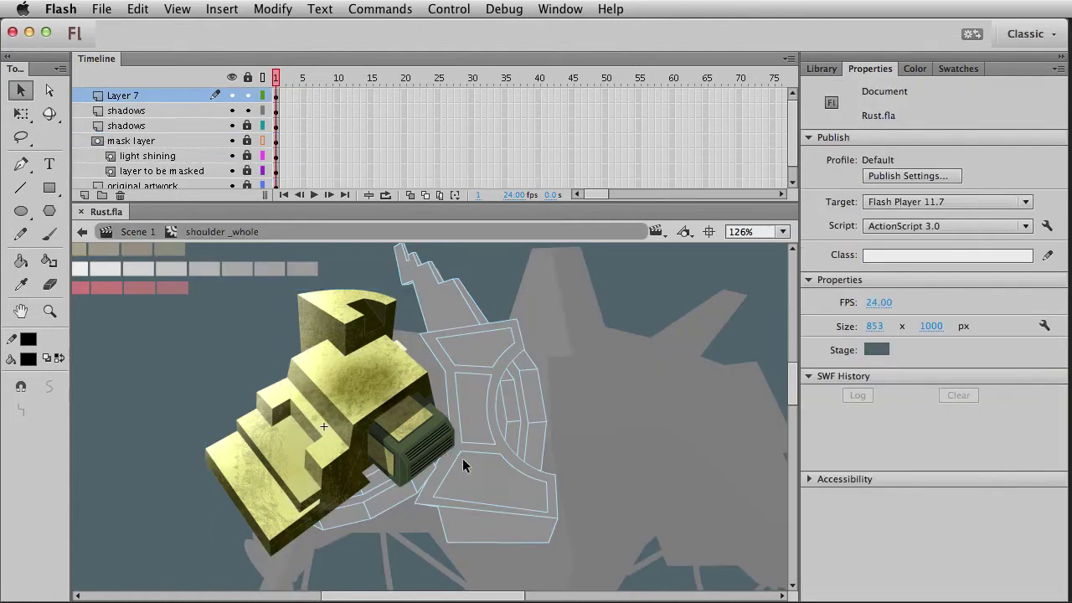
{"action": "left_click", "coordinate": [440, 452]}
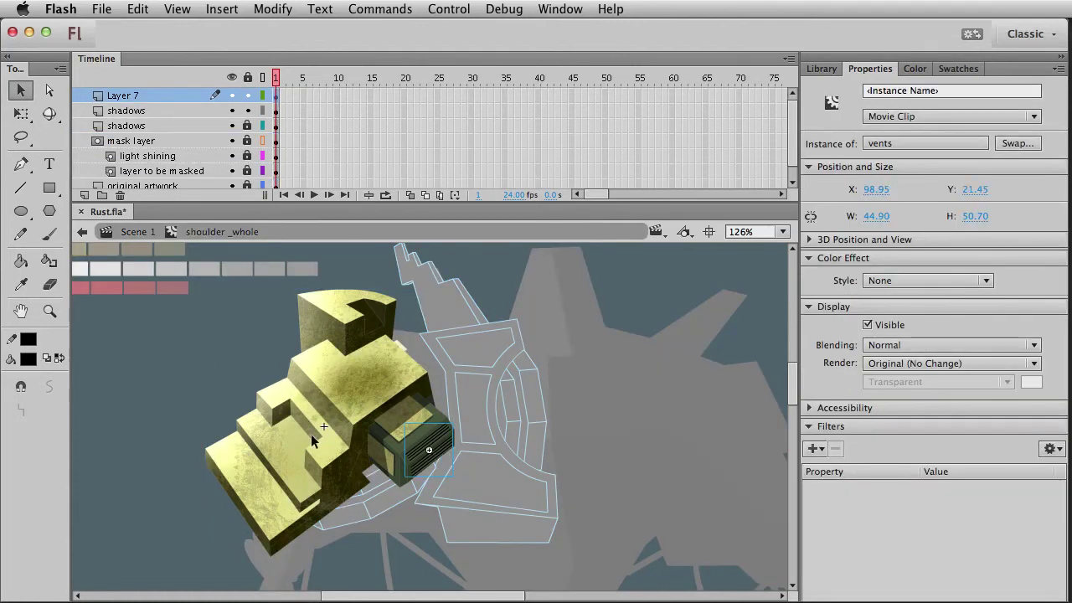
{"action": "key", "text": "super+e"}
{"action": "left_click", "coordinate": [176, 473]}
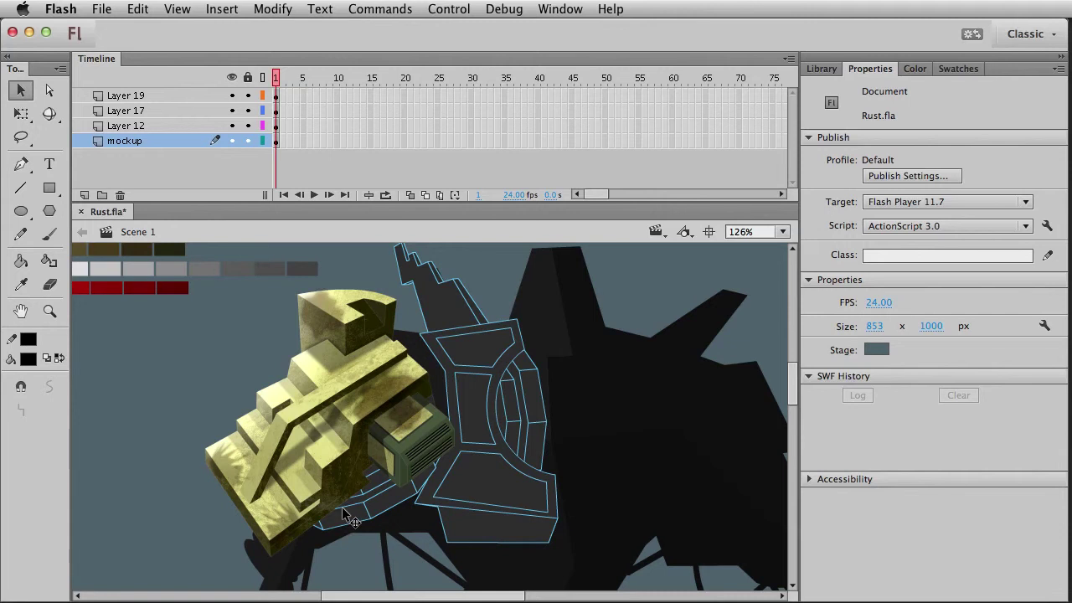
Move the spiky shadow on Layer 19 off the armour and restore it to its place
{"action": "left_click", "coordinate": [21, 165]}
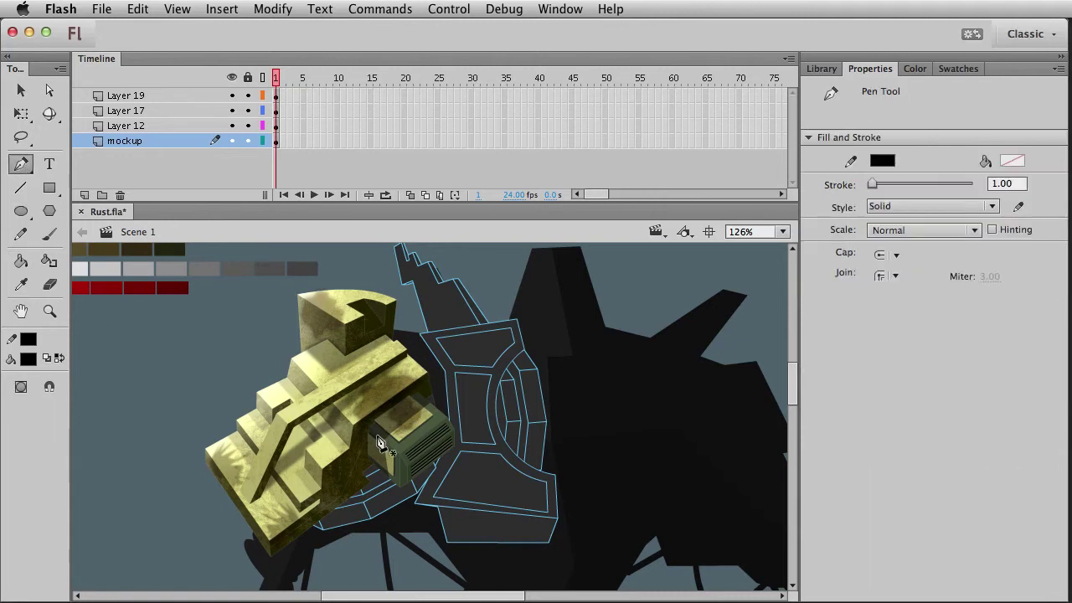
{"action": "left_click", "coordinate": [172, 97]}
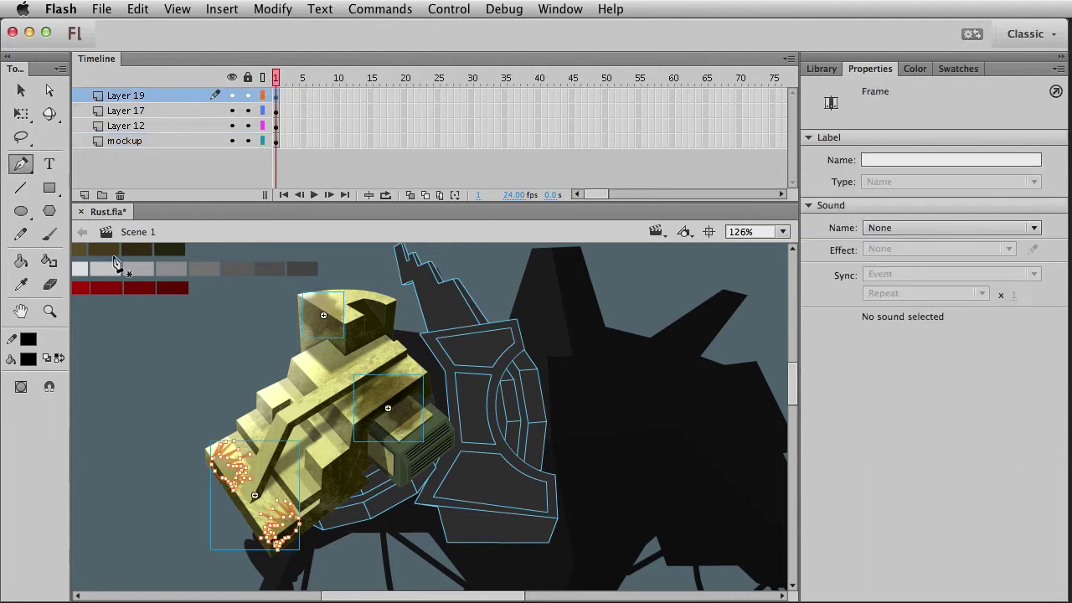
{"action": "key", "text": "v"}
{"action": "left_click", "coordinate": [164, 422]}
{"action": "left_click", "coordinate": [244, 486]}
{"action": "left_click_drag", "start_coordinate": [240, 462], "coordinate": [198, 490]}
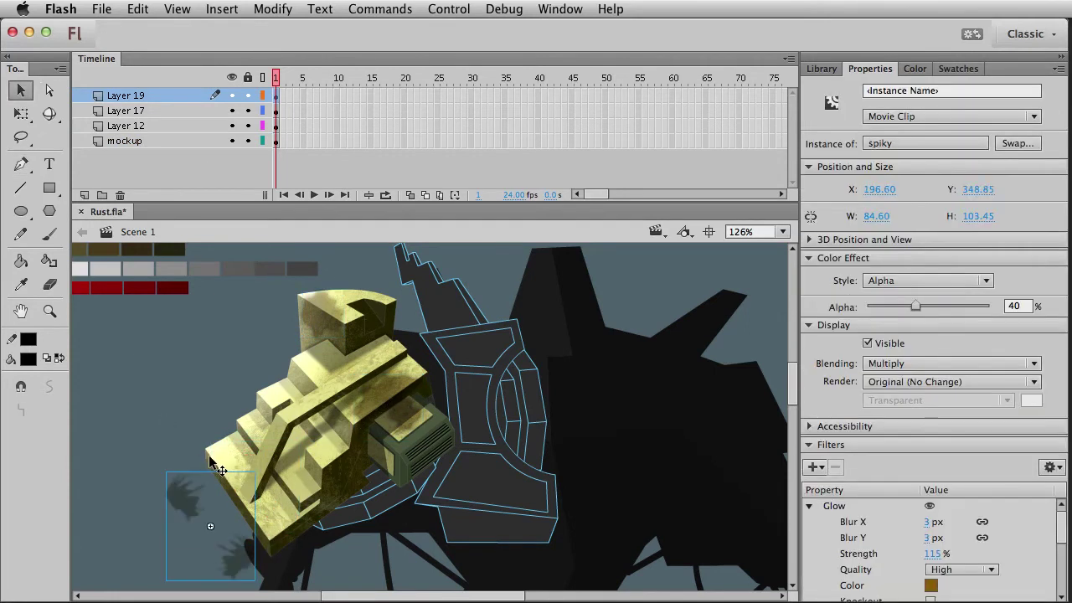
{"action": "left_click", "coordinate": [231, 459]}
{"action": "key", "text": "super+a"}
{"action": "left_click_drag", "start_coordinate": [134, 385], "coordinate": [344, 514]}
{"action": "left_click", "coordinate": [179, 490]}
{"action": "left_click", "coordinate": [198, 515]}
{"action": "left_click", "coordinate": [185, 427]}
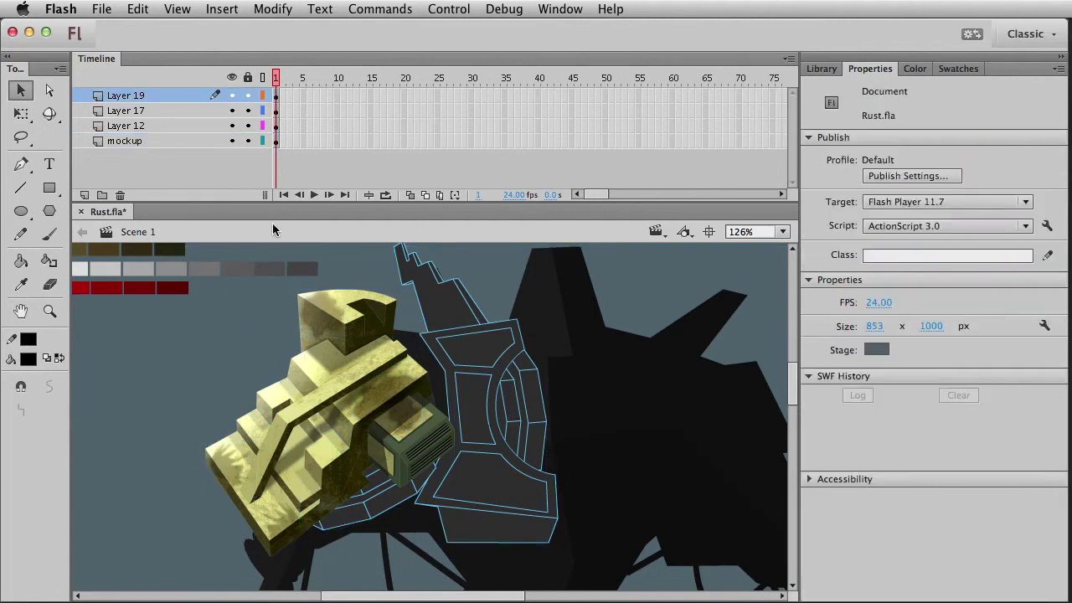
On a new layer above Layer 19, draw a wavy closed smoke outline about 54 by 122 px rising from the vents
{"action": "left_click", "coordinate": [134, 96]}
{"action": "left_click", "coordinate": [86, 196]}
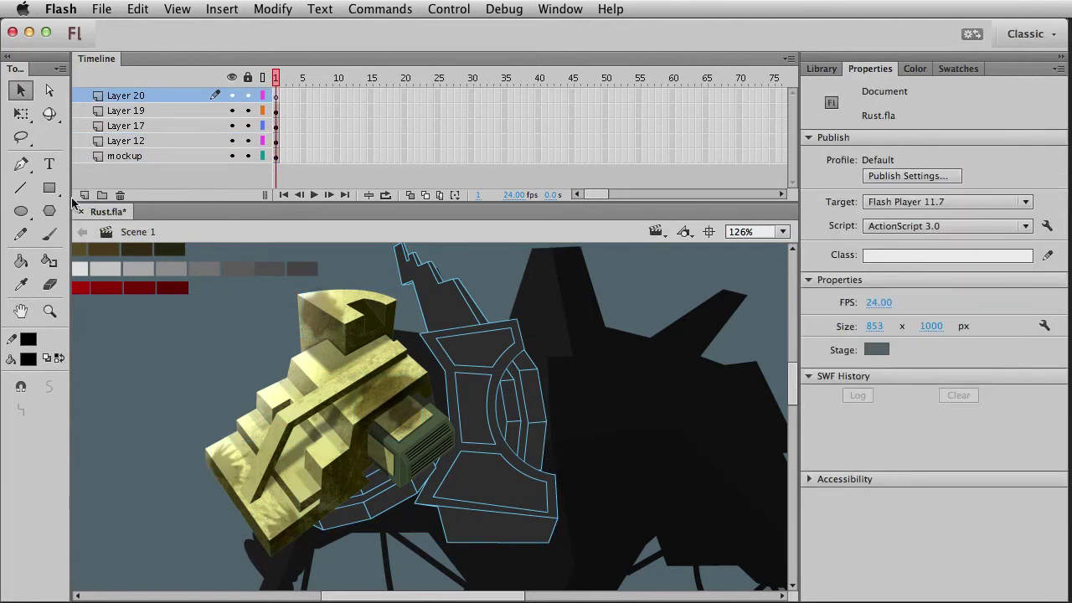
{"action": "left_click", "coordinate": [21, 165]}
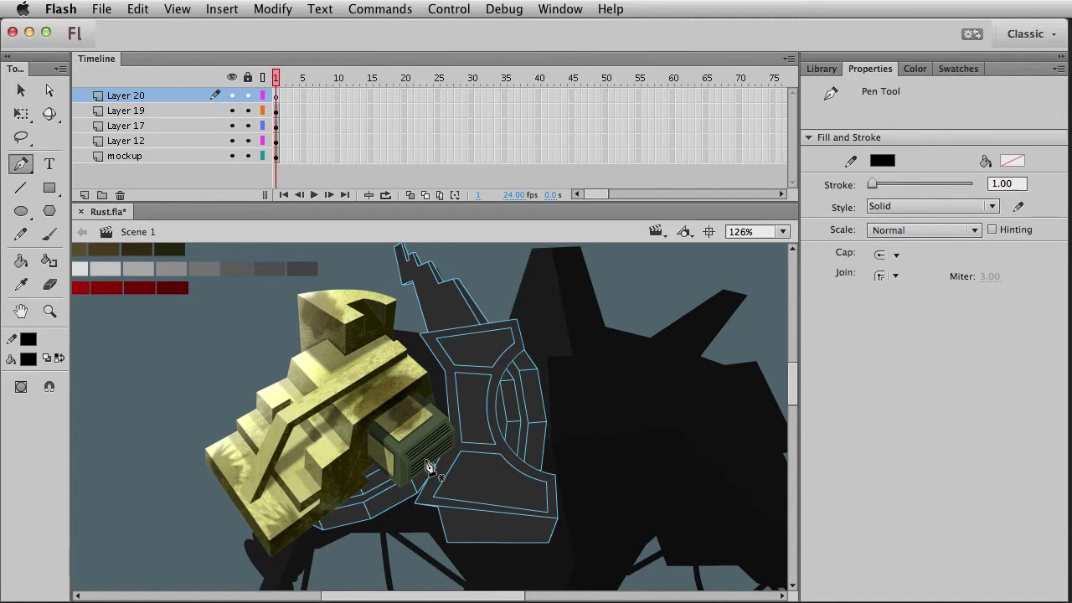
{"action": "left_click_drag", "start_coordinate": [417, 449], "coordinate": [449, 327]}
{"action": "left_click", "coordinate": [455, 352]}
{"action": "left_click_drag", "start_coordinate": [468, 378], "coordinate": [454, 428]}
{"action": "left_click_drag", "start_coordinate": [453, 467], "coordinate": [435, 465]}
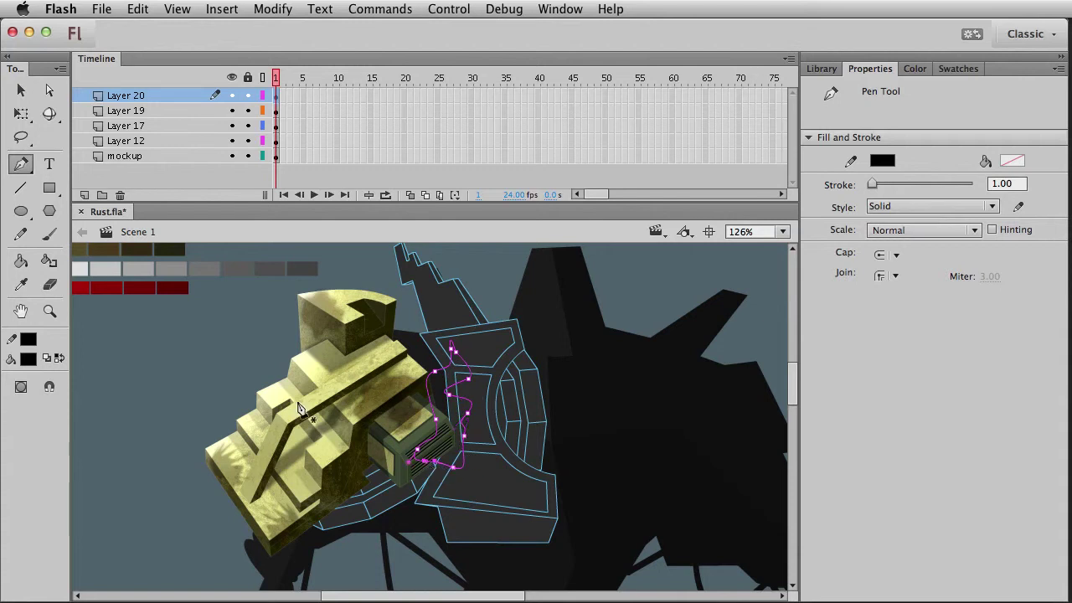
Fill the smoke outline with white (#FFFFFF) at 50% alpha
{"action": "left_click", "coordinate": [24, 94]}
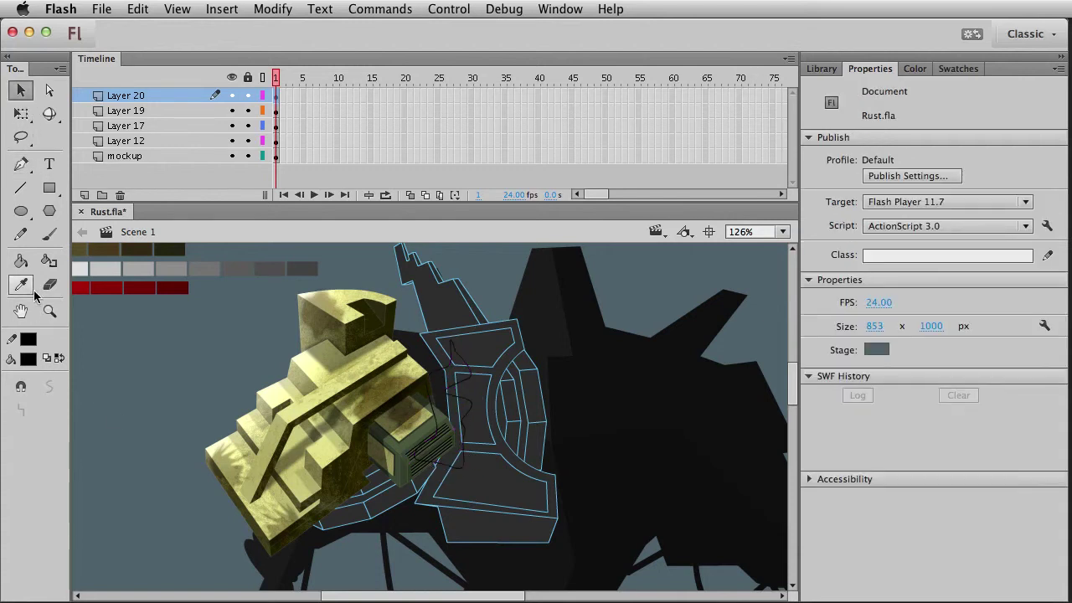
{"action": "left_click", "coordinate": [21, 260]}
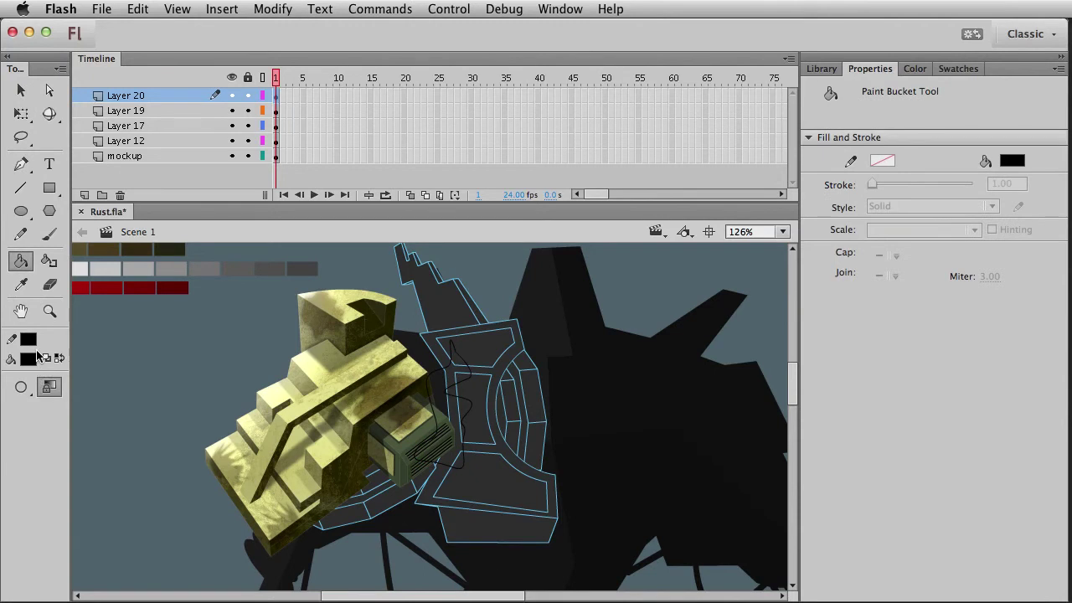
{"action": "left_click", "coordinate": [37, 357]}
{"action": "left_click", "coordinate": [42, 452]}
{"action": "left_click", "coordinate": [33, 359]}
{"action": "double_click", "coordinate": [242, 377]}
{"action": "type", "text": "50"}
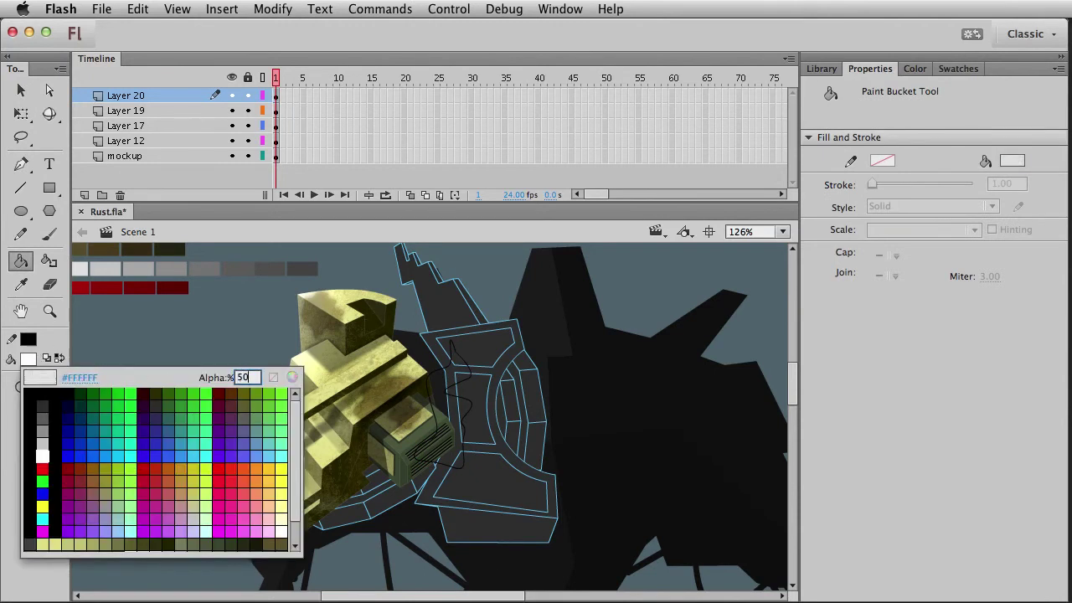
{"action": "key", "text": "Return"}
{"action": "left_click", "coordinate": [461, 410]}
Delete the black outline around the white smoke shape
{"action": "key", "text": "v"}
{"action": "left_click", "coordinate": [472, 367]}
{"action": "left_click", "coordinate": [479, 392]}
Convert the white smoke fill to a movie clip symbol named smoke
{"action": "left_click", "coordinate": [467, 385]}
{"action": "left_click", "coordinate": [266, 7]}
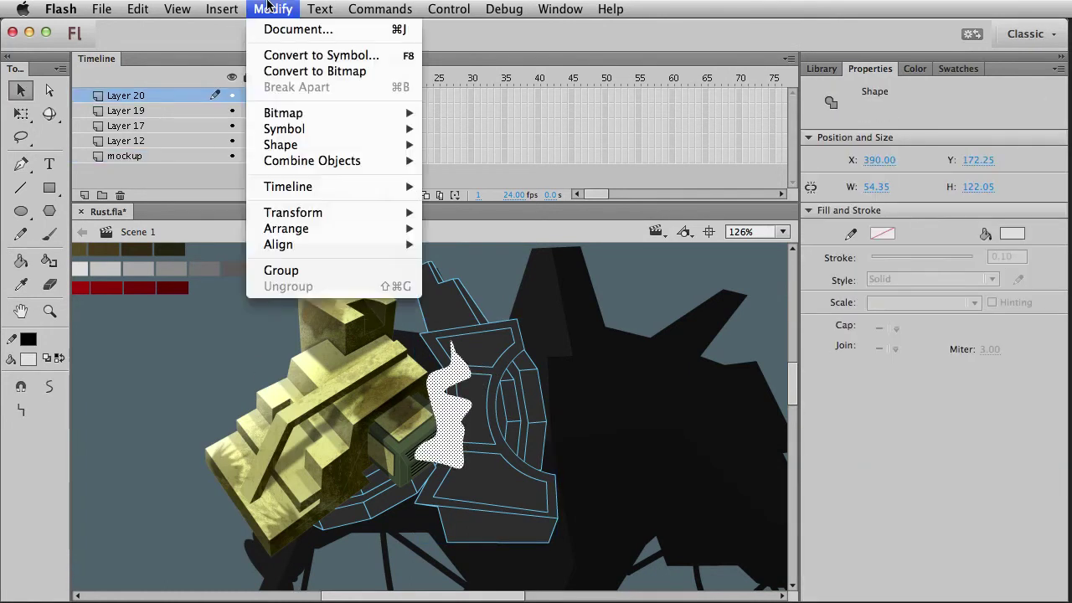
{"action": "left_click", "coordinate": [266, 7]}
{"action": "key", "text": "F8"}
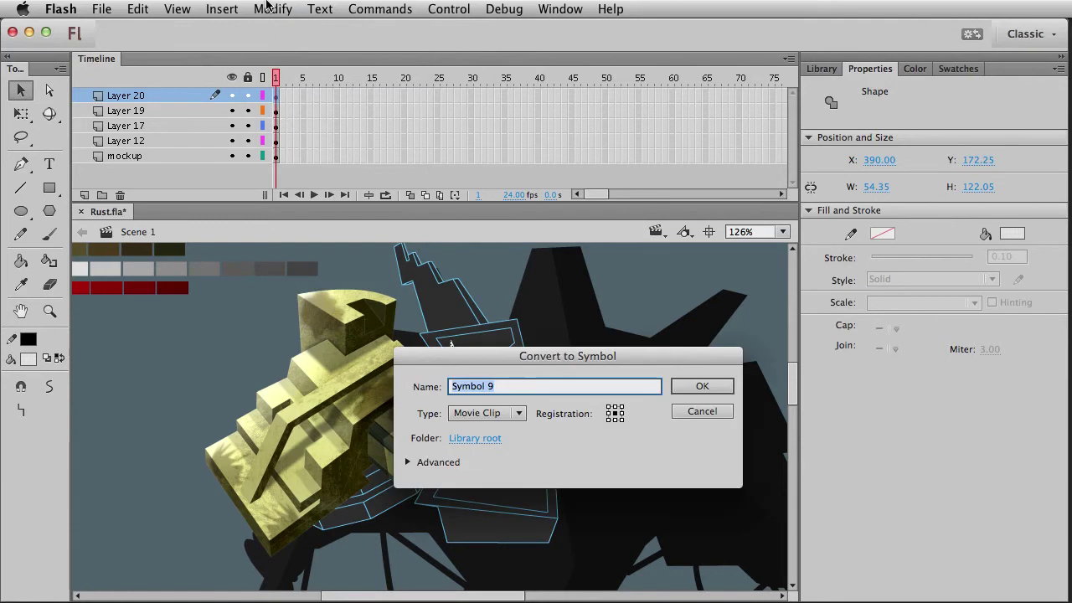
{"action": "type", "text": "smoke"}
{"action": "key", "text": "Return"}
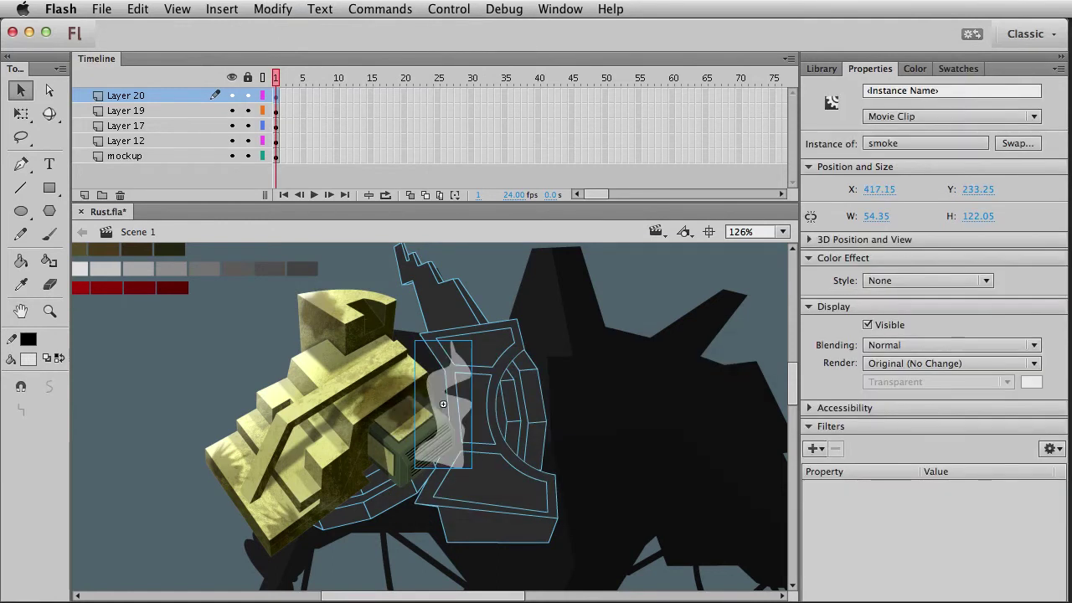
Add a Bevel filter to the smoke clip with 7 px blur, 148% strength and 5 px distance
{"action": "left_click", "coordinate": [814, 448]}
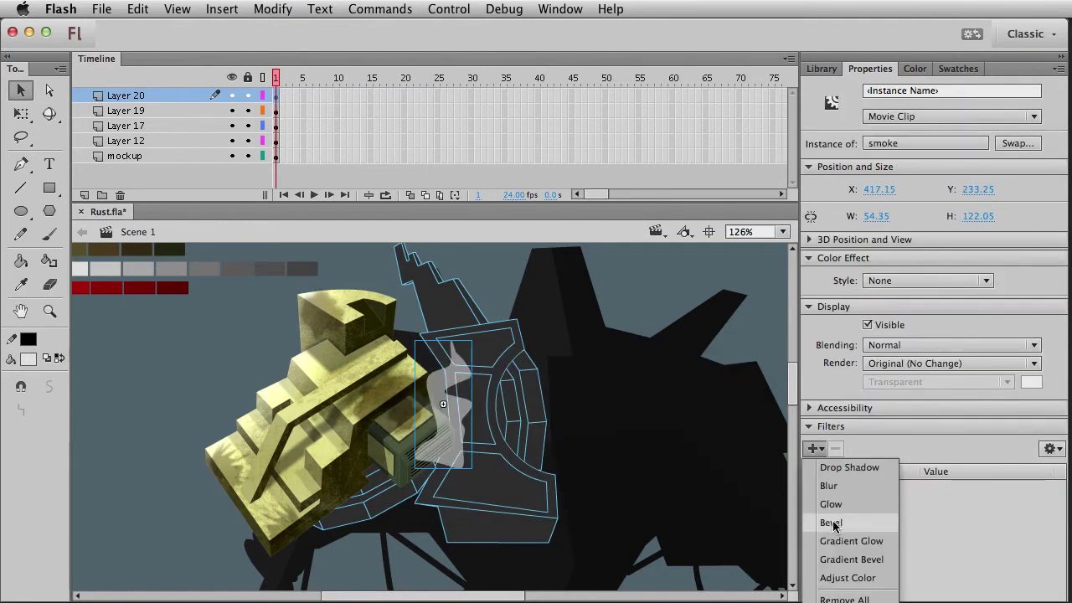
{"action": "left_click", "coordinate": [844, 525]}
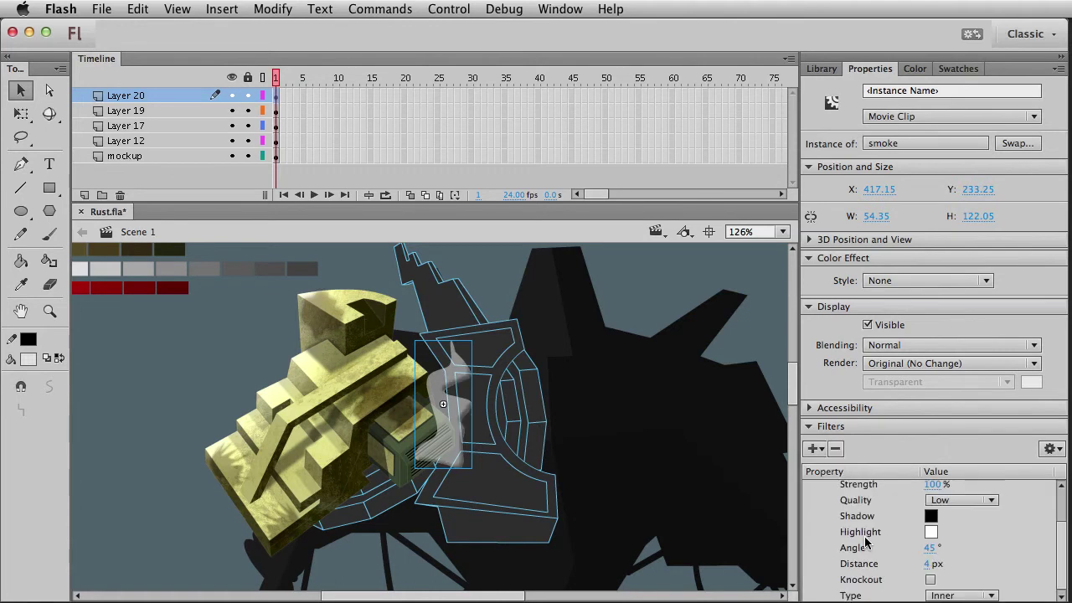
{"action": "left_click_drag", "start_coordinate": [929, 563], "coordinate": [931, 563]}
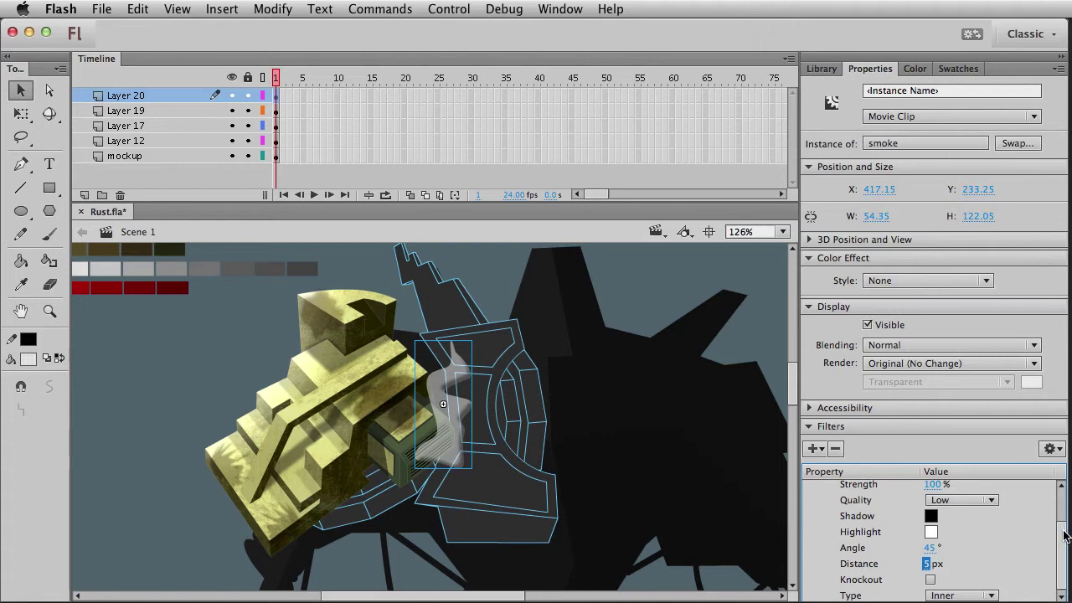
{"action": "scroll", "coordinate": [1066, 536], "scroll_direction": "up", "scroll_amount": 3}
{"action": "left_click_drag", "start_coordinate": [933, 536], "coordinate": [980, 528]}
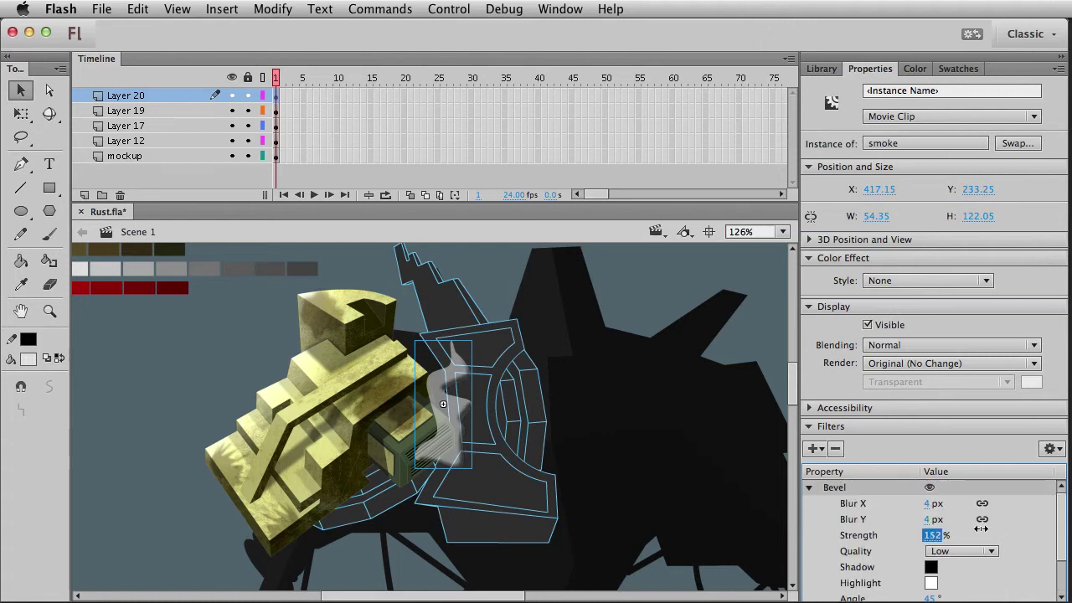
{"action": "left_click_drag", "start_coordinate": [928, 504], "coordinate": [934, 503]}
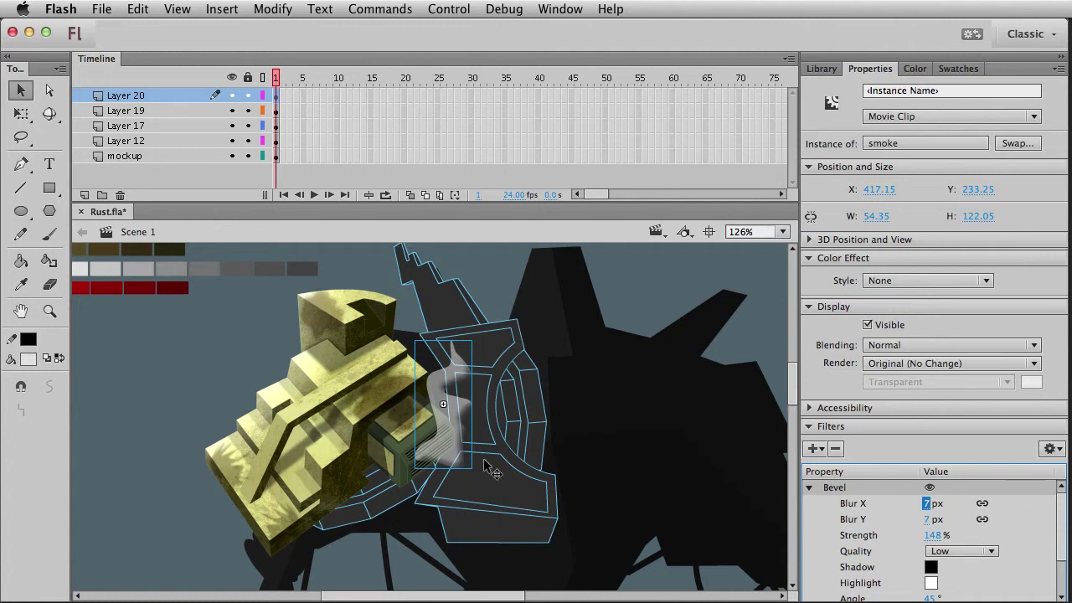
Change the fill inside the smoke symbol from white to grey, and return to the main scene
{"action": "left_click", "coordinate": [178, 458]}
{"action": "scroll", "coordinate": [377, 418], "scroll_direction": "down", "scroll_amount": 3}
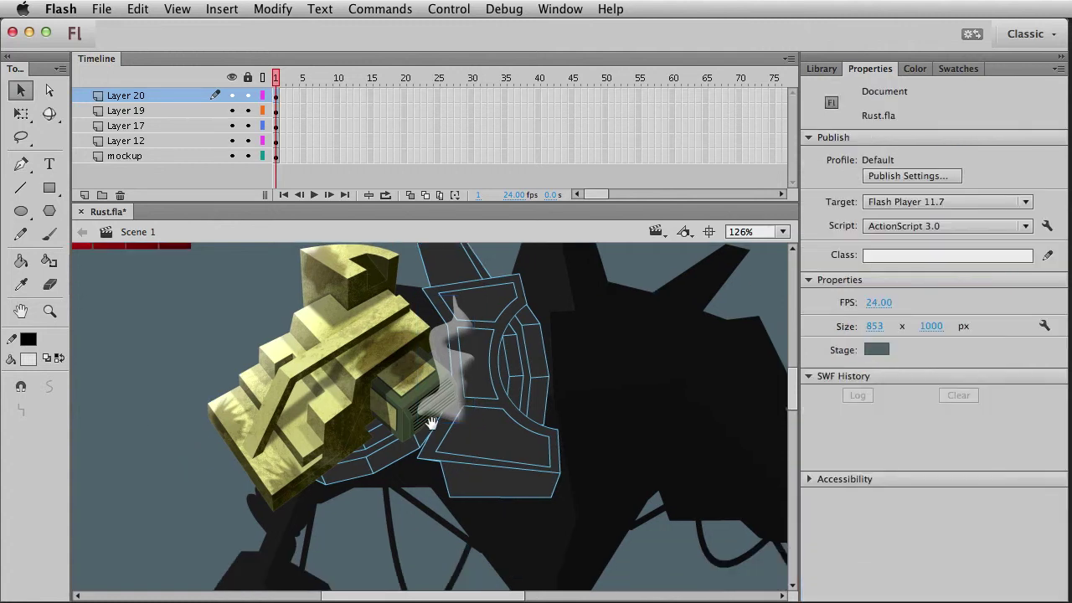
{"action": "left_click", "coordinate": [445, 389]}
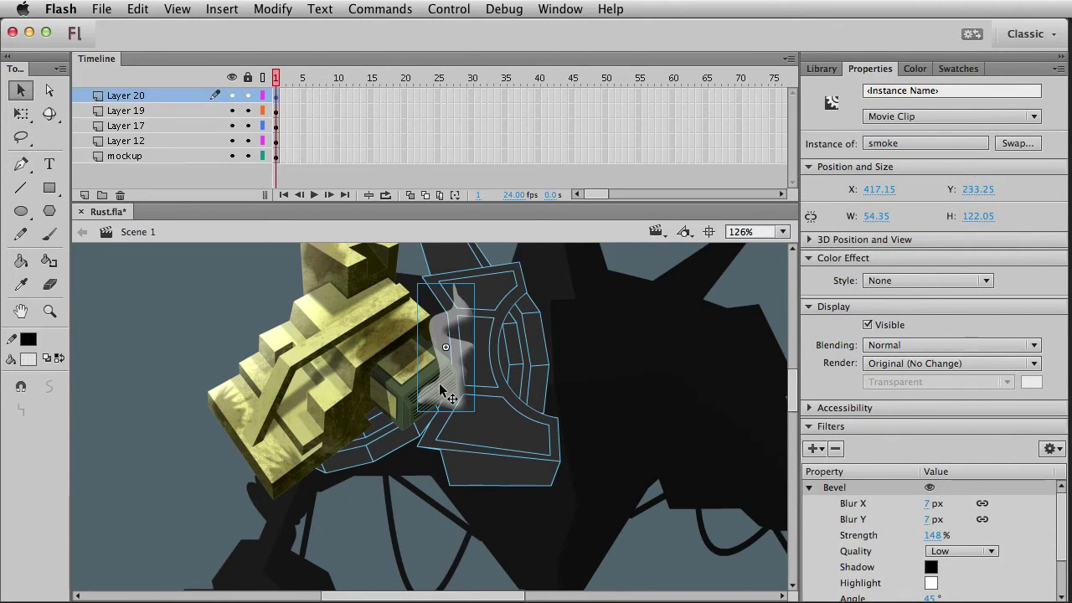
{"action": "double_click", "coordinate": [445, 385]}
{"action": "left_click", "coordinate": [455, 396]}
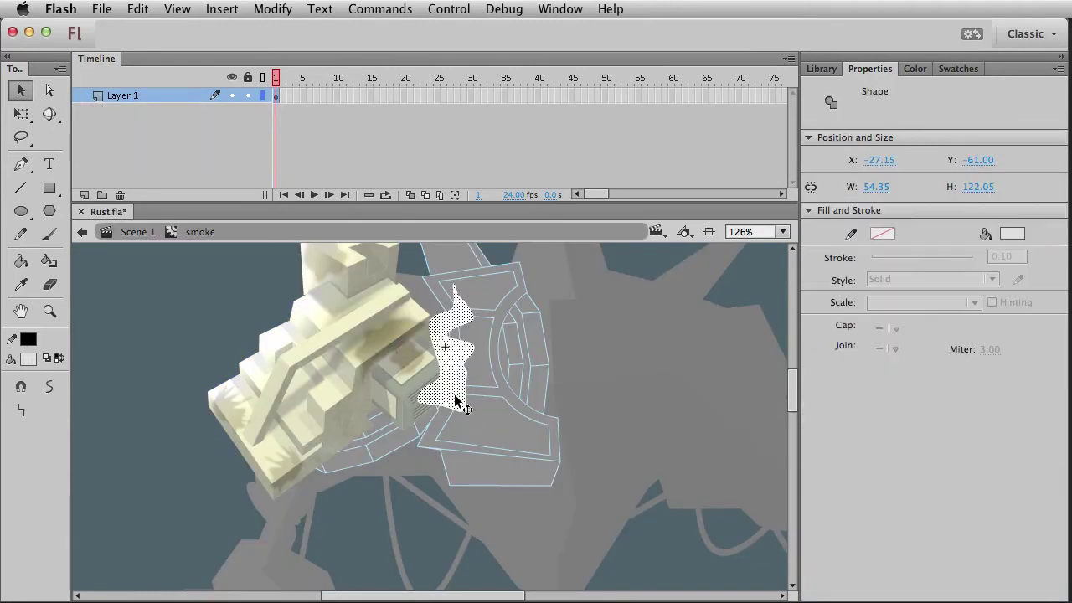
{"action": "left_click", "coordinate": [30, 362]}
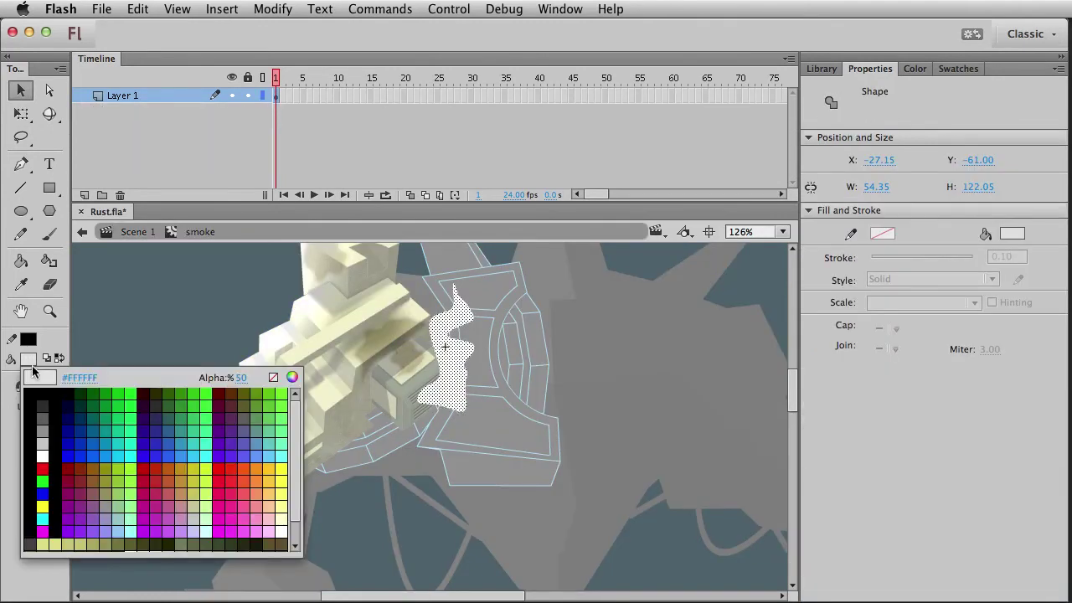
{"action": "left_click", "coordinate": [43, 429]}
{"action": "left_click", "coordinate": [185, 358]}
{"action": "double_click", "coordinate": [184, 358]}
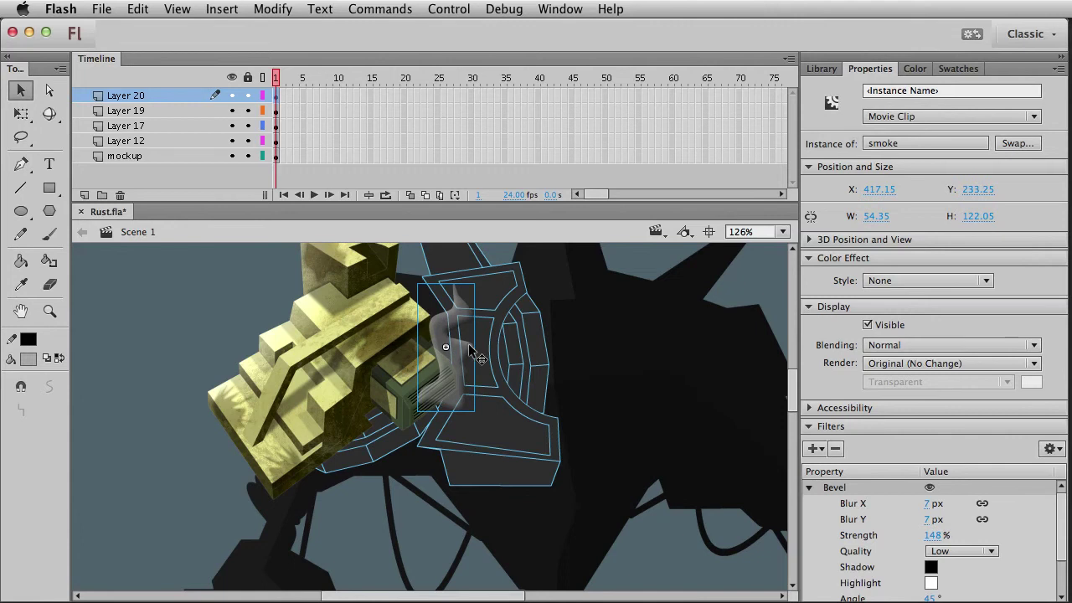
Add a Blur filter to the smoke clip with 11 px horizontal and vertical blur
{"action": "left_click", "coordinate": [172, 442]}
{"action": "left_click", "coordinate": [448, 374]}
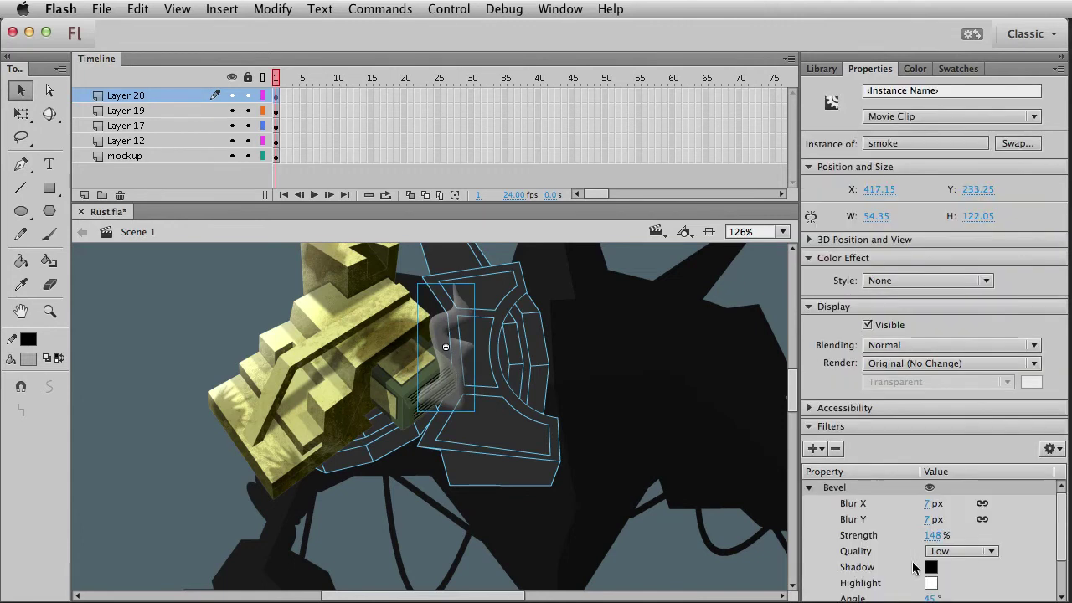
{"action": "left_click", "coordinate": [821, 450]}
{"action": "left_click", "coordinate": [835, 491]}
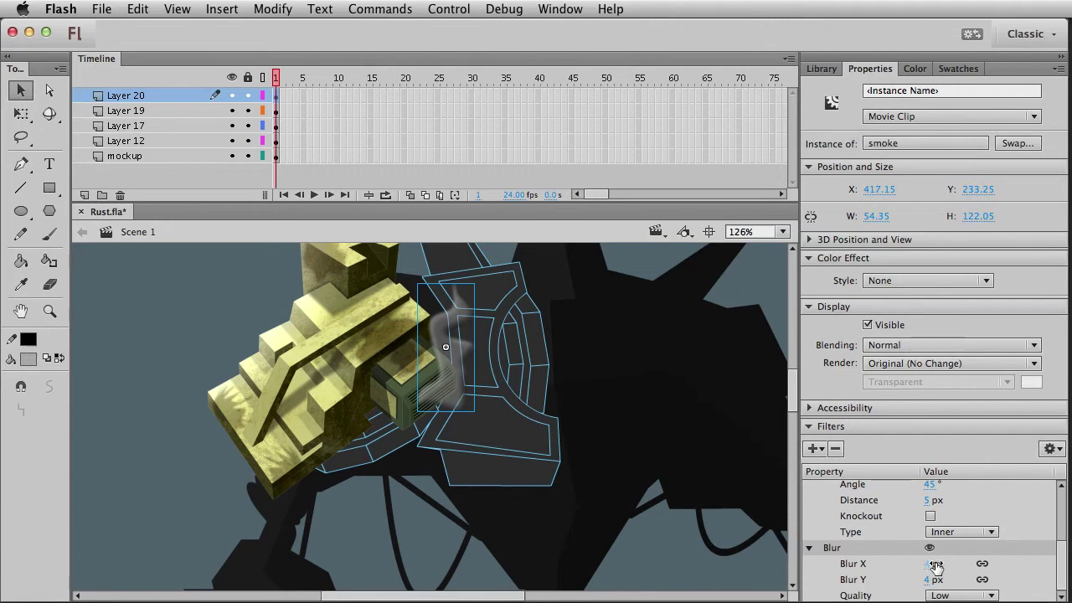
{"action": "left_click_drag", "start_coordinate": [938, 567], "coordinate": [940, 564]}
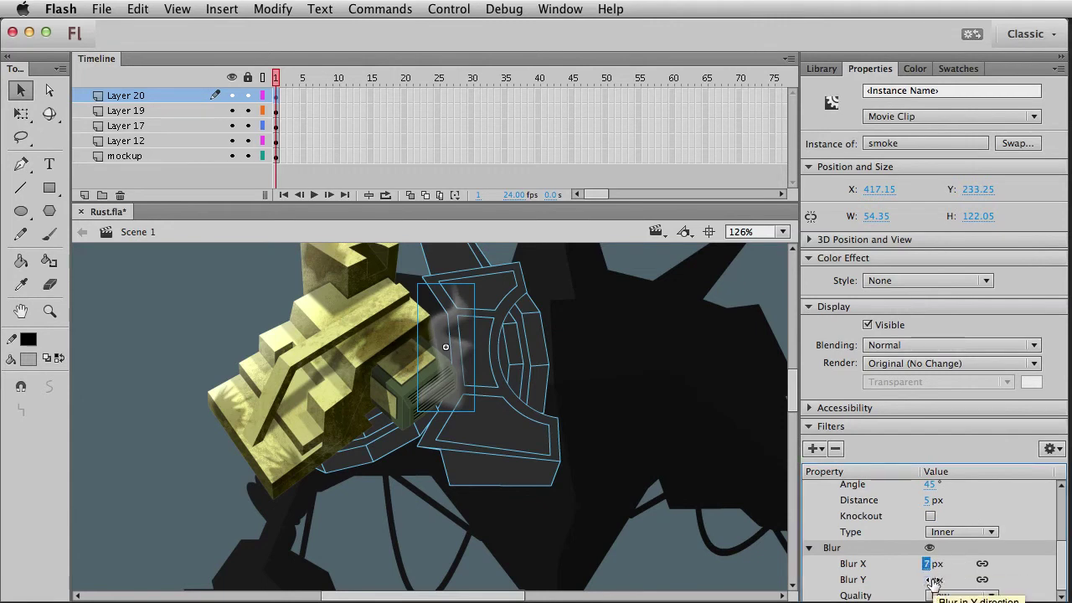
{"action": "left_click_drag", "start_coordinate": [932, 579], "coordinate": [934, 580]}
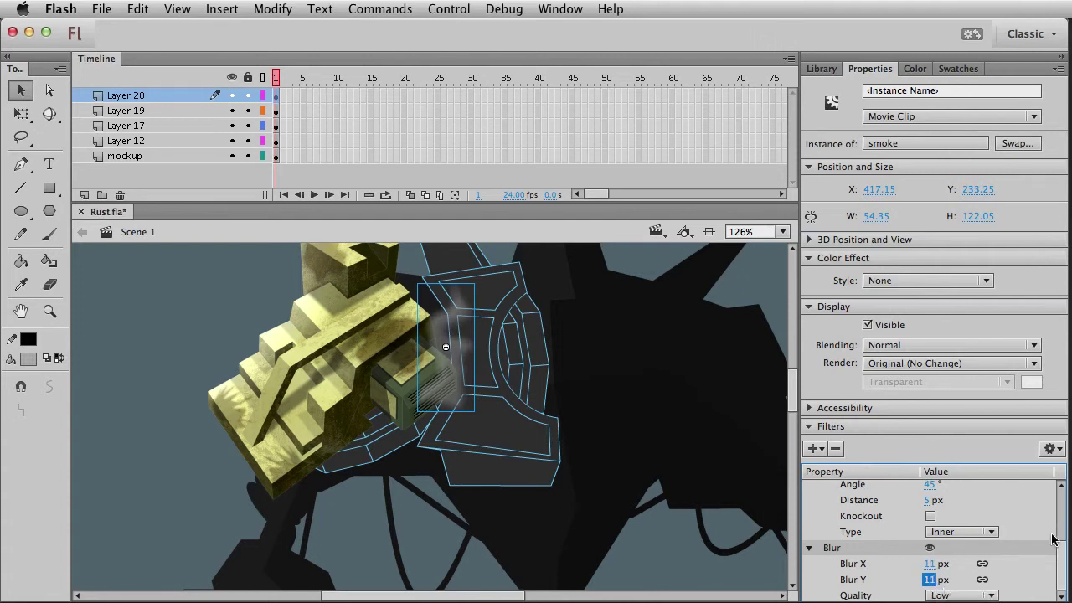
{"action": "mouse_move", "coordinate": [1063, 553]}
{"action": "left_mouse_down"}
{"action": "mouse_move", "coordinate": [1063, 533]}
{"action": "mouse_move", "coordinate": [1062, 559]}
{"action": "left_mouse_up"}
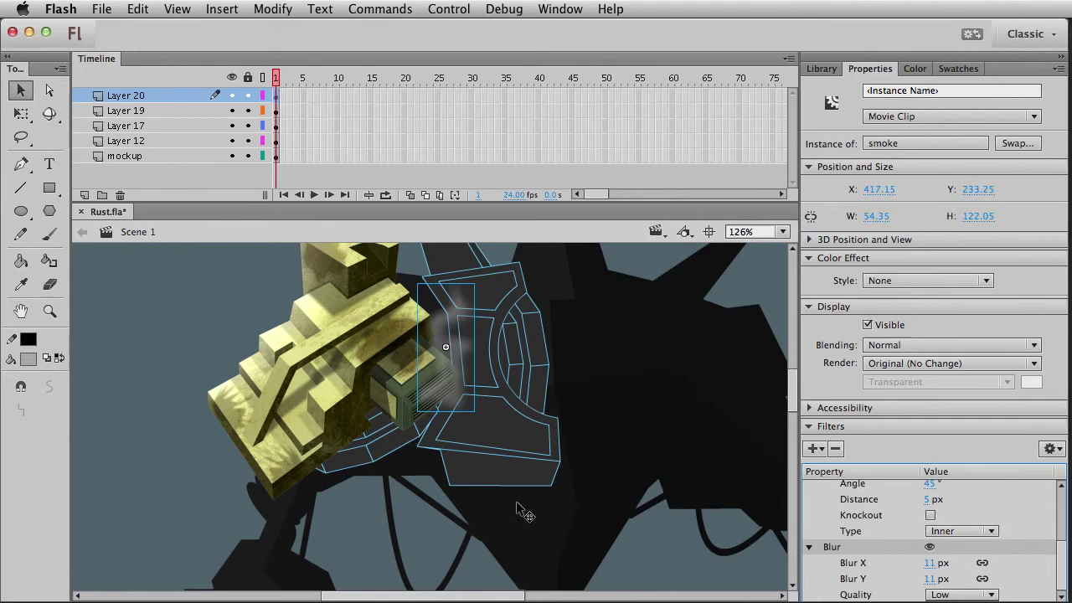
Scale the smoke clip down to about 43 by 97 px, keeping its base over the vent slits
{"action": "left_click", "coordinate": [229, 343]}
{"action": "key", "text": "space"}
{"action": "left_click_drag", "start_coordinate": [496, 350], "coordinate": [437, 460]}
{"action": "left_click", "coordinate": [469, 409]}
{"action": "key", "text": "q"}
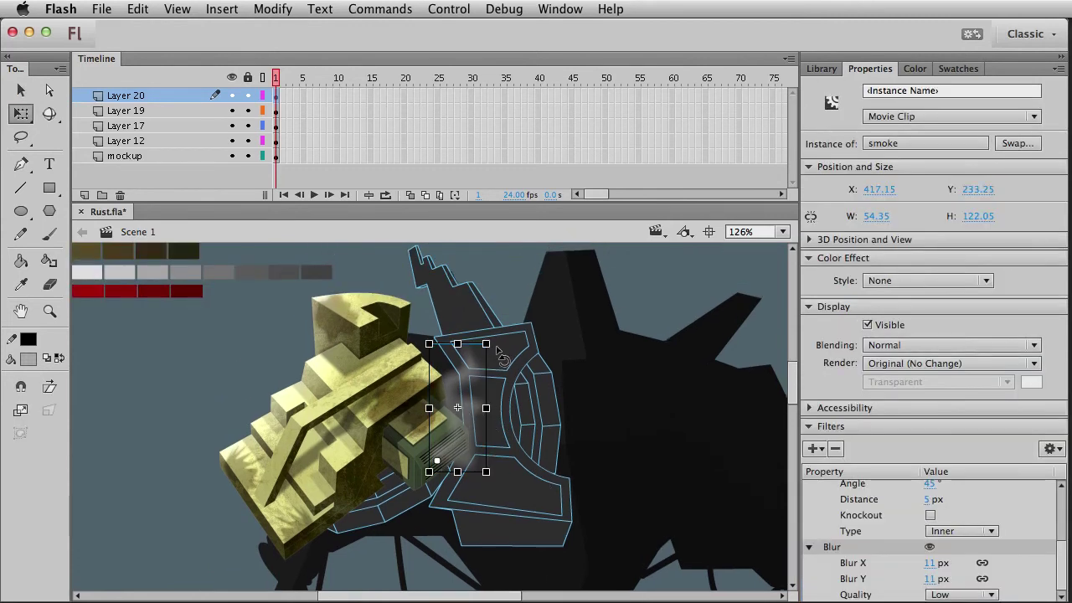
{"action": "left_click_drag", "start_coordinate": [486, 343], "coordinate": [479, 355]}
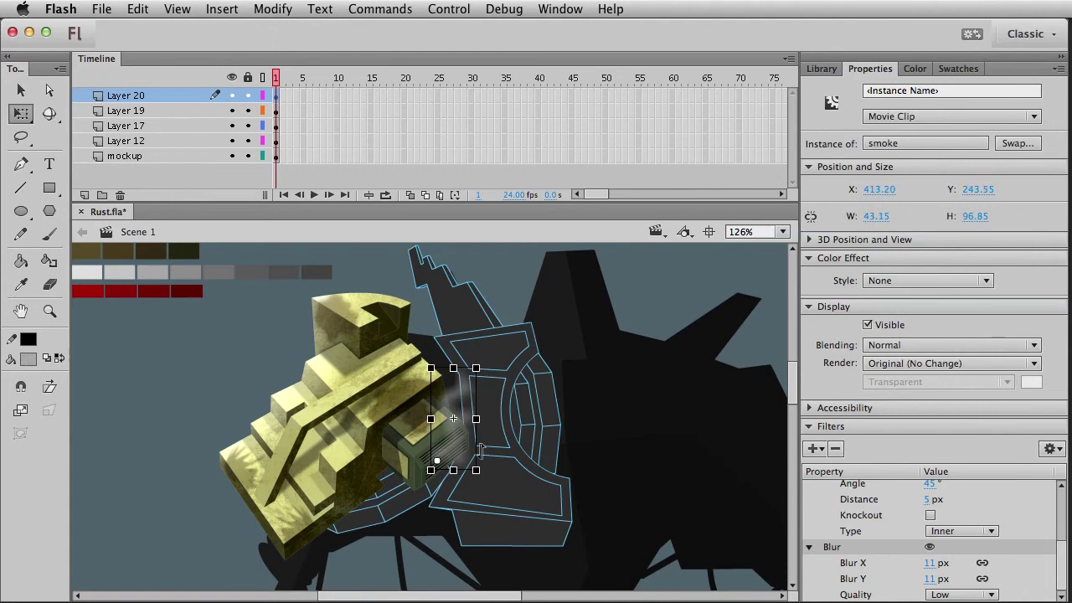
Paste a copy of the smoke clip in place, shift it left and down, and reshape it with Free Transform
{"action": "key", "text": "super+shift+v"}
{"action": "key", "text": "shift+Left"}
{"action": "key", "text": "shift+Down"}
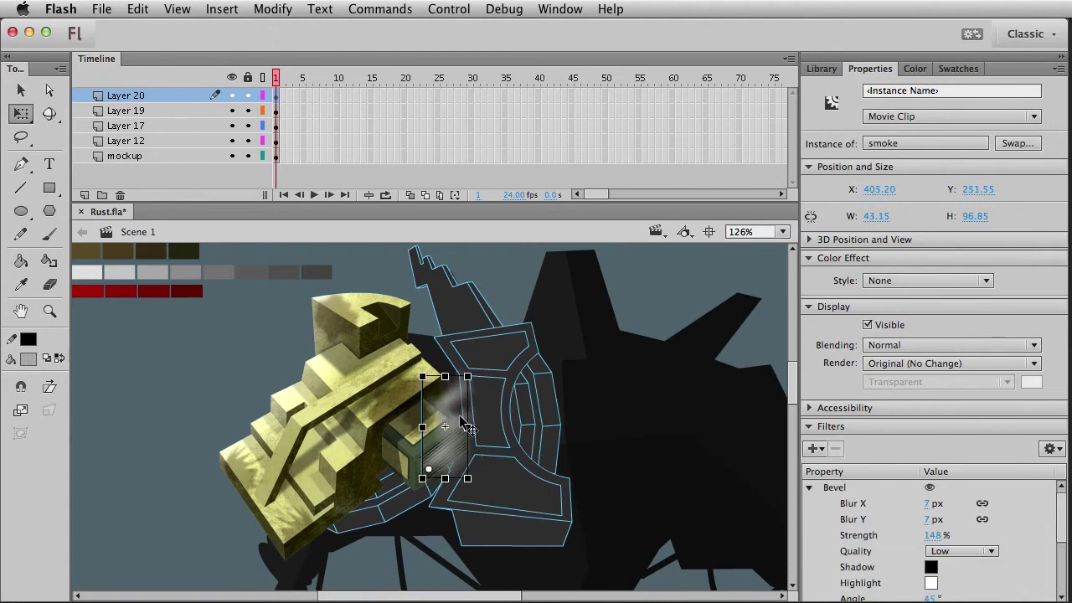
{"action": "left_click_drag", "start_coordinate": [465, 376], "coordinate": [476, 400]}
{"action": "key", "text": "v"}
{"action": "left_click", "coordinate": [184, 456]}
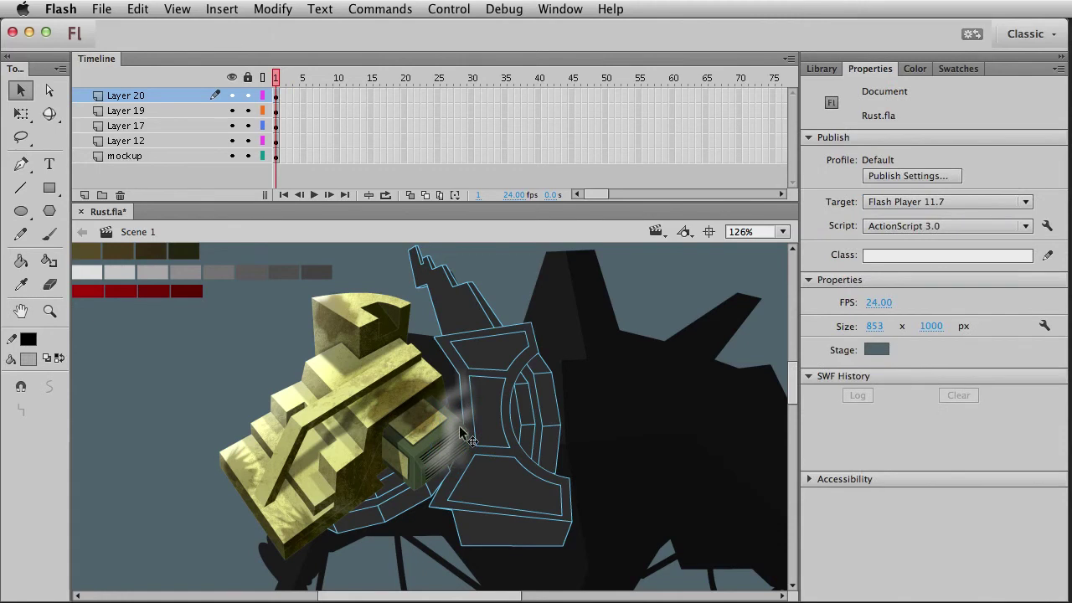
Skew the copied smoke clip to lean right, about 74 by 75 px, and nudge it right over the vents
{"action": "left_click", "coordinate": [444, 448]}
{"action": "key", "text": "q"}
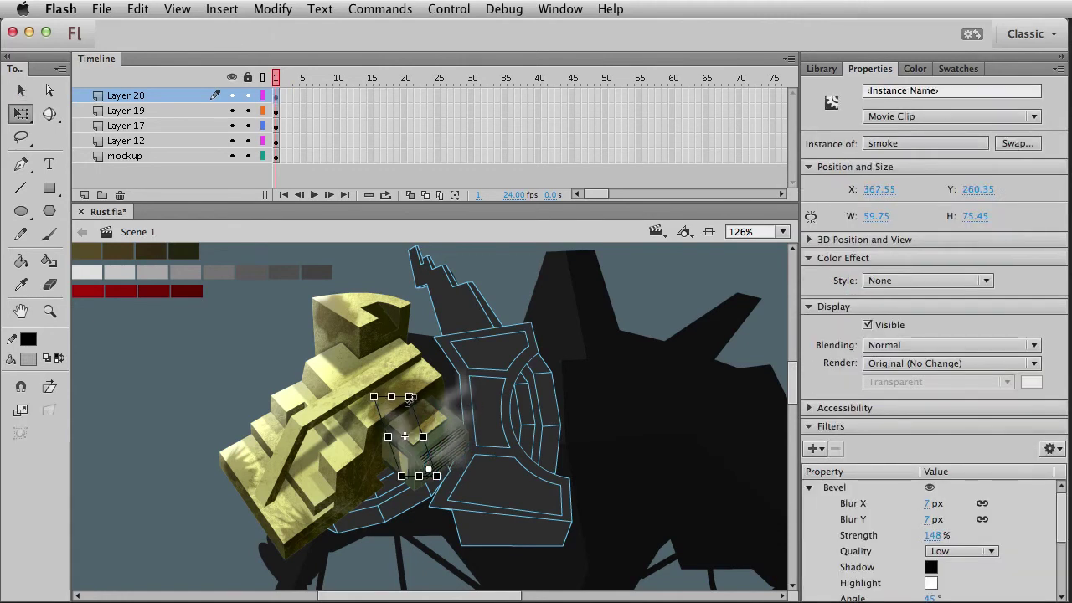
{"action": "left_click_drag", "start_coordinate": [399, 399], "coordinate": [466, 401]}
{"action": "key", "text": "v"}
{"action": "key", "text": "shift+Right"}
{"action": "key", "text": "shift+Right"}
{"action": "key", "text": "shift+Up"}
{"action": "key", "text": "shift+Down"}
{"action": "key", "text": "shift+Right"}
{"action": "key", "text": "Up"}
{"action": "key", "text": "Up"}
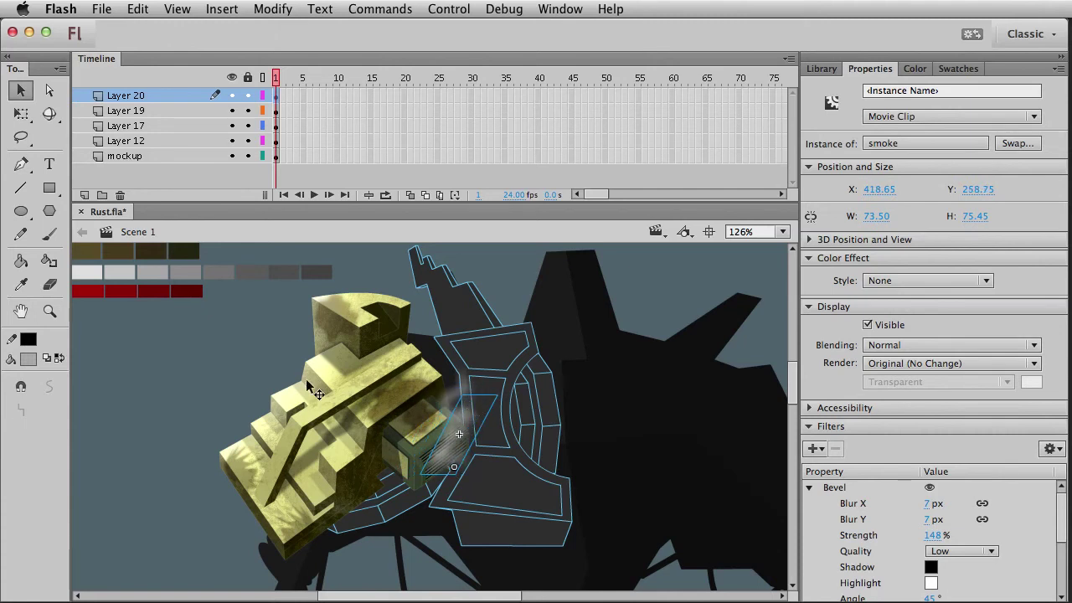
Resize the slanted smoke copy to about 68 by 83 px with Free Transform
{"action": "left_click", "coordinate": [242, 365]}
{"action": "left_click", "coordinate": [467, 434]}
{"action": "key", "text": "q"}
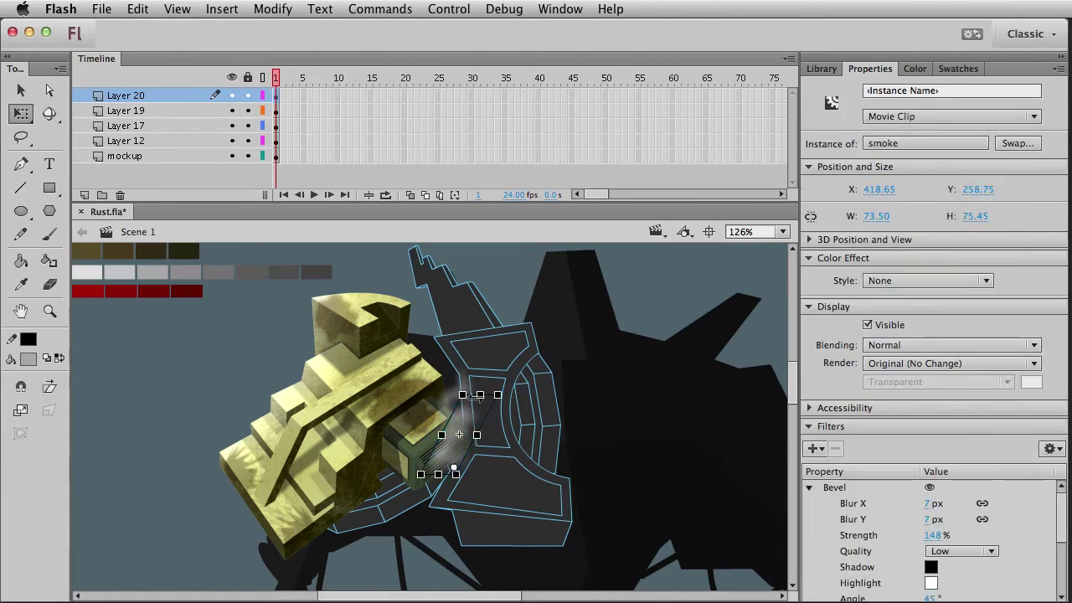
{"action": "left_click_drag", "start_coordinate": [490, 391], "coordinate": [481, 391]}
{"action": "key", "text": "v"}
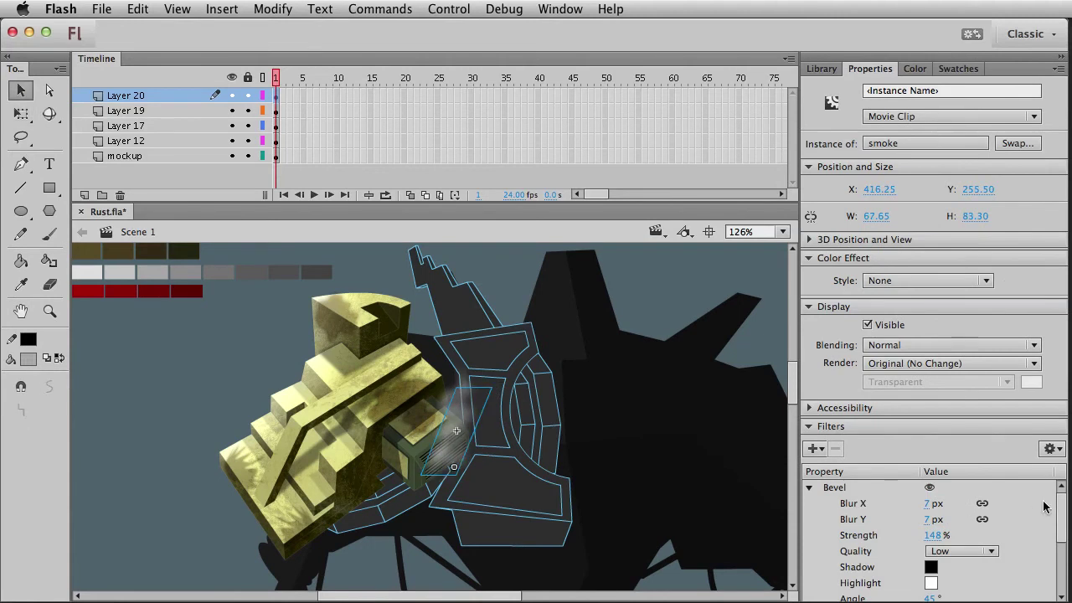
Set the slanted smoke copy's Blur filter to 6 px in both directions
{"action": "scroll", "coordinate": [1034, 511], "scroll_direction": "down", "scroll_amount": 5}
{"action": "left_click", "coordinate": [934, 562]}
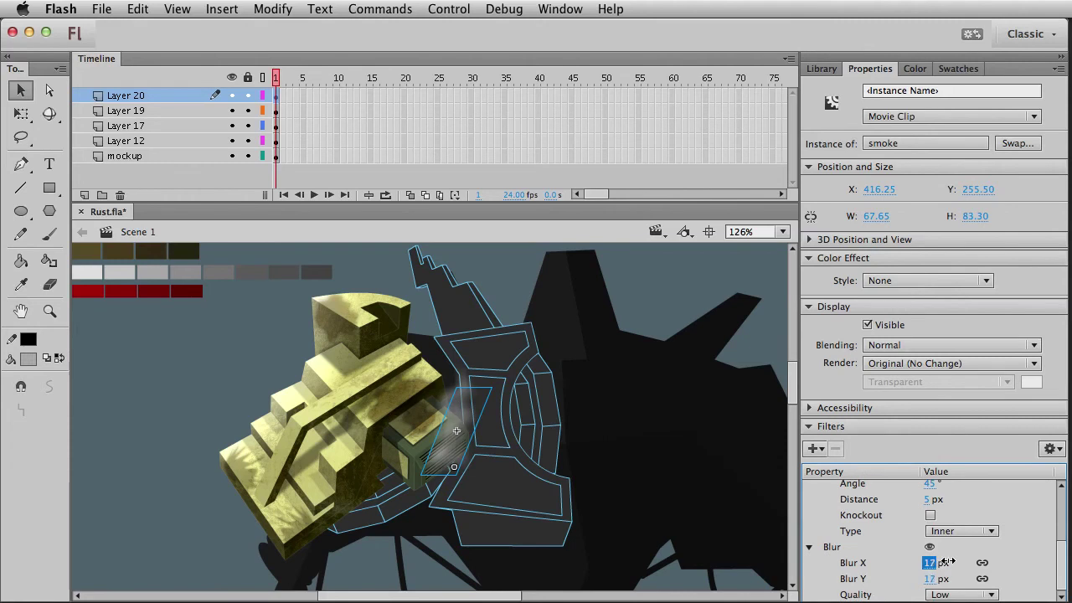
{"action": "left_click_drag", "start_coordinate": [944, 562], "coordinate": [922, 562]}
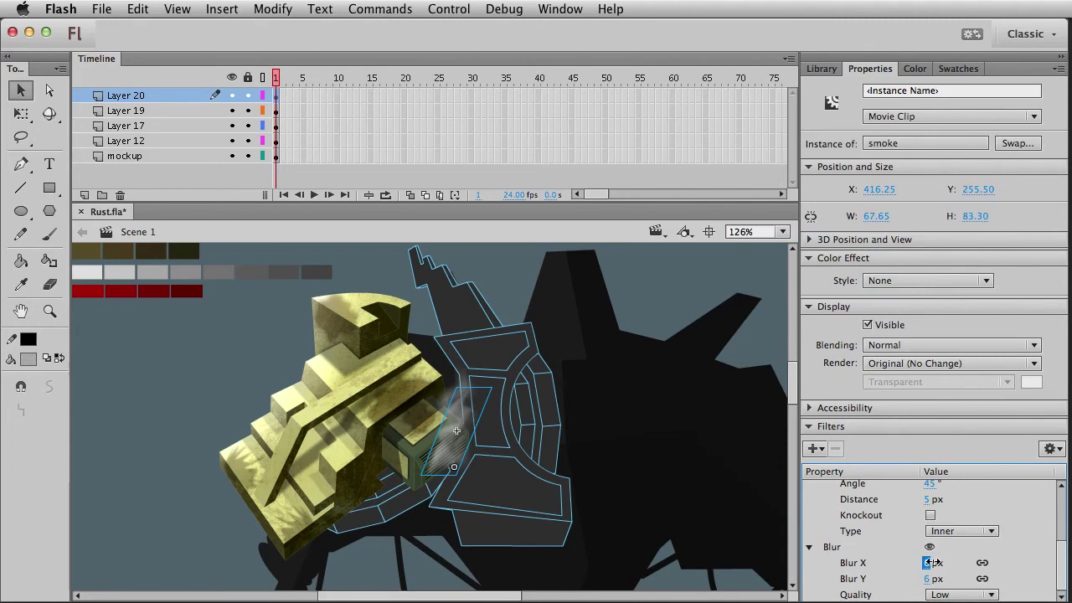
{"action": "left_click", "coordinate": [226, 382]}
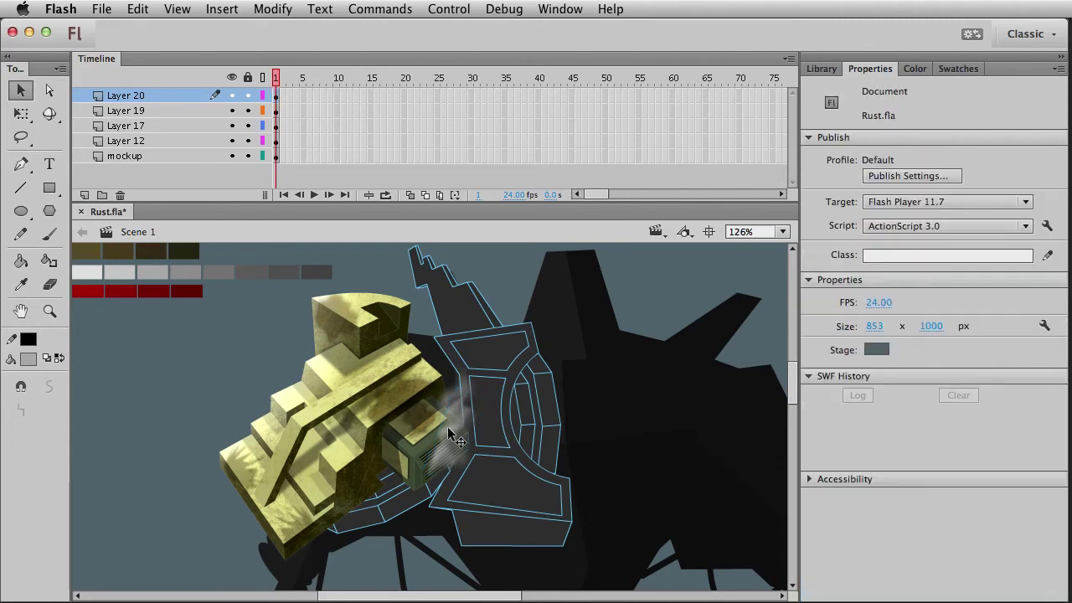
Try several blending modes on the slanted smoke copy and set its blending to Add
{"action": "left_click", "coordinate": [448, 428]}
{"action": "left_click", "coordinate": [951, 345]}
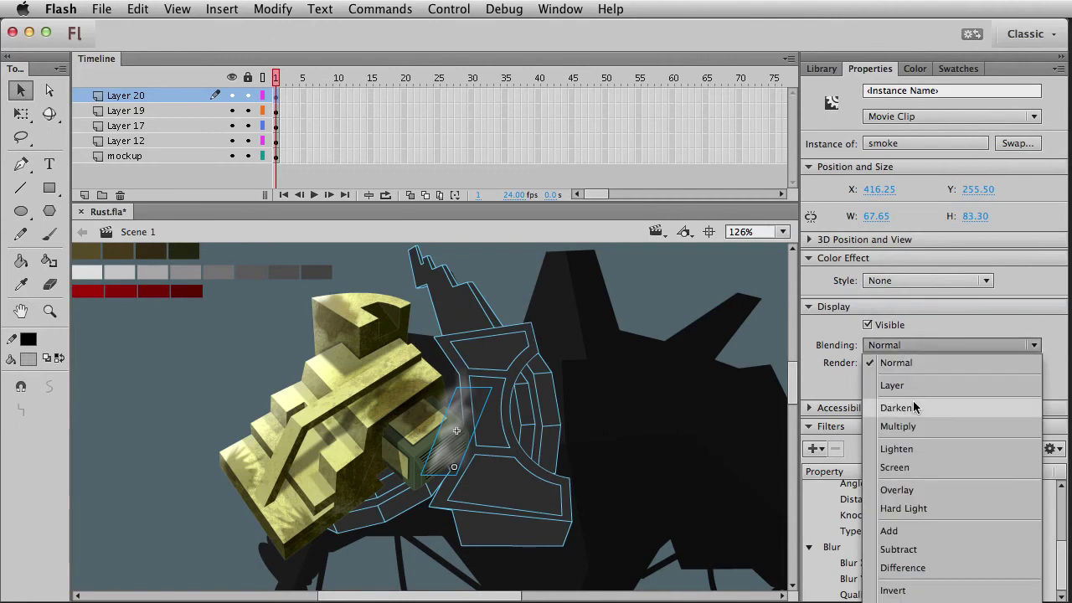
{"action": "left_click", "coordinate": [914, 426]}
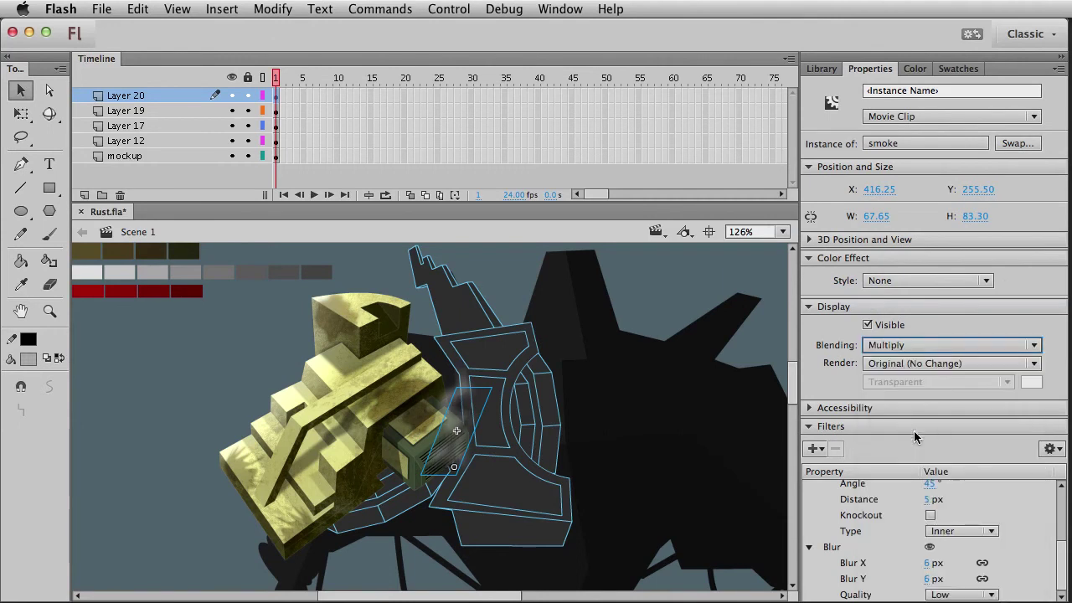
{"action": "key", "text": "Down"}
{"action": "key", "text": "Down"}
{"action": "key", "text": "Down"}
{"action": "key", "text": "Down"}
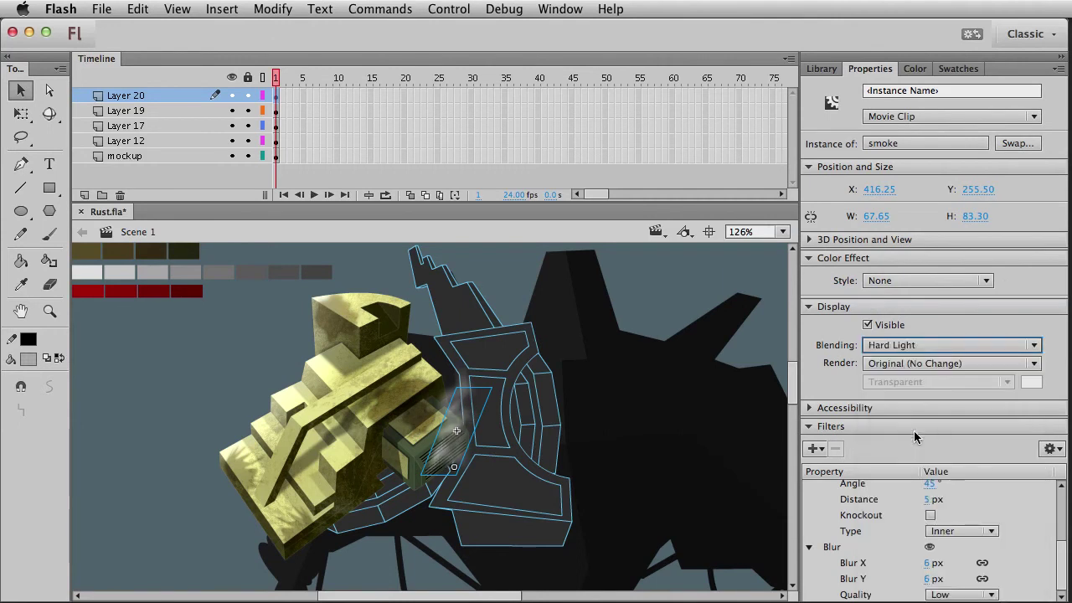
{"action": "key", "text": "Down"}
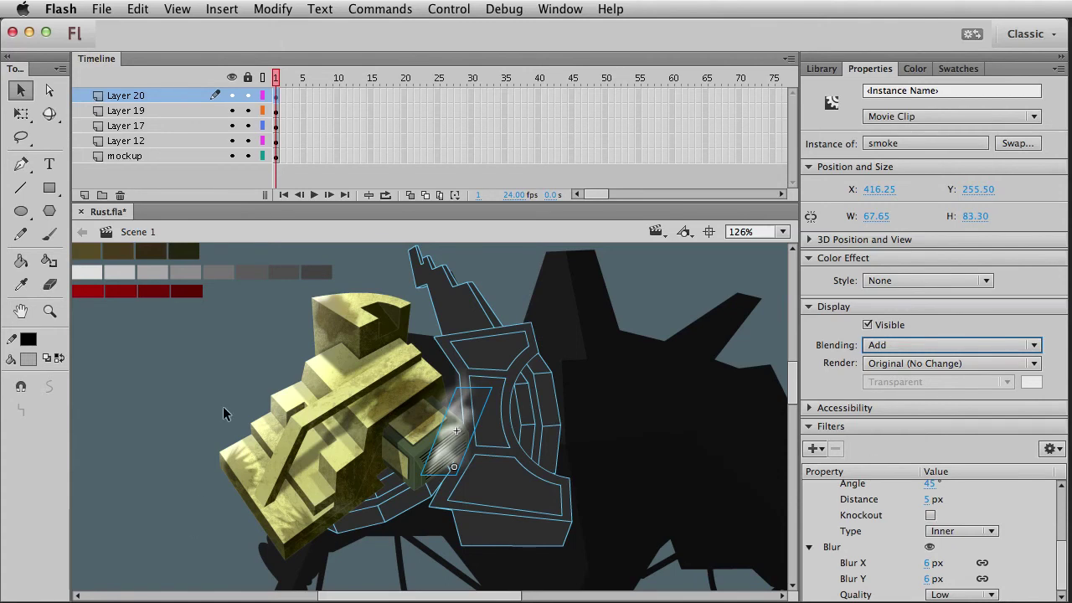
{"action": "left_click", "coordinate": [199, 497]}
Nudge the Add-blended smoke left and down over the vent slits and reshape it with Free Transform
{"action": "left_click", "coordinate": [471, 415]}
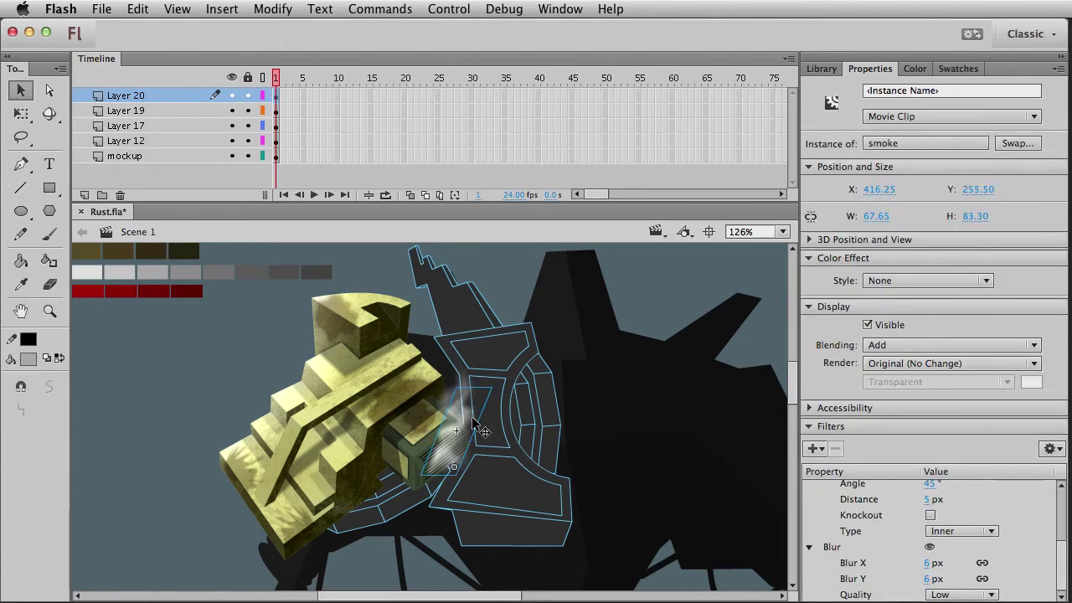
{"action": "key", "text": "shift+Left"}
{"action": "key", "text": "shift+Left"}
{"action": "key", "text": "shift+Down"}
{"action": "key", "text": "q"}
{"action": "left_click_drag", "start_coordinate": [472, 387], "coordinate": [475, 408]}
{"action": "key", "text": "v"}
{"action": "left_click", "coordinate": [358, 484]}
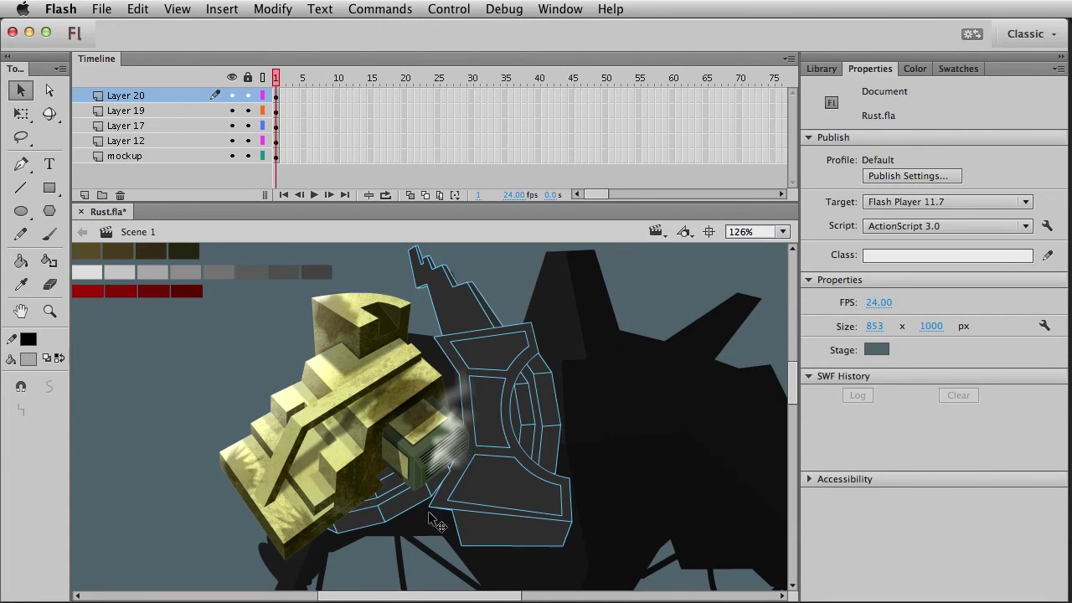